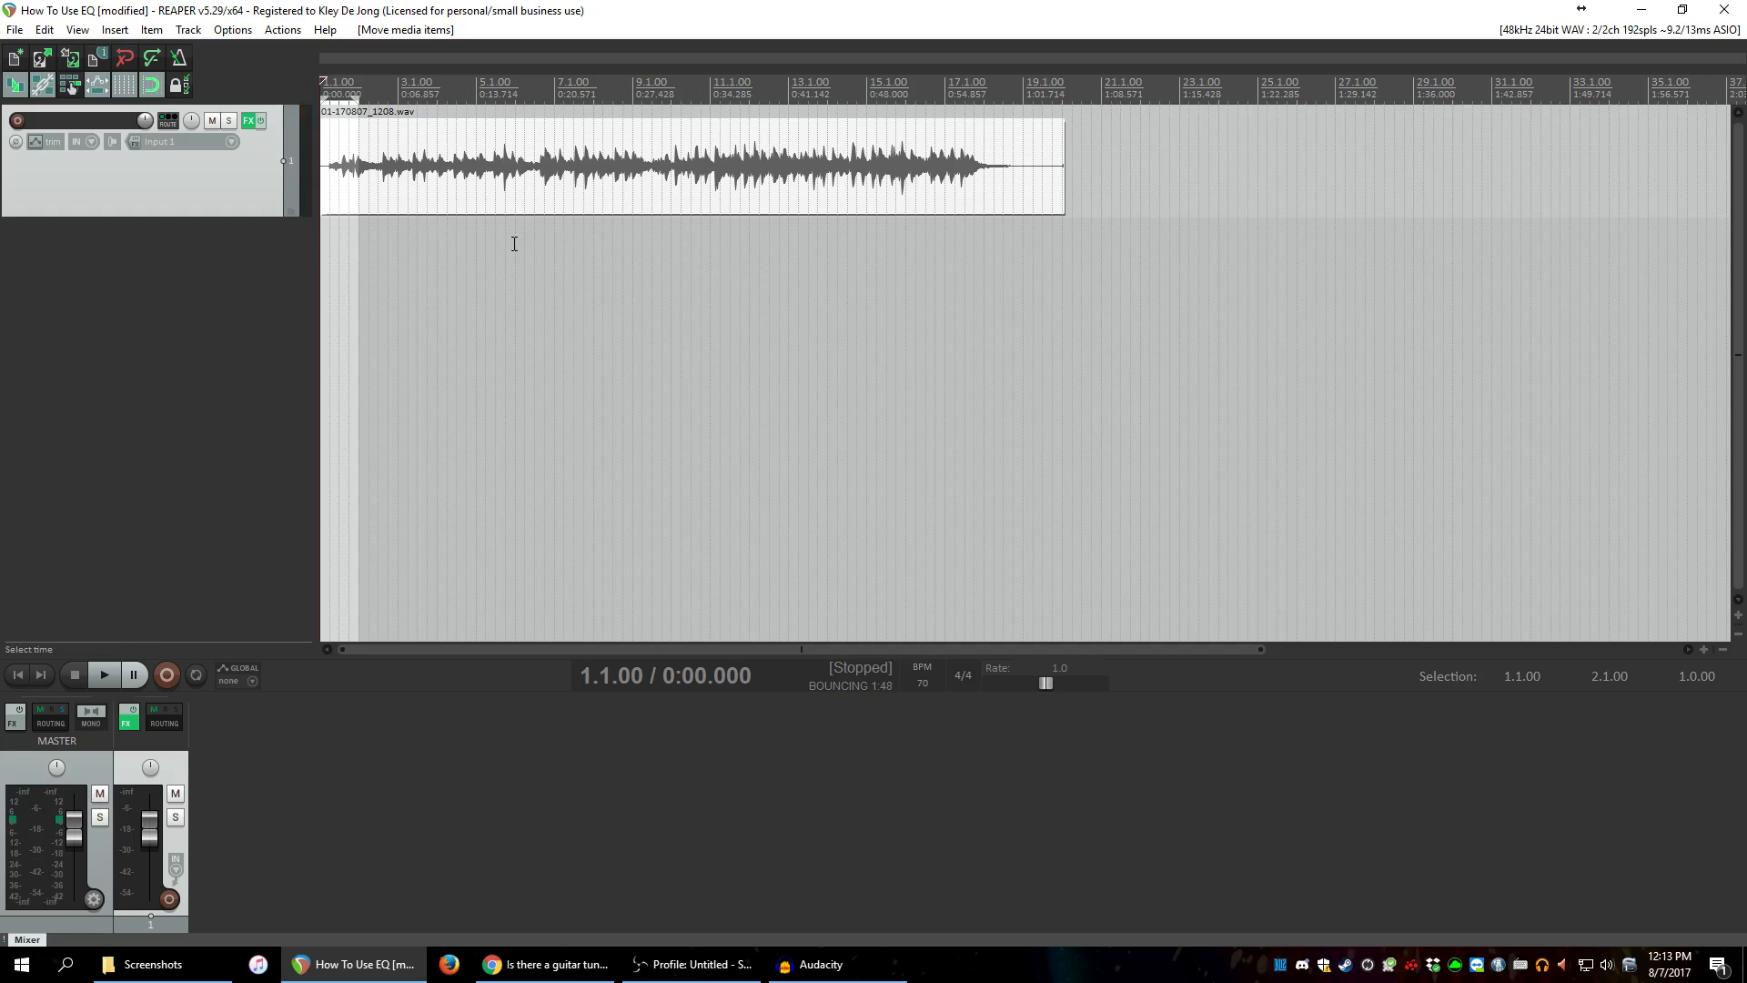
Place the edit cursor at 1.2.00 where the guitar starts and remove the ReaTune effect from track 1.
scroll(510, 257, up, 3)
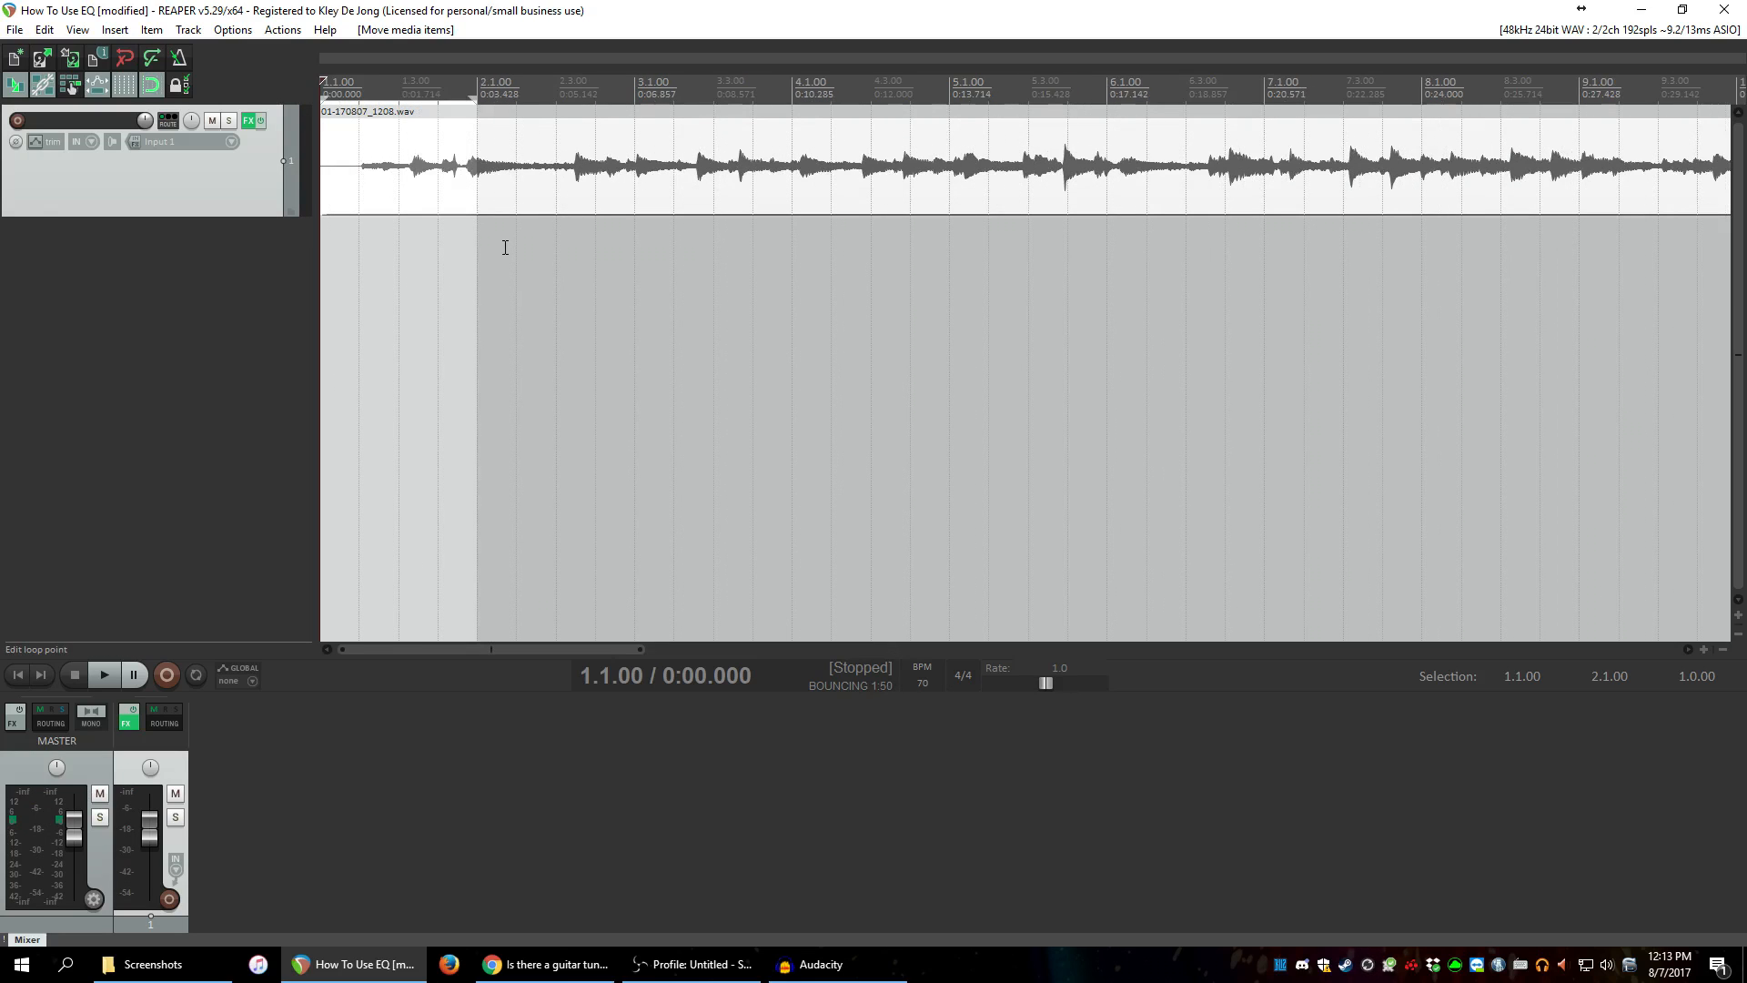
click(371, 172)
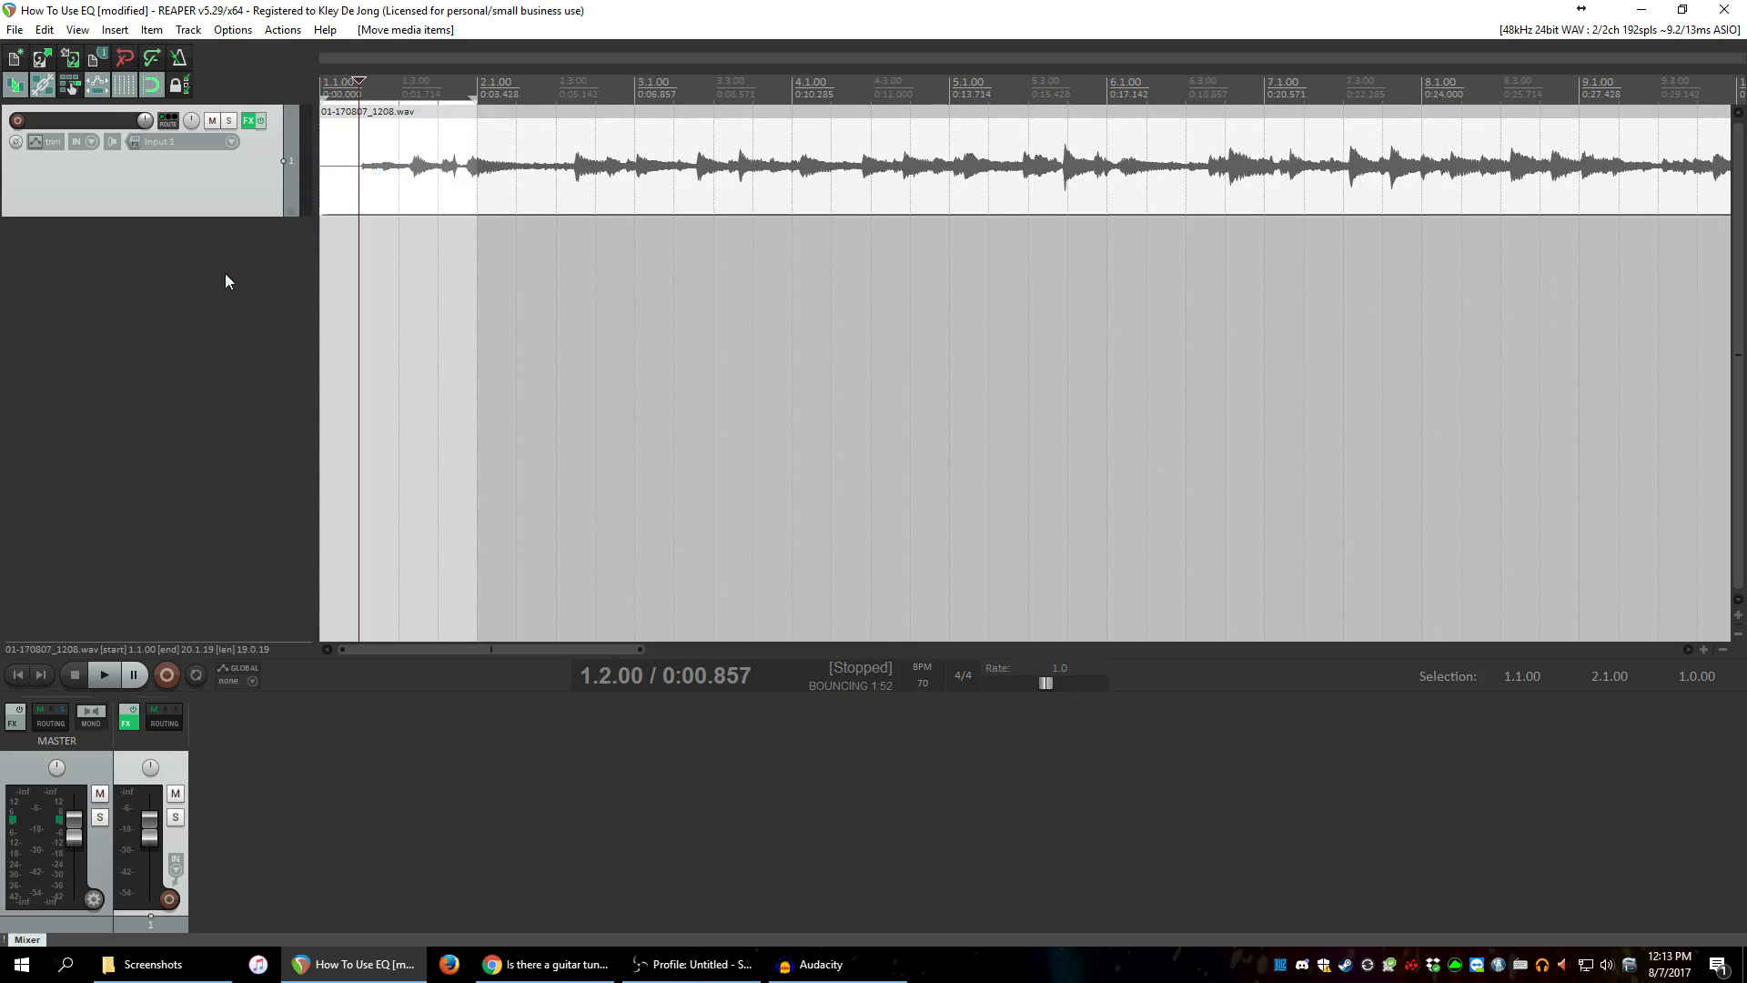
click(253, 127)
click(411, 705)
Add the ReaEQ plugin from the EQ folder to track 1, clearing the effect filter, and enlarge the effects window.
double_click(449, 503)
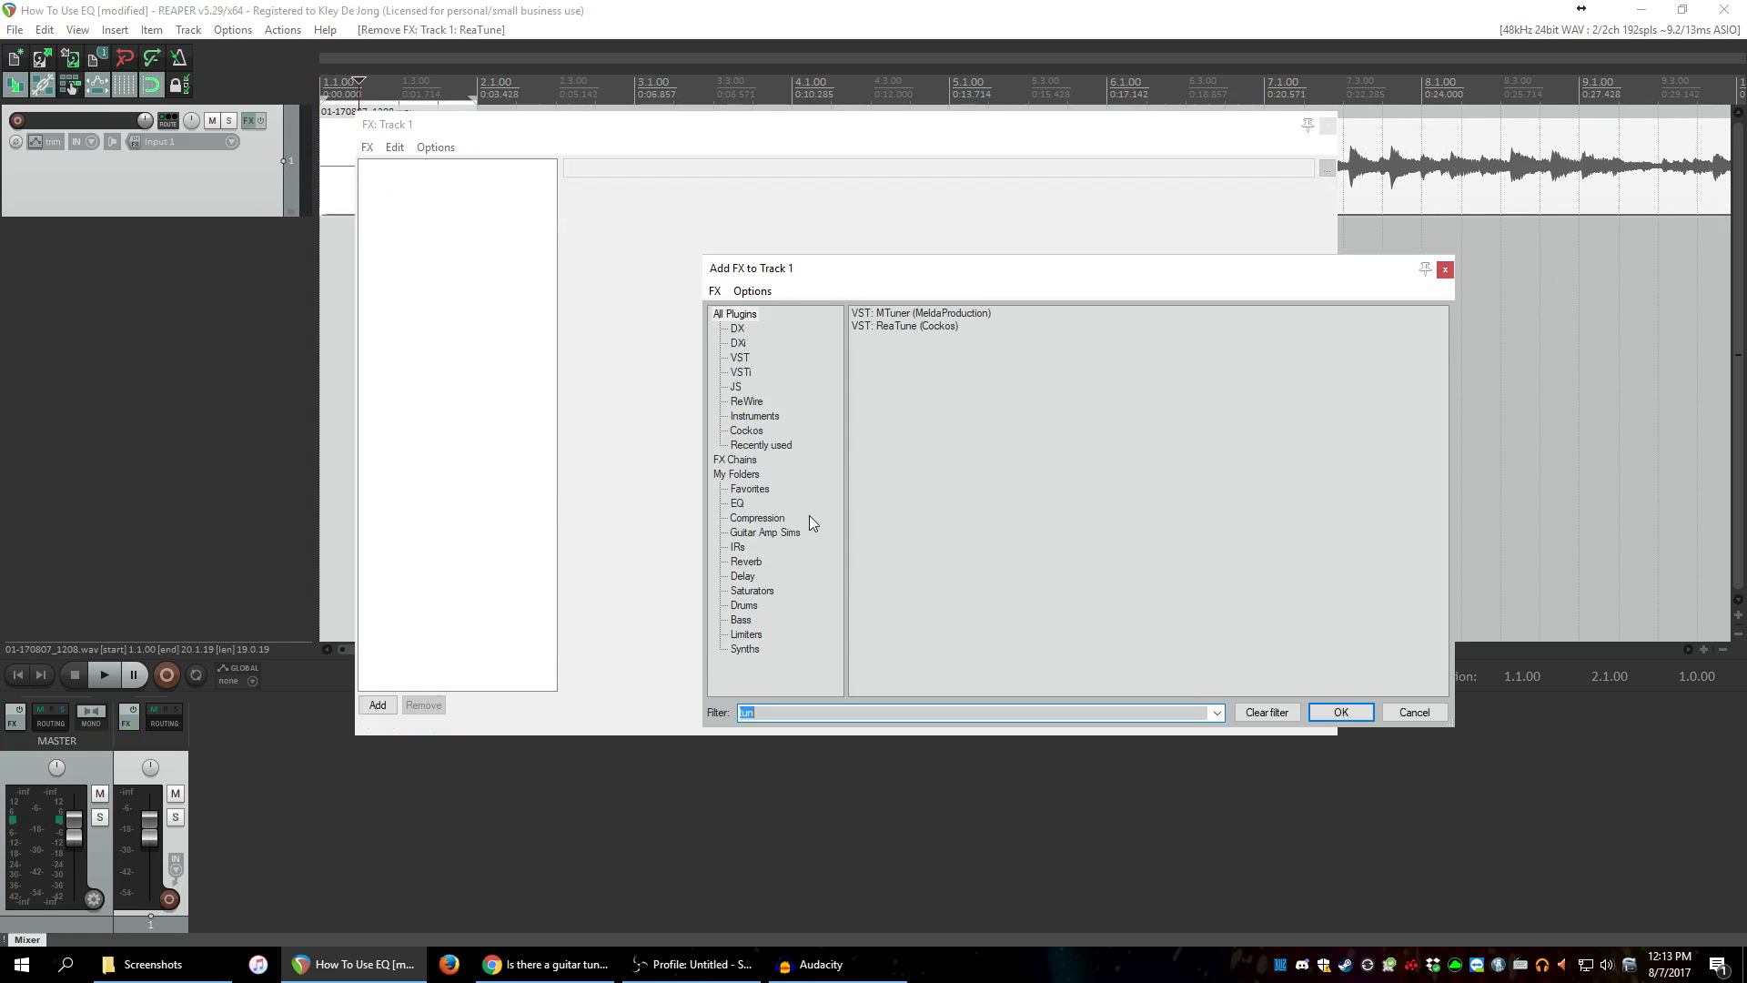
click(734, 504)
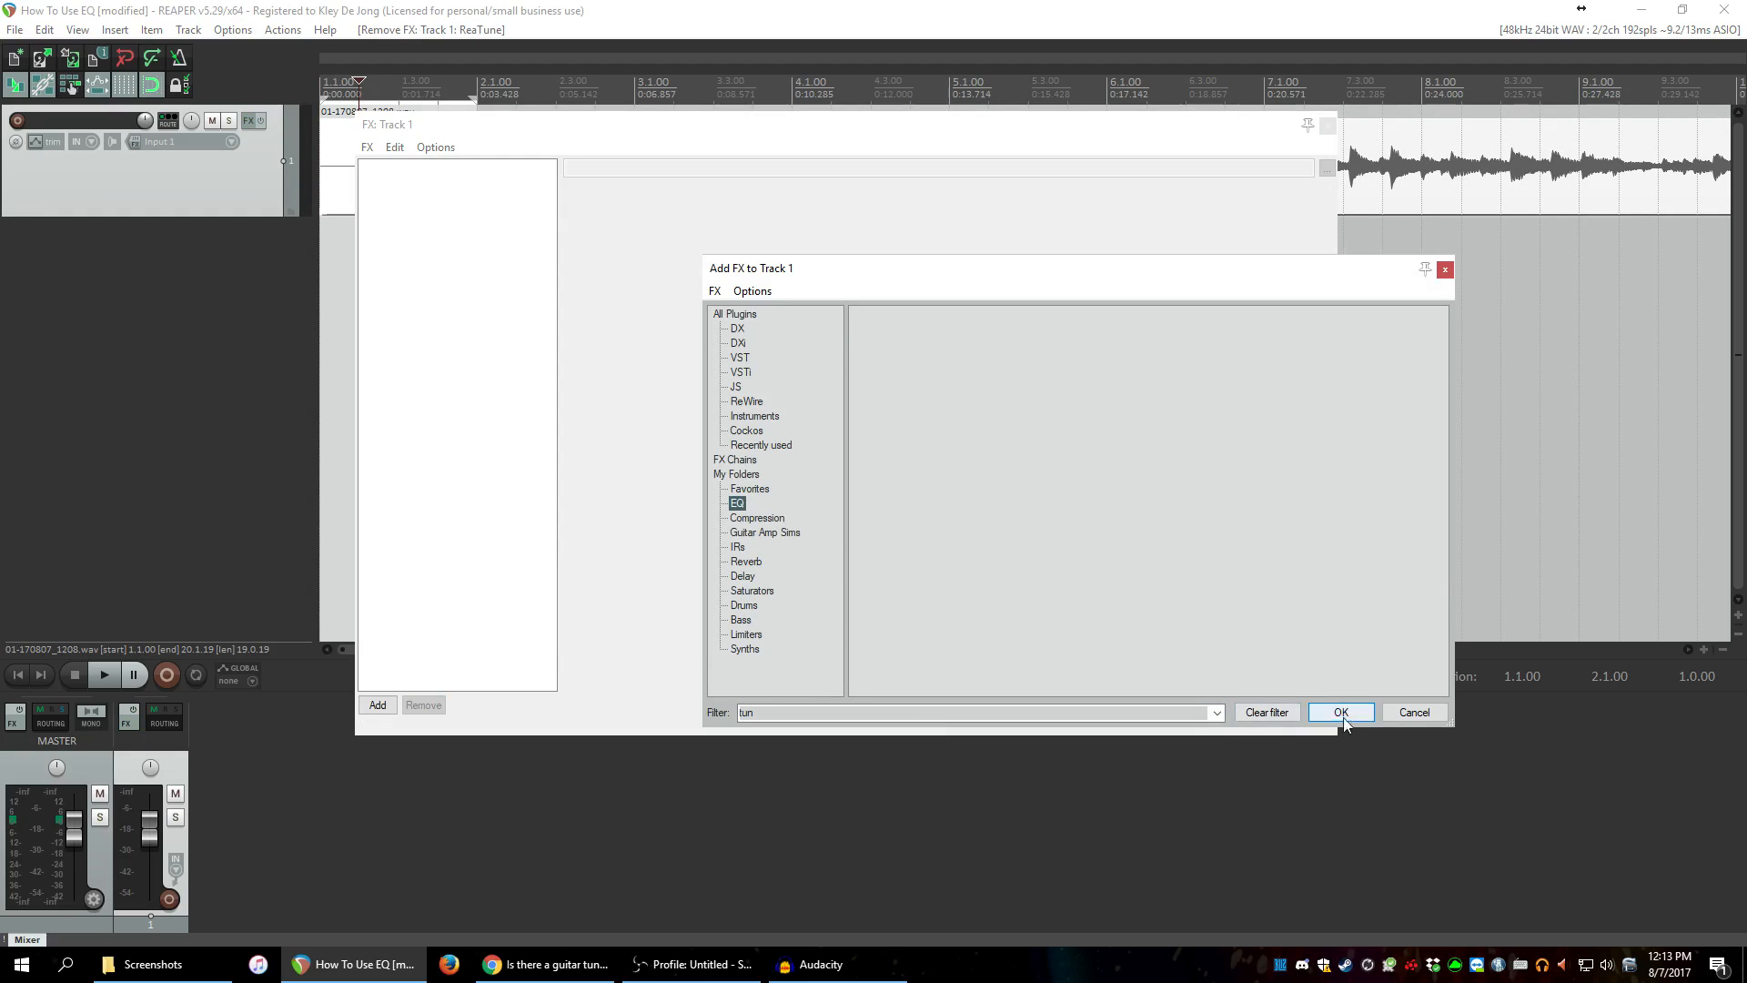
click(1266, 713)
double_click(897, 402)
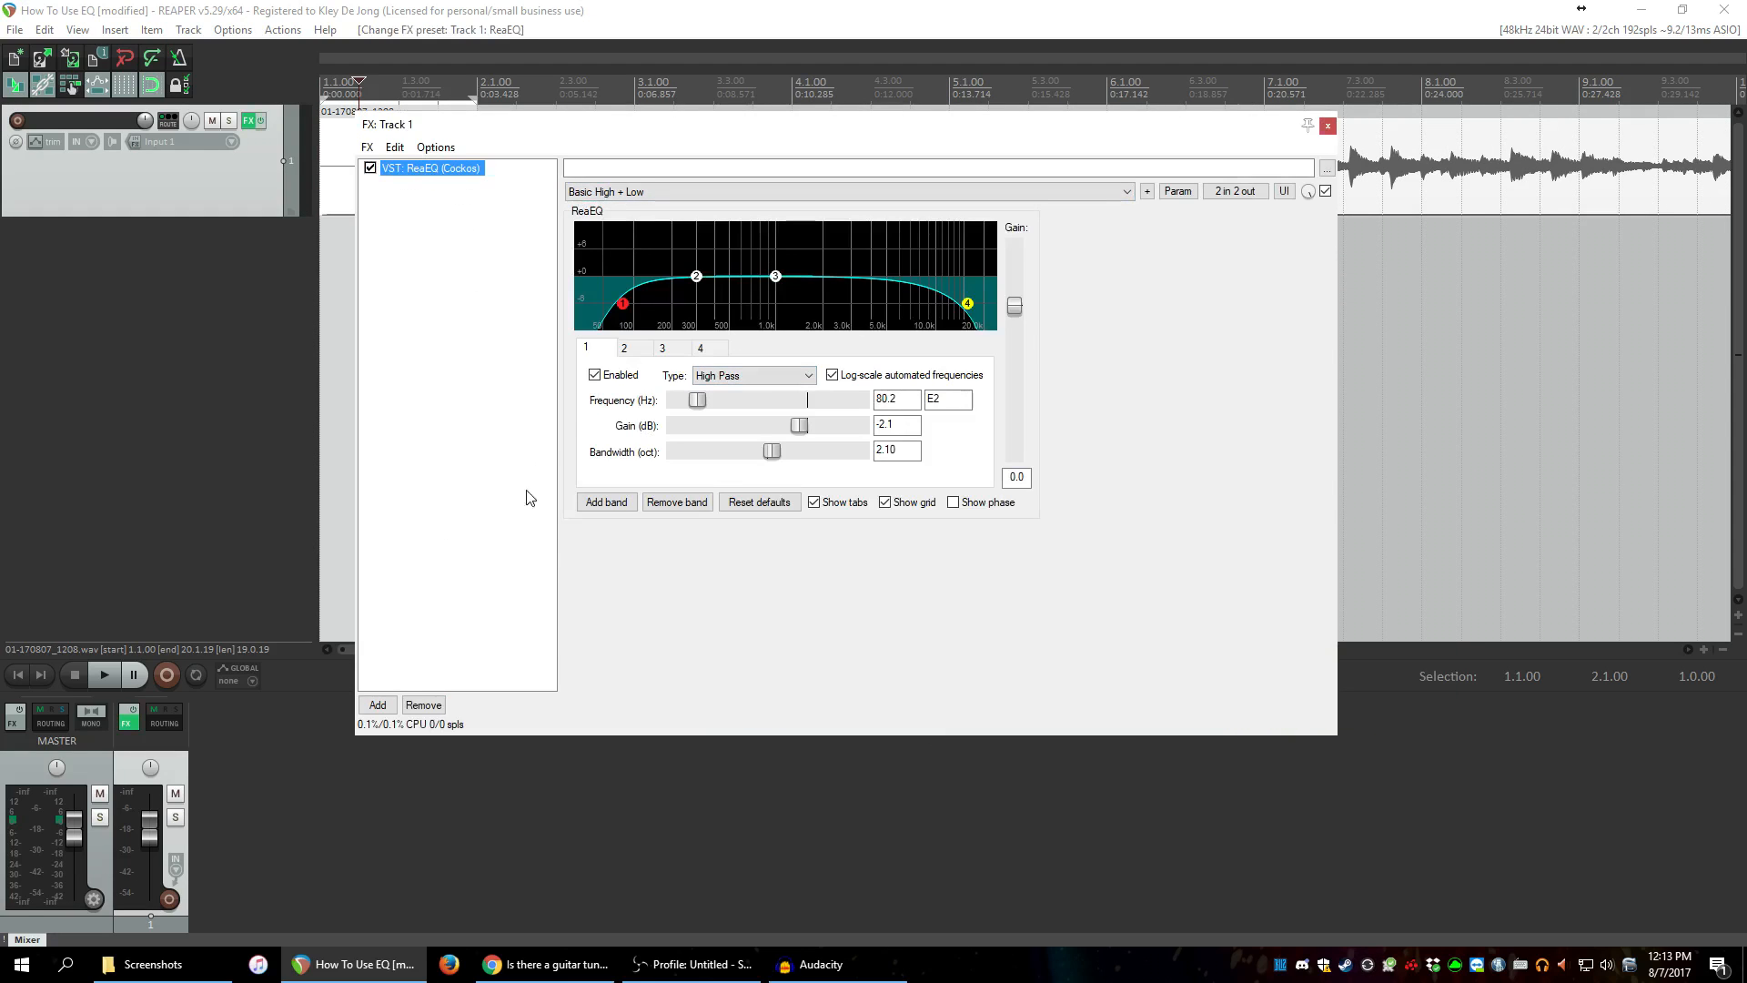
drag(1337, 734, 1514, 851)
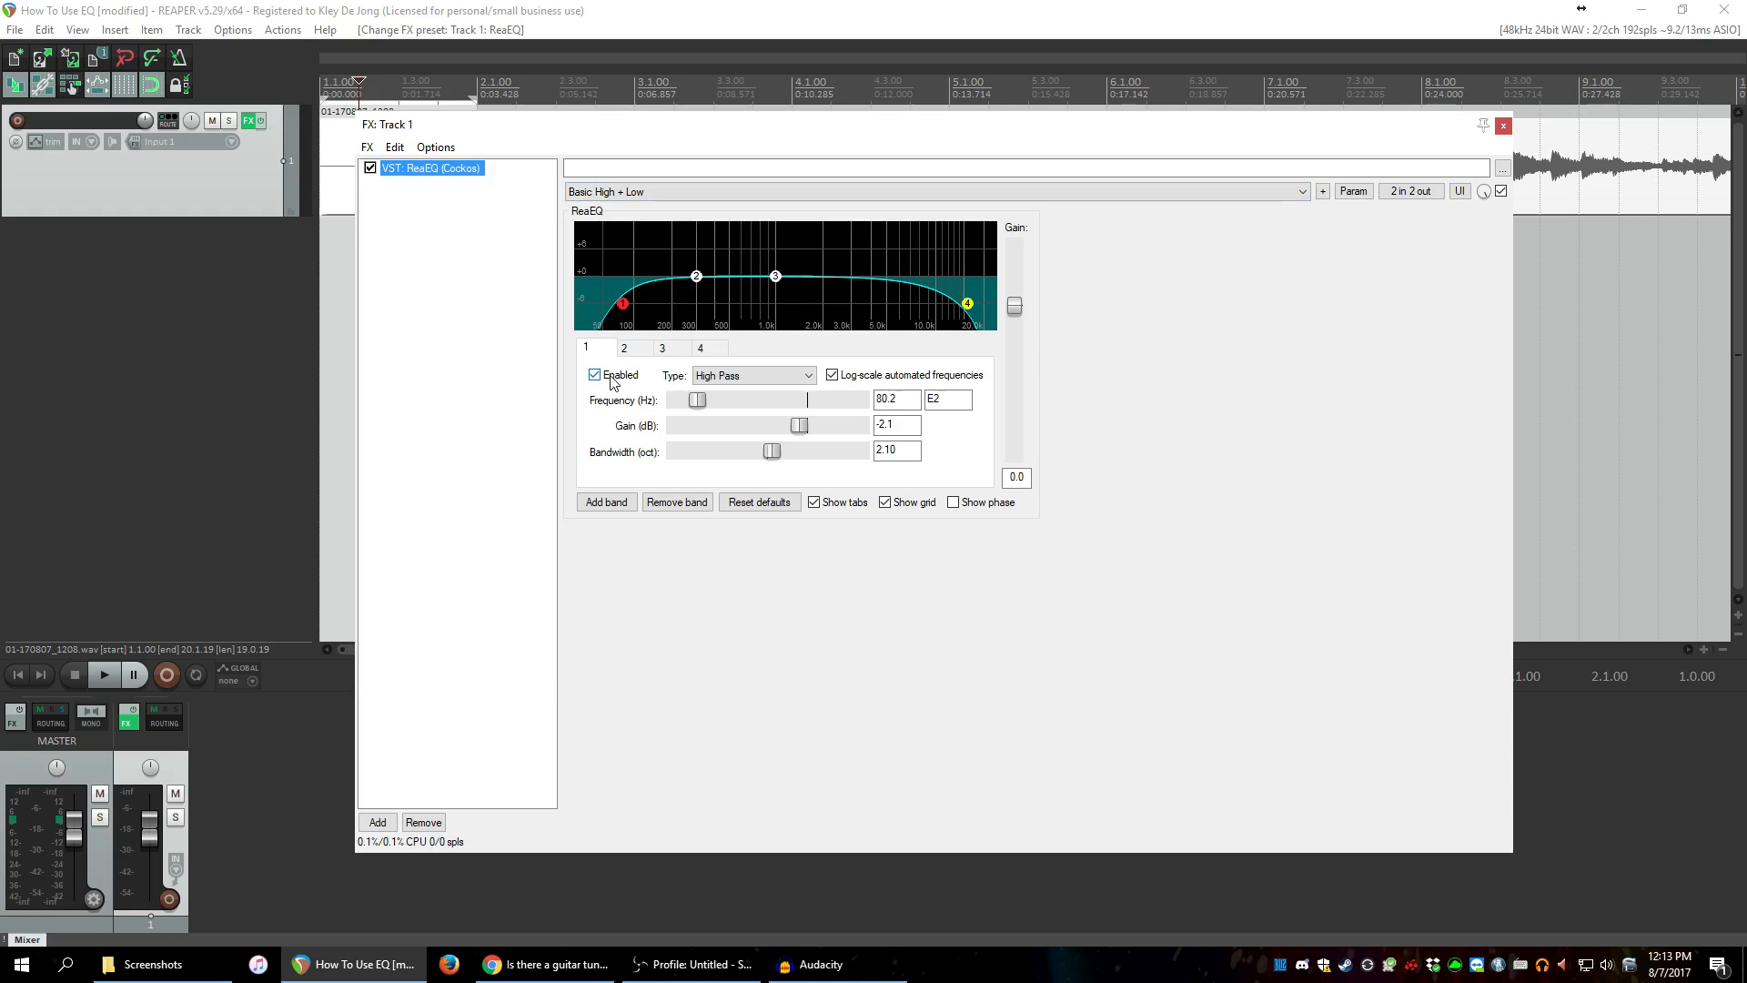
Reset ReaEQ to its factory default and set band 1's filter type to High Pass.
click(740, 193)
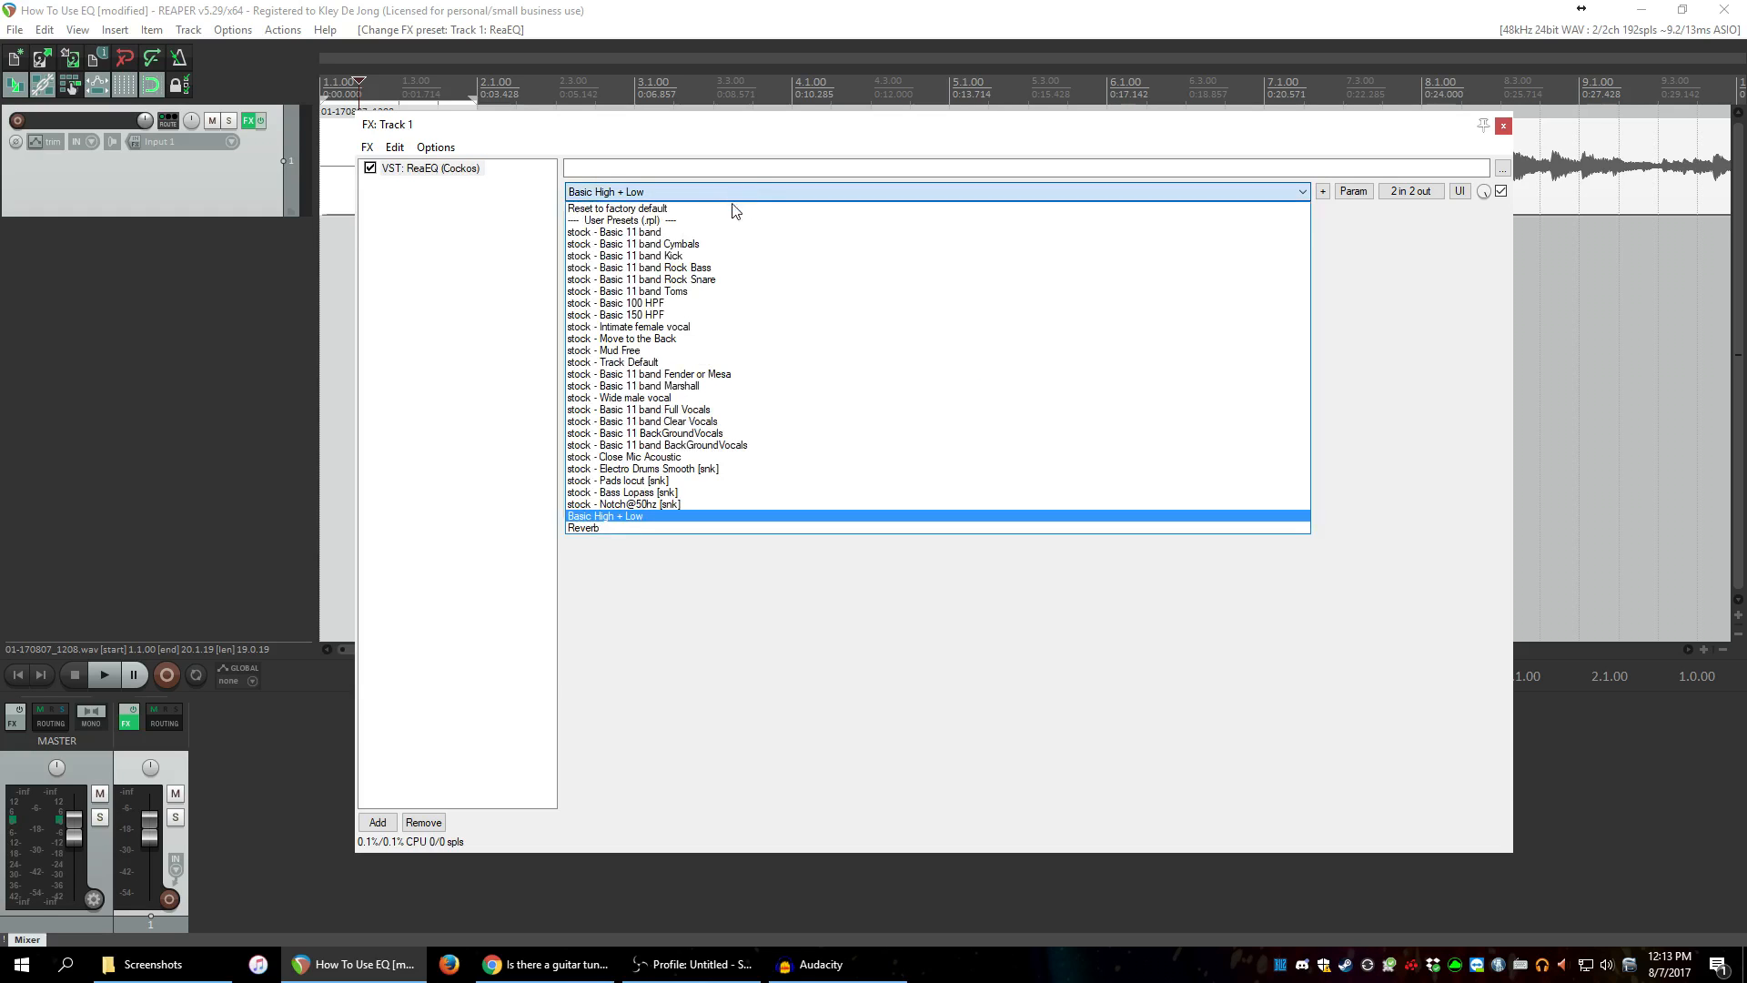
click(728, 208)
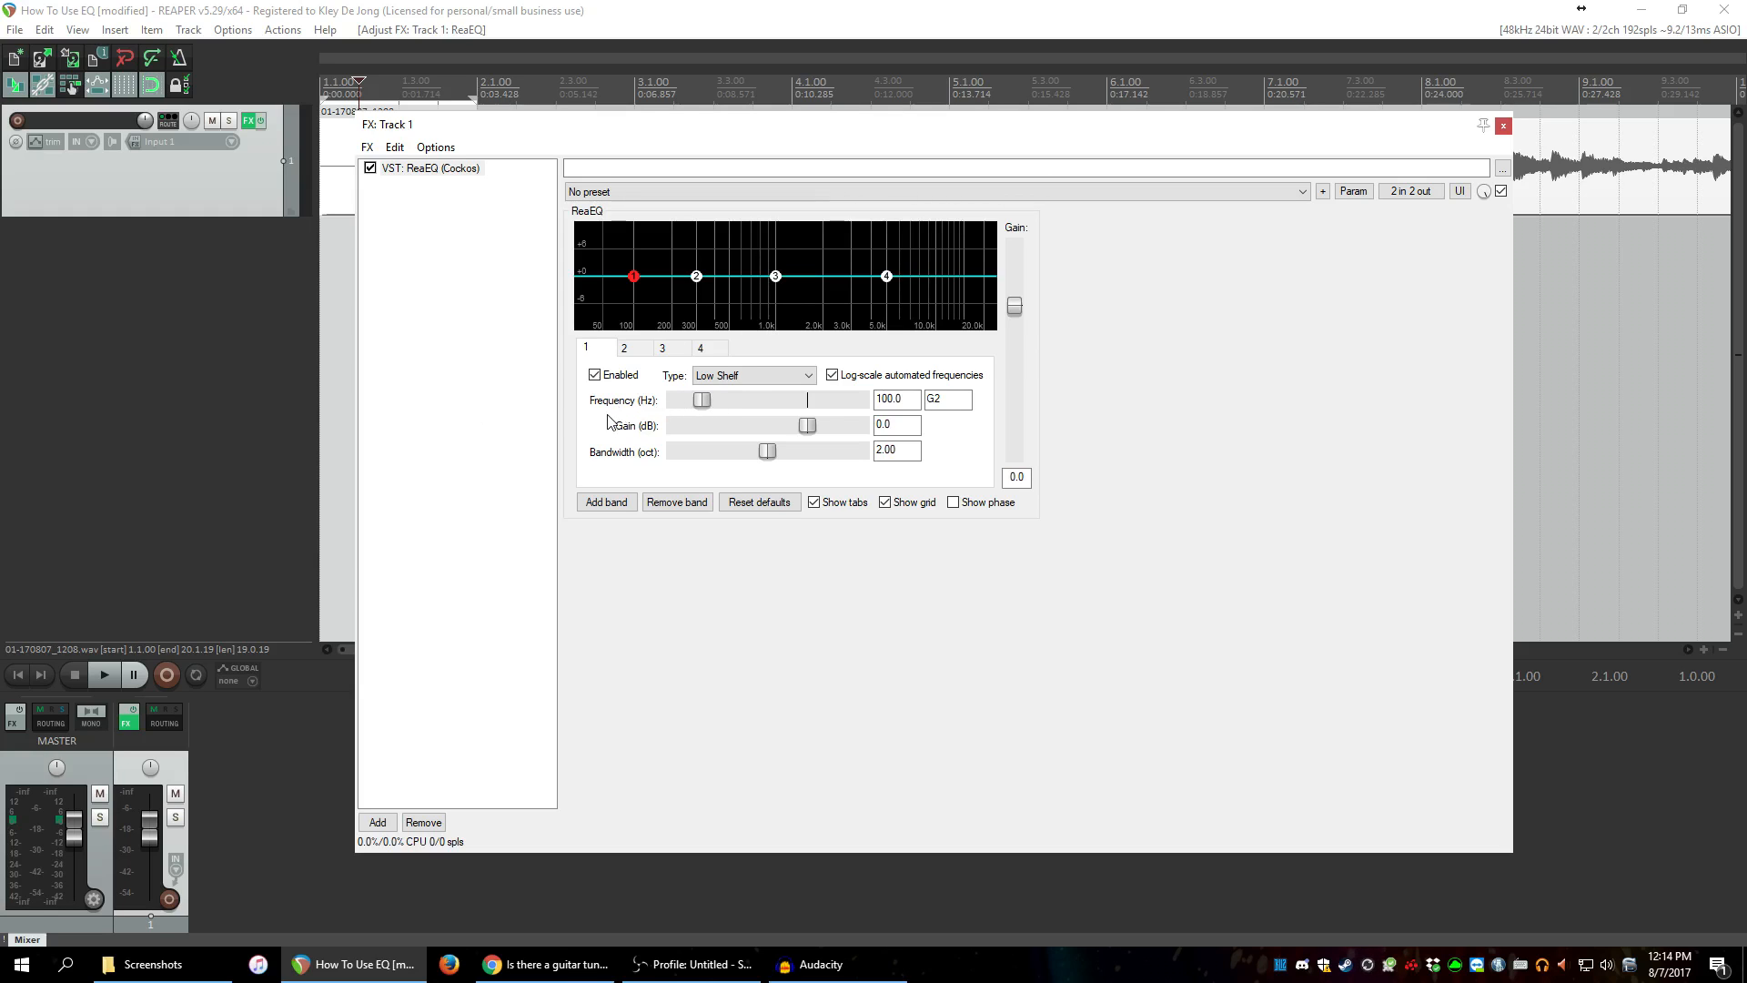
click(734, 380)
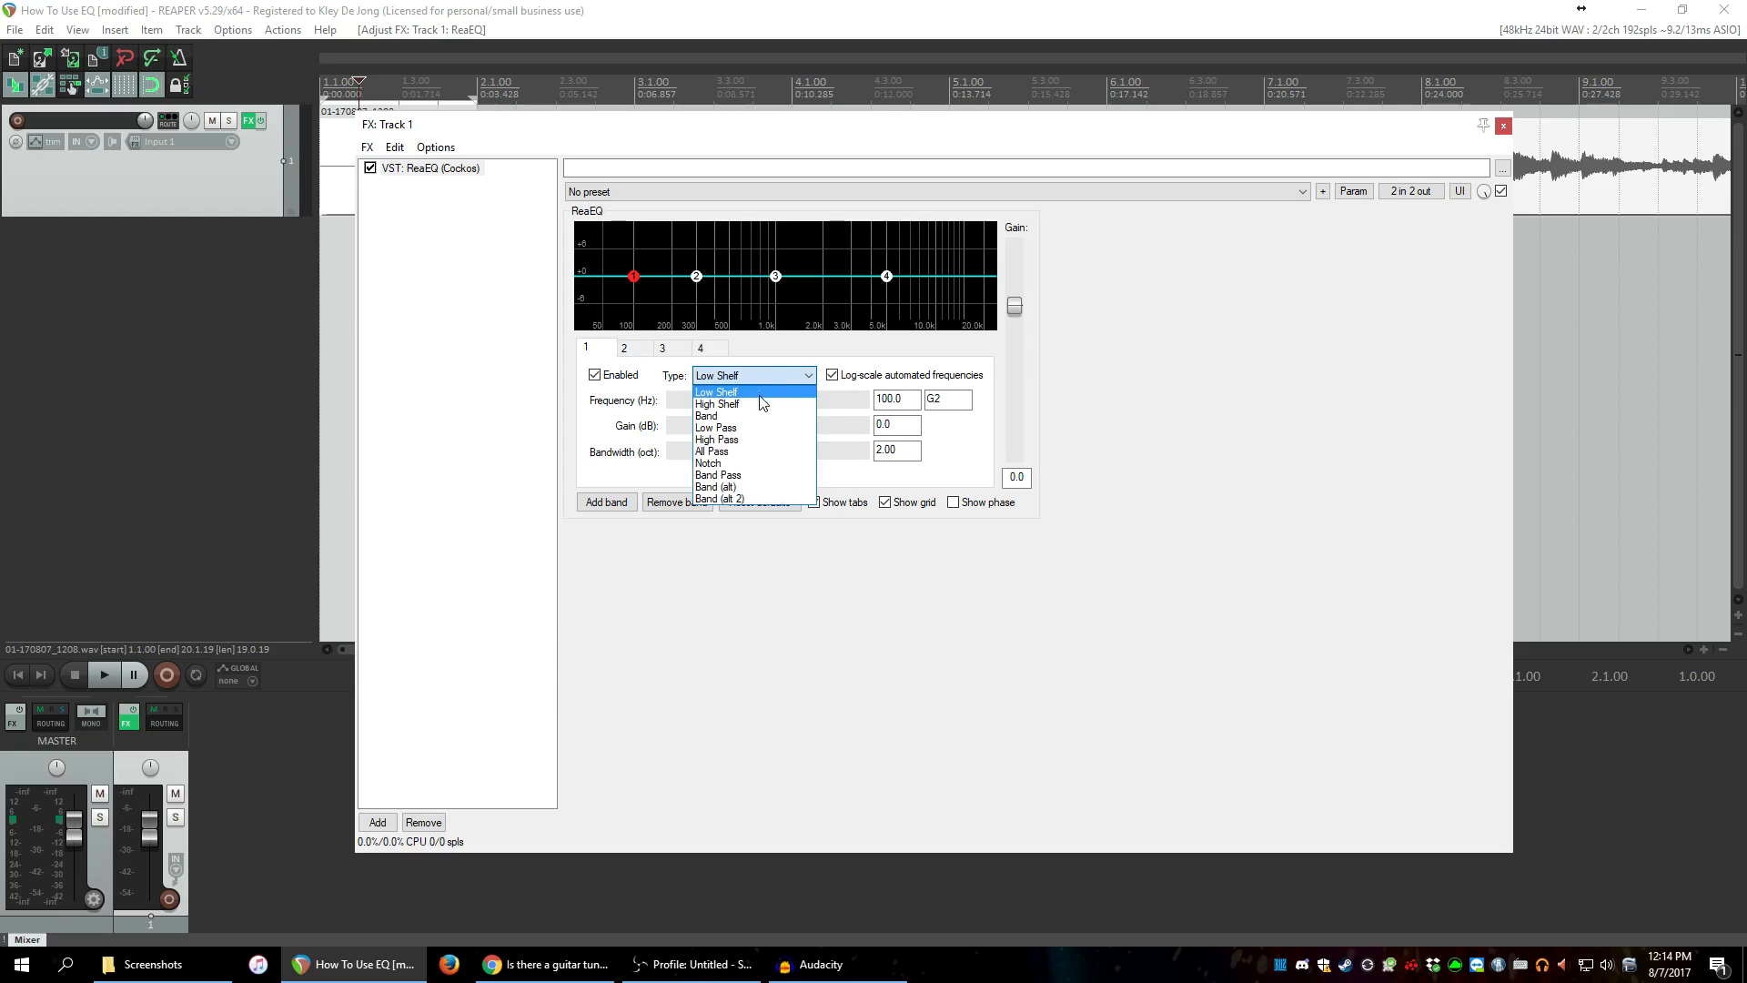
click(737, 441)
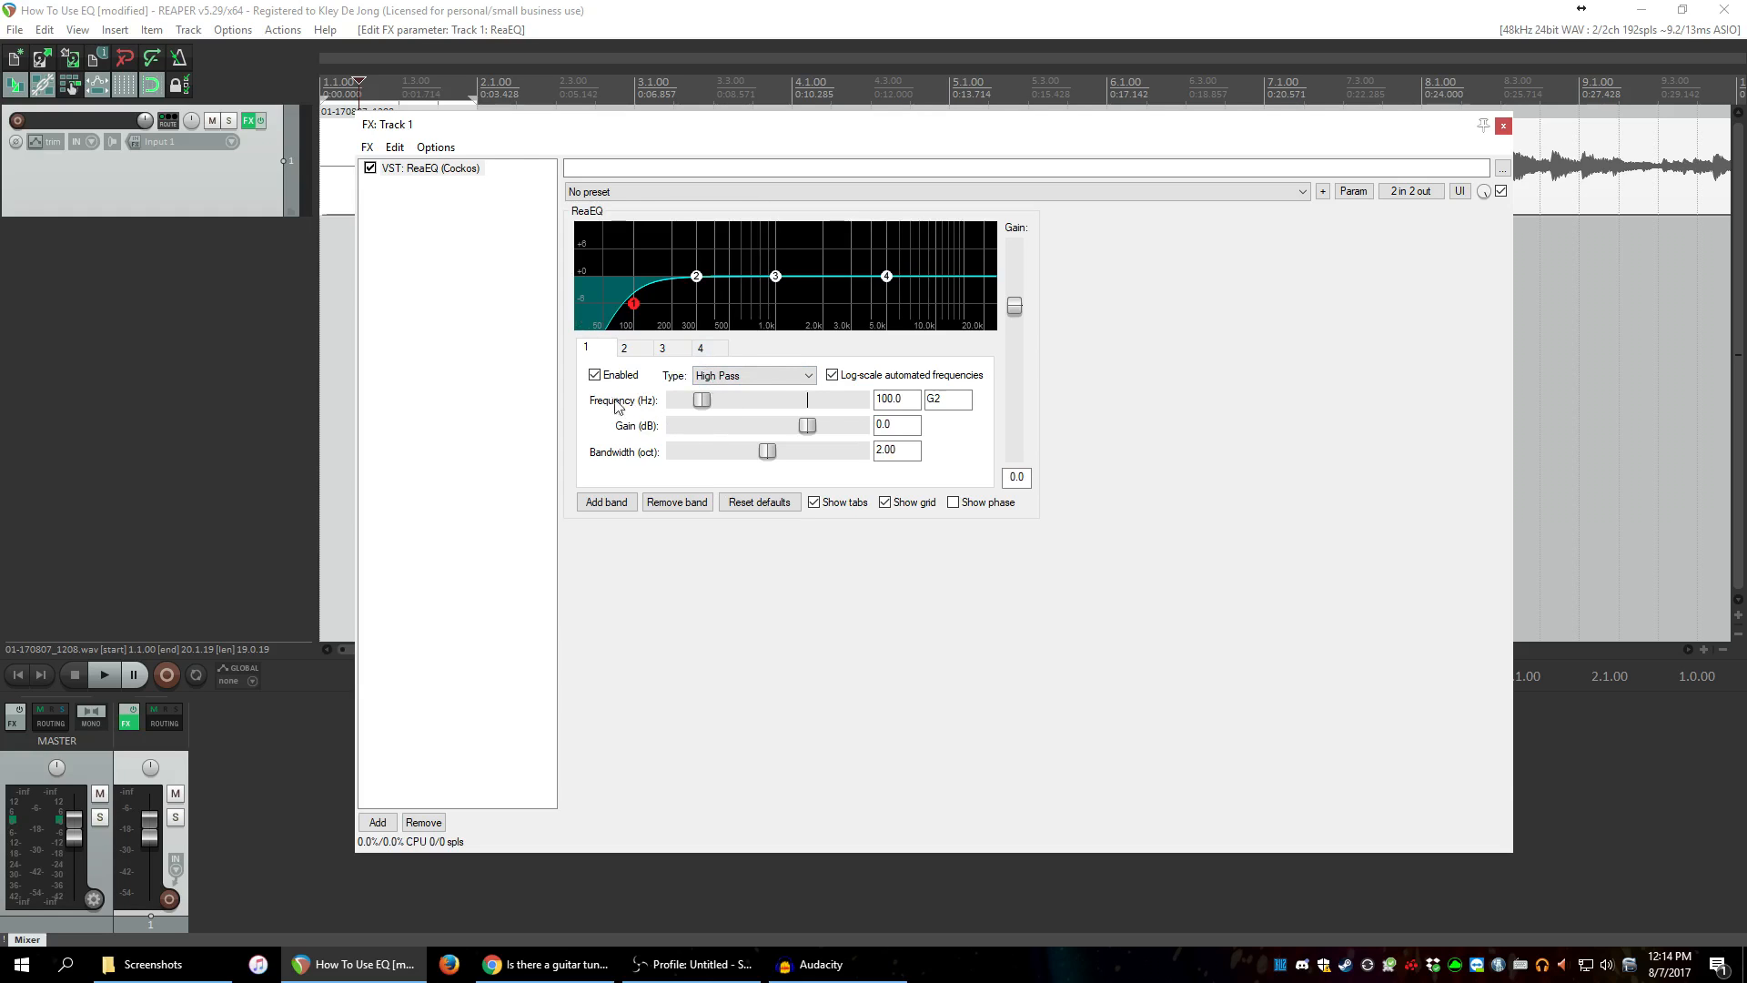
Try the Low Pass filter type on band 1, then restore High Pass.
double_click(919, 397)
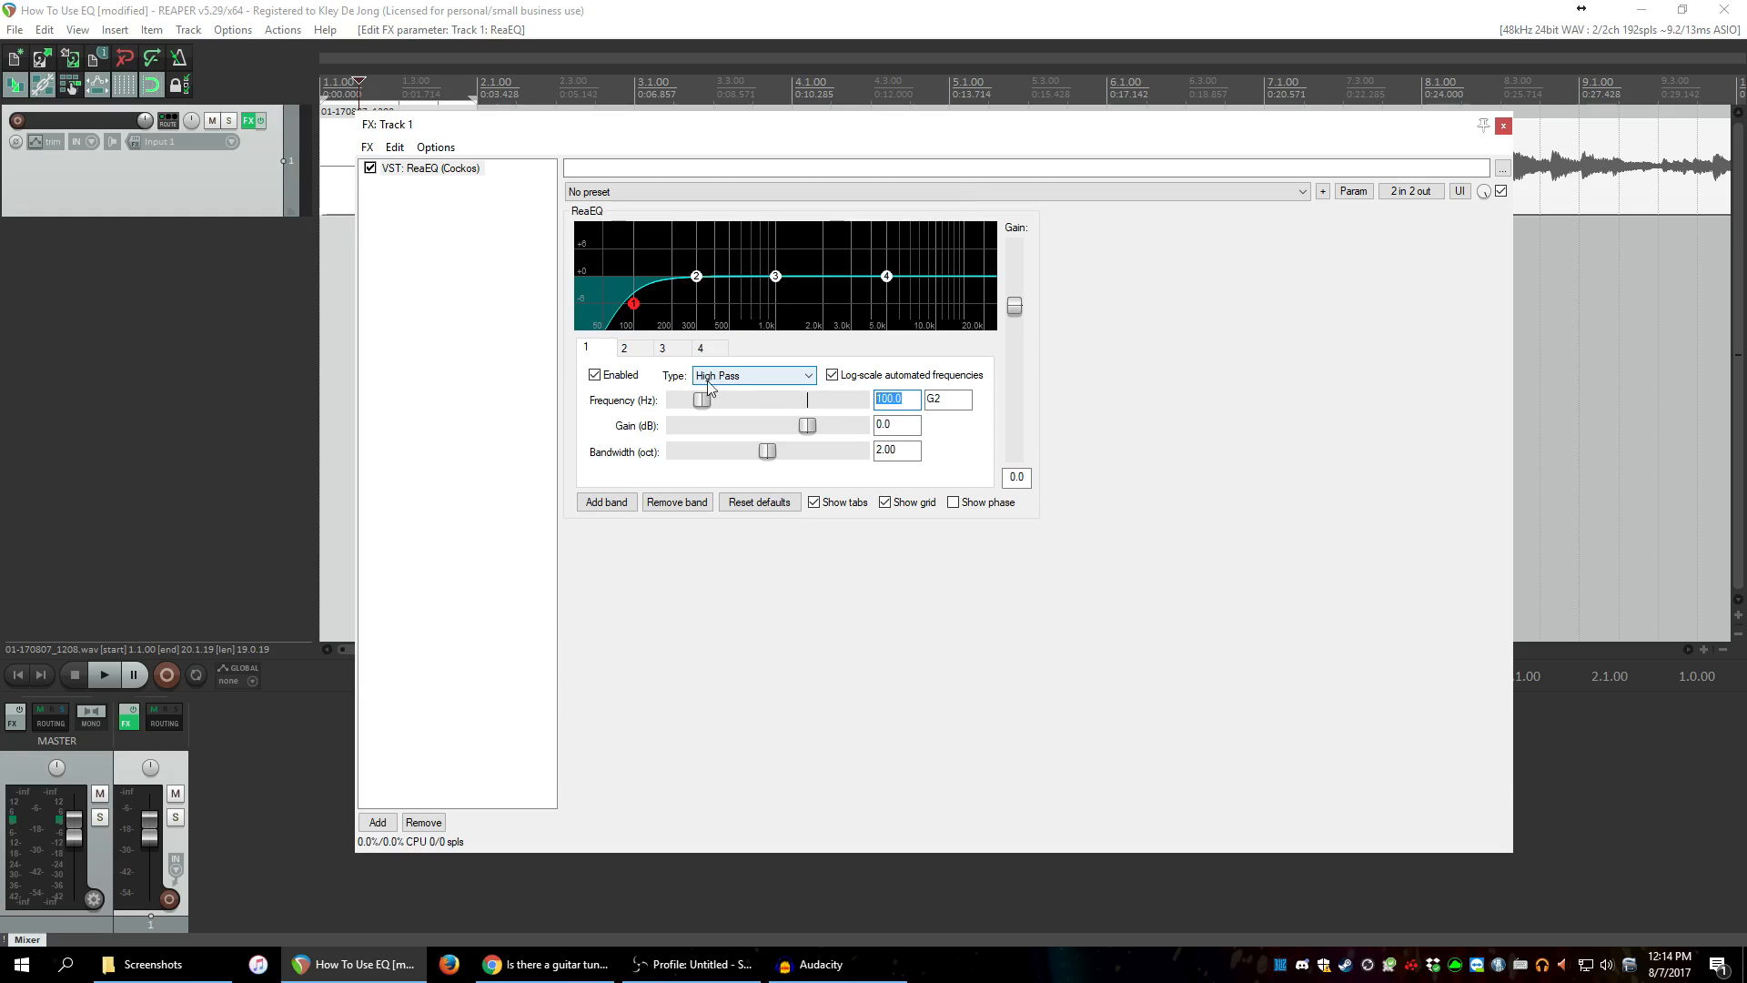
click(909, 401)
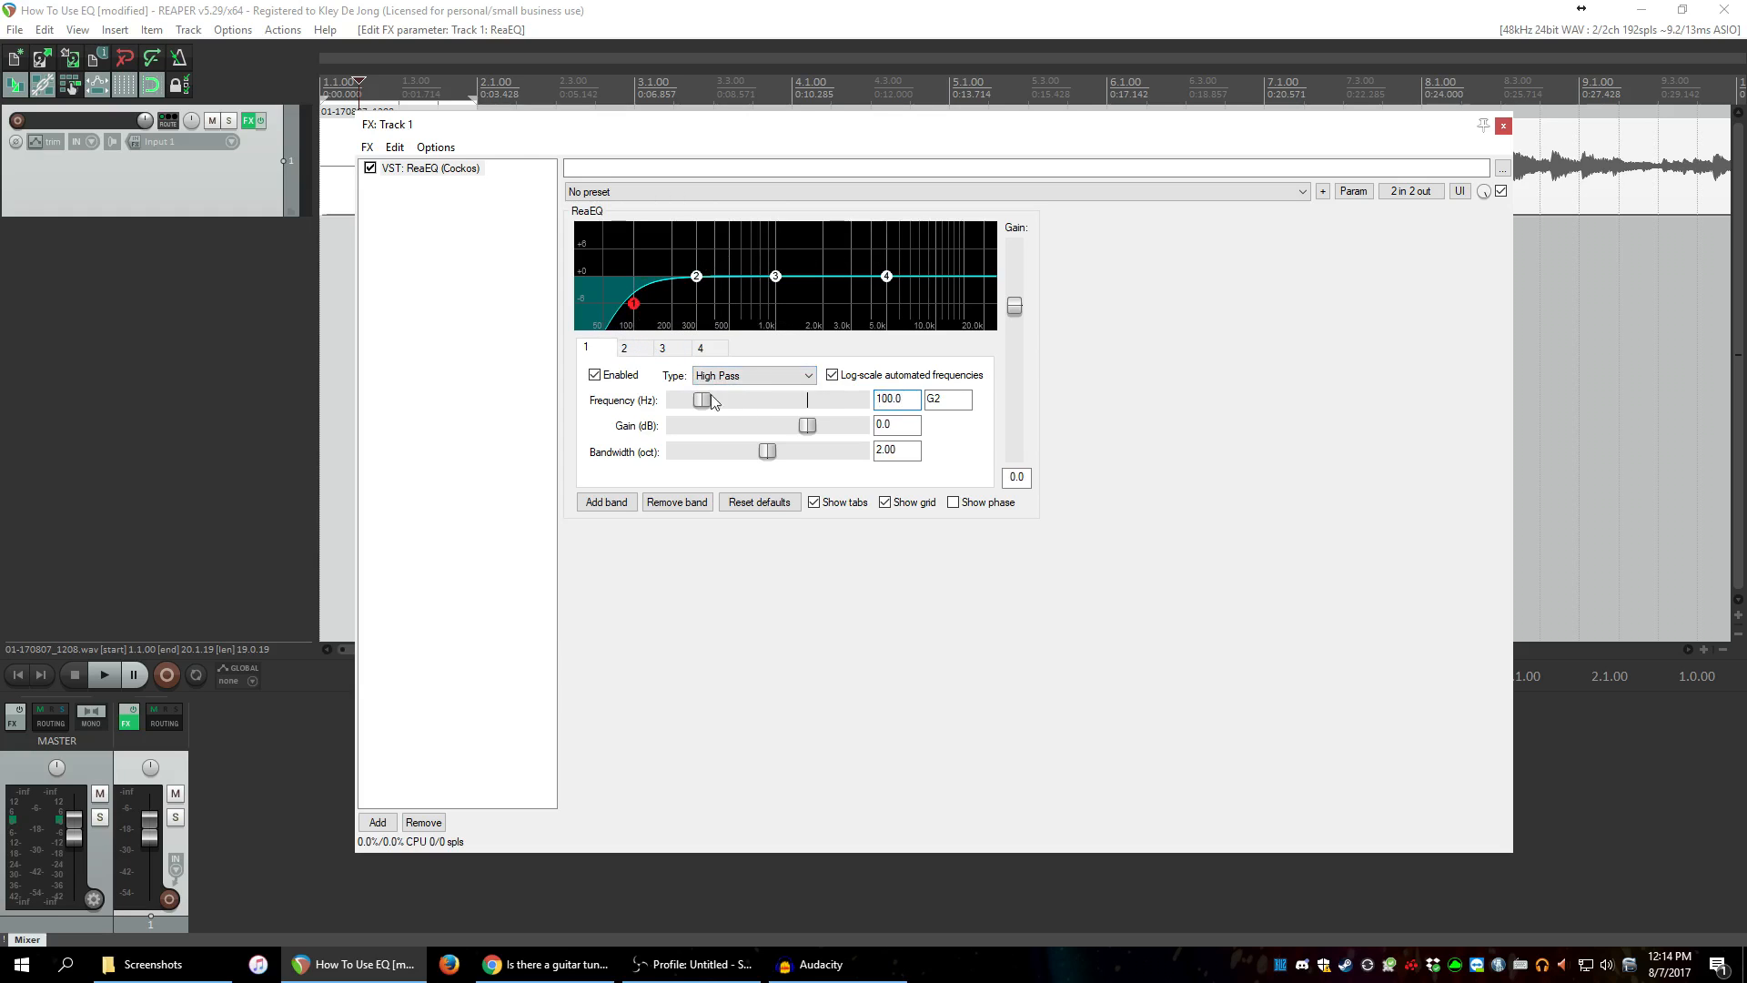
click(743, 376)
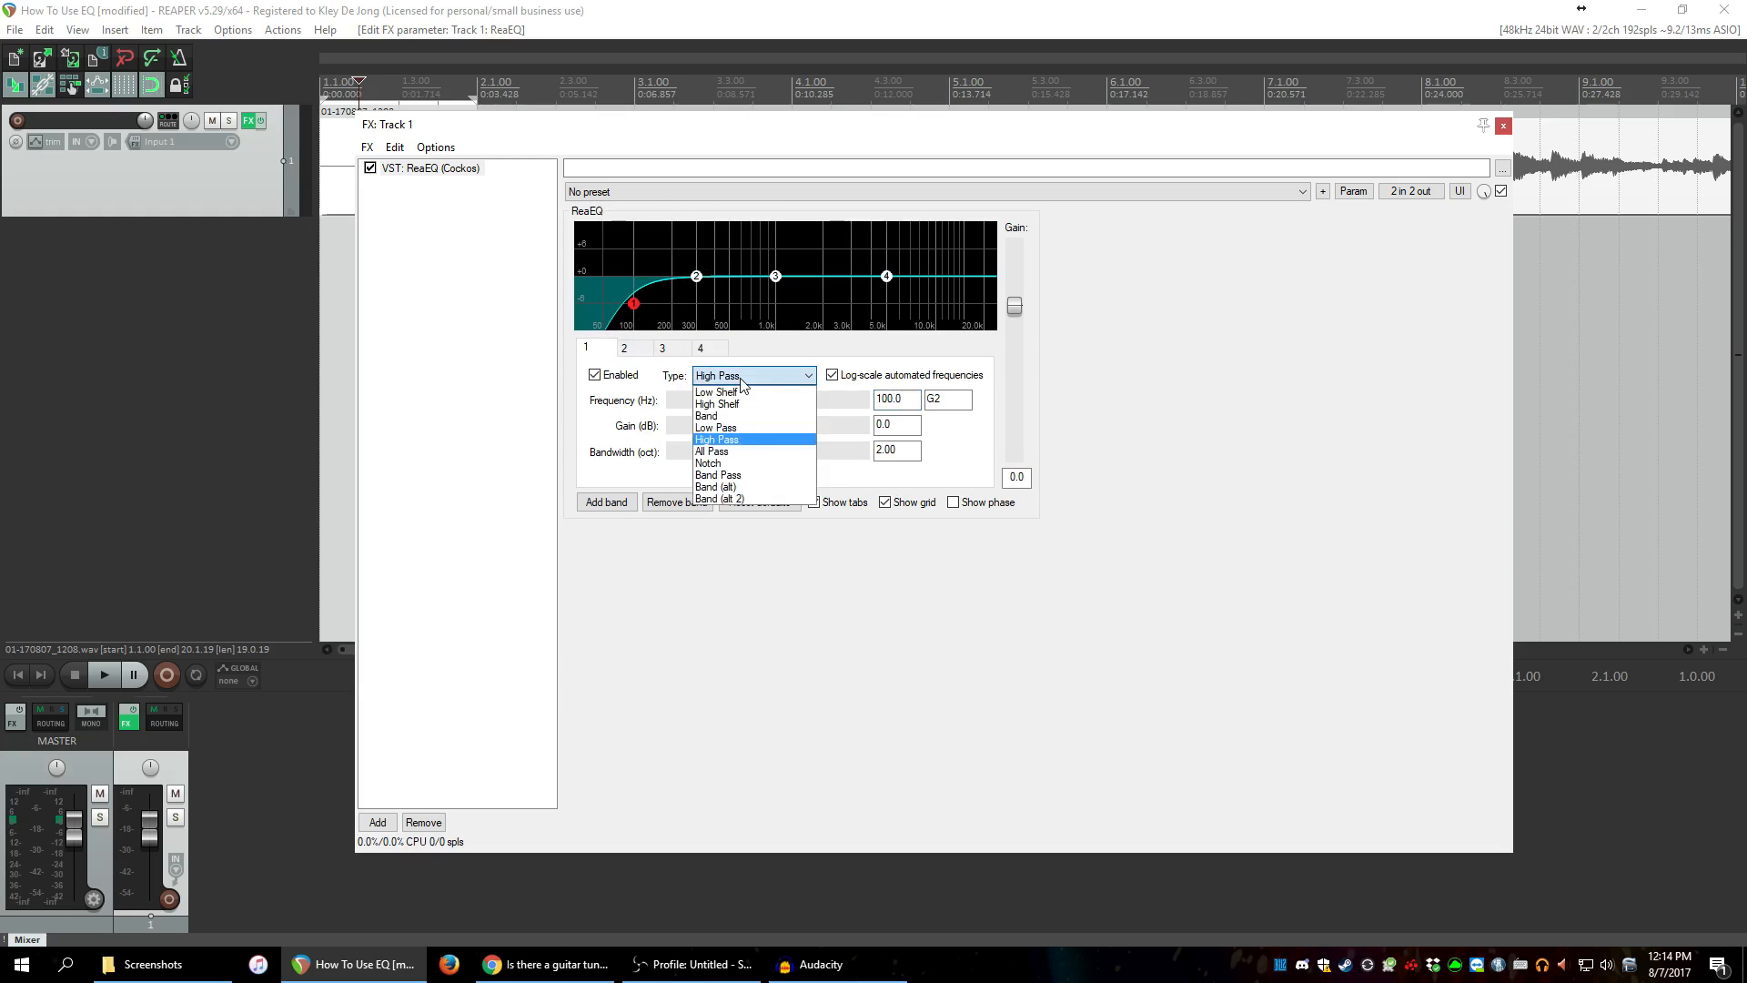
click(728, 429)
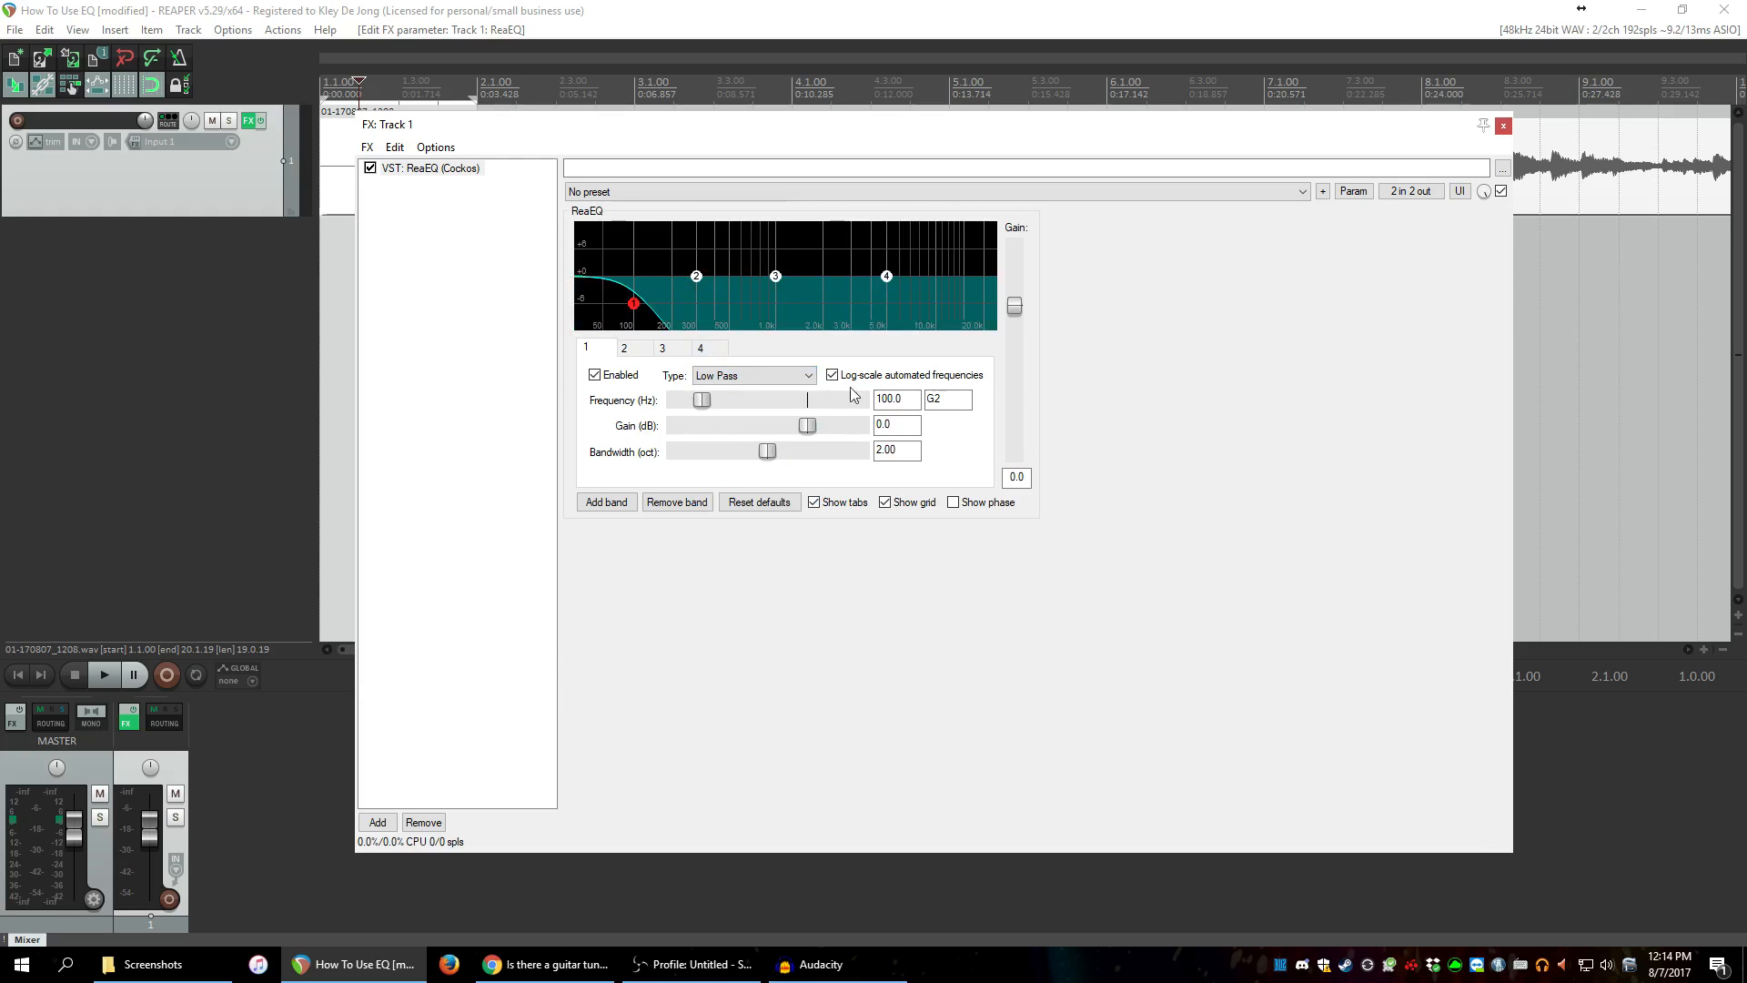
mouse_move(904, 398)
mouse_down()
mouse_move(866, 400)
mouse_move(904, 399)
mouse_up()
click(785, 379)
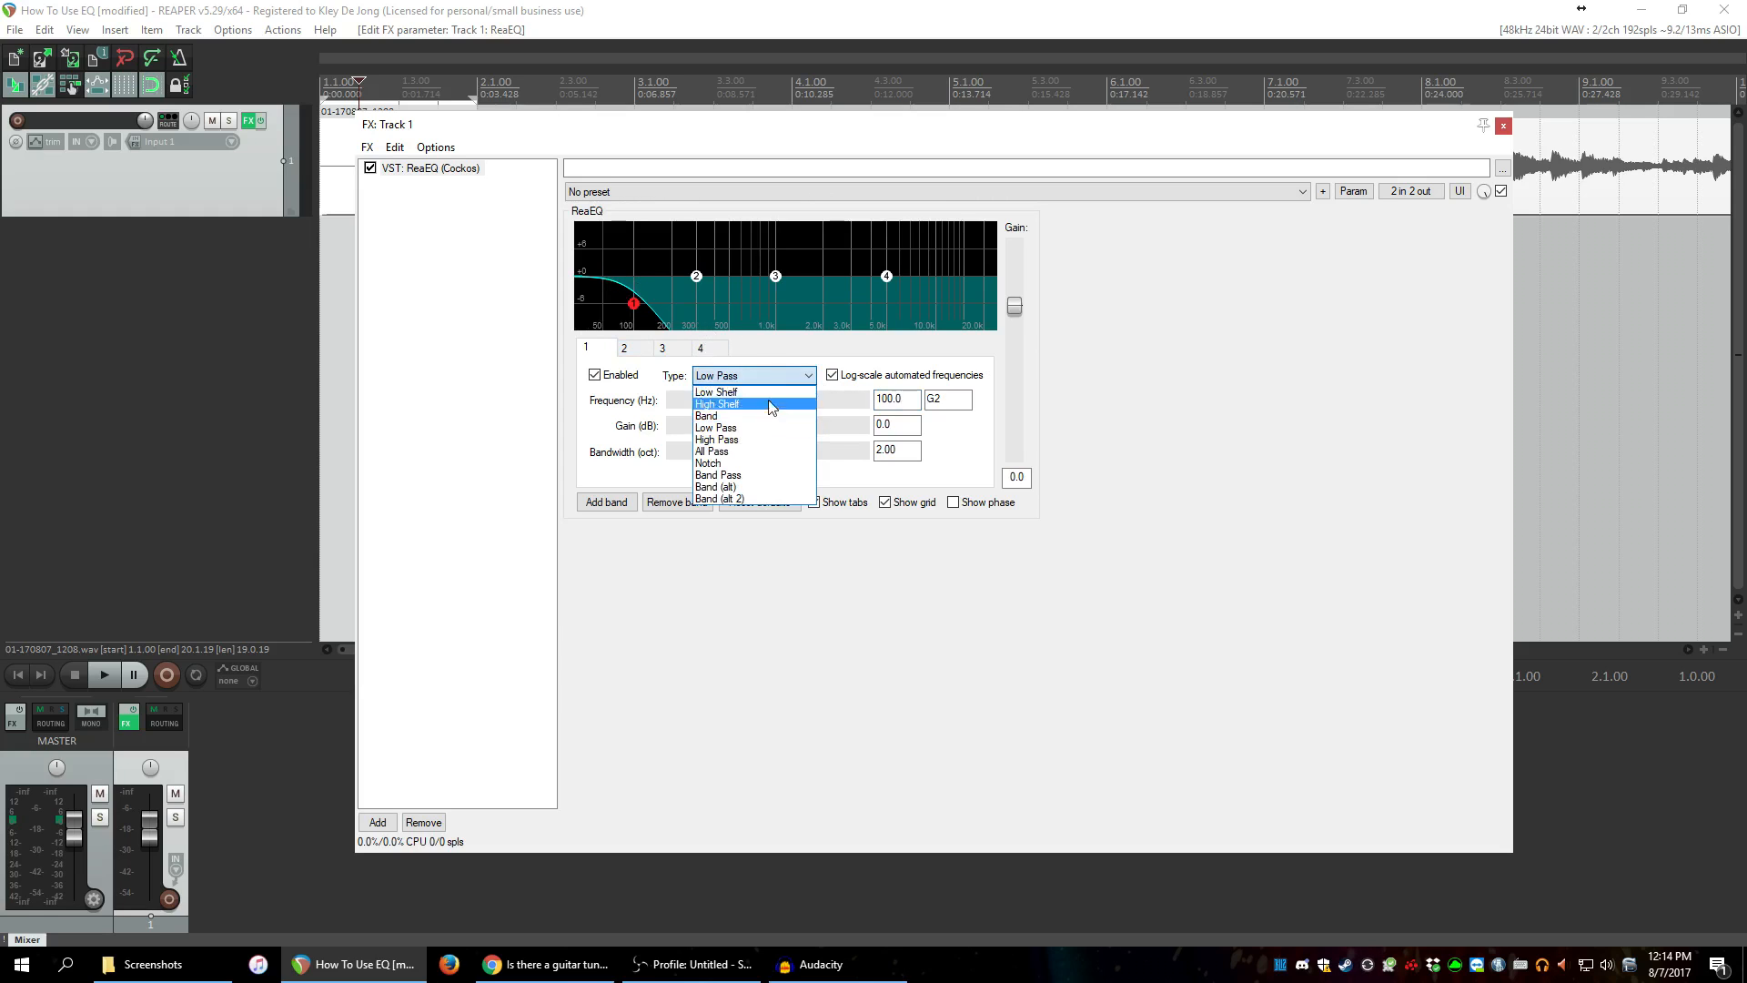
click(746, 437)
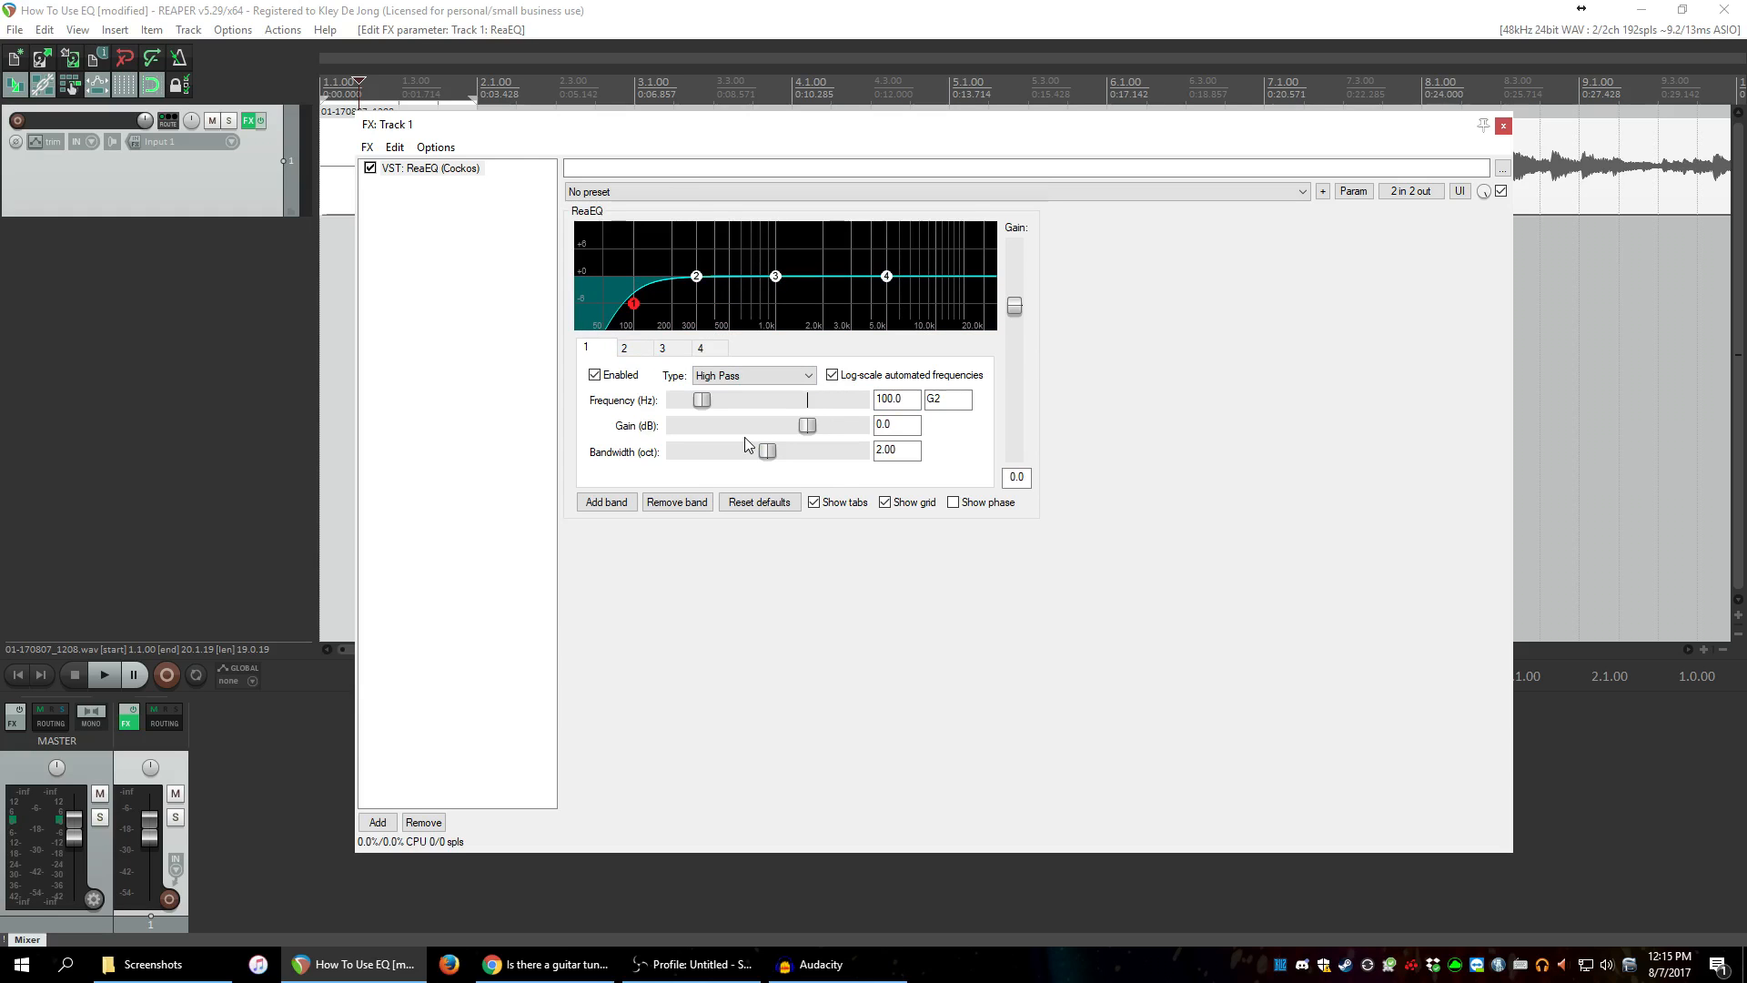
Try band 1's sliders, sweeping the frequency up to about 592 Hz and back to about 99 Hz, with bandwidth about 2.02 oct.
drag(704, 403, 807, 429)
drag(710, 455, 751, 415)
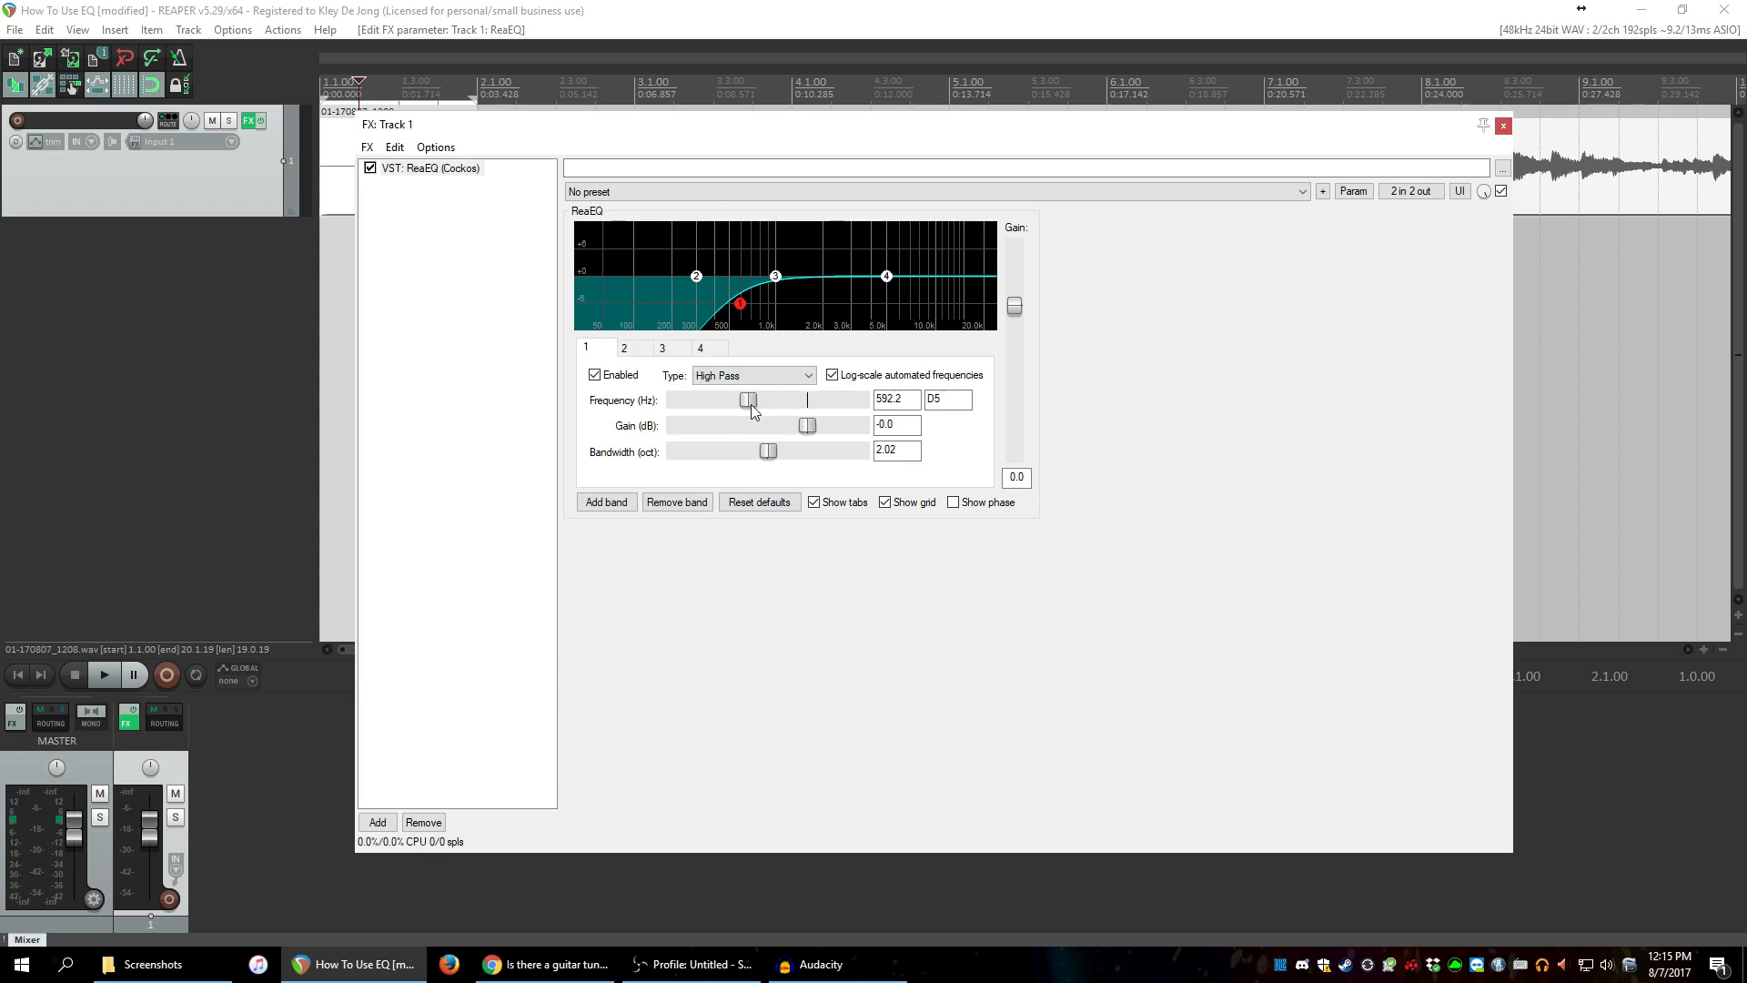
drag(754, 408, 710, 404)
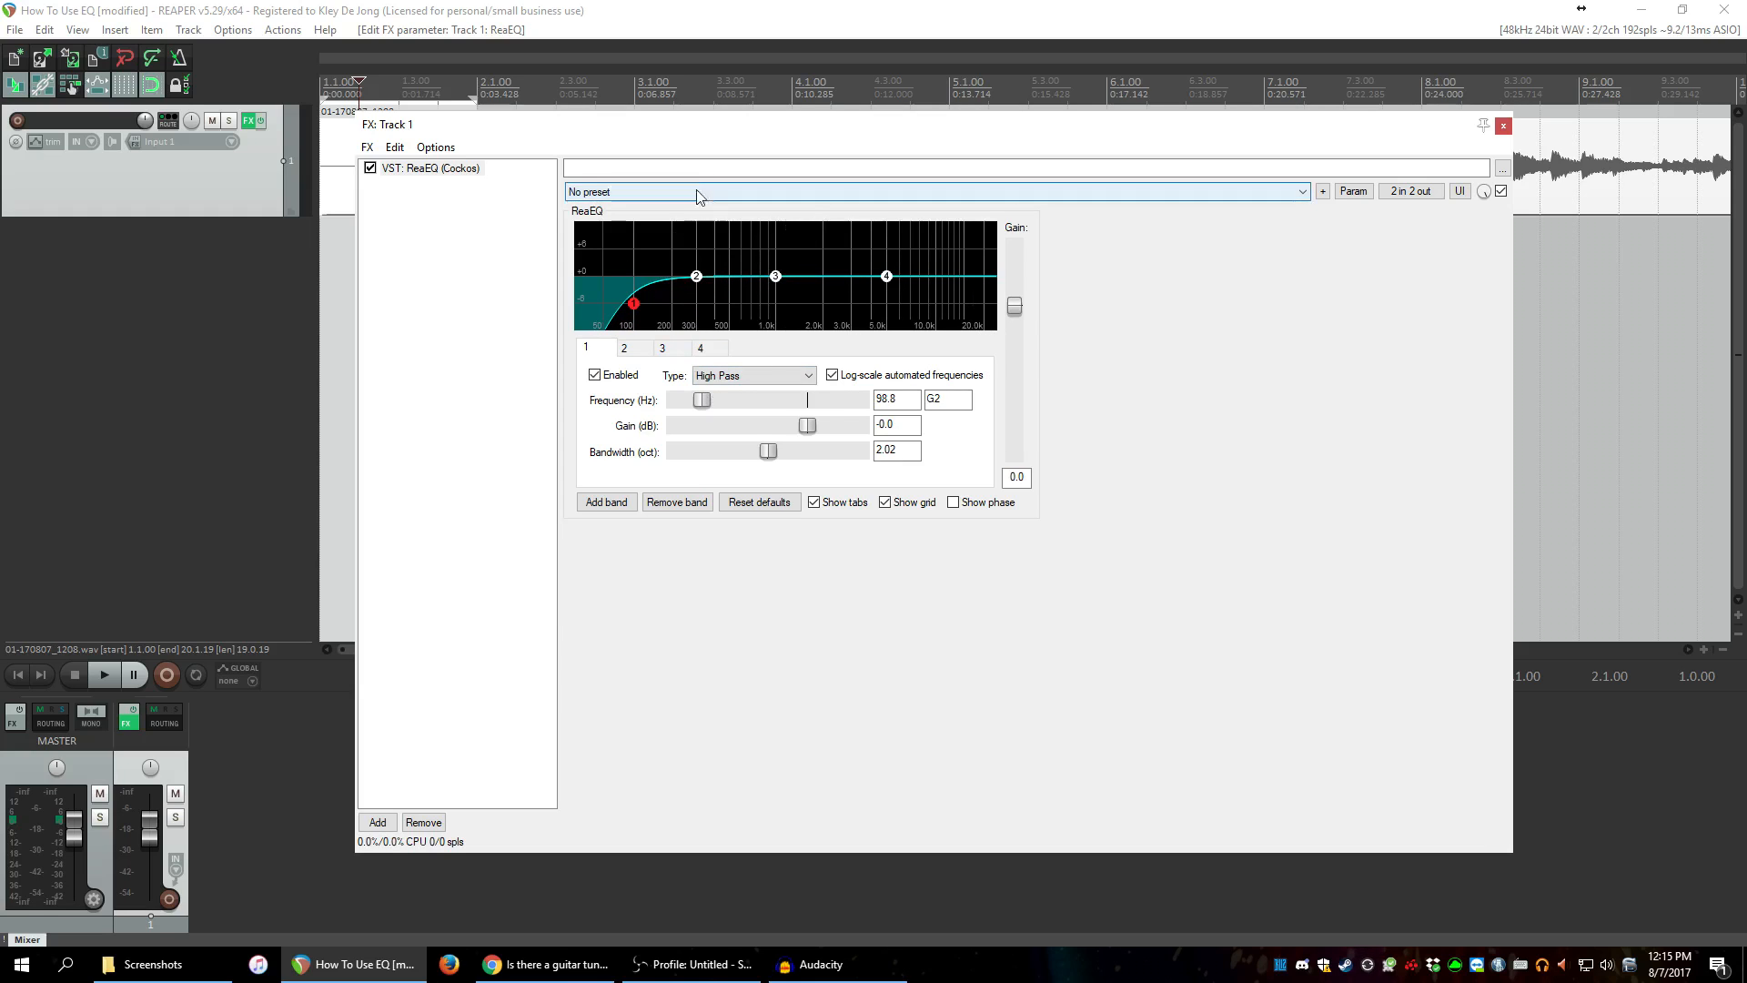
Move the effects window clear of the waveform and play from 1.2.00, bypassing band 1 during playback to compare the sound.
drag(705, 128, 697, 249)
click(362, 162)
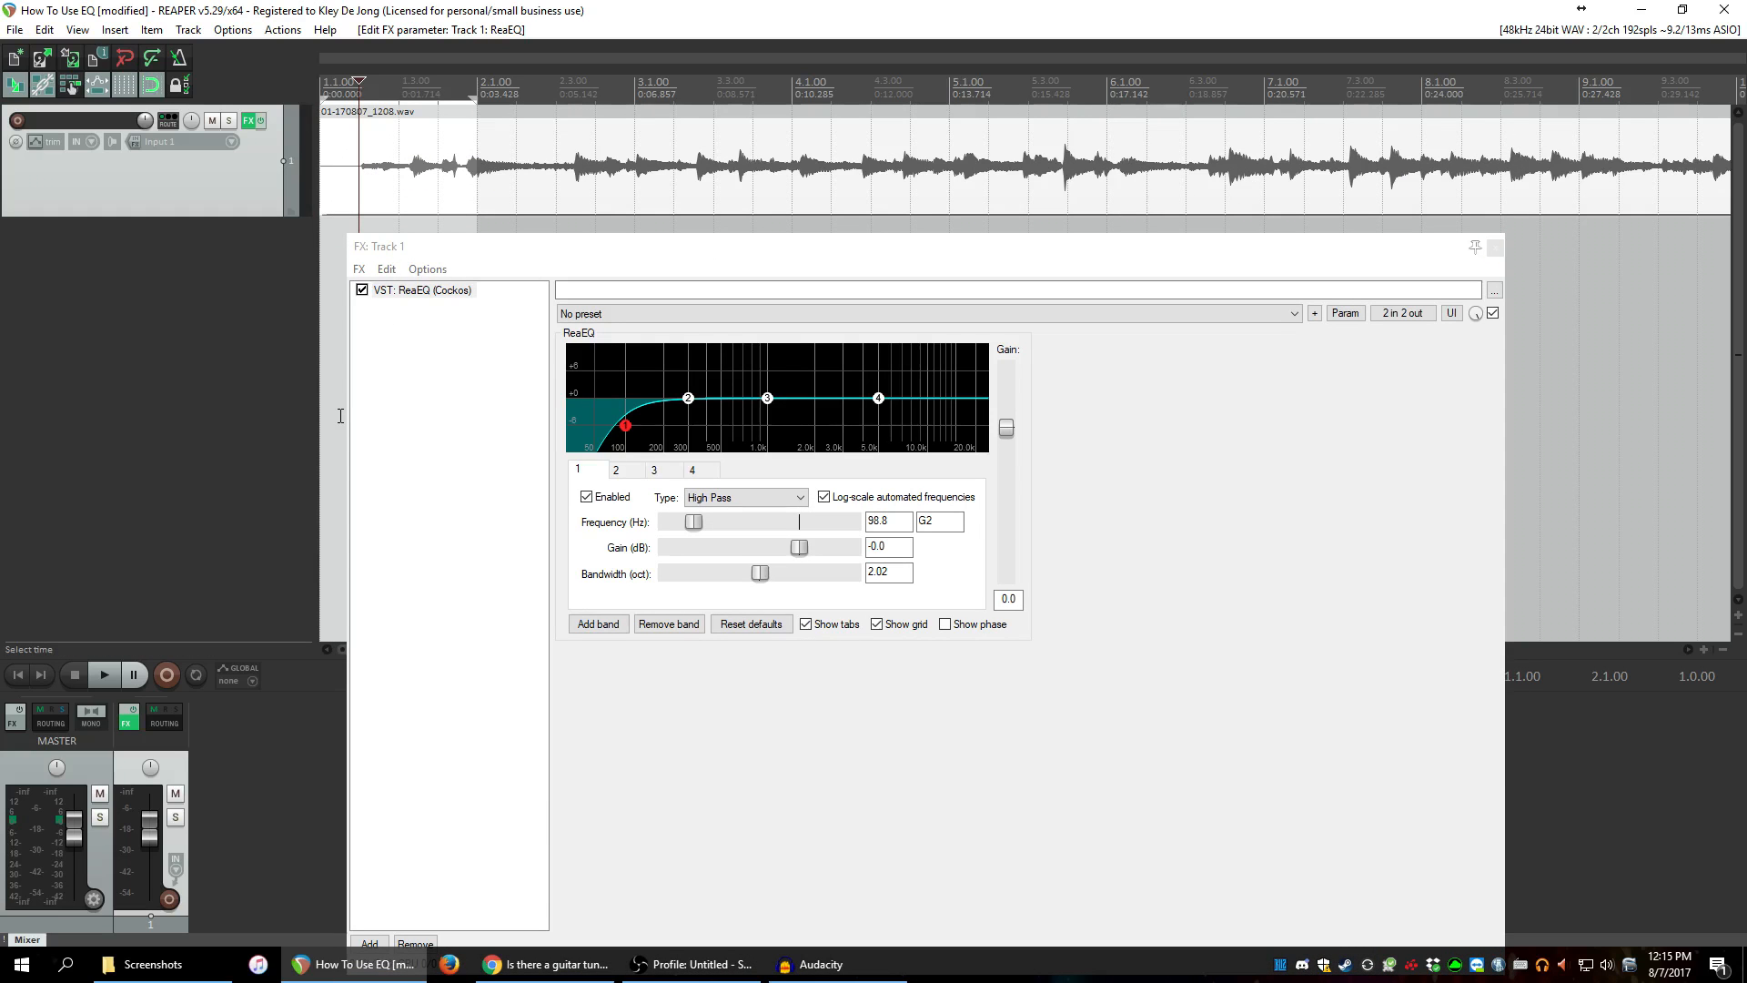
key(space)
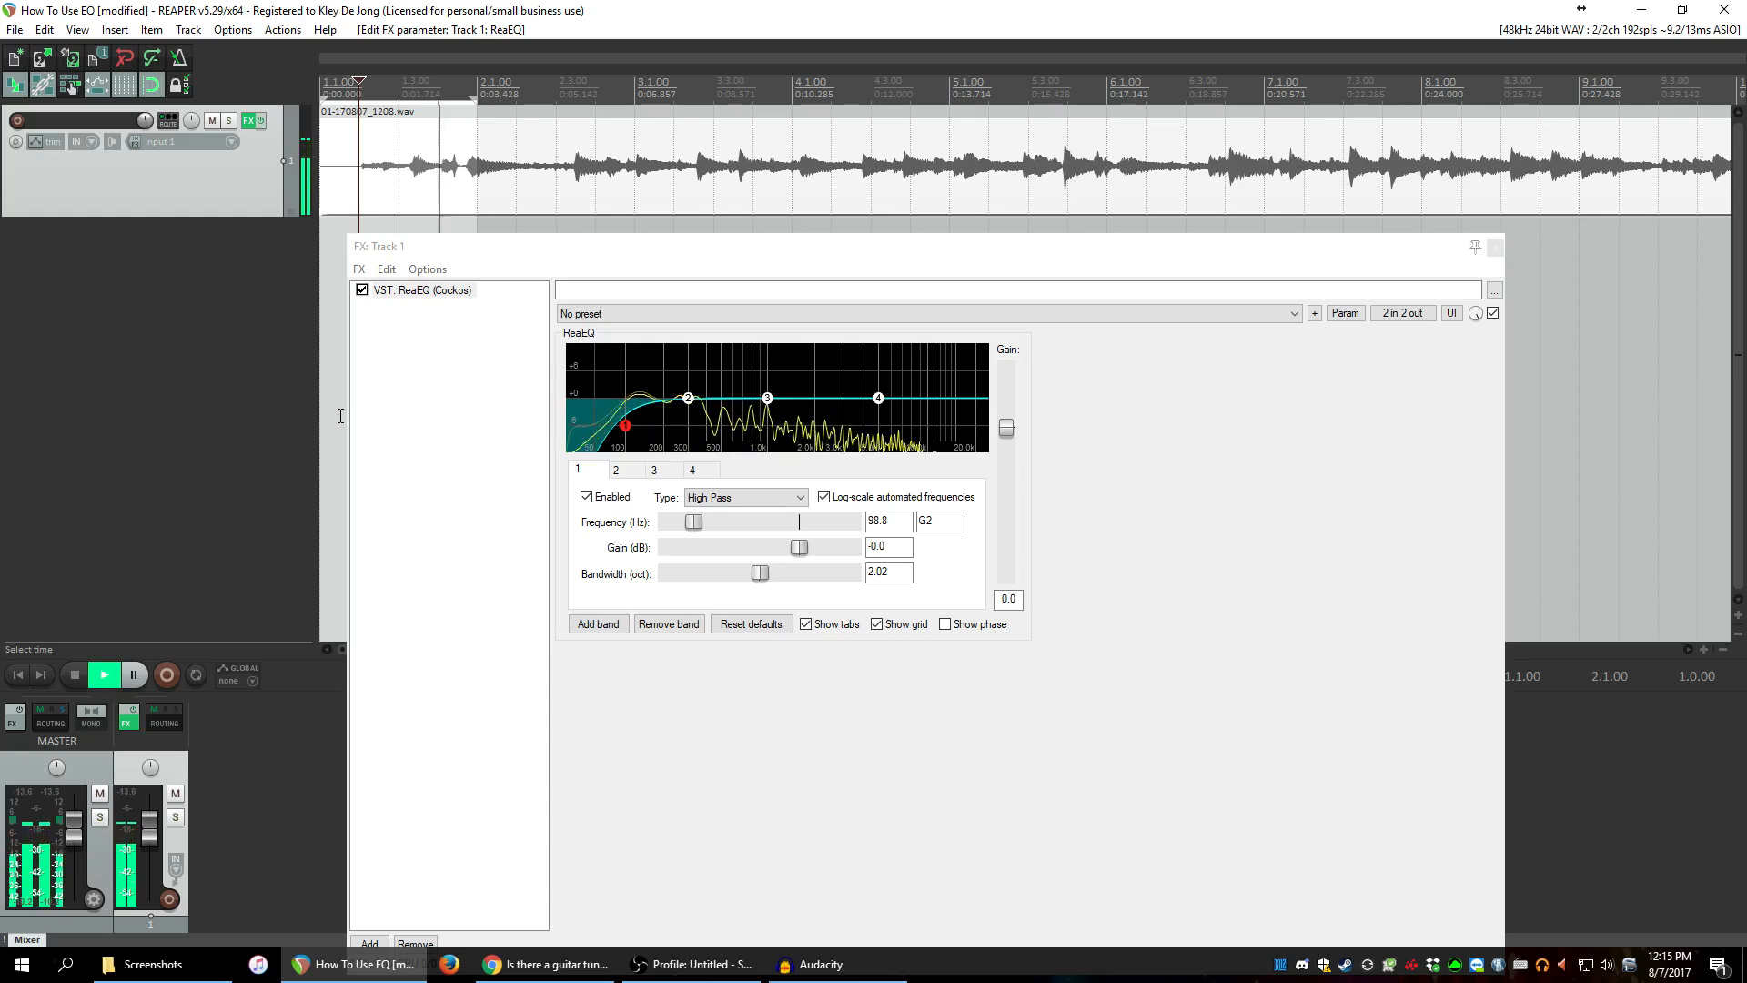
click(586, 497)
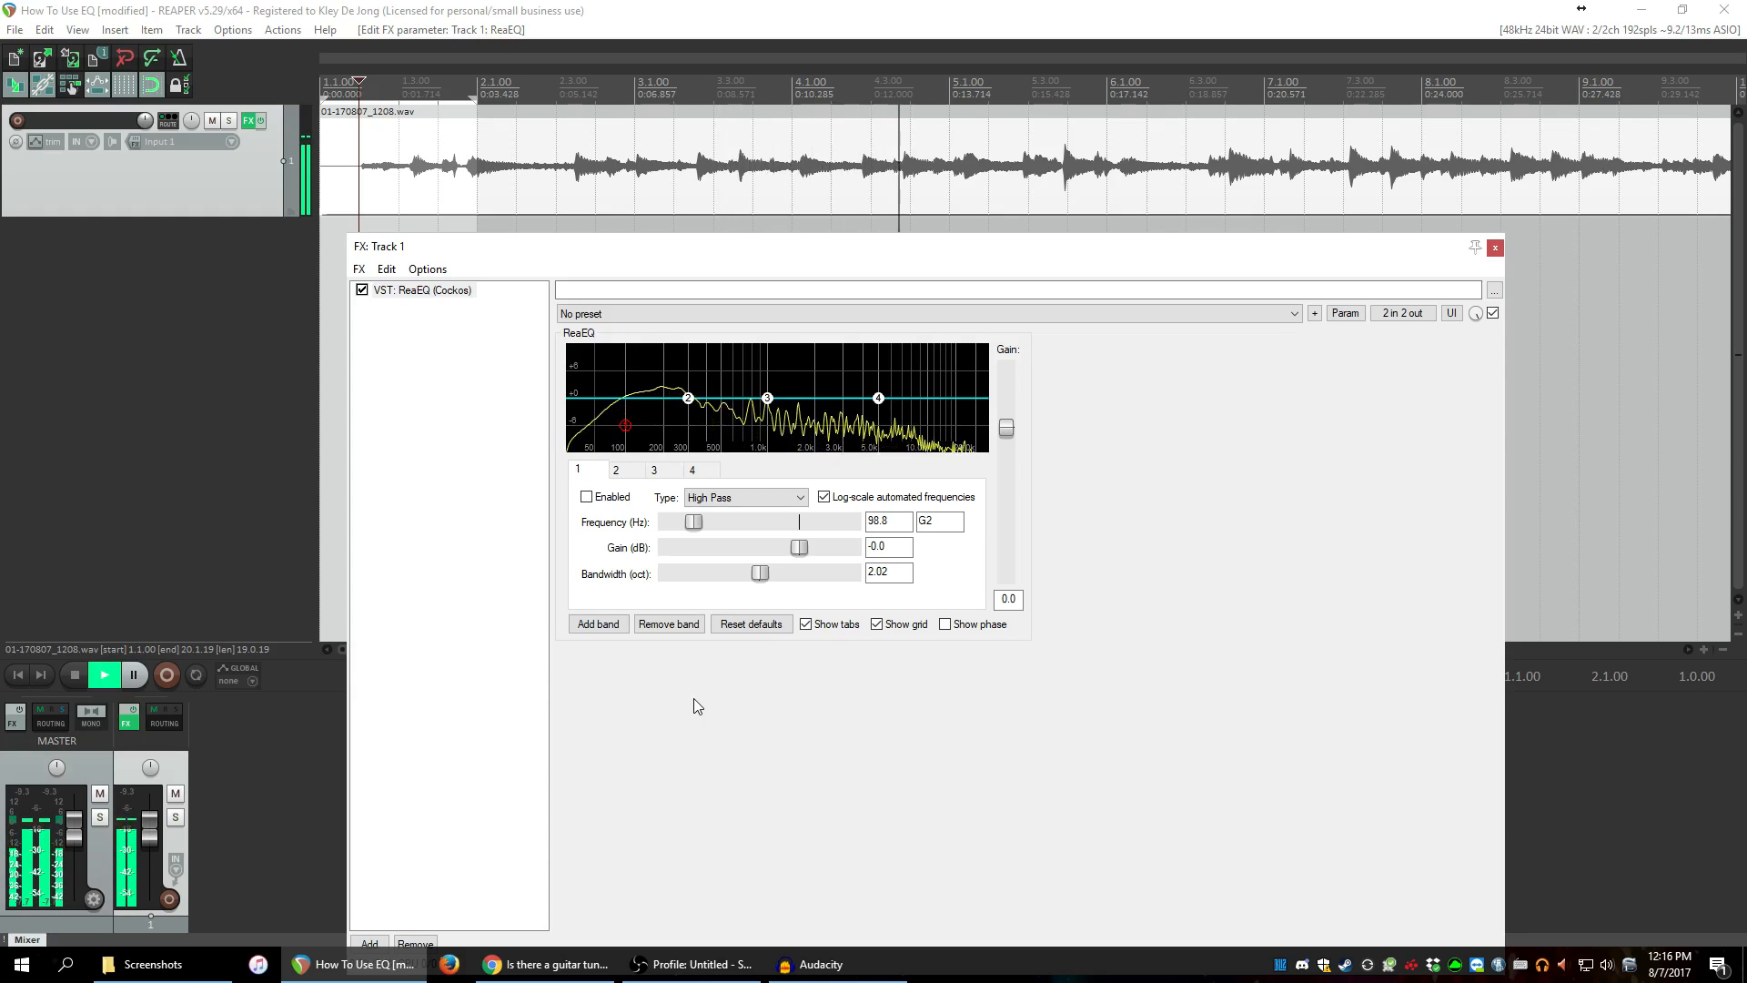
key(space)
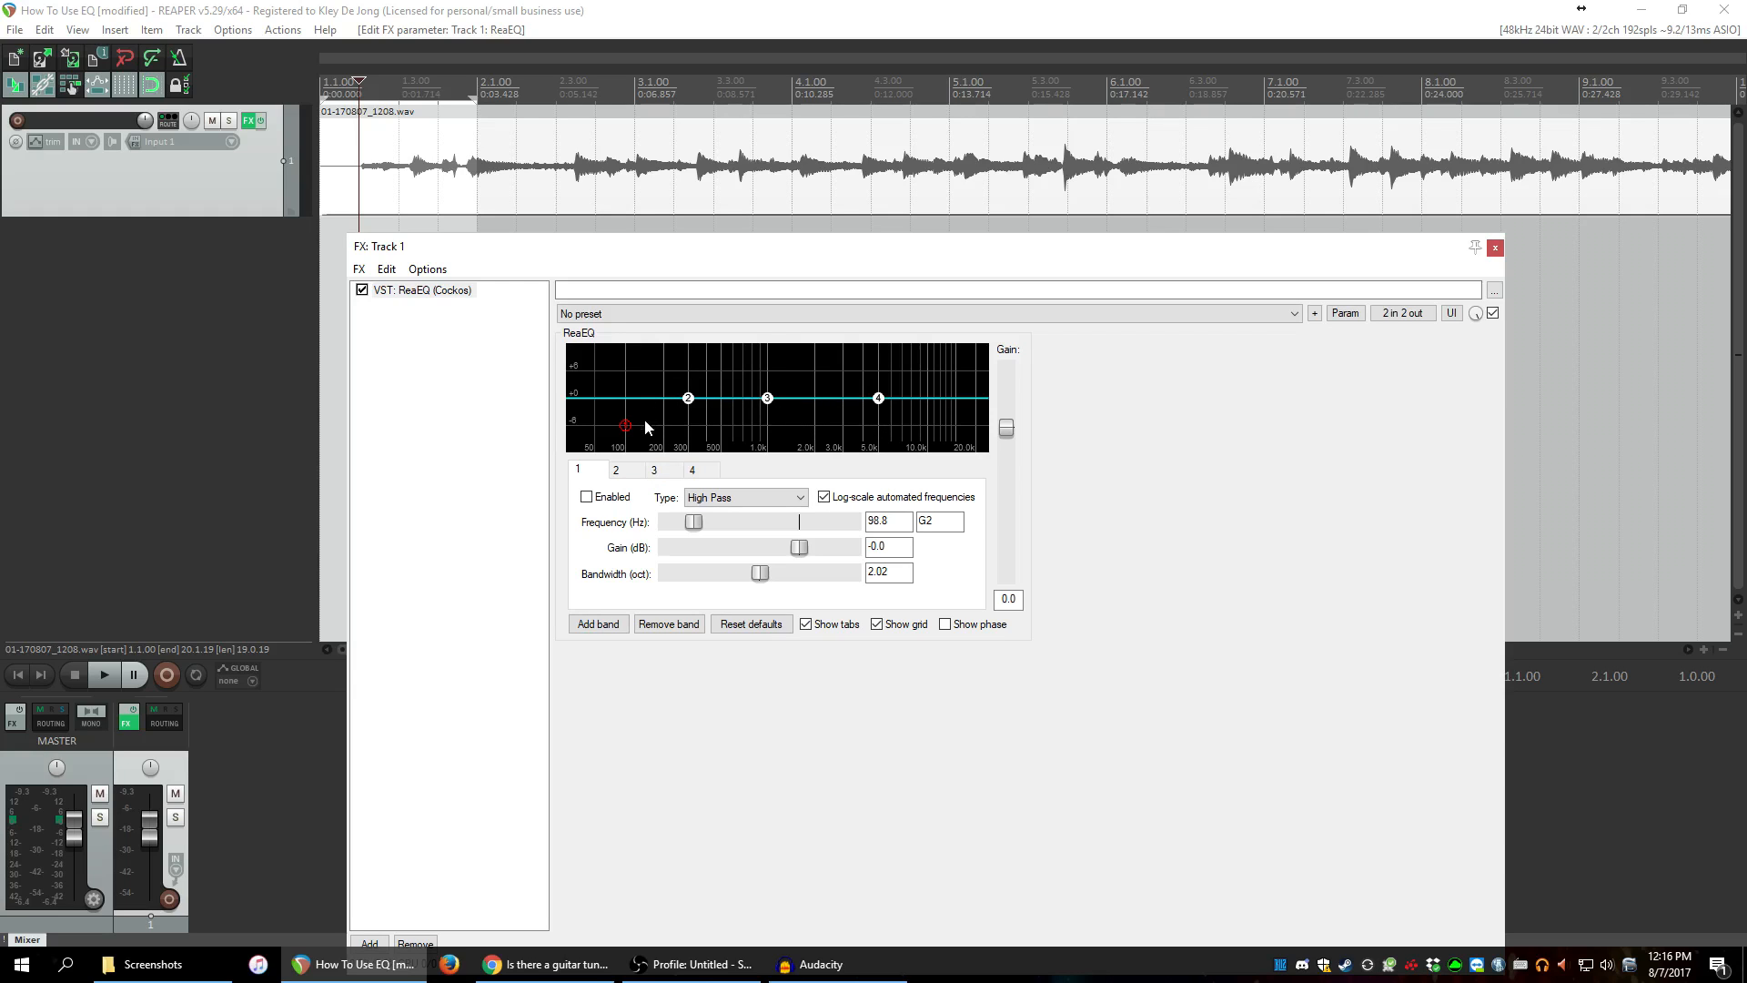
Re-enable band 1 as a High Pass filter and lower its frequency to 20 Hz.
click(718, 499)
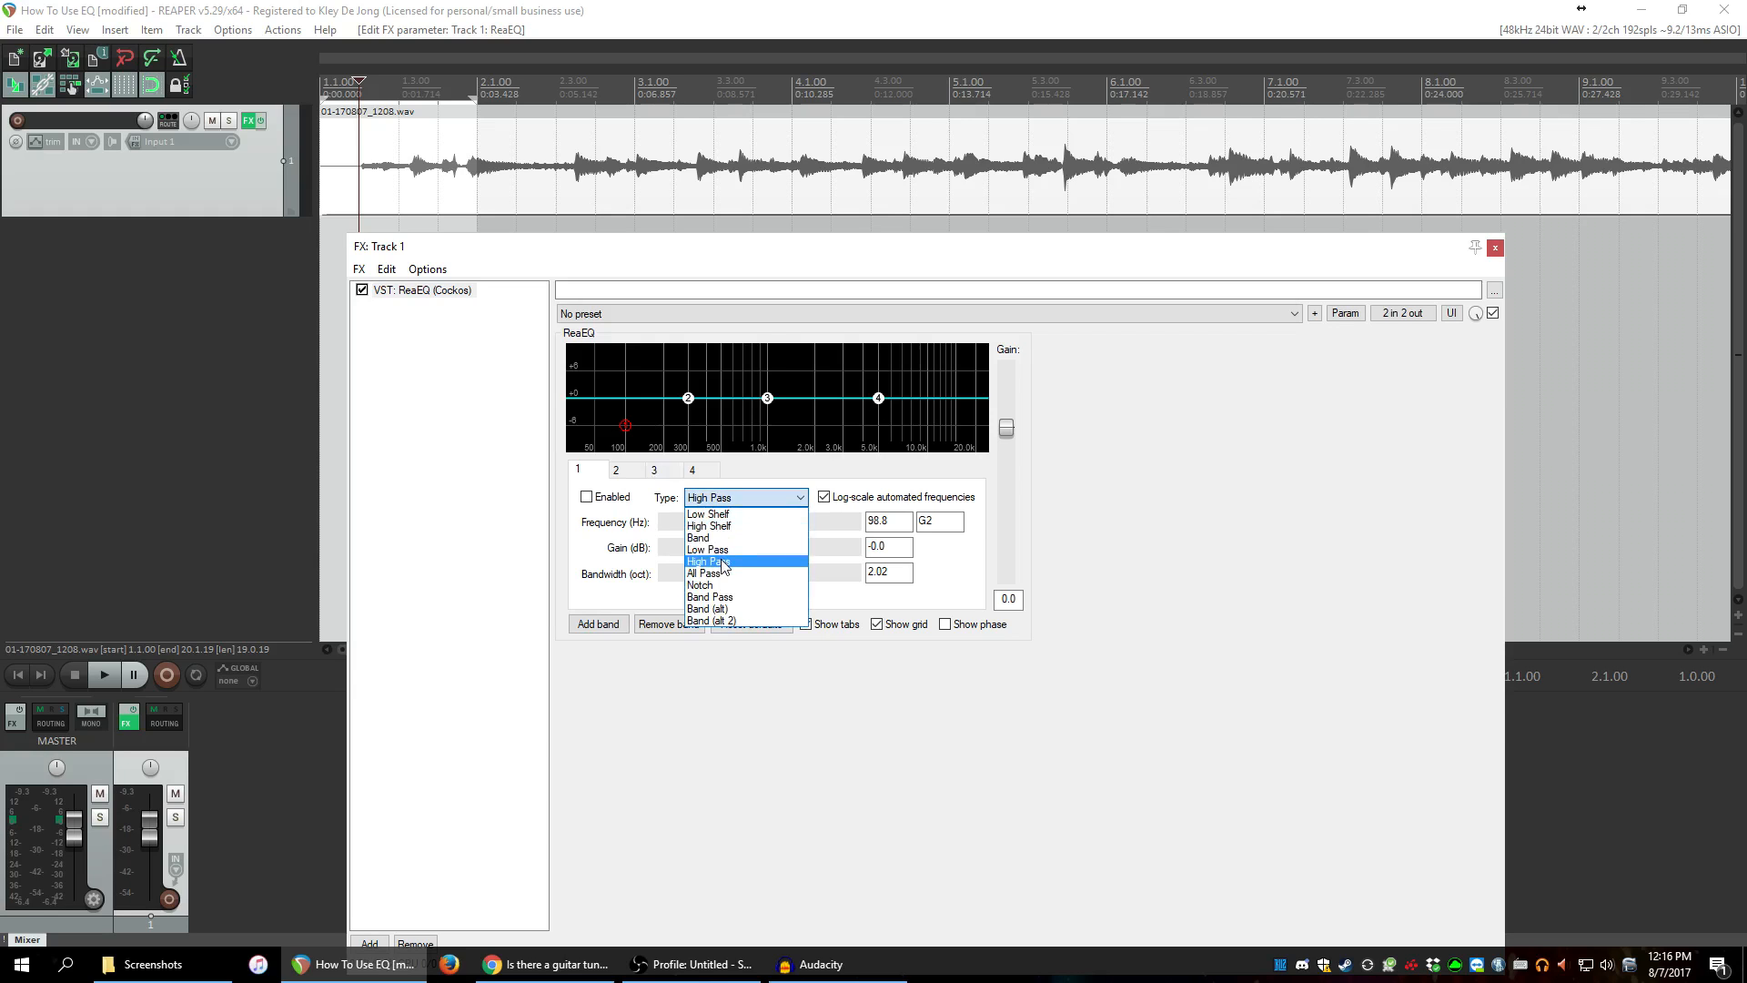
click(651, 552)
click(612, 502)
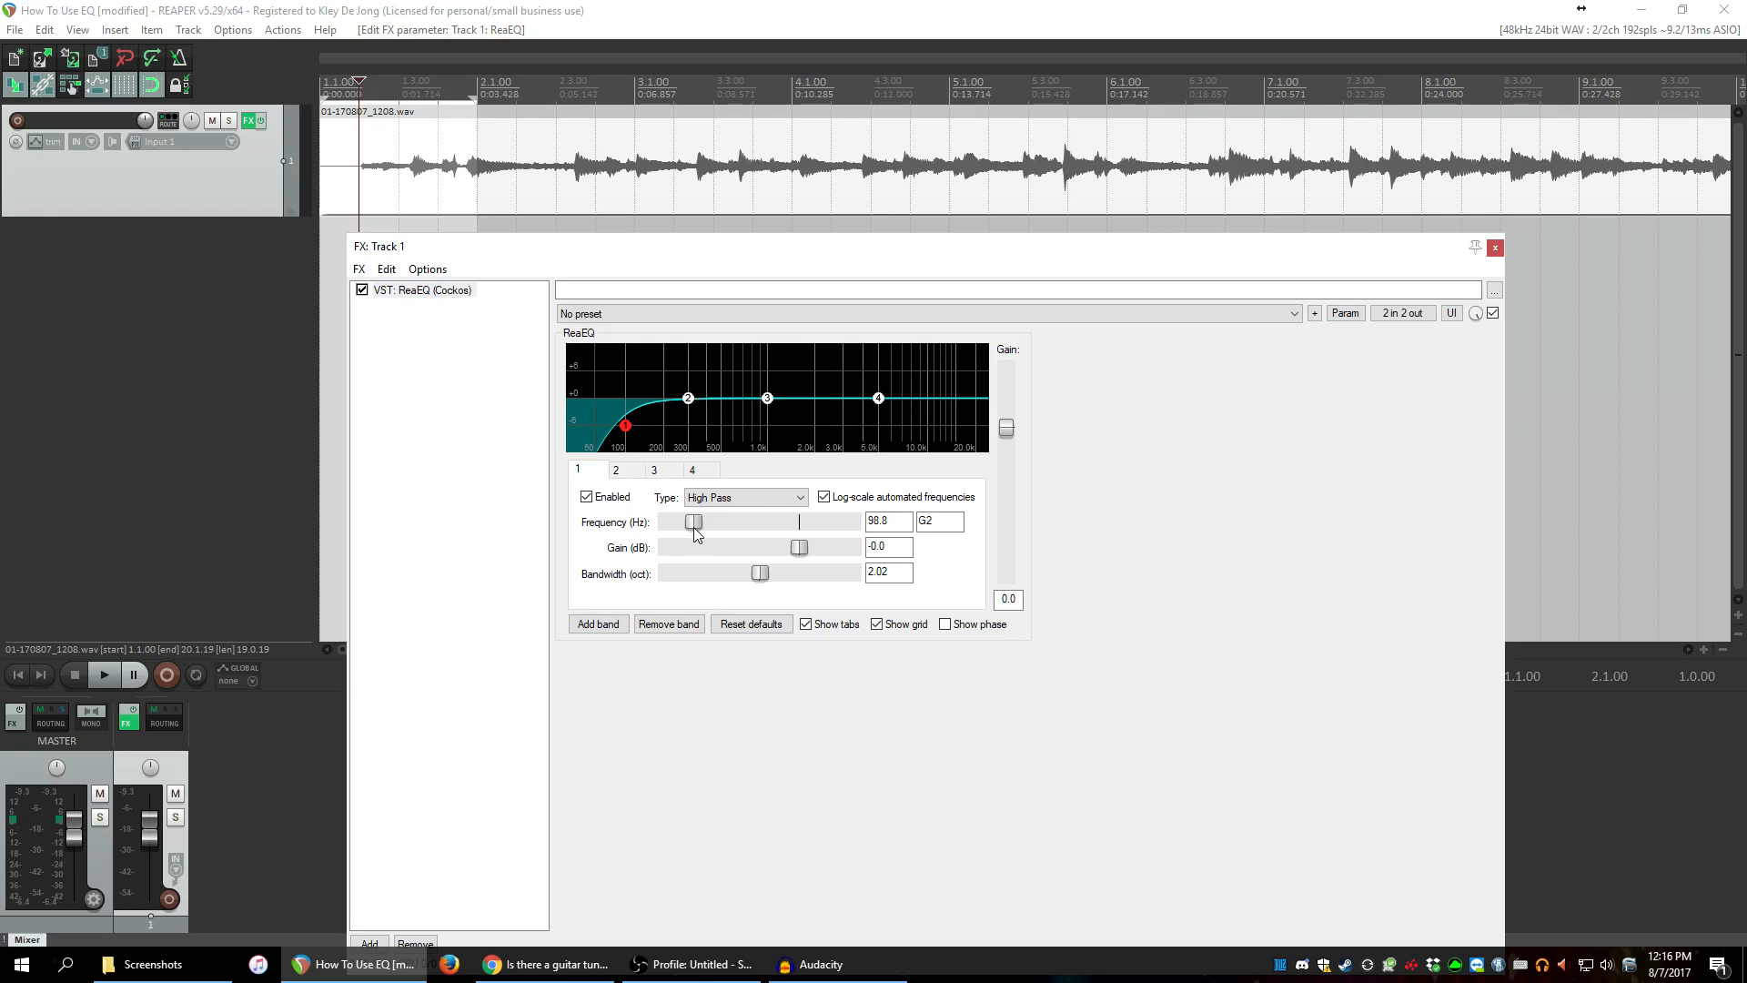
drag(692, 522, 659, 522)
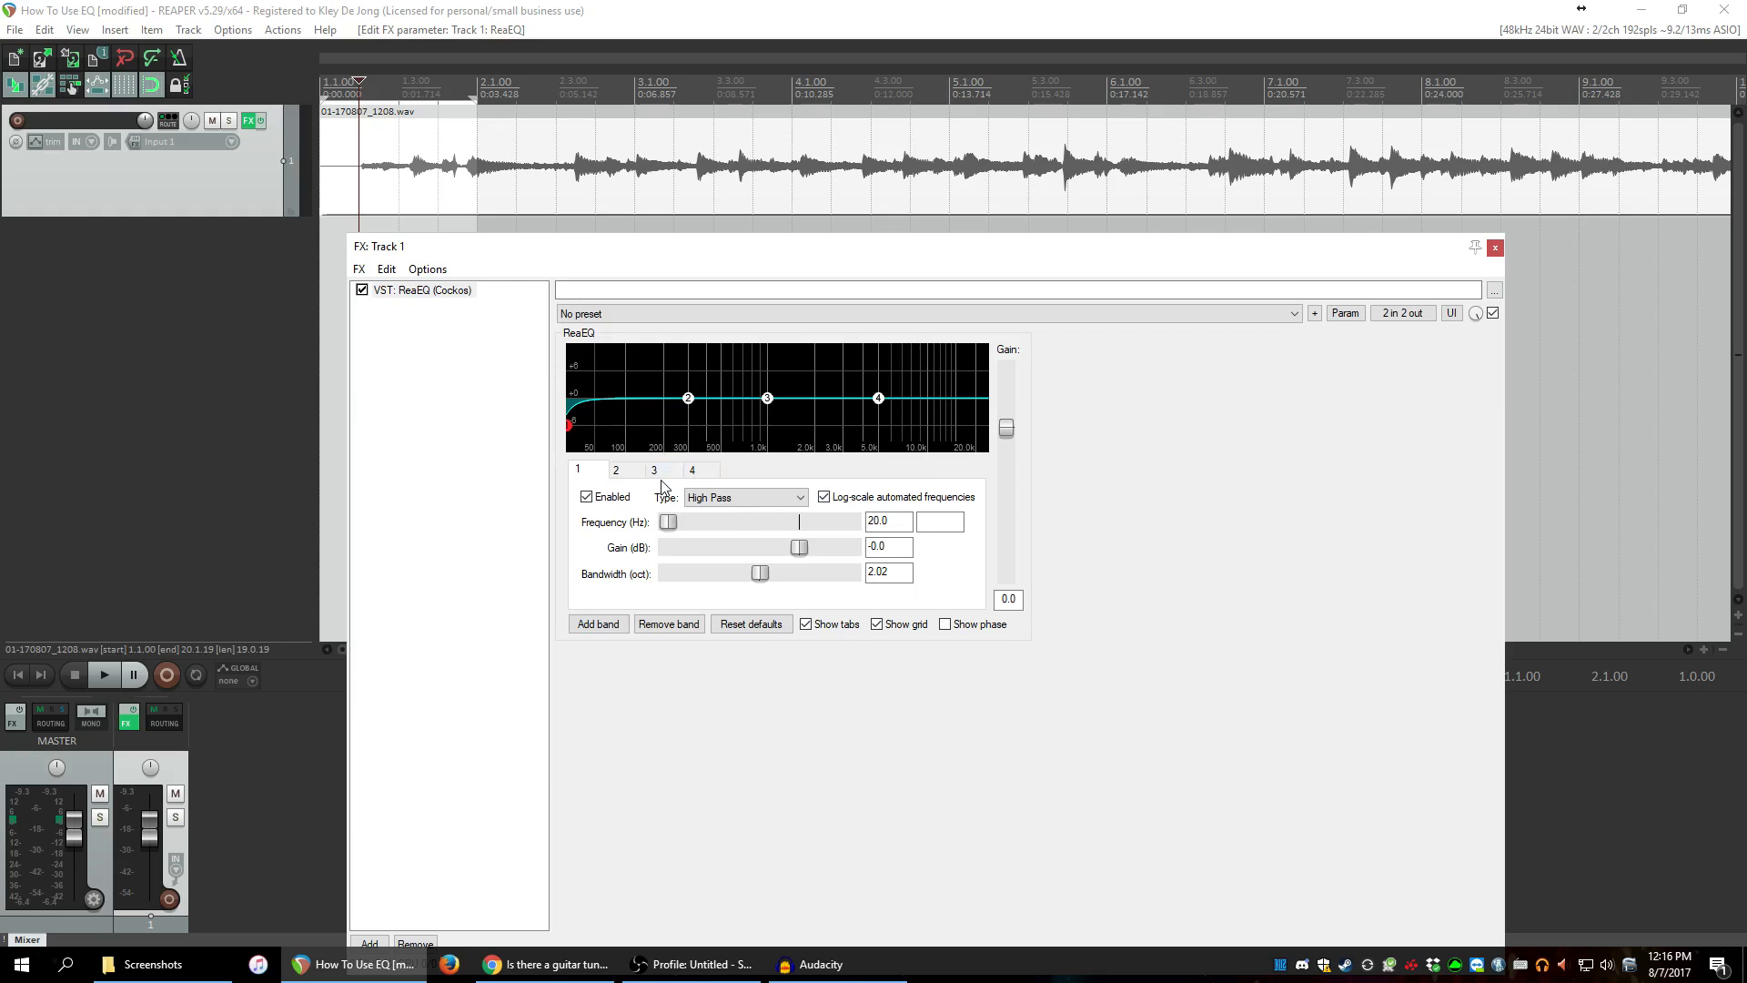
click(361, 189)
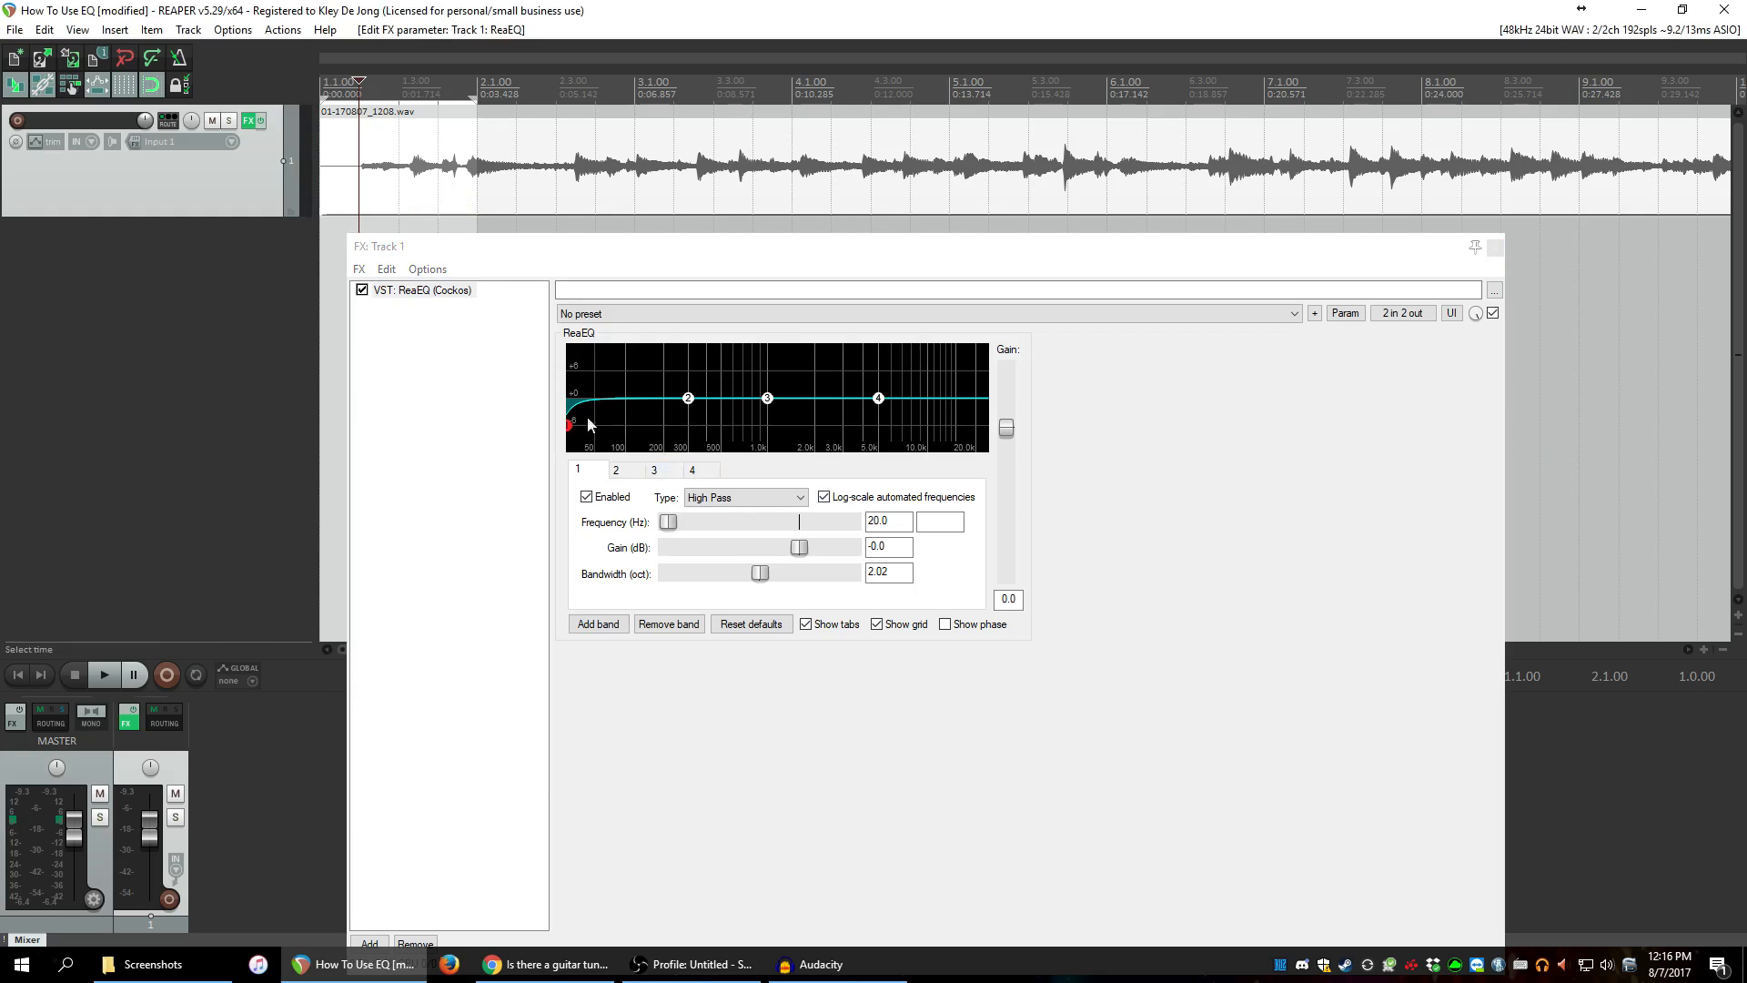
mouse_move(667, 523)
mouse_down()
mouse_move(759, 523)
mouse_move(651, 526)
mouse_up()
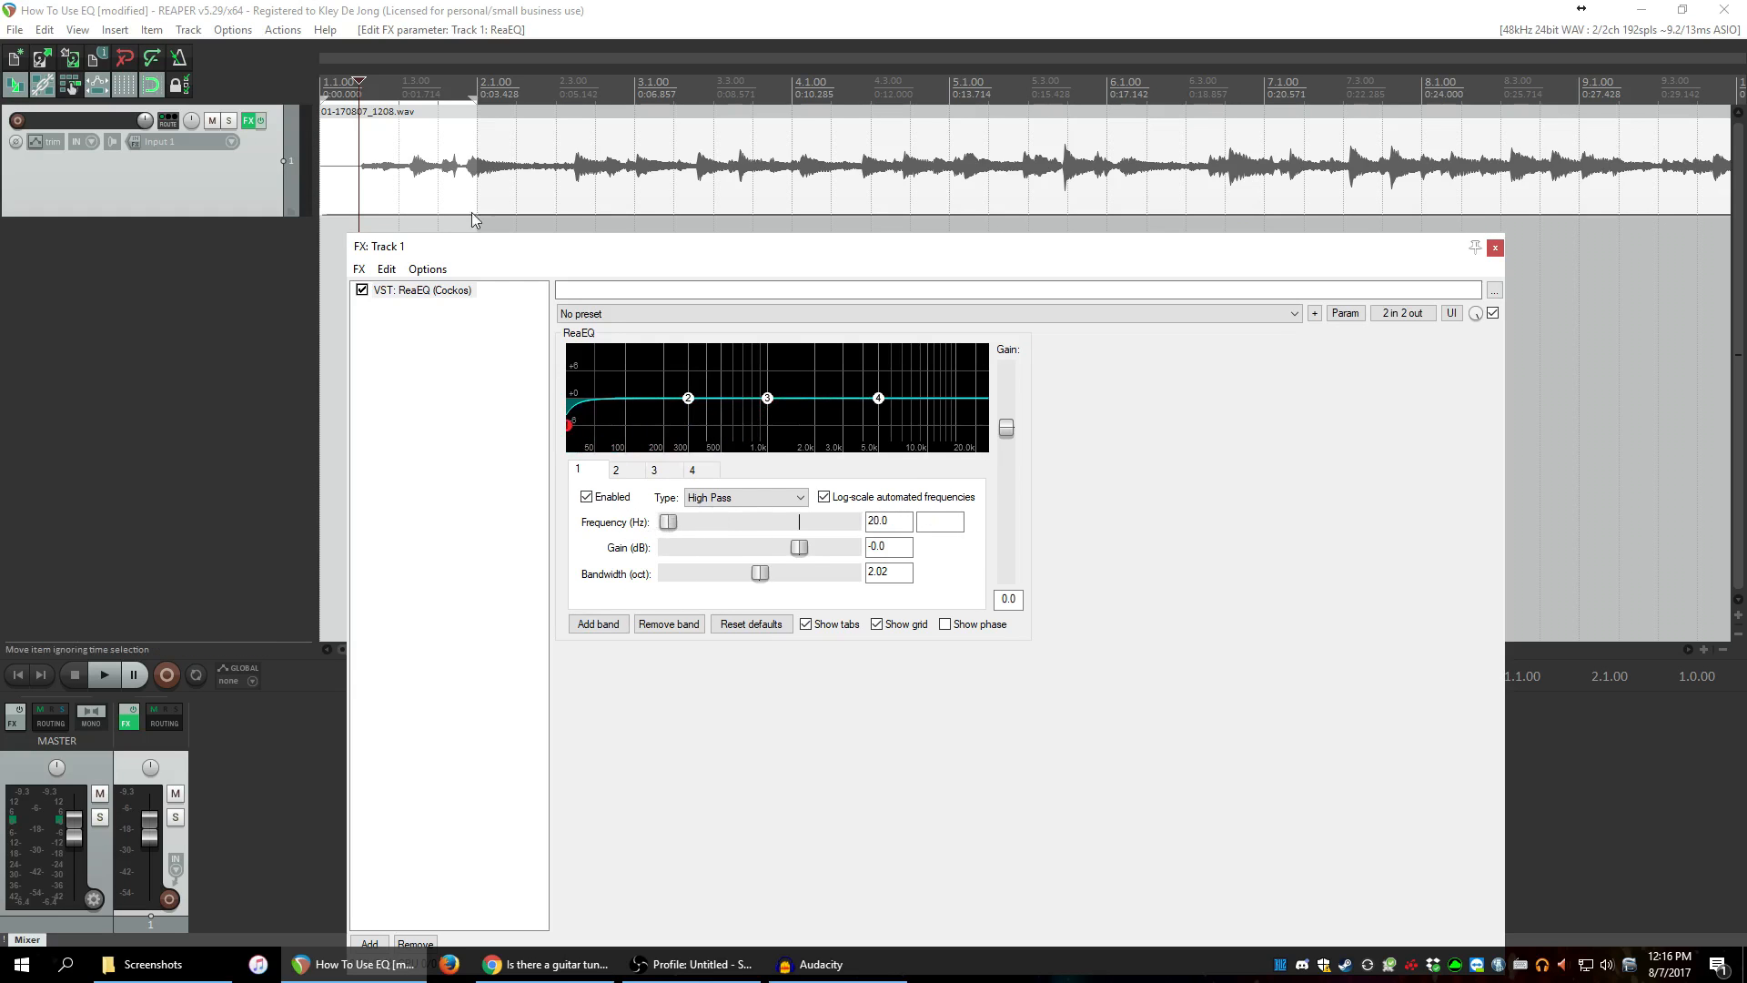
Play the track from 1.2.00 while sweeping band 1's high-pass frequency up to about 1025 Hz, and stop playback.
click(371, 188)
key(space)
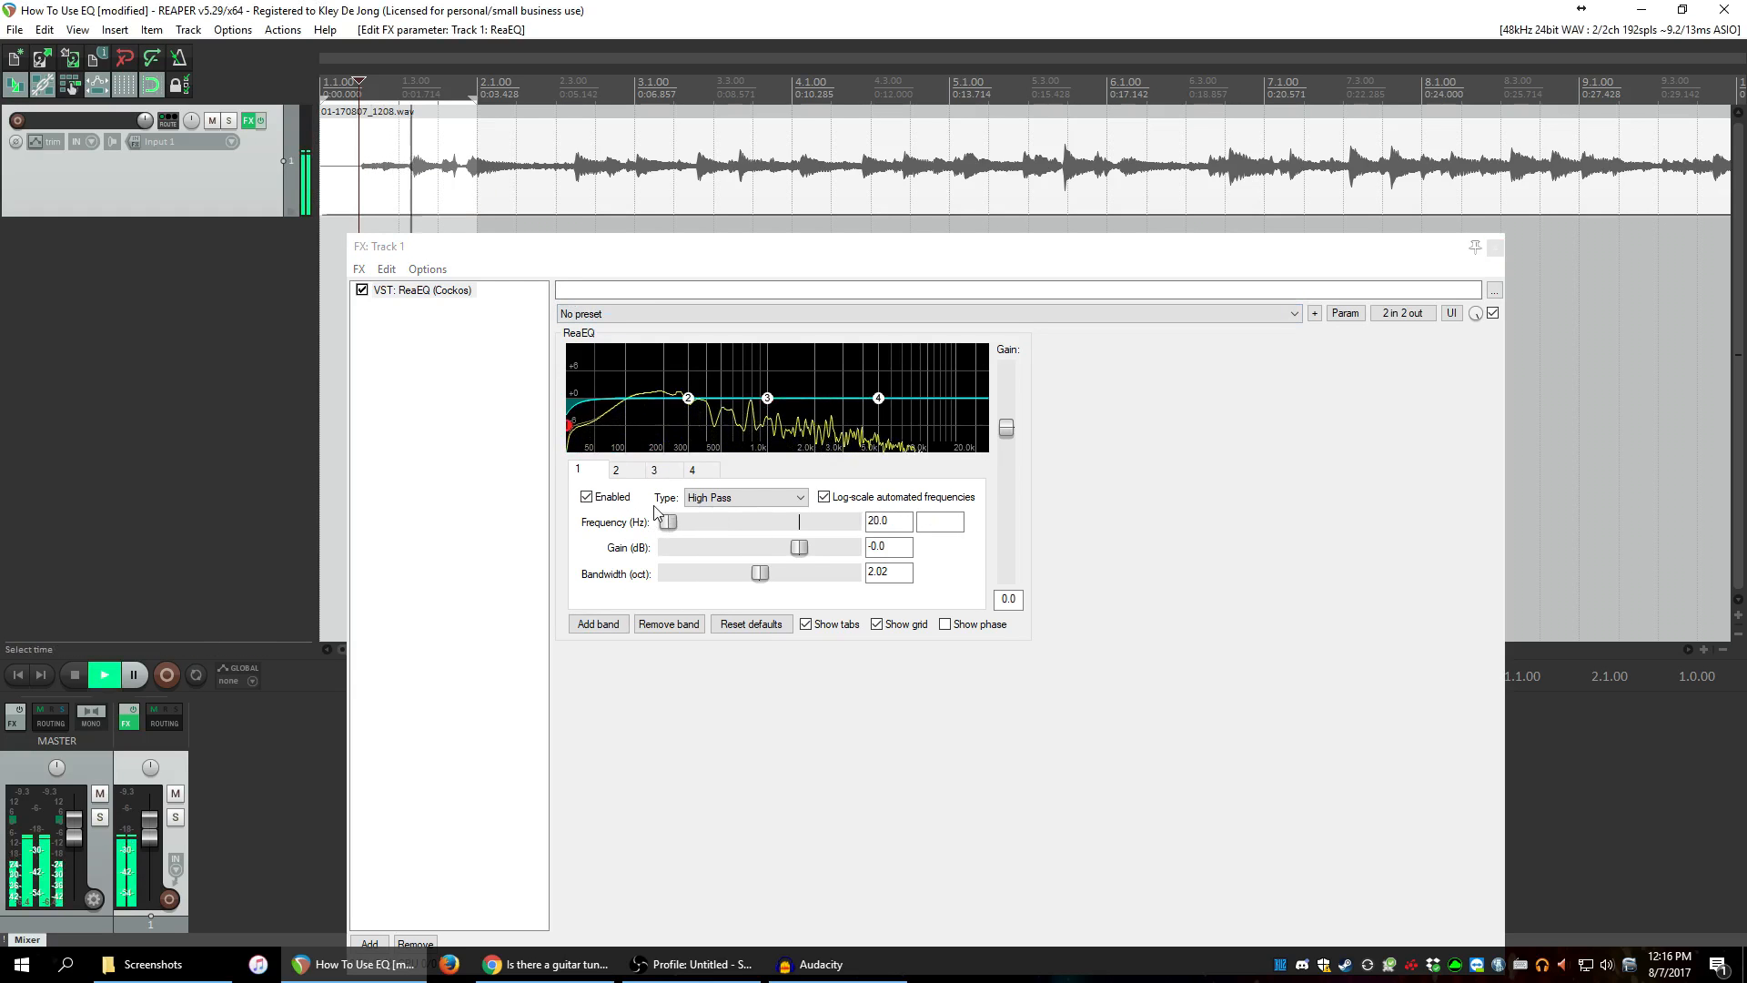
drag(669, 523, 757, 520)
click(74, 675)
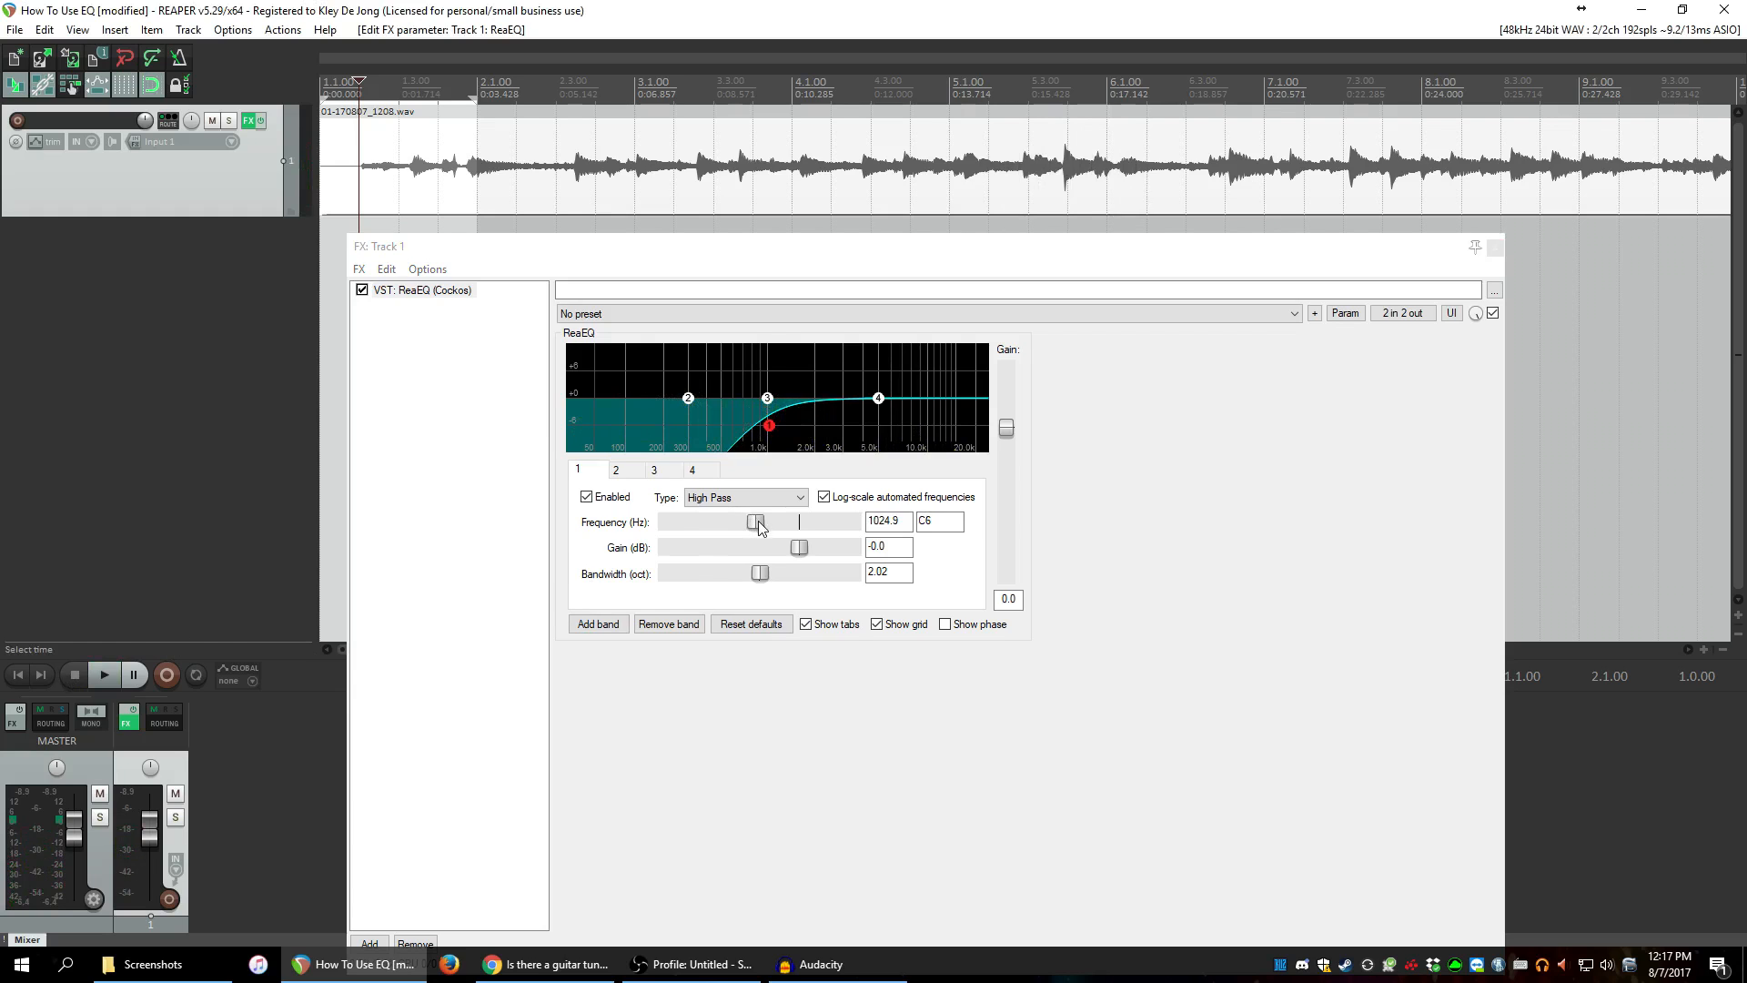
Sweep band 1's frequency between about 1077 Hz and 88 Hz, leave it at about 88 Hz, and disable the band.
drag(759, 524, 697, 534)
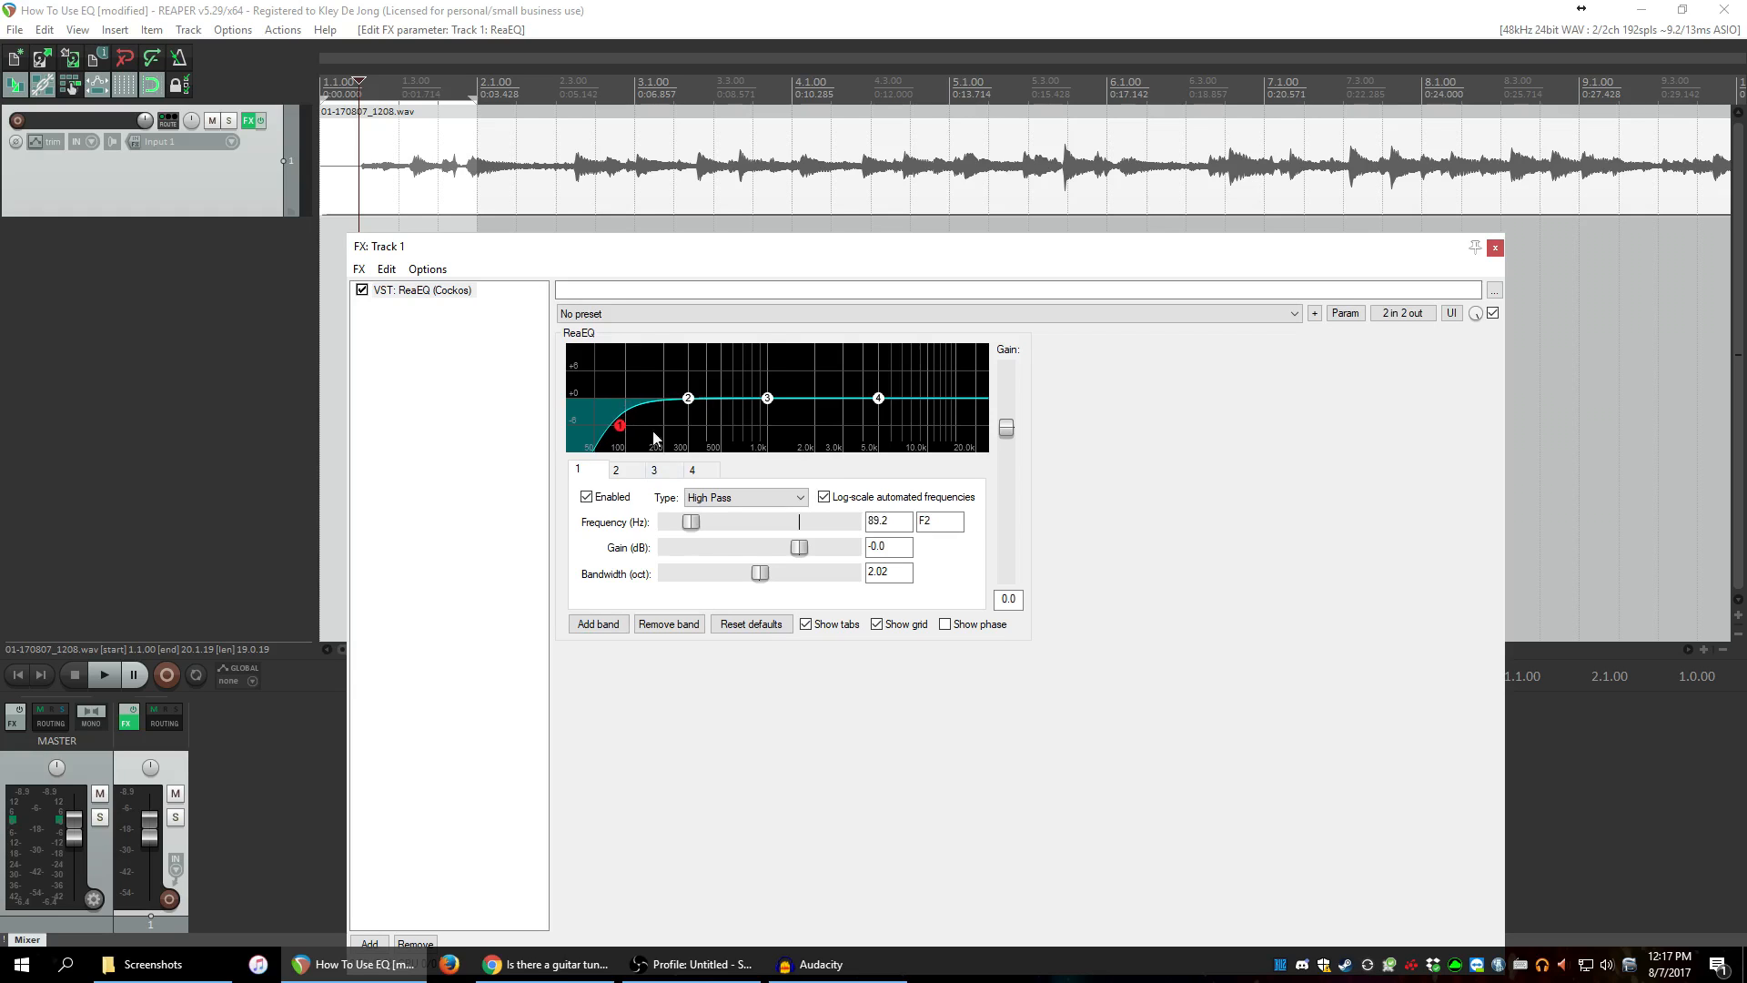
drag(692, 528, 756, 521)
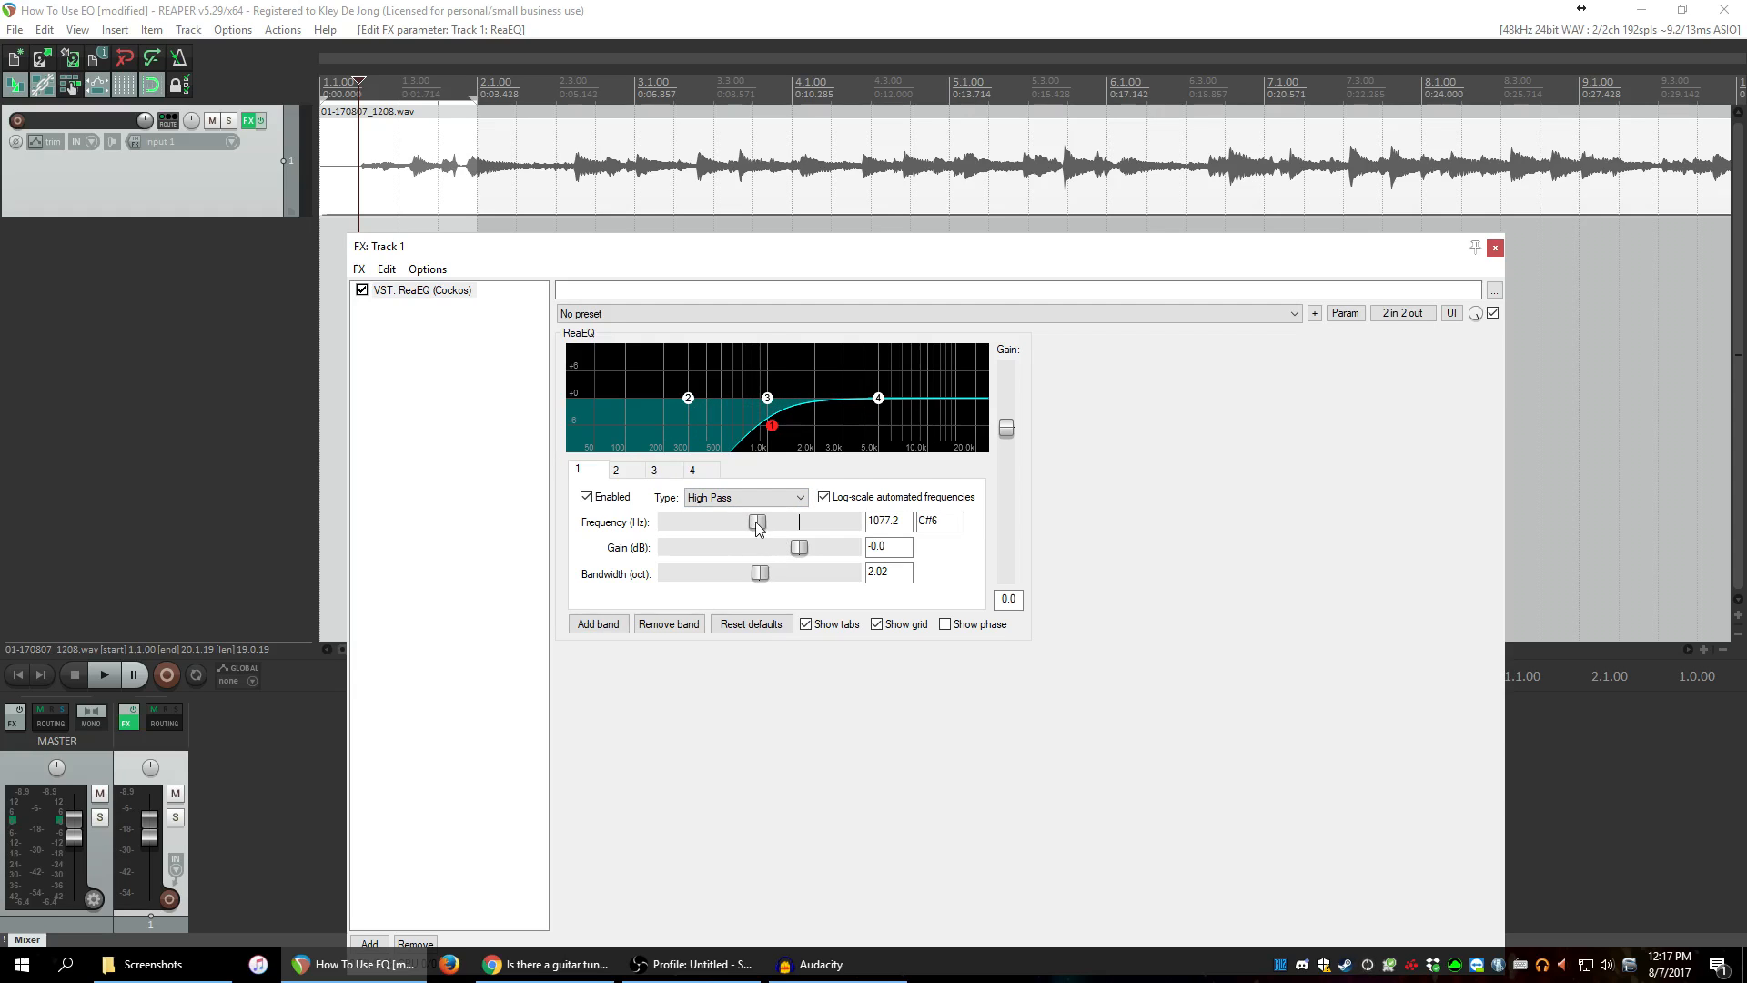
drag(757, 523, 692, 531)
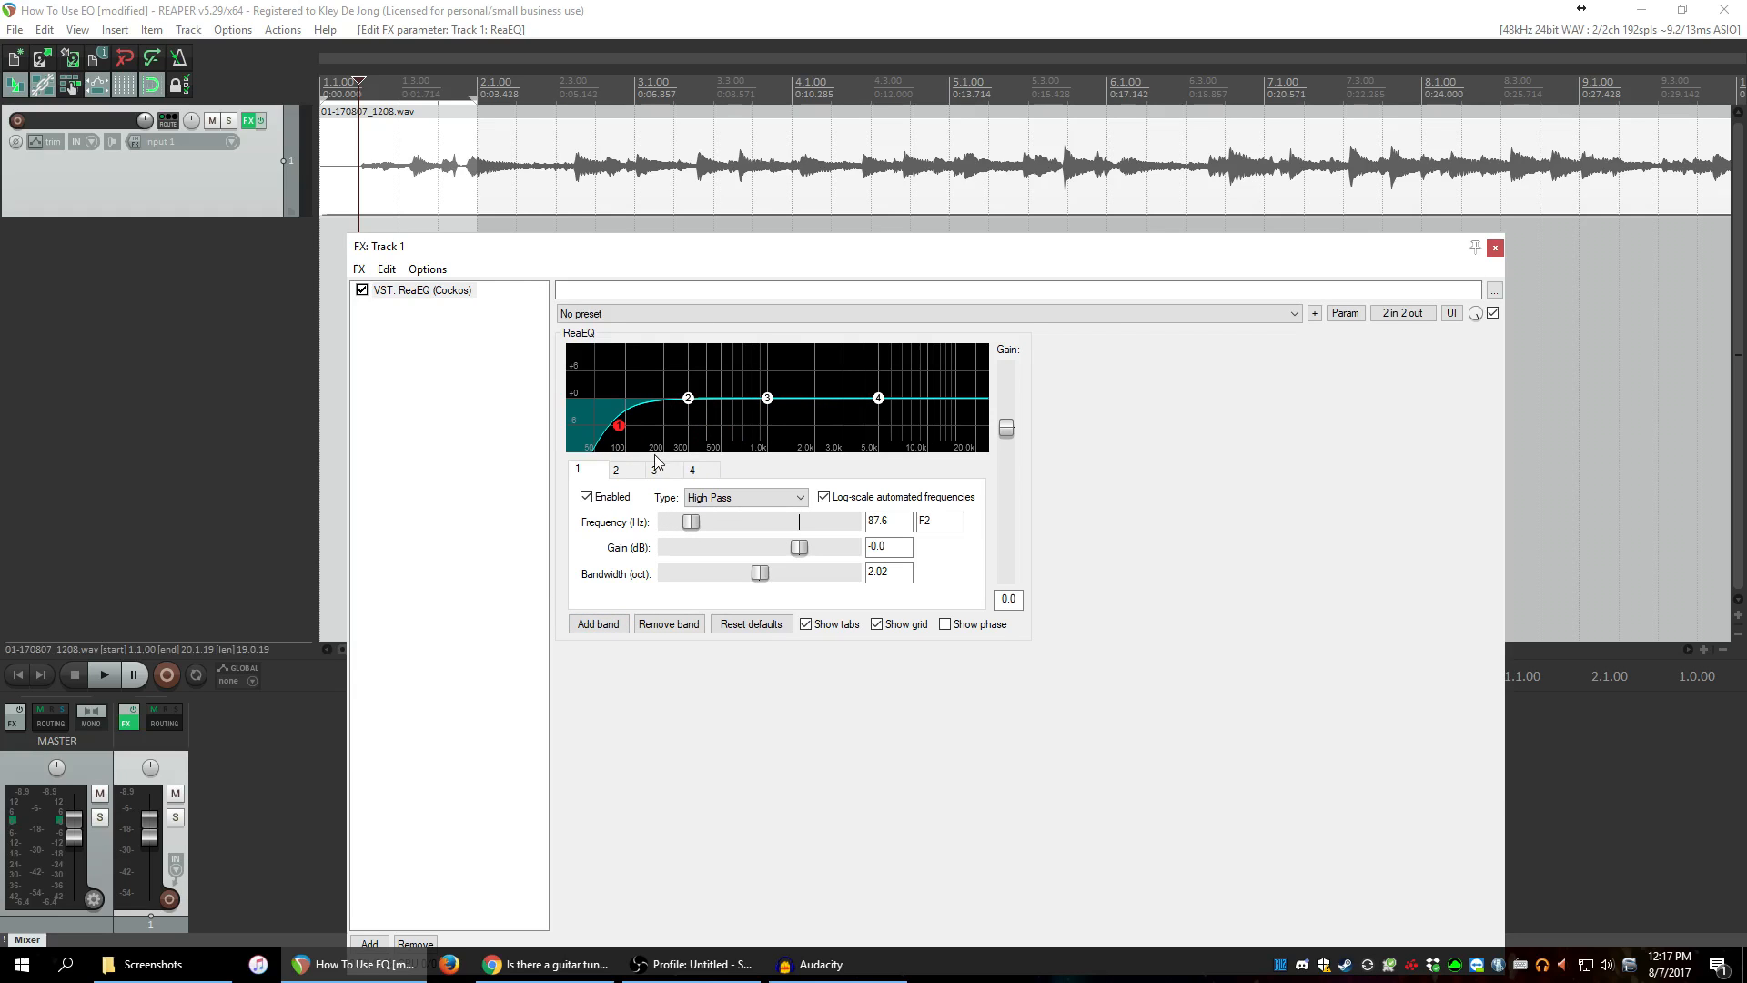
click(593, 506)
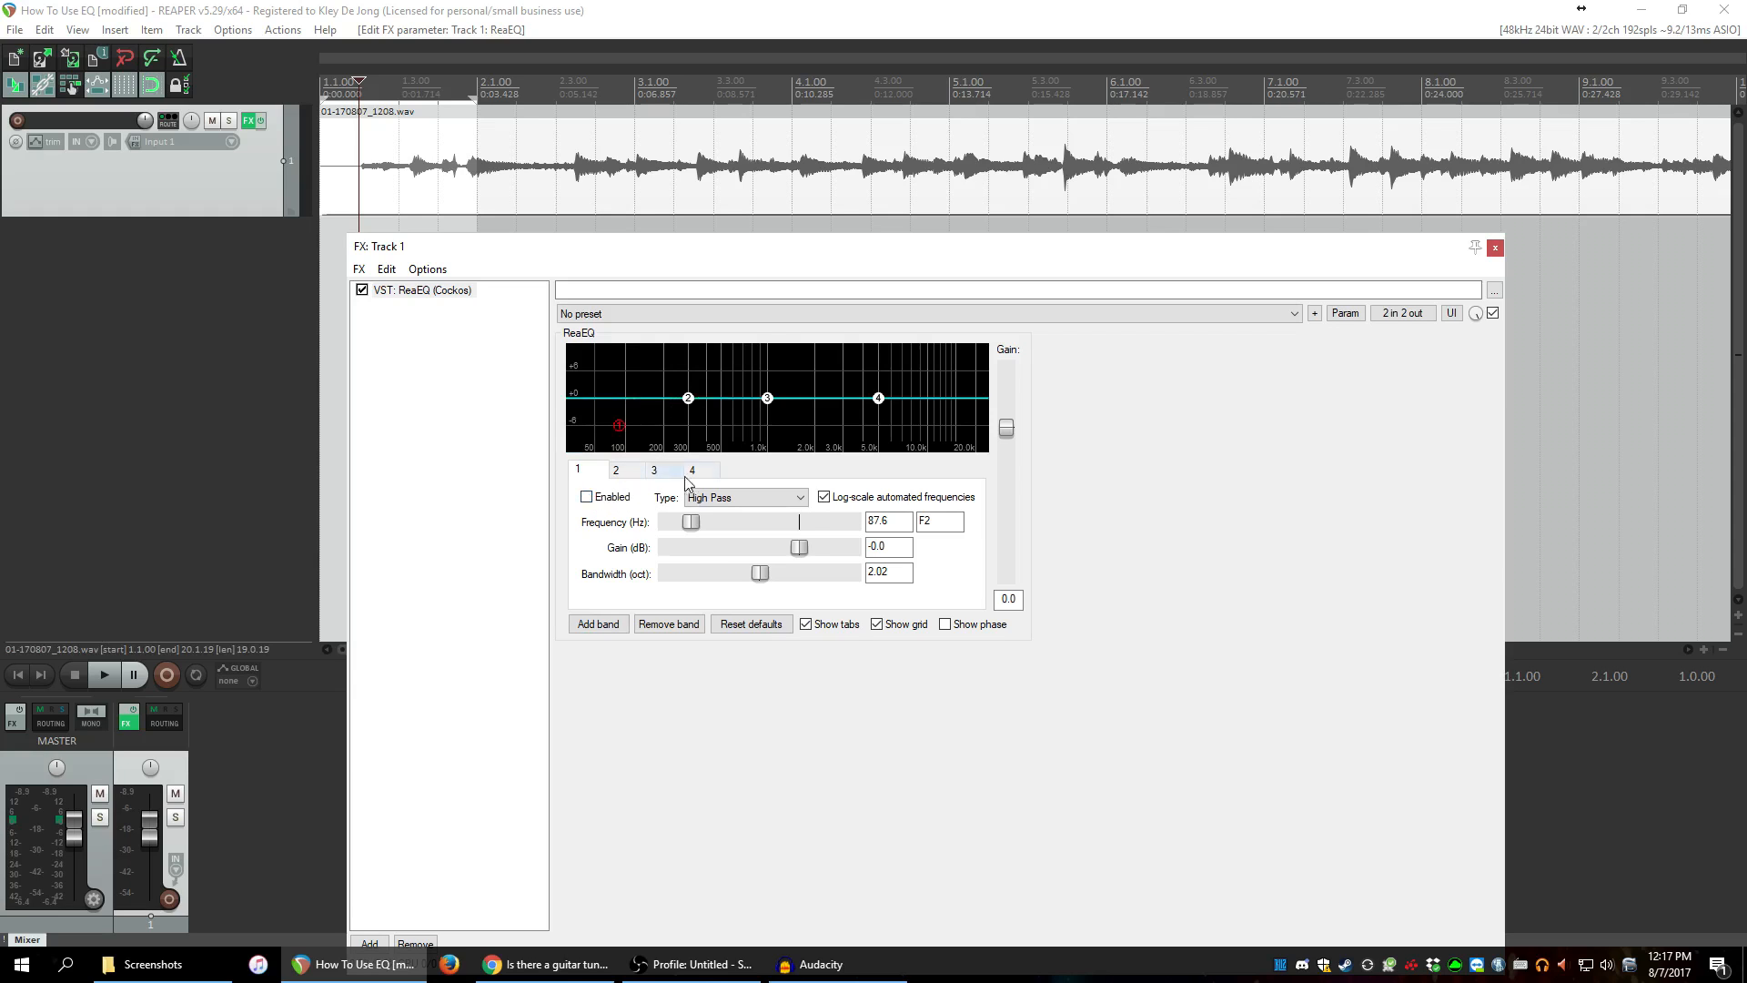
Set band 4's filter type to Low Pass and raise its frequency to 24000 Hz.
click(691, 470)
click(733, 497)
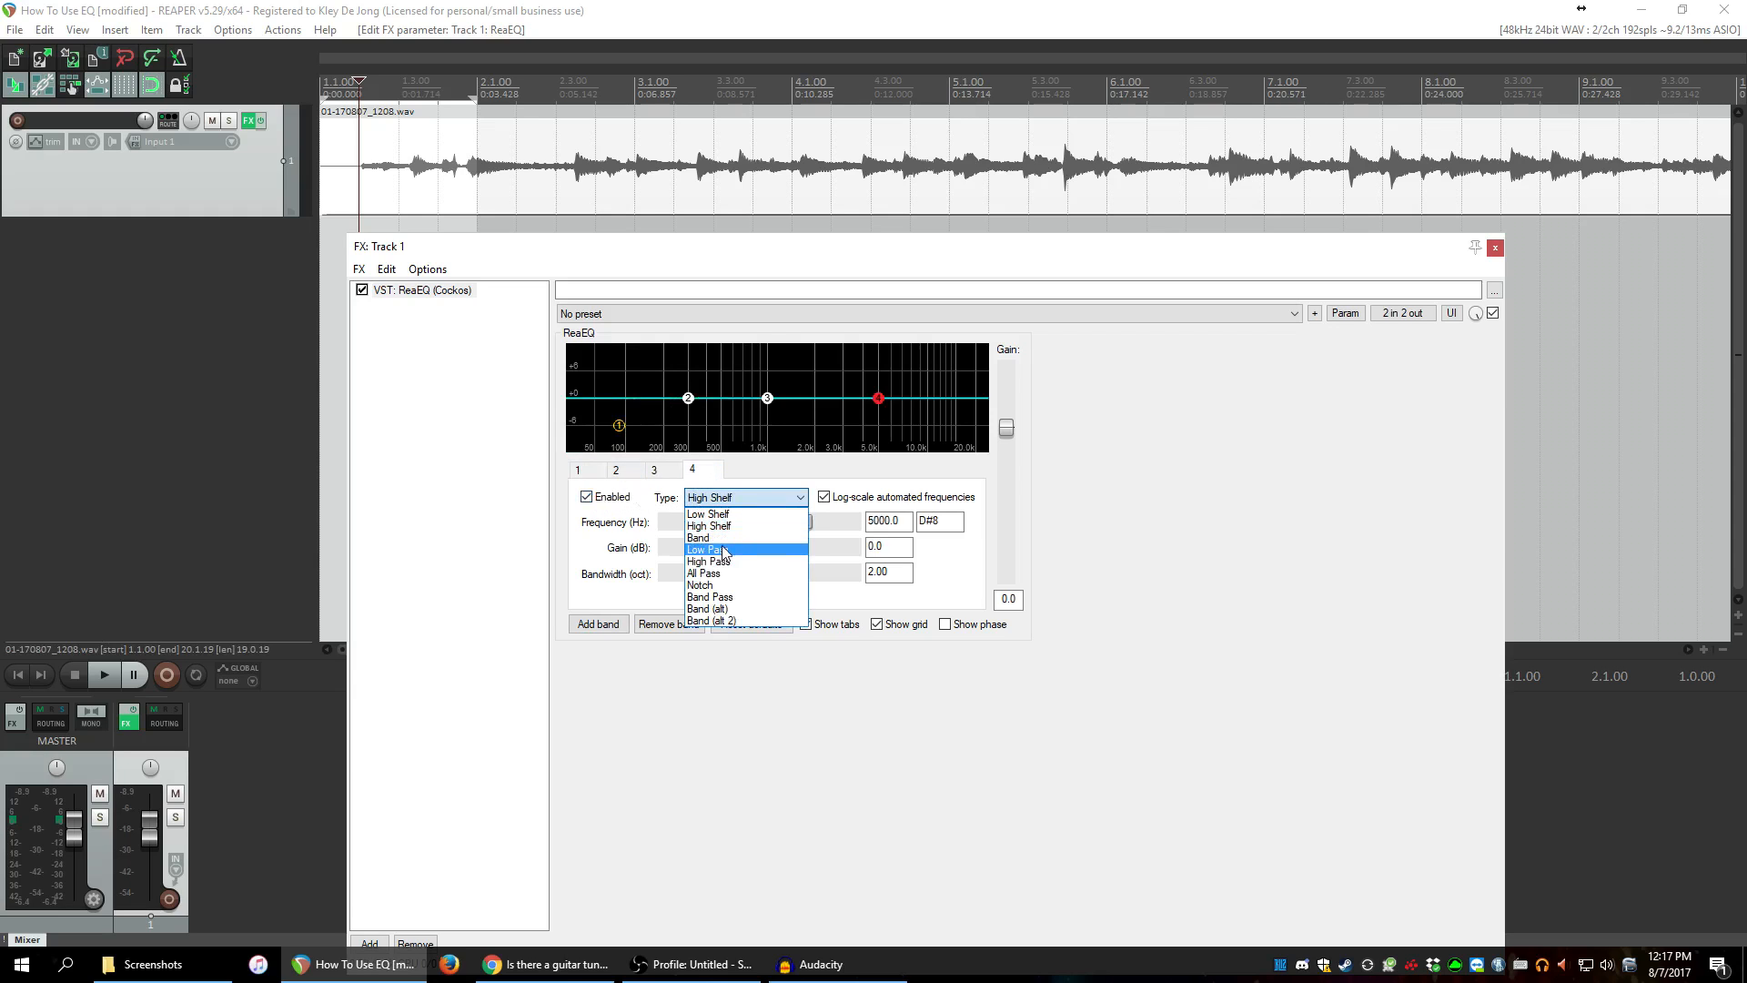
click(724, 549)
drag(809, 521, 923, 521)
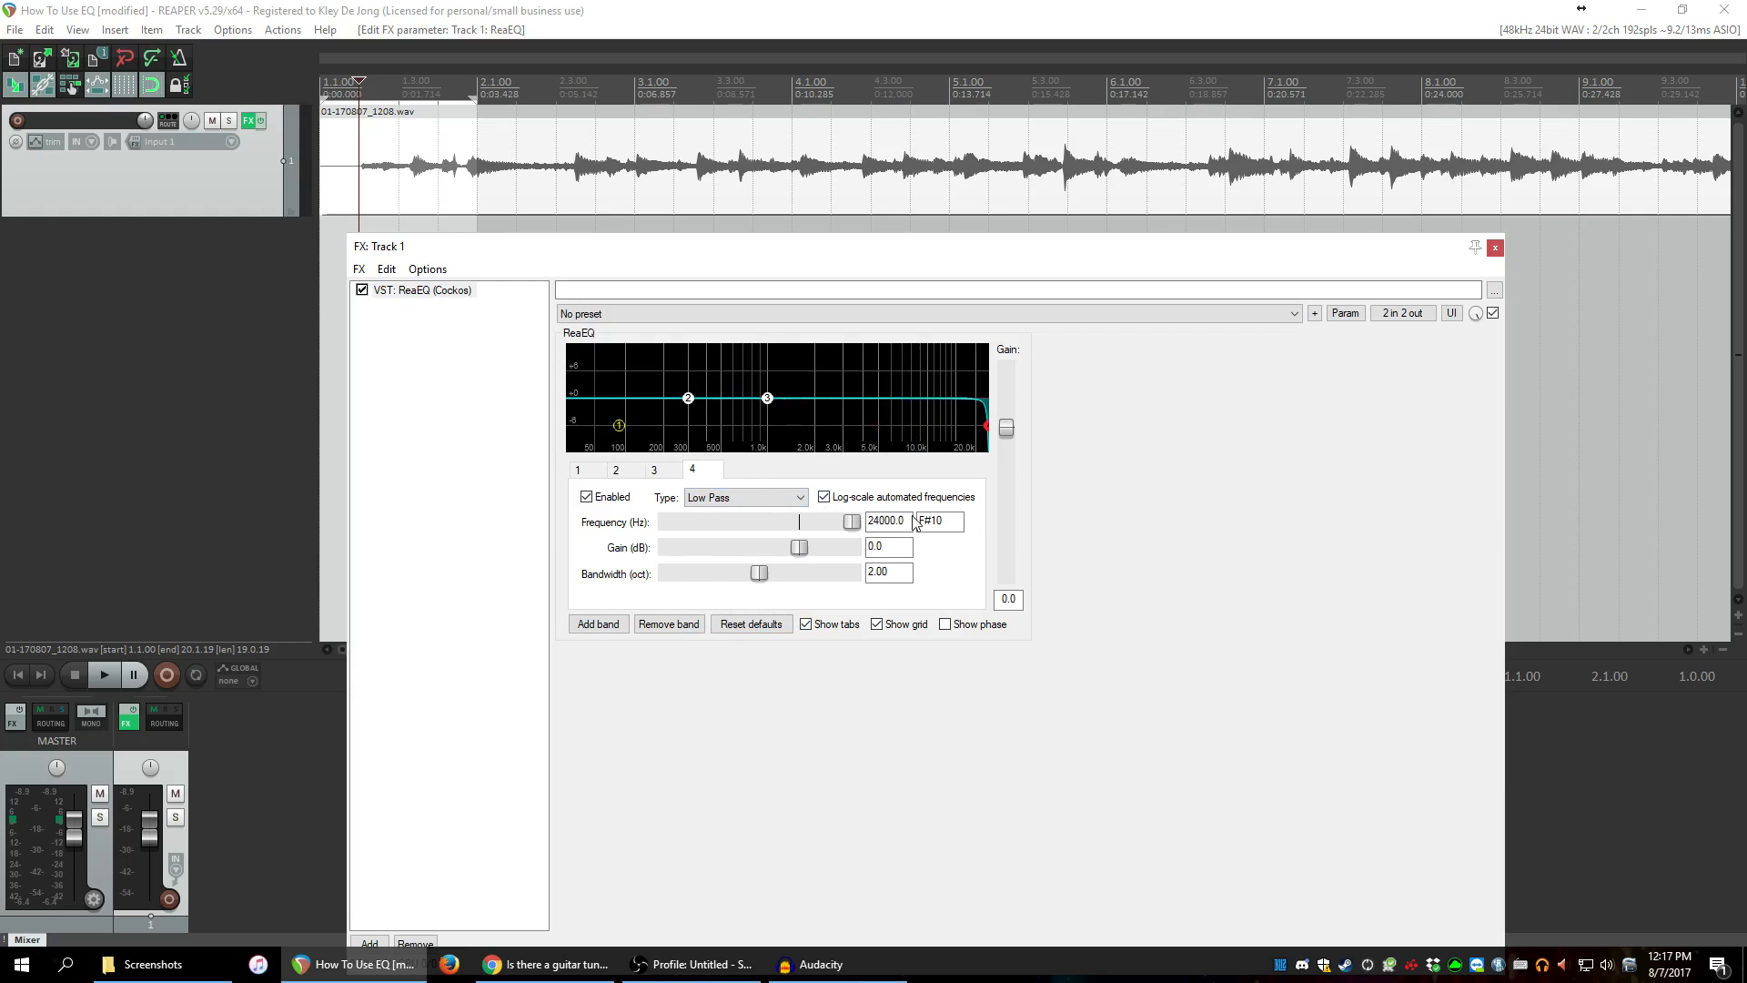
Play the track while lowering band 4's low-pass frequency to about 6995.5 Hz, place the edit cursor at 3.1.00, and stop playback.
key(space)
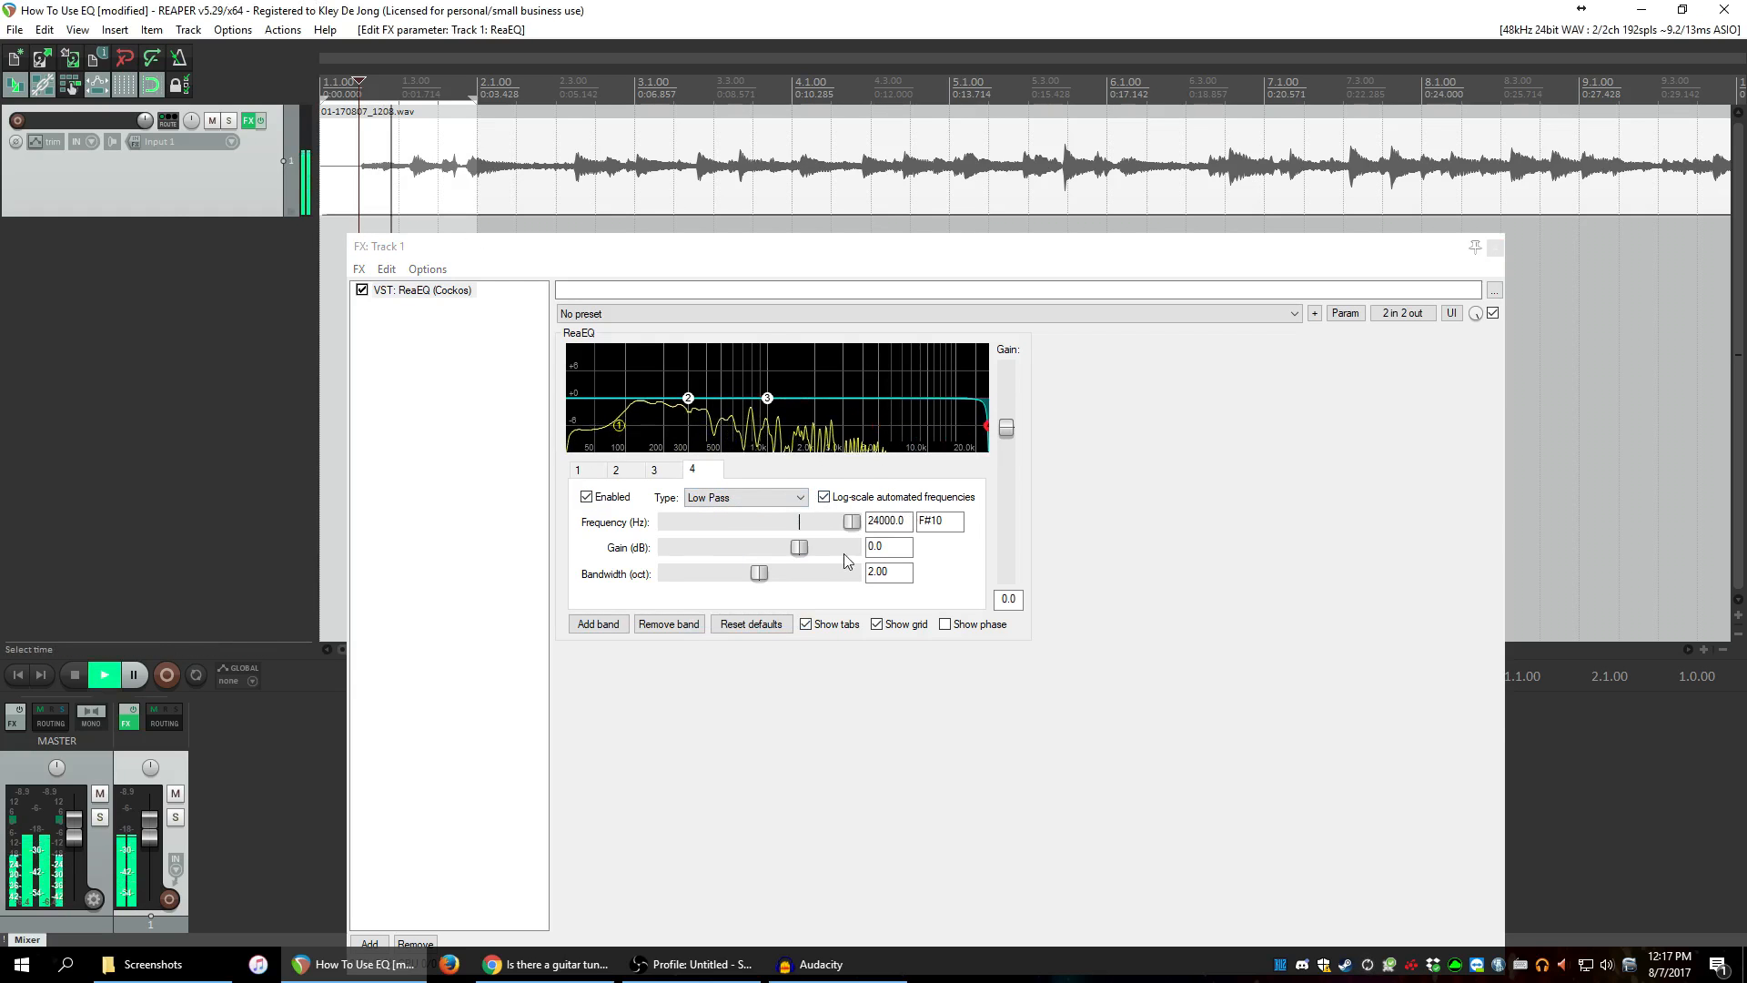
drag(858, 522, 814, 520)
click(637, 167)
key(space)
click(809, 521)
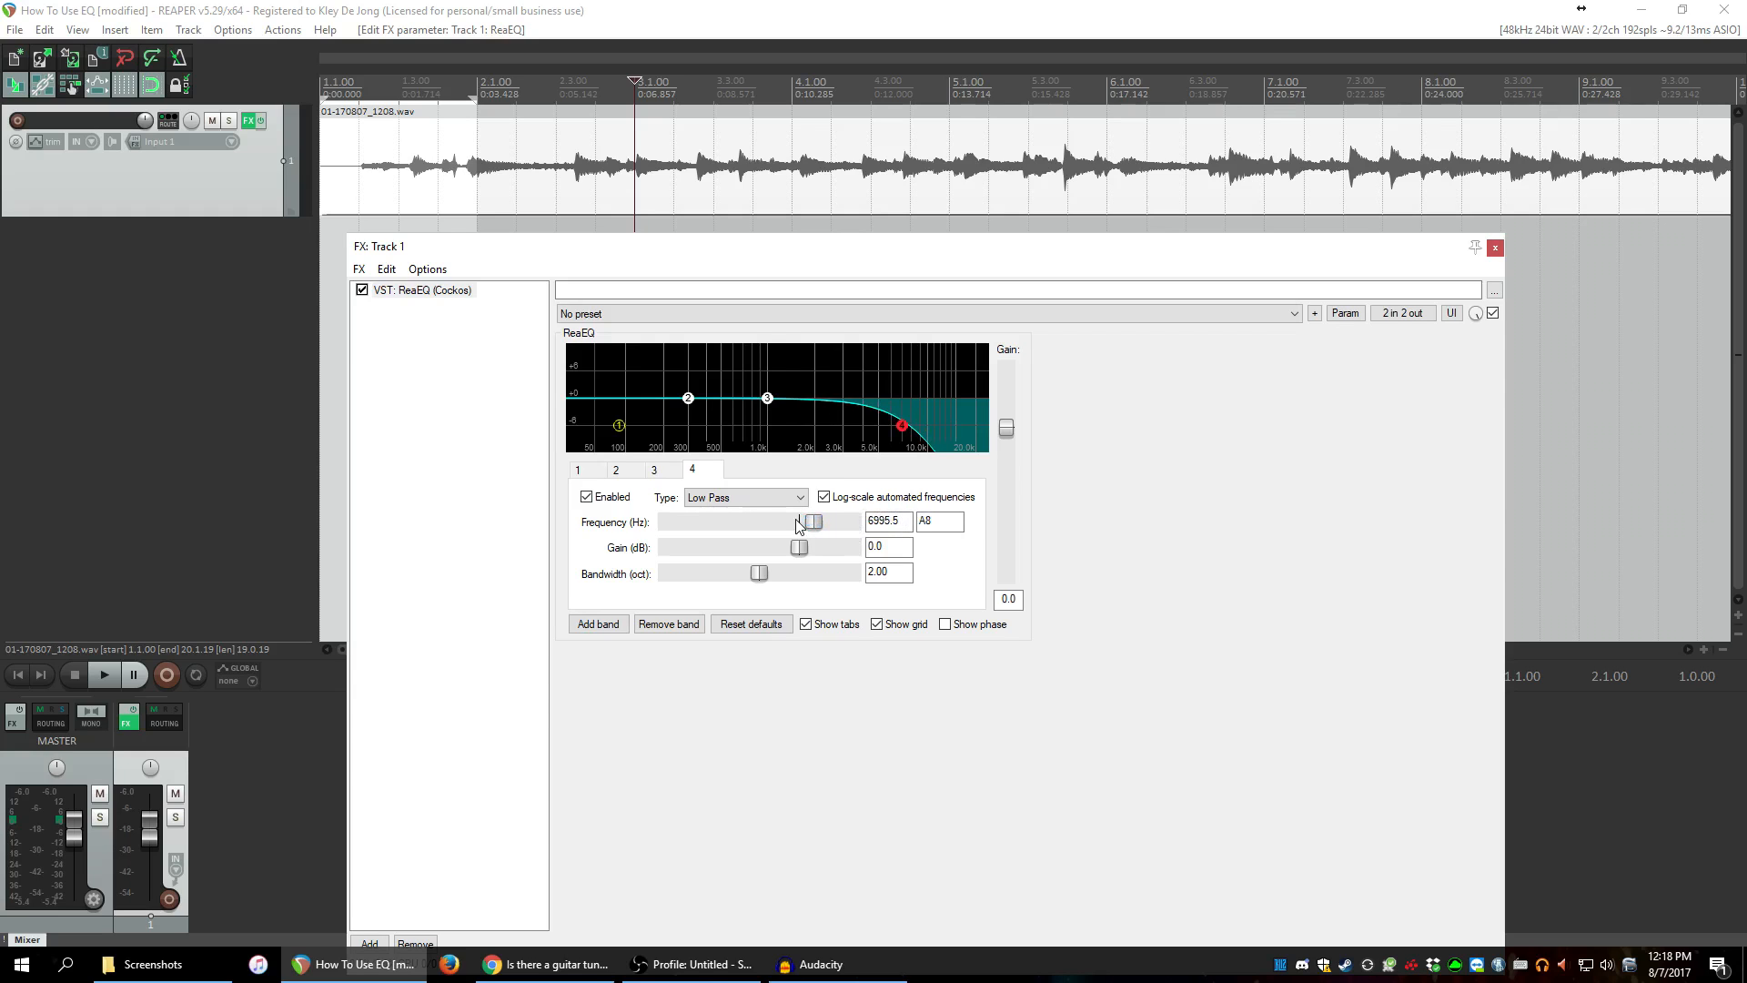
Sweep band 4's low-pass frequency between about 17042.7 Hz and 5837.6 Hz, leave it at about 18649.7 Hz, and disable the band.
drag(801, 520, 837, 523)
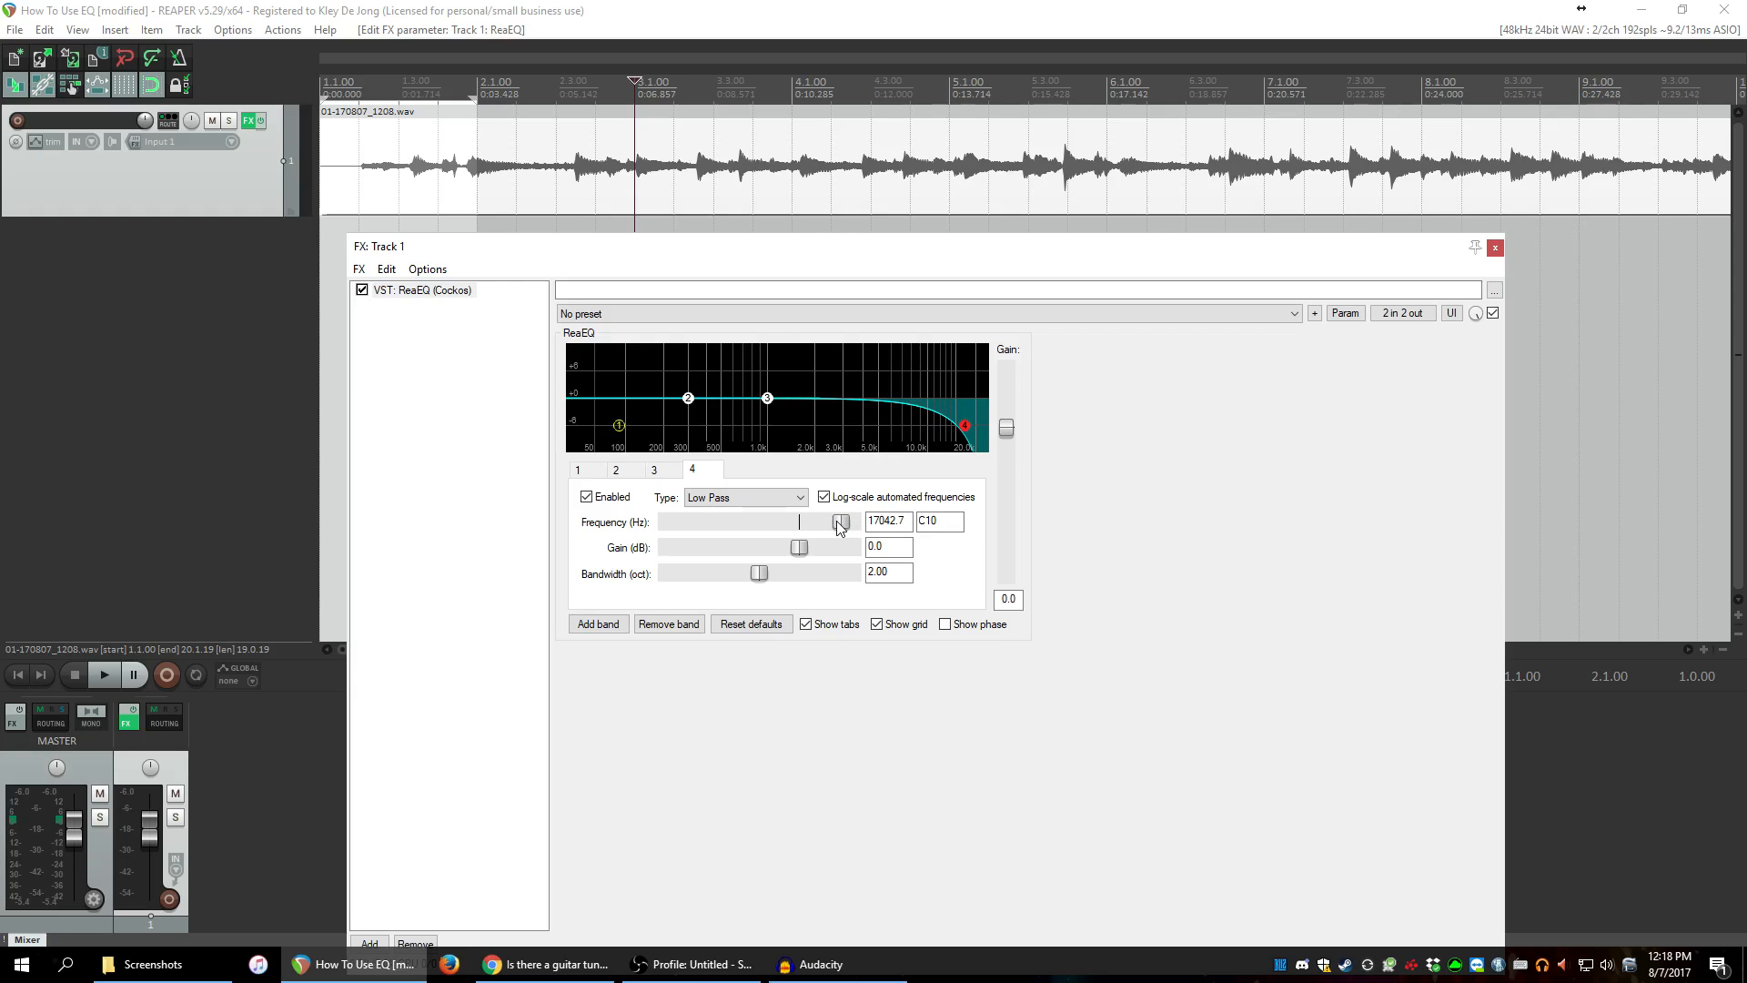
drag(838, 522, 805, 522)
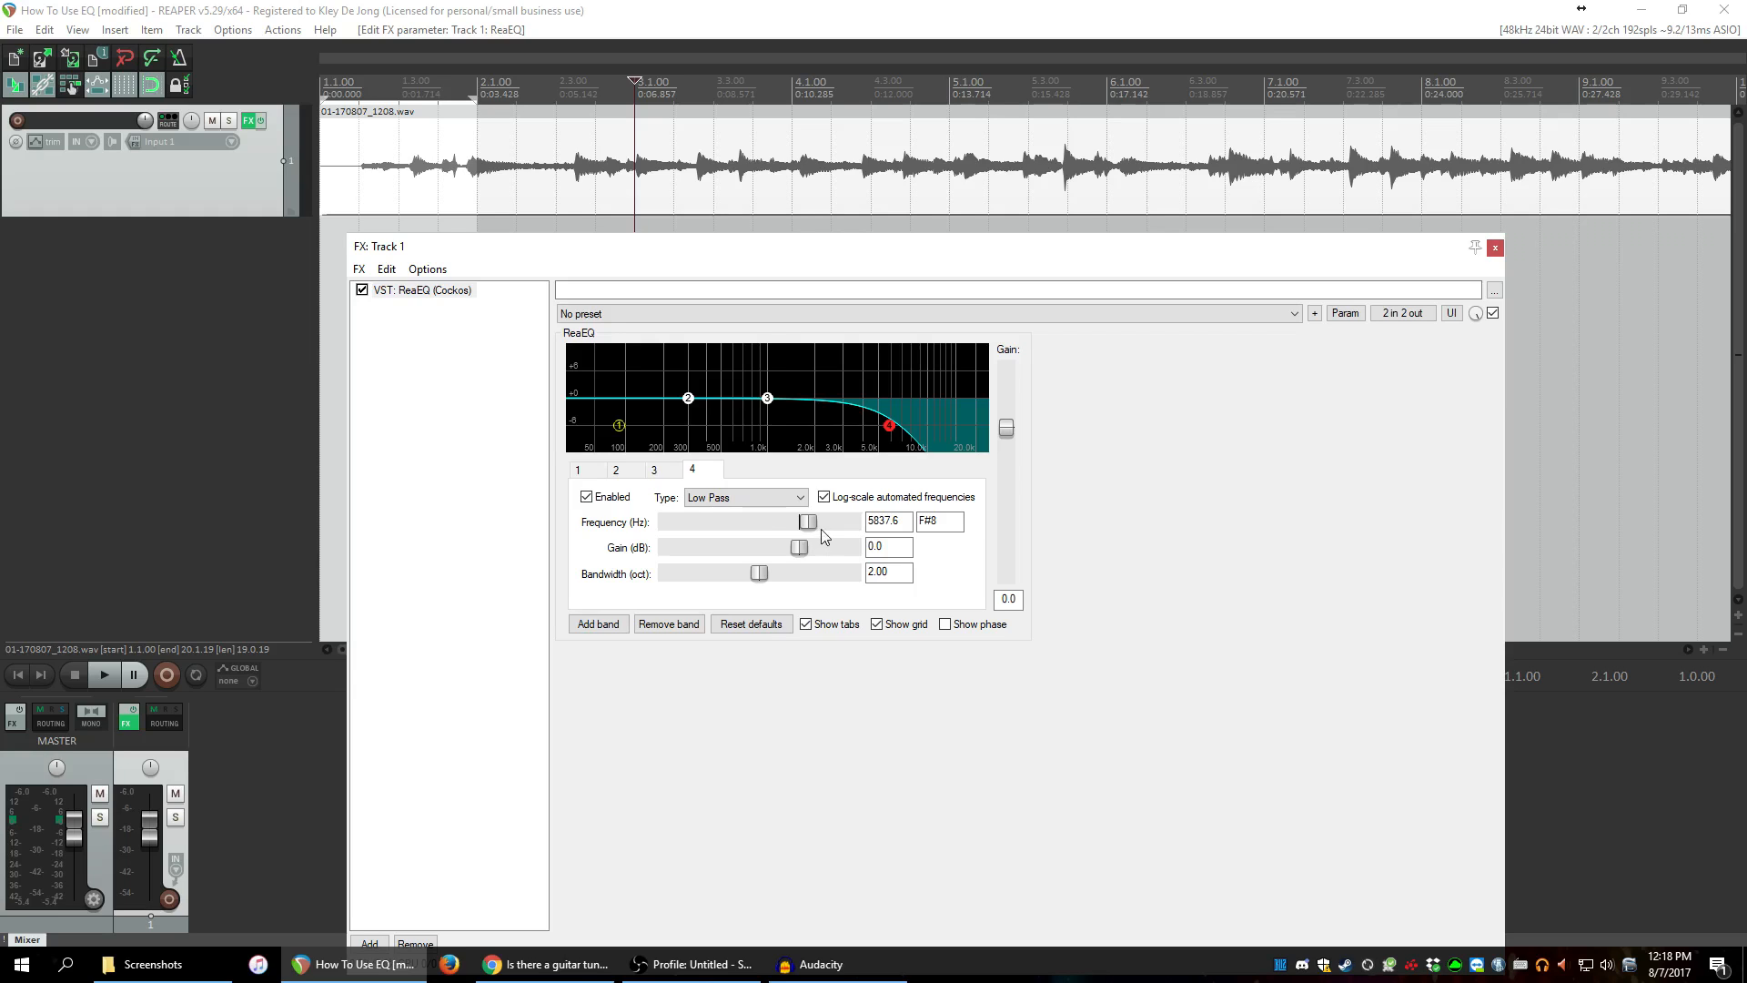
drag(807, 521, 844, 523)
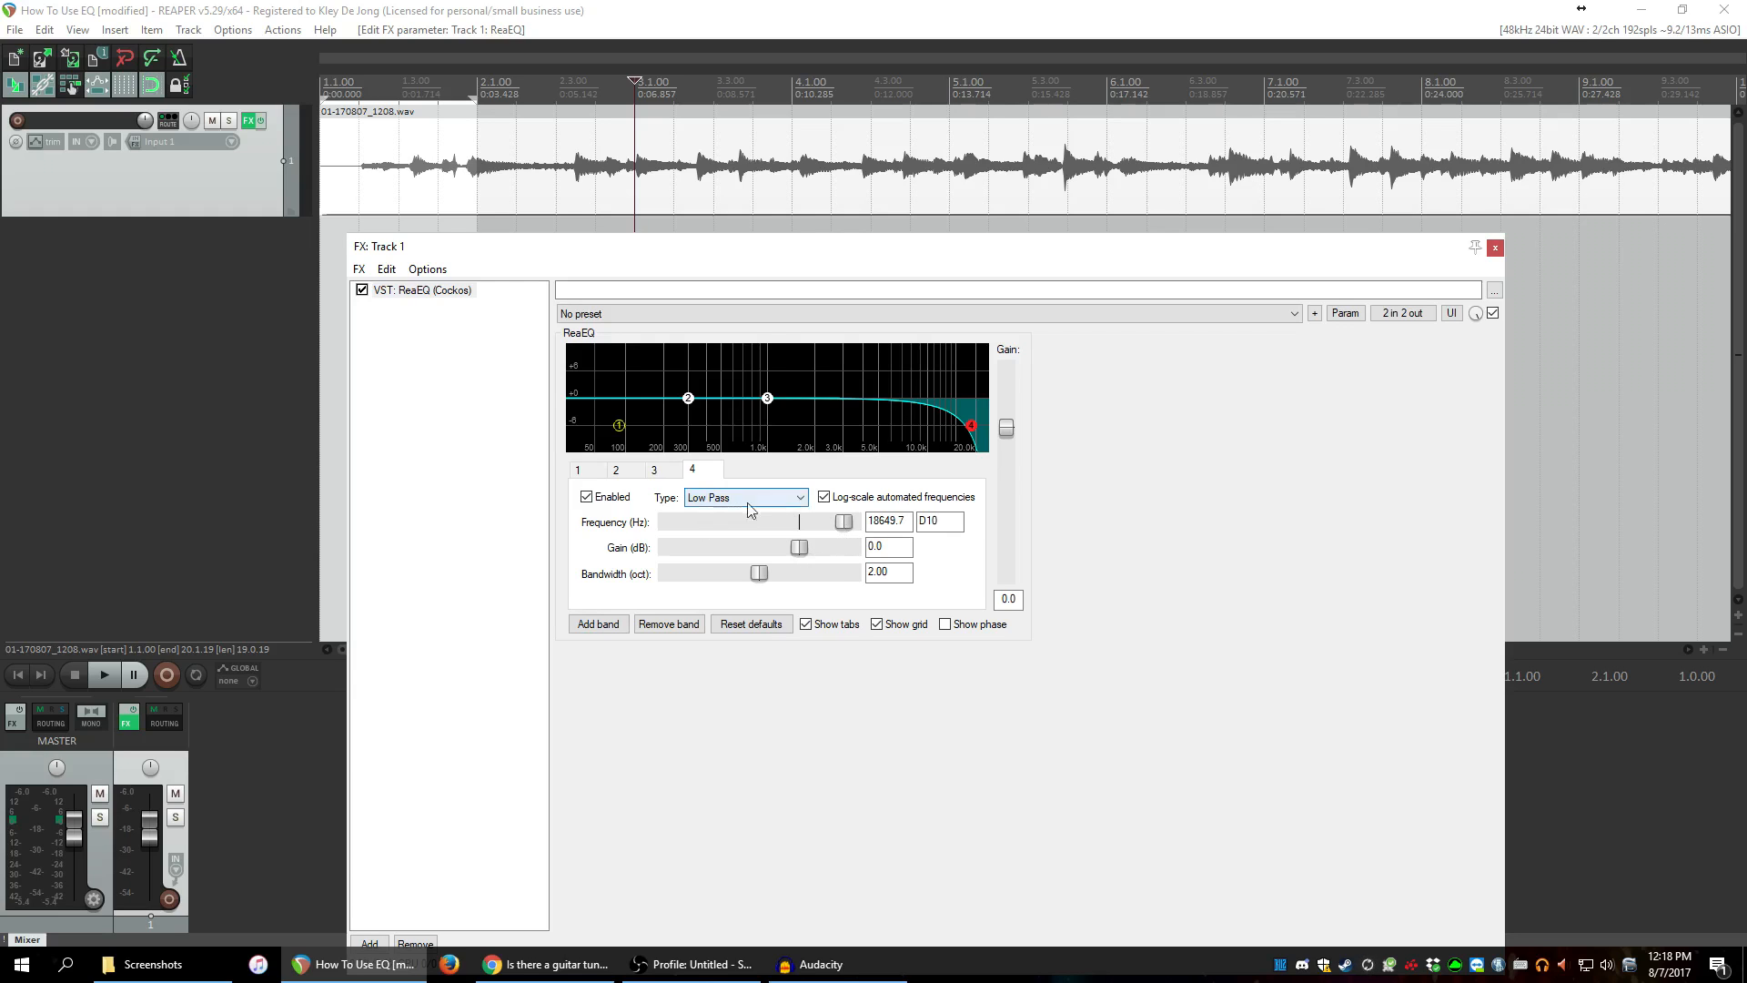
click(615, 498)
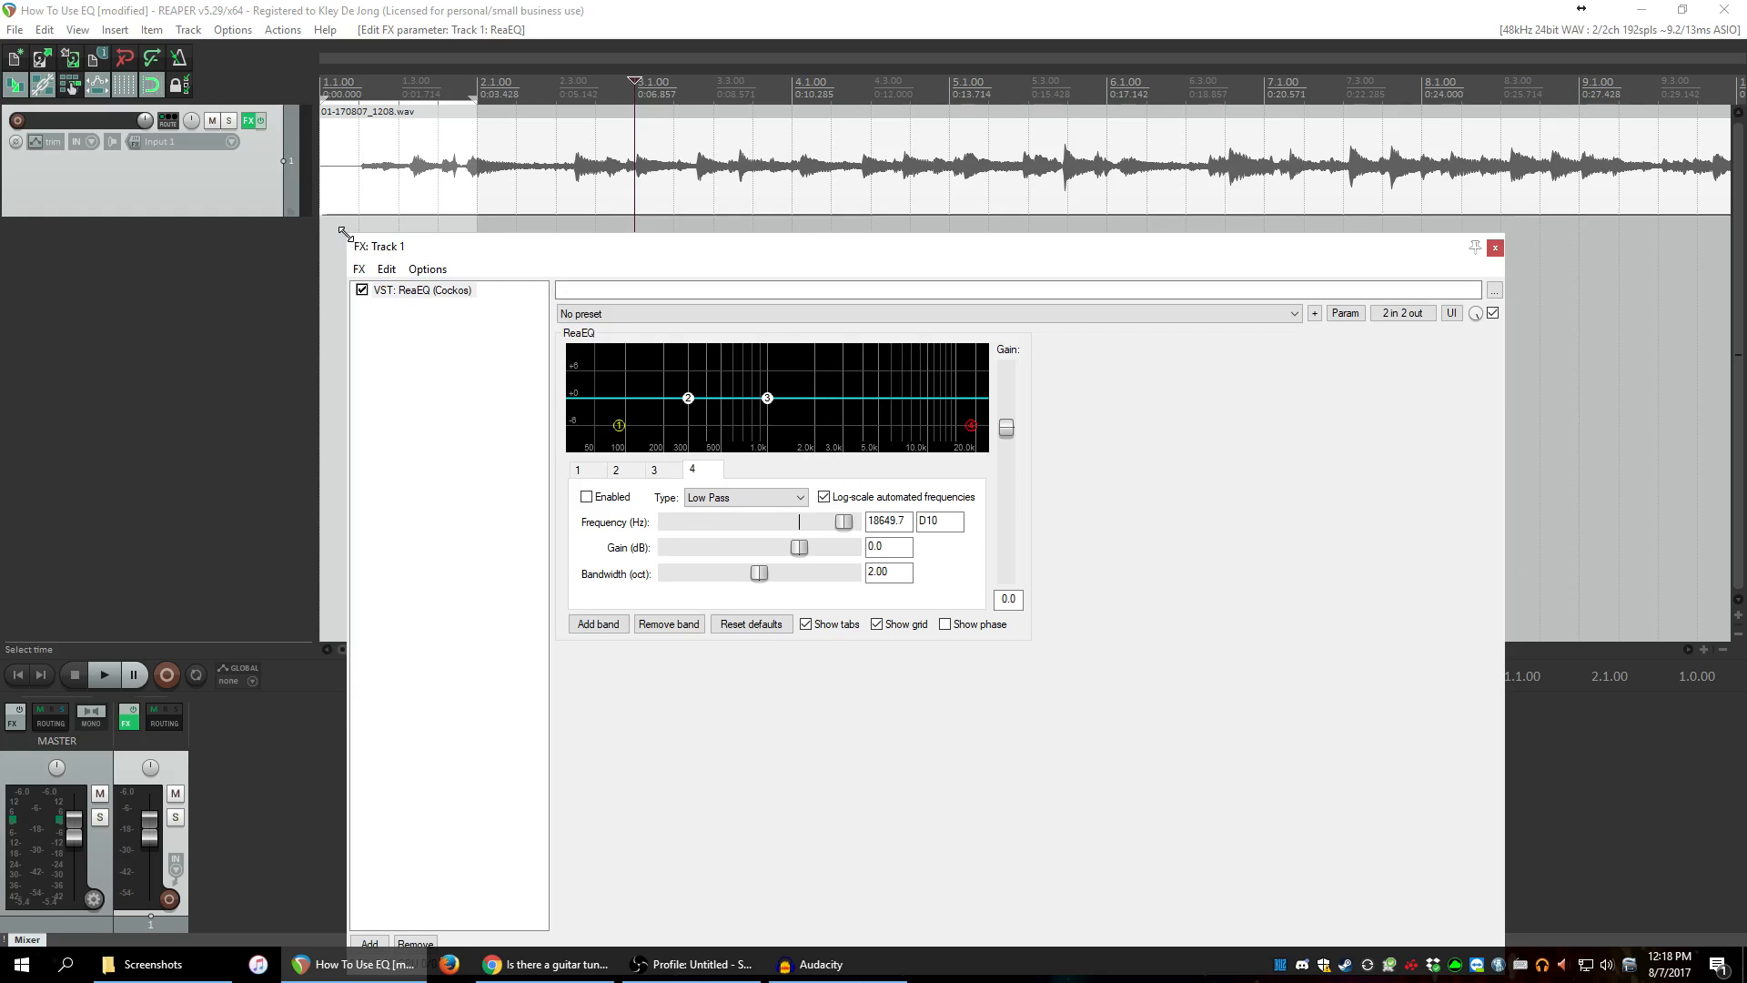
Shrink and reposition the Track 1 FX window over the arrangement, and show band 2's settings.
drag(345, 234, 612, 449)
drag(825, 463, 647, 269)
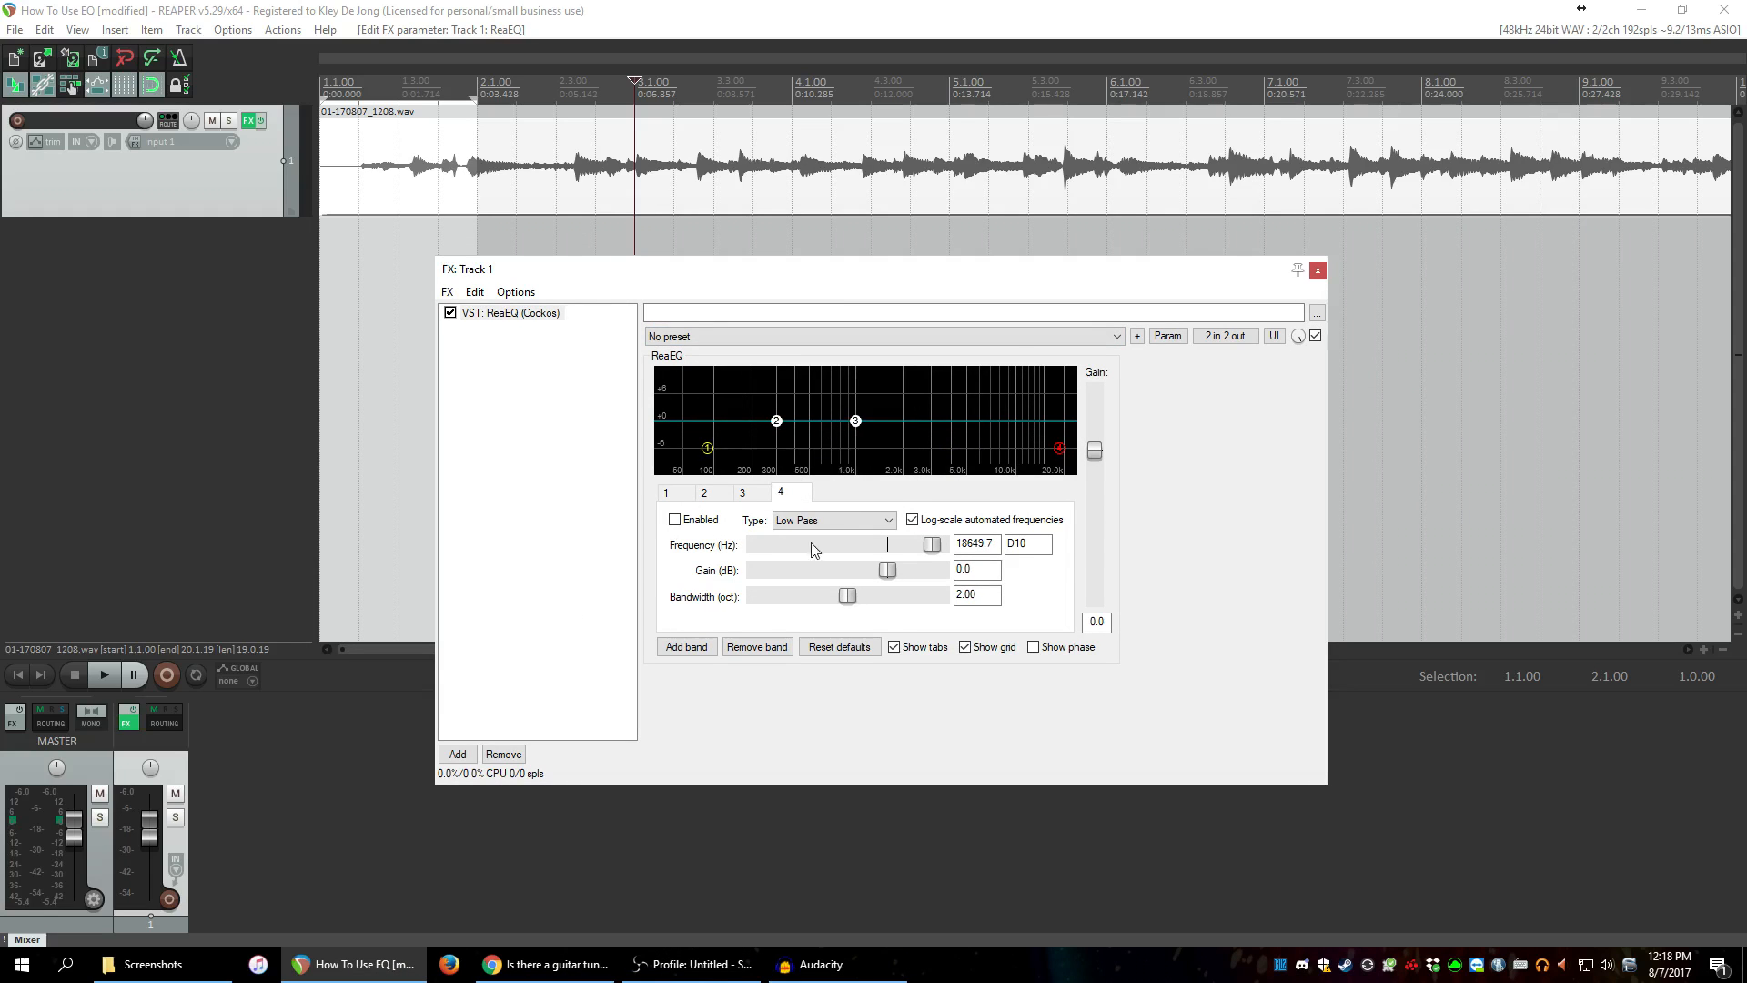
click(828, 522)
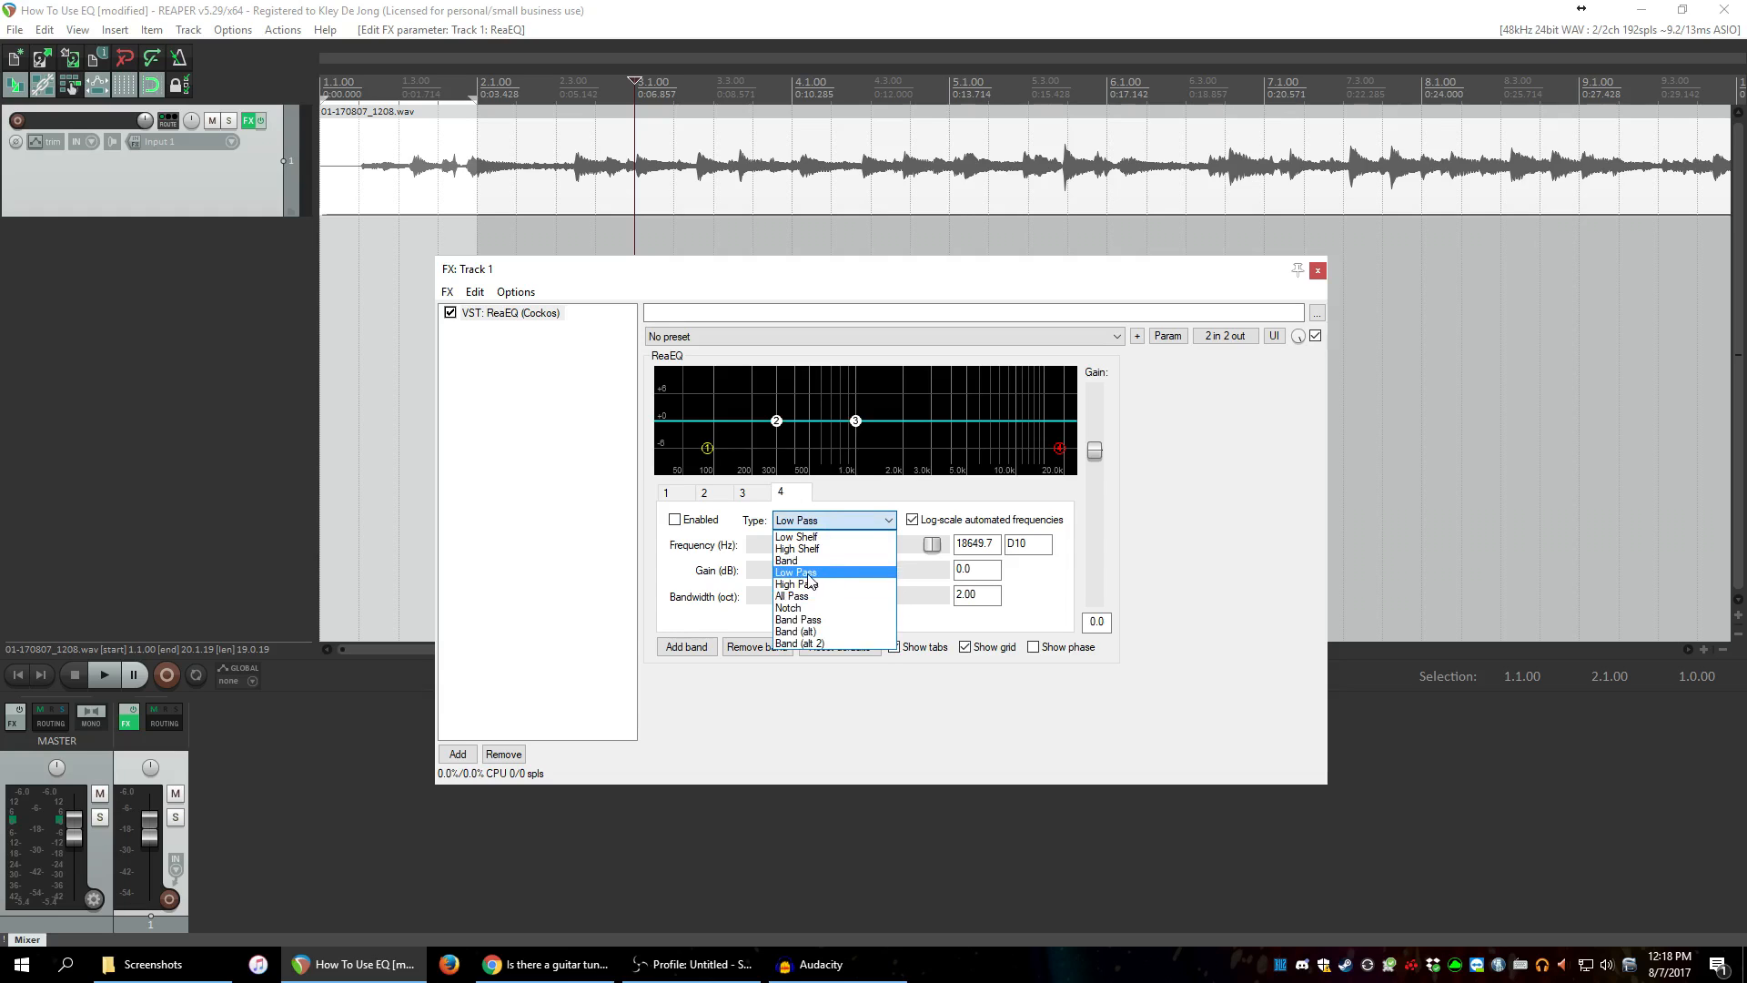
click(715, 495)
click(715, 495)
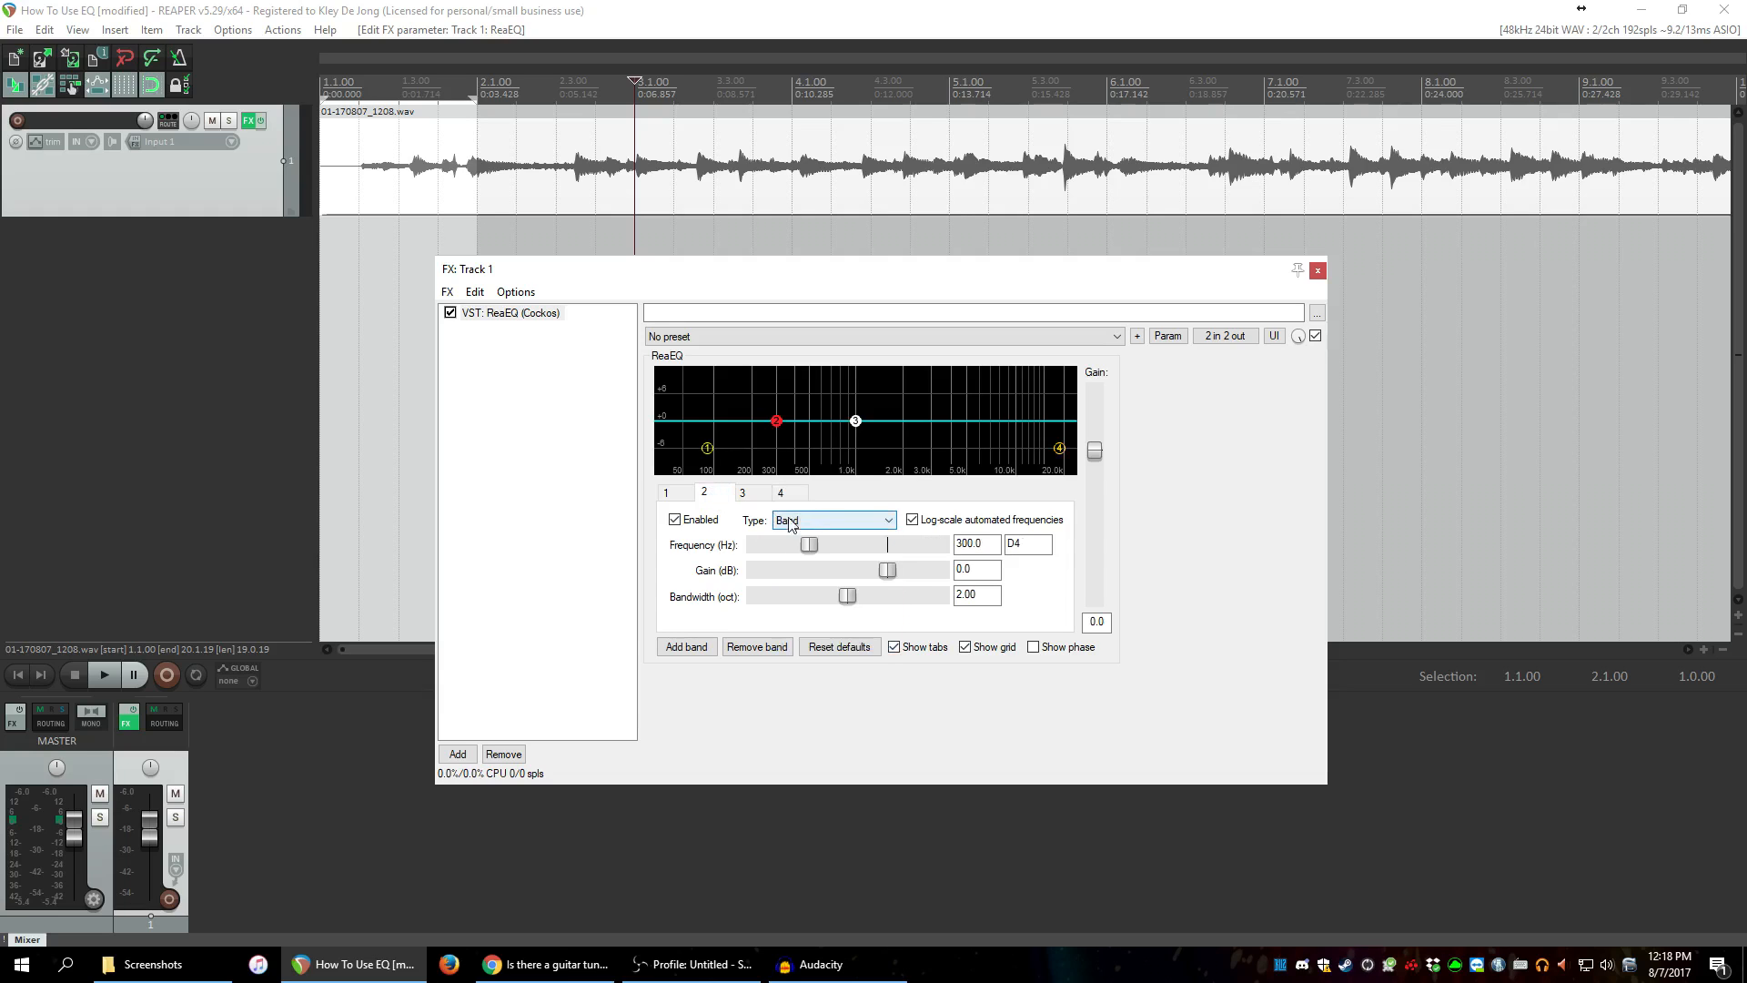
Keep band 2's type as Band, lower its gain to about -16.7 dB, and narrow its bandwidth to about 1.64 octaves.
click(790, 526)
click(816, 527)
click(817, 521)
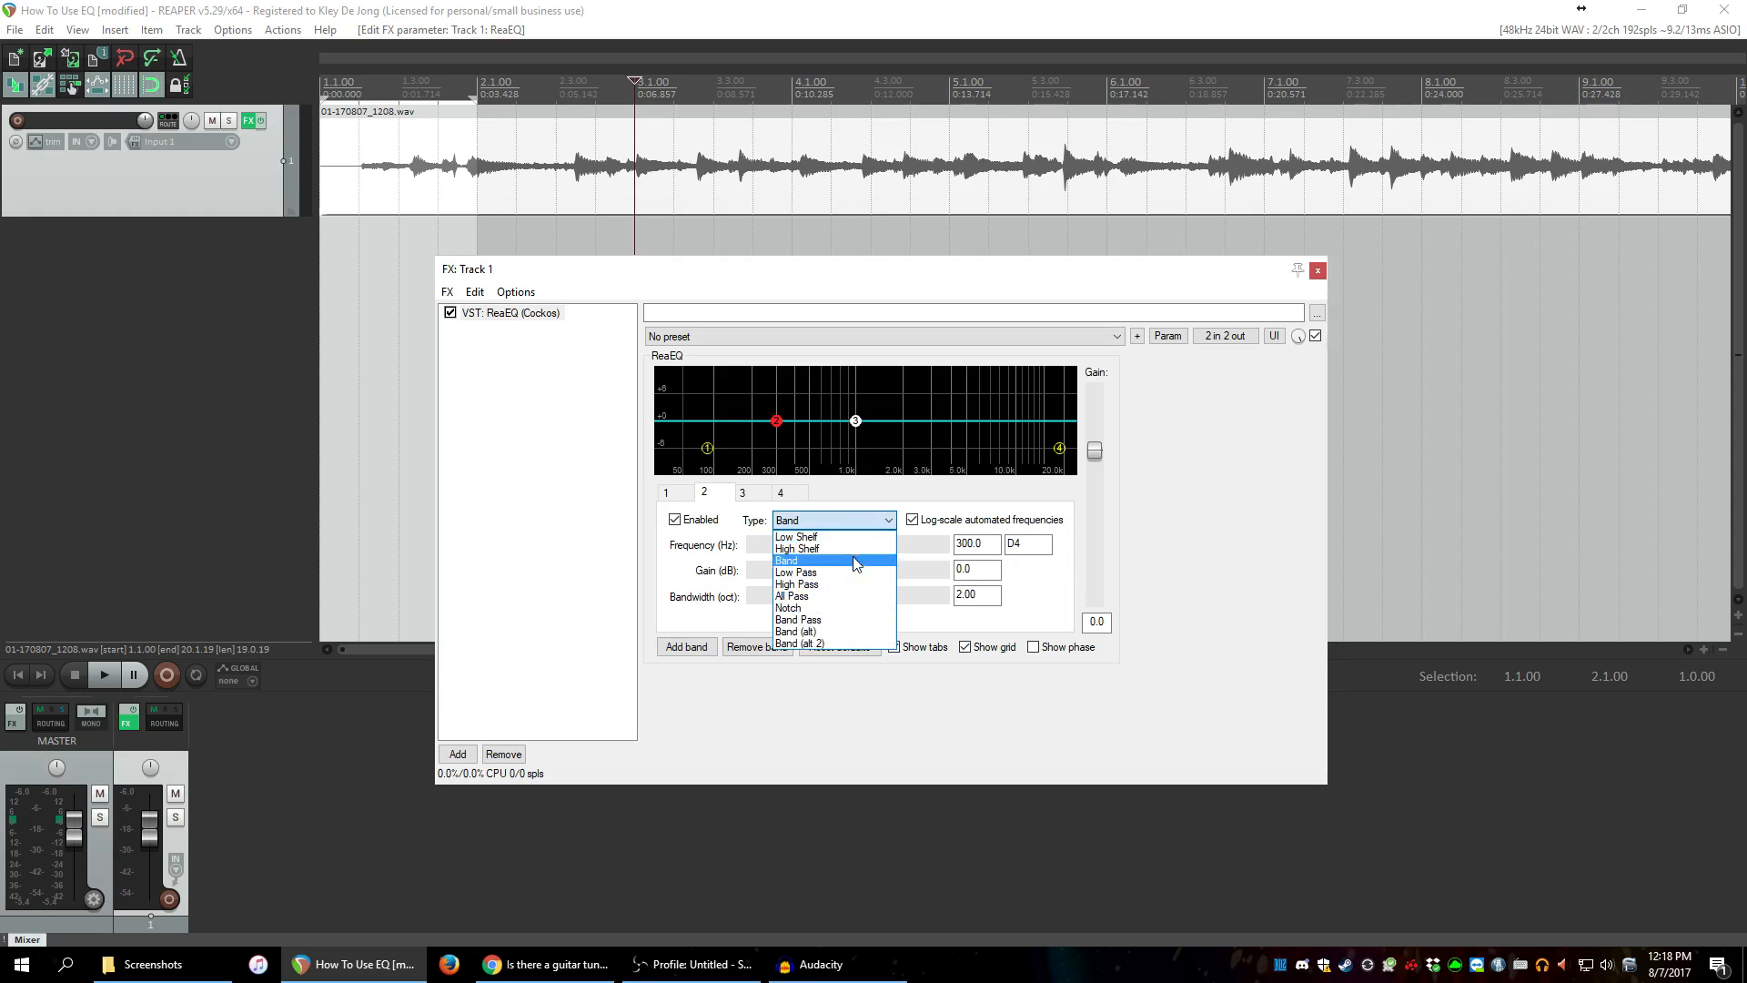
click(819, 714)
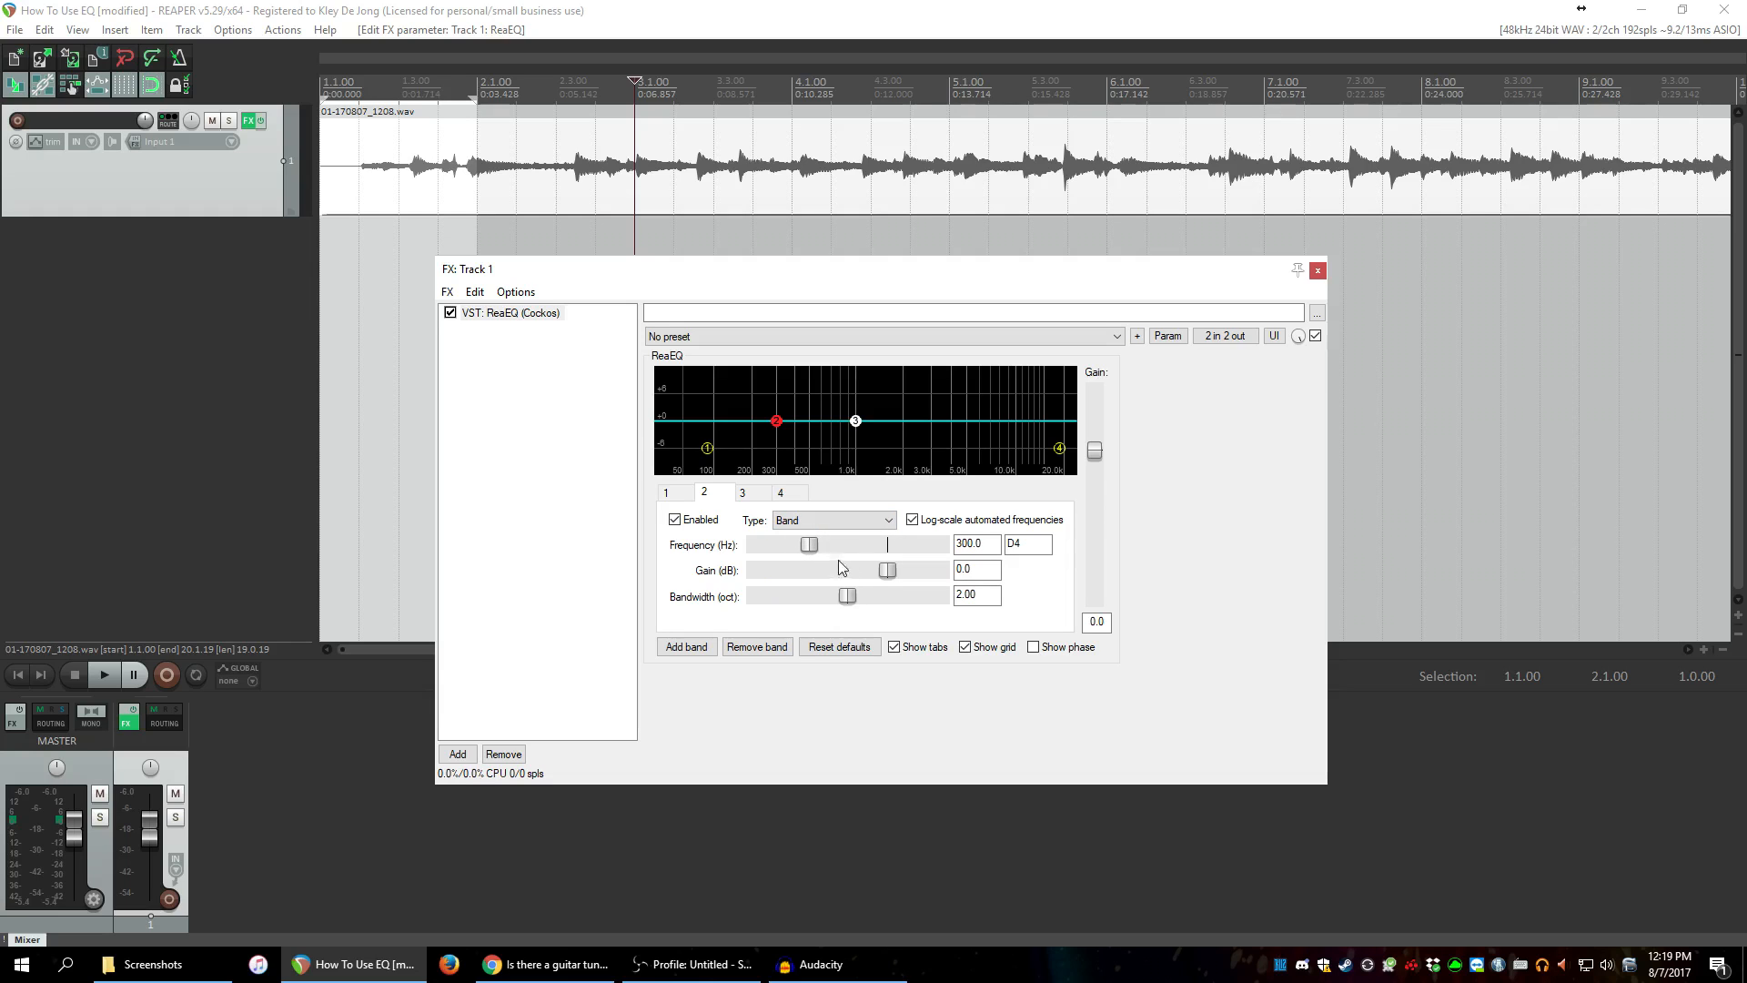
drag(891, 569, 838, 579)
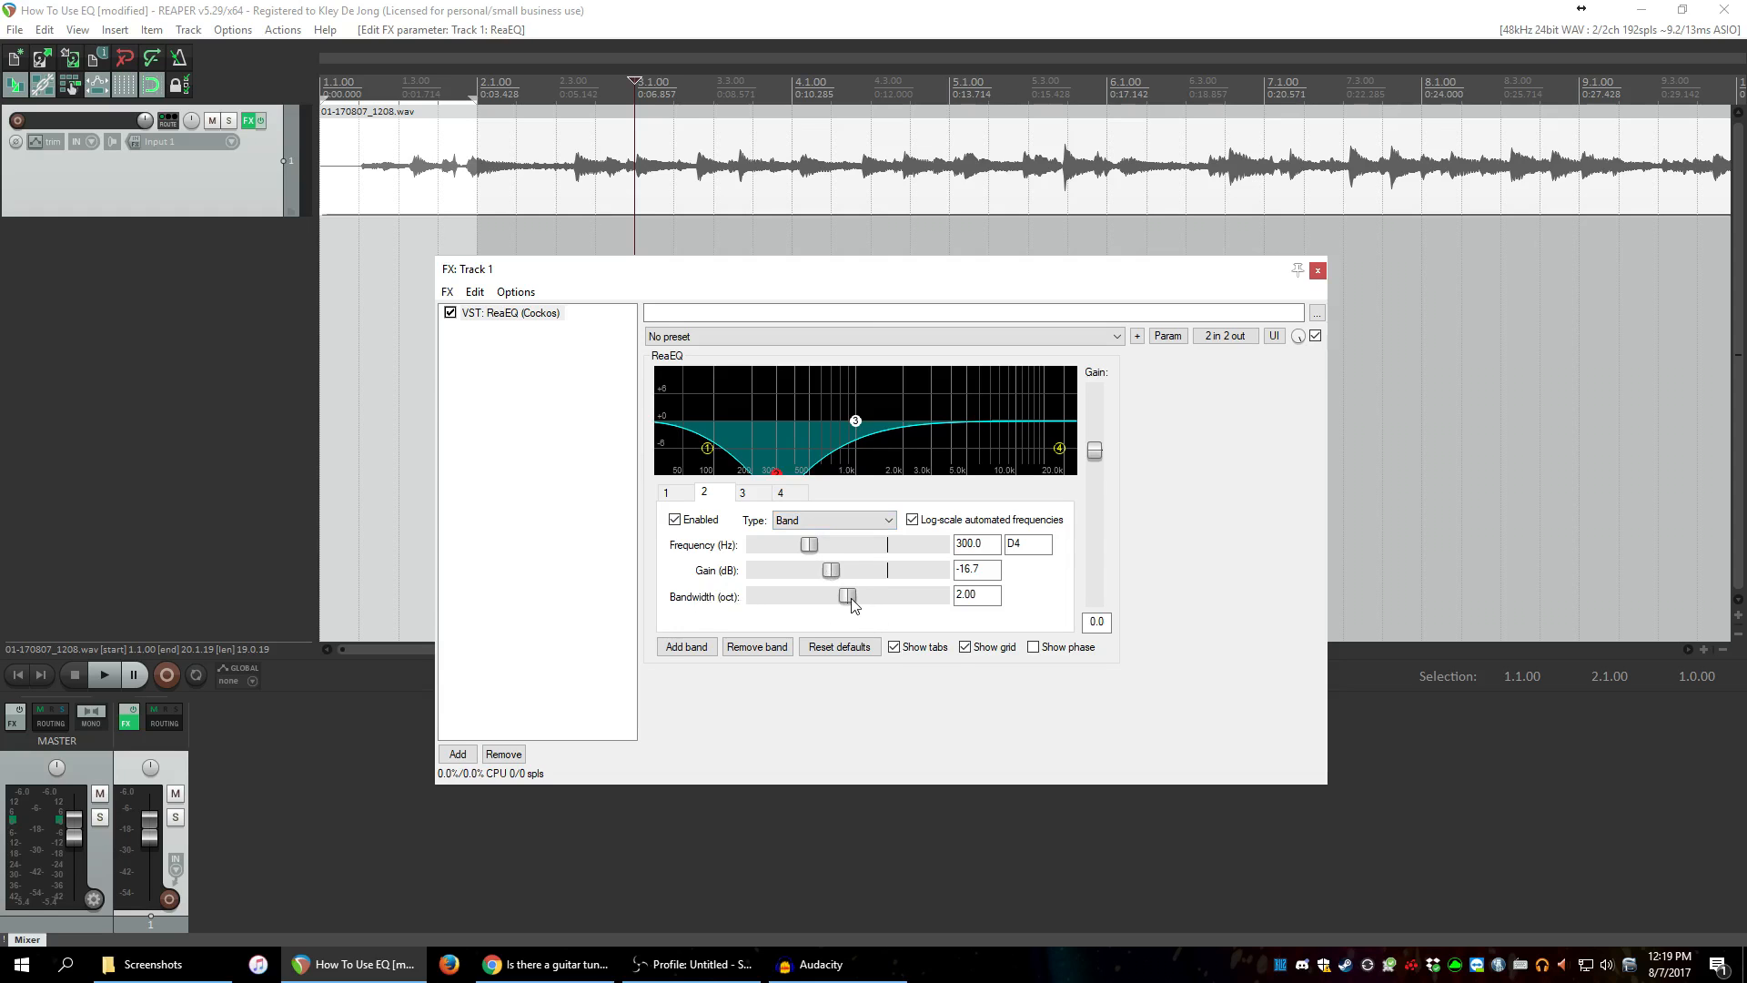
mouse_move(852, 599)
mouse_down()
mouse_move(759, 595)
mouse_move(963, 596)
mouse_move(755, 601)
mouse_move(932, 601)
mouse_move(763, 601)
mouse_move(896, 600)
mouse_move(771, 618)
mouse_move(896, 615)
mouse_move(842, 616)
mouse_up()
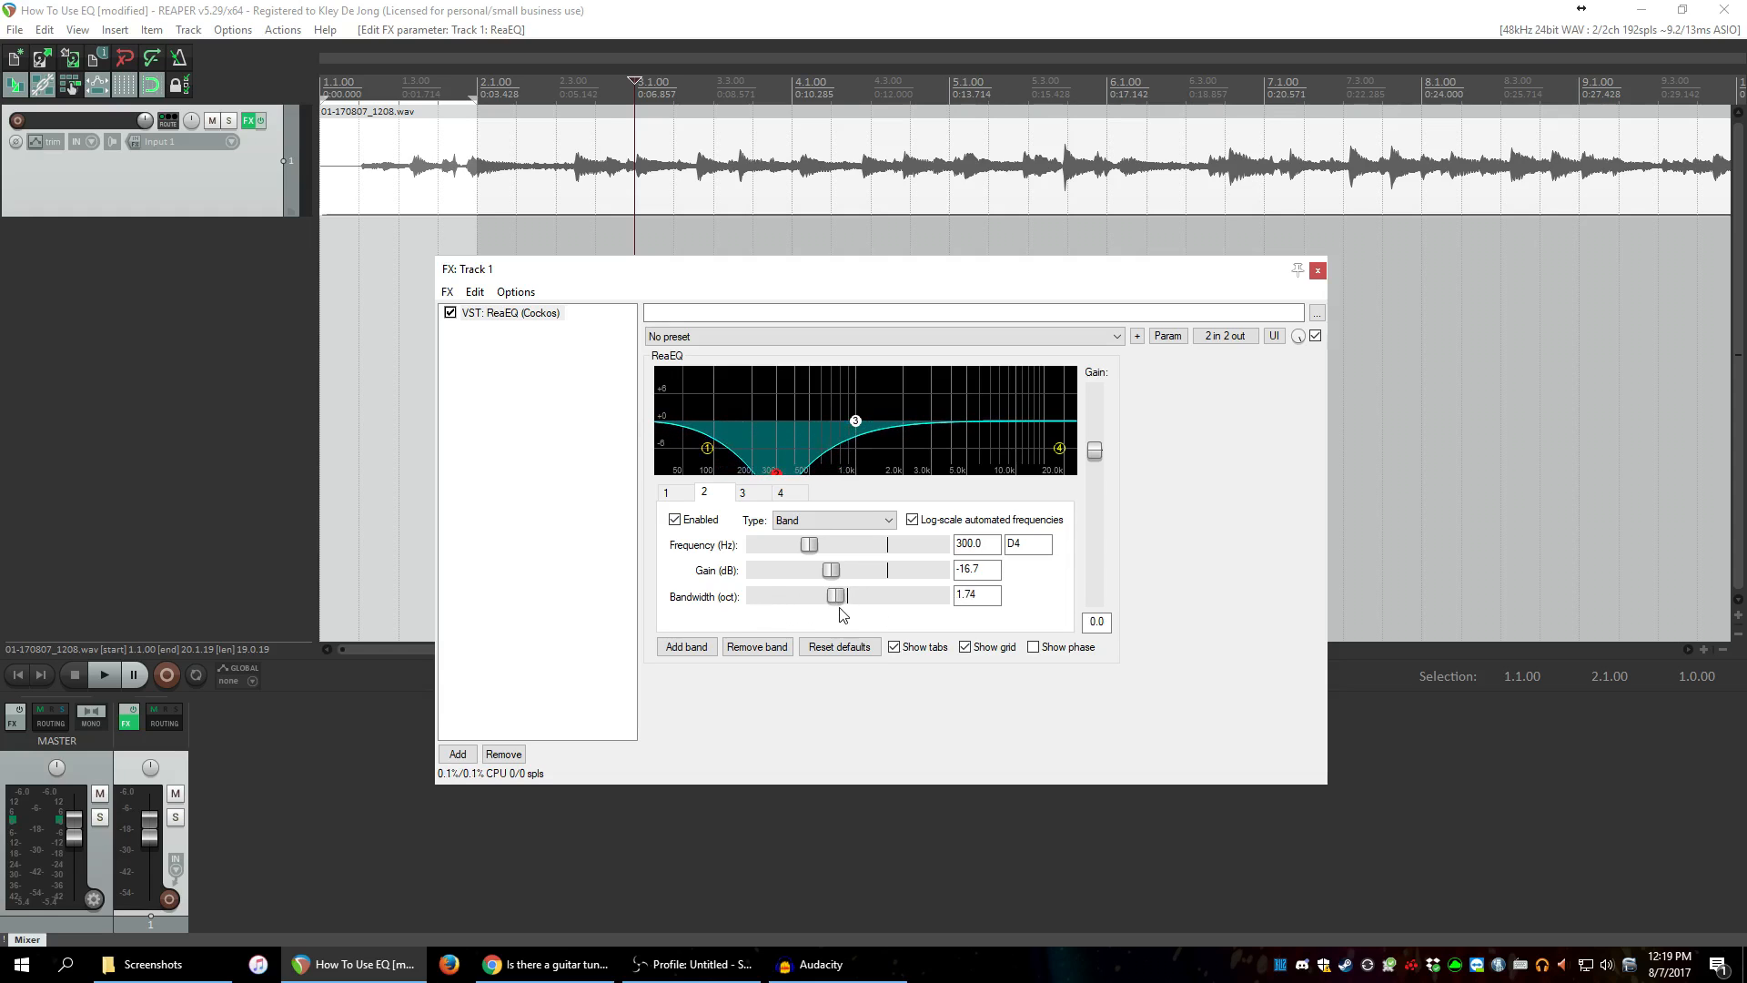
click(689, 497)
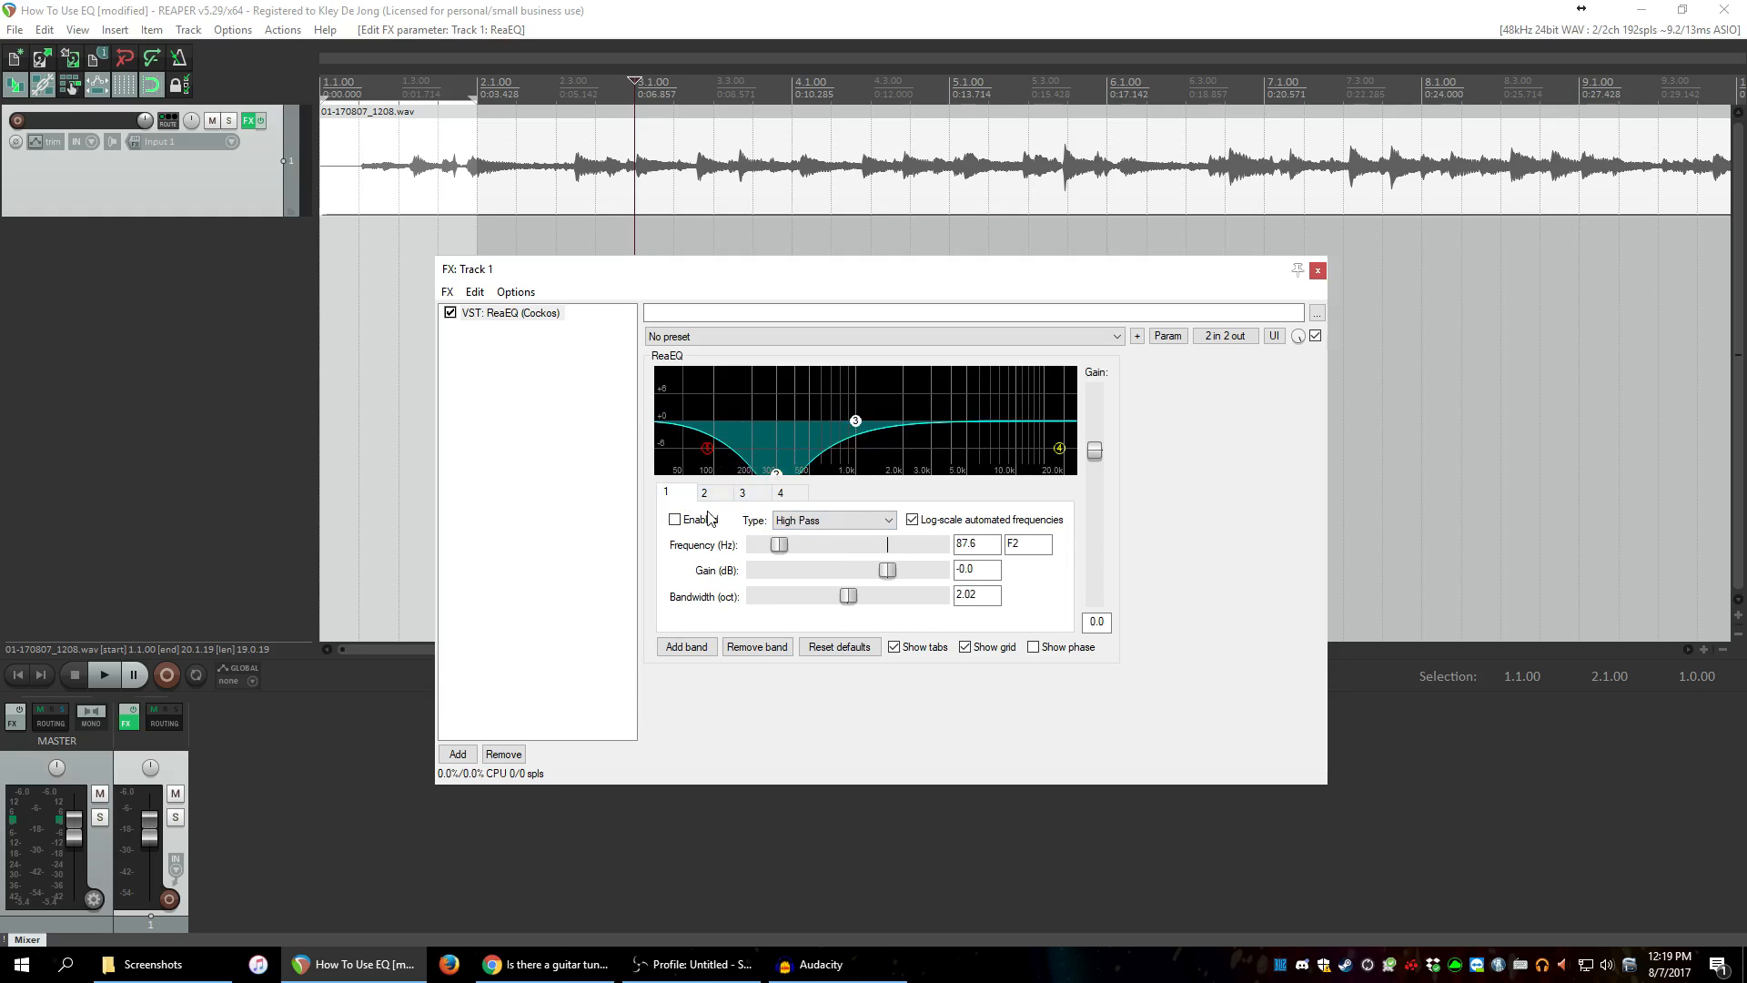
click(718, 498)
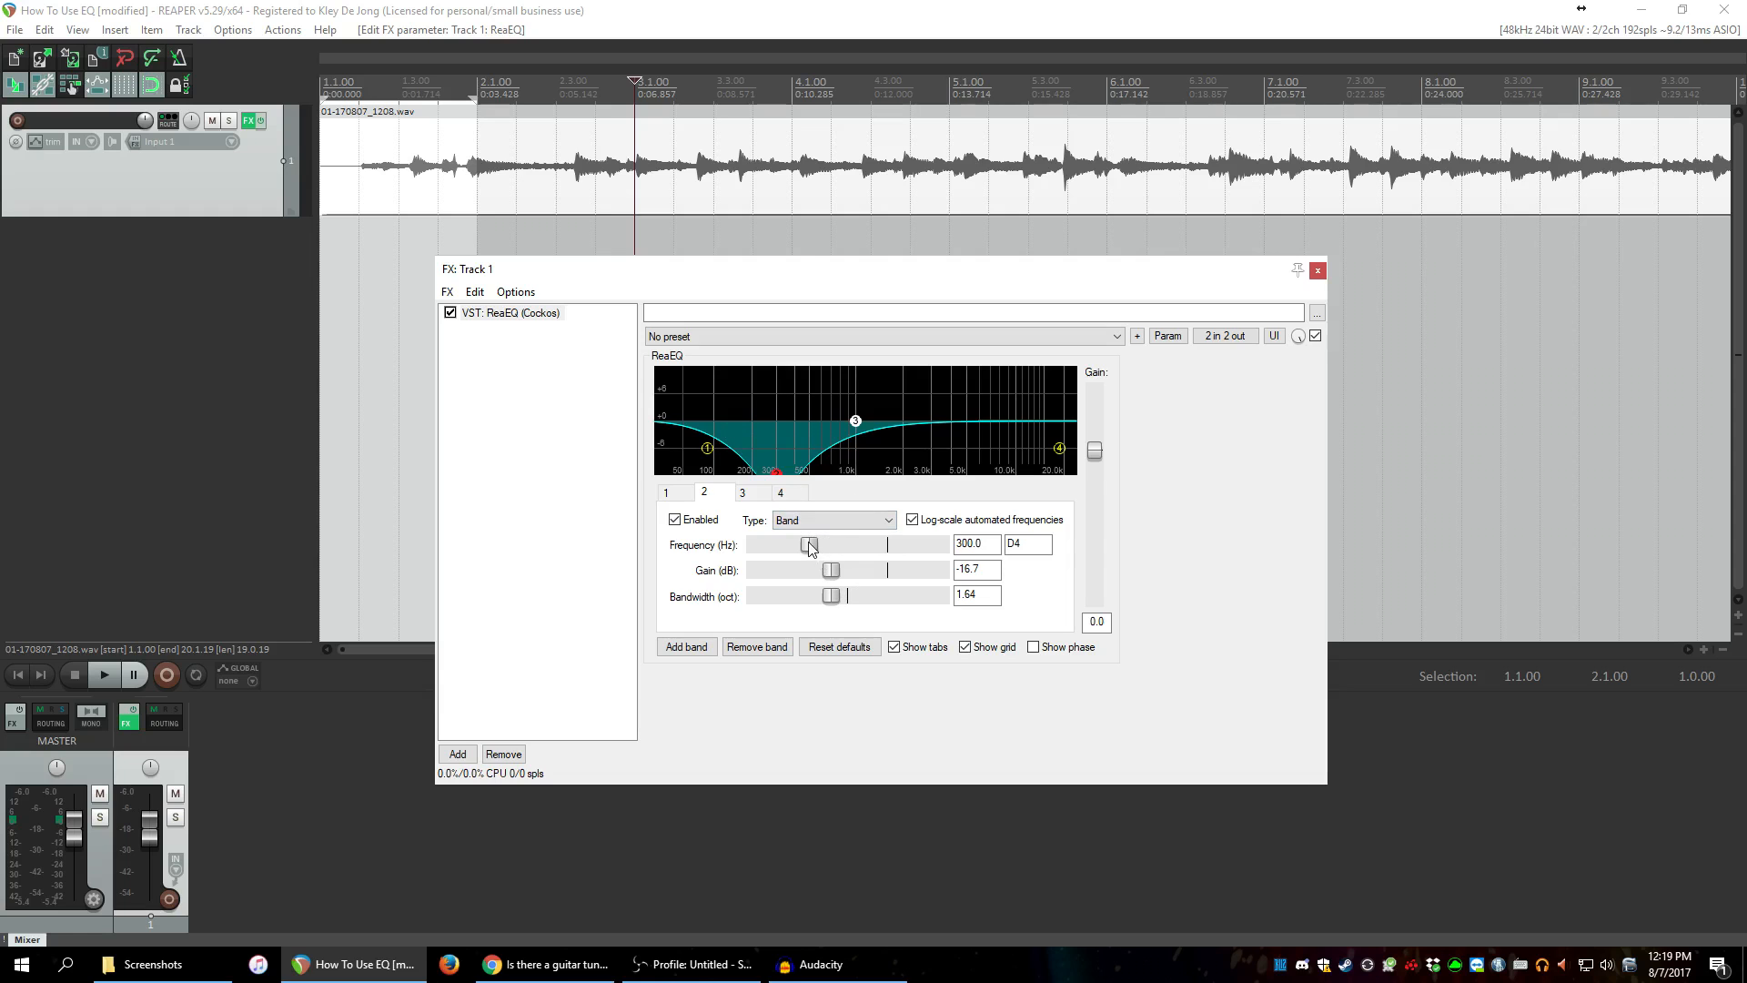
Move band 2 to about 163.7 Hz, sweep its bandwidth from 4.00 to 0.01 octaves, leave it at about 1.99, and restore 0 dB gain.
drag(810, 547, 940, 596)
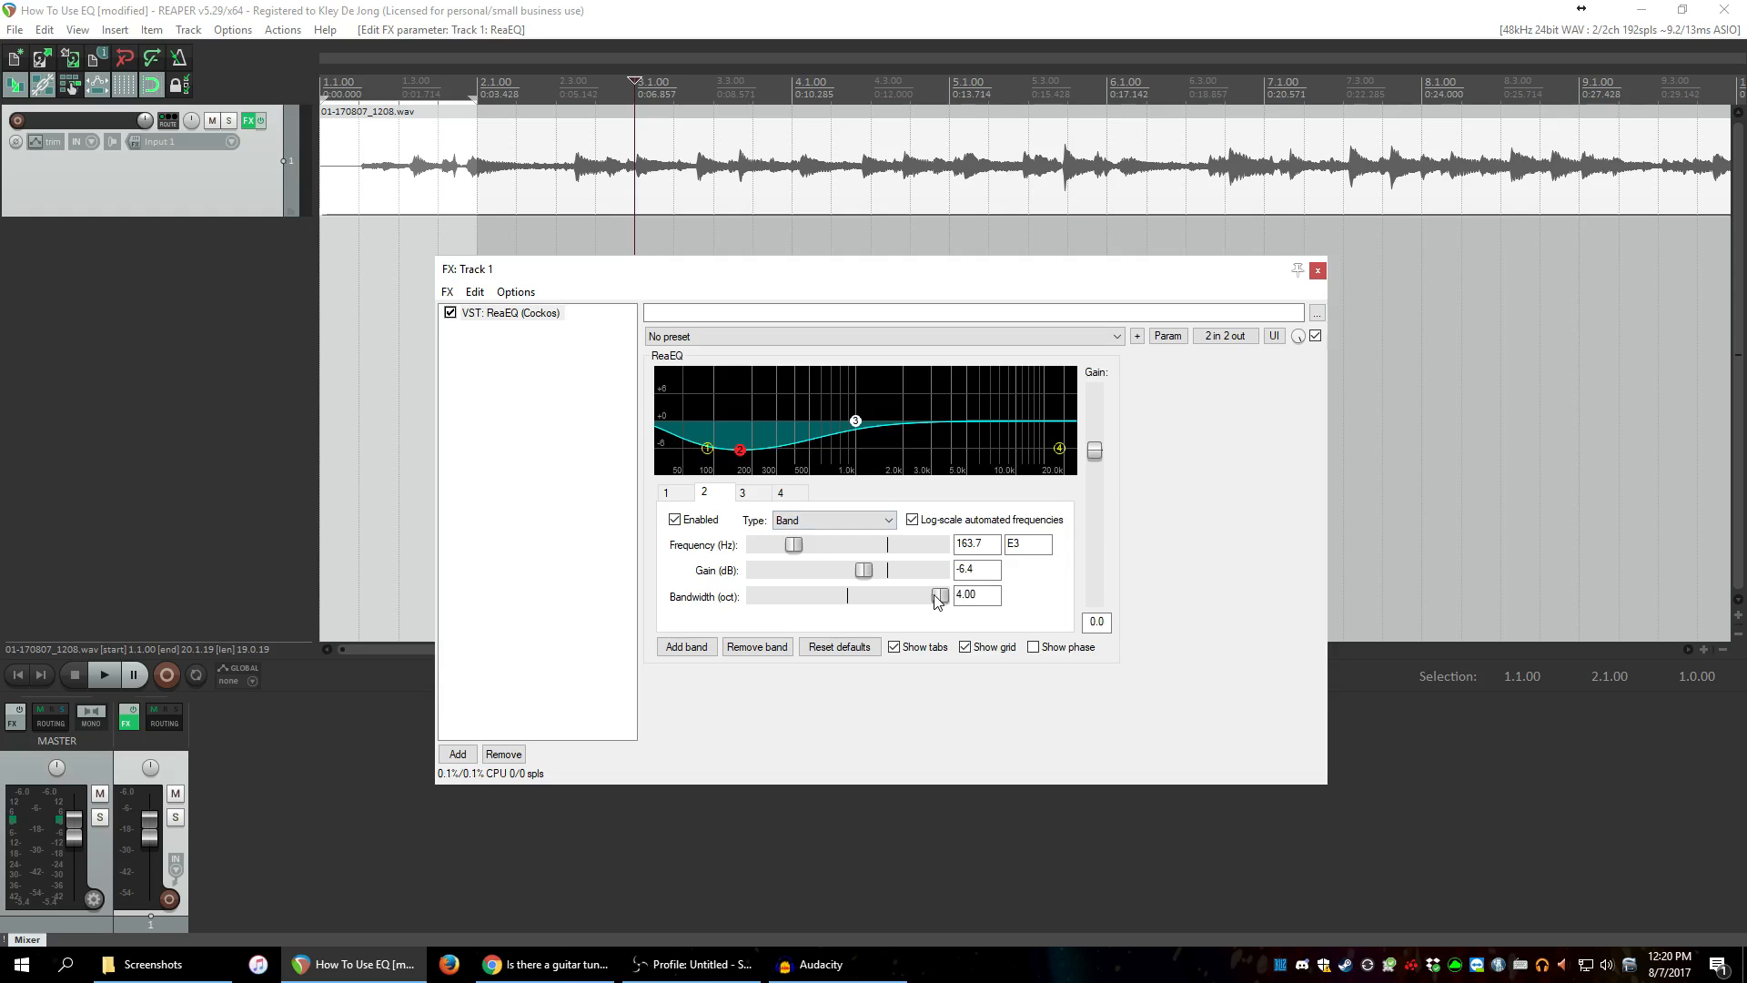
drag(939, 596, 708, 601)
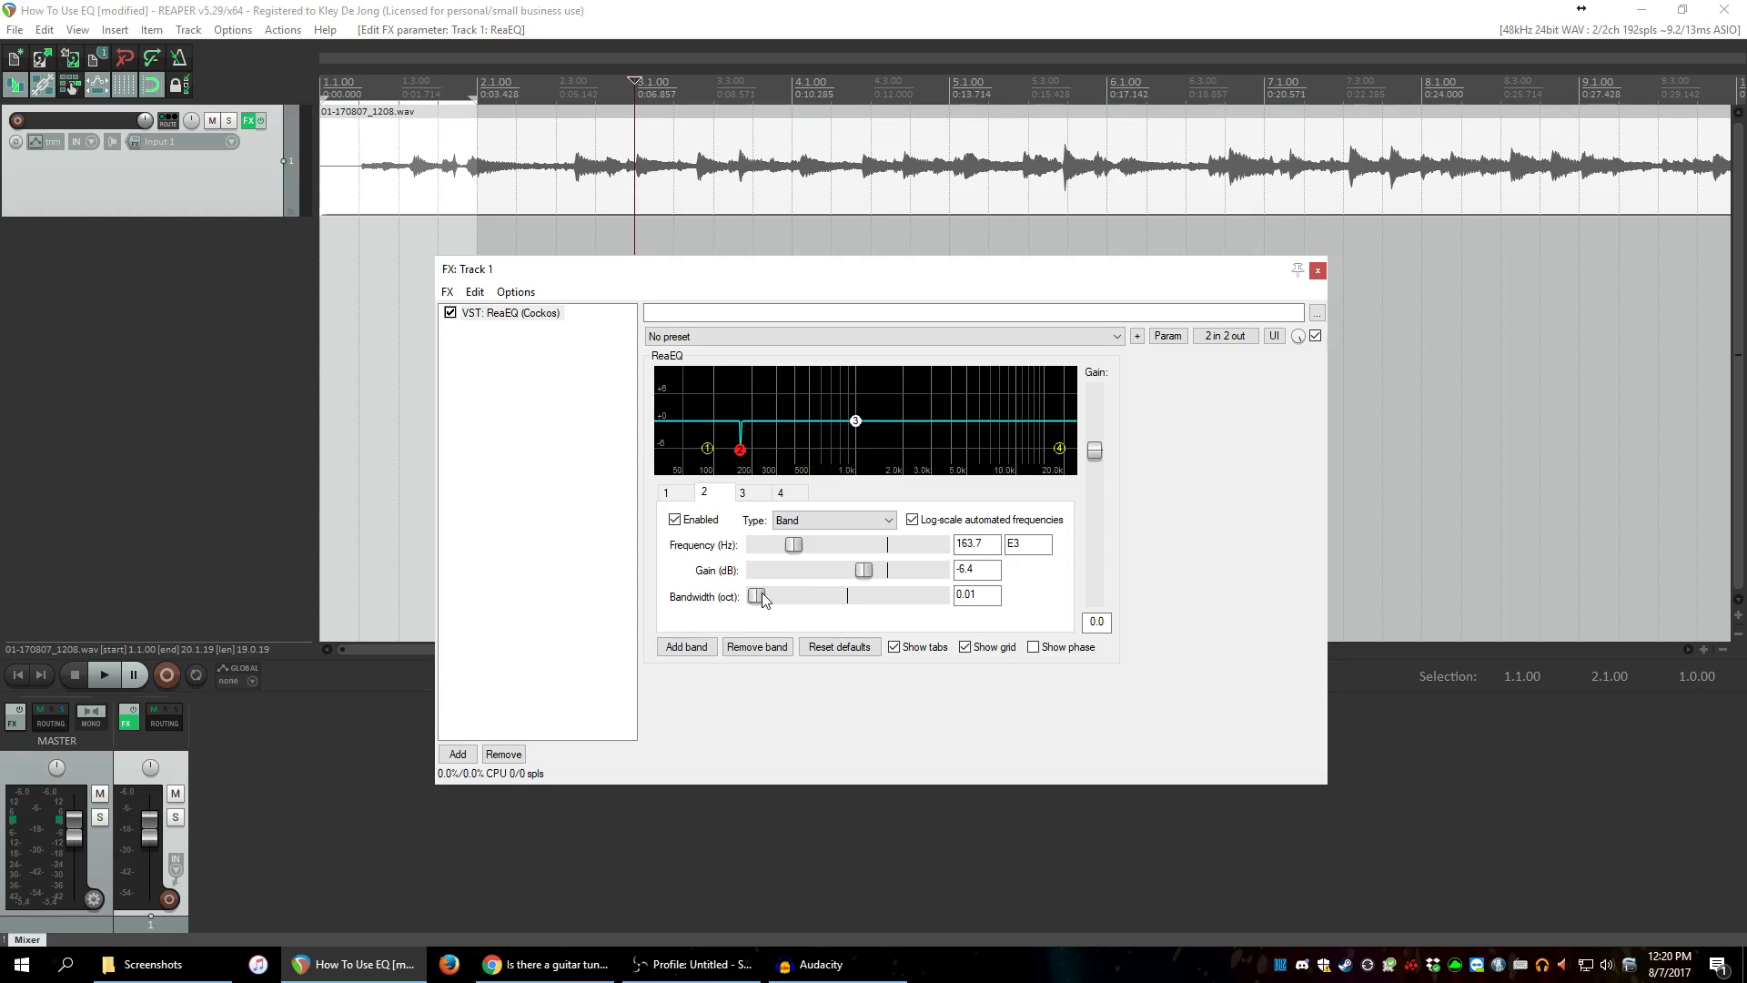
drag(758, 596, 848, 597)
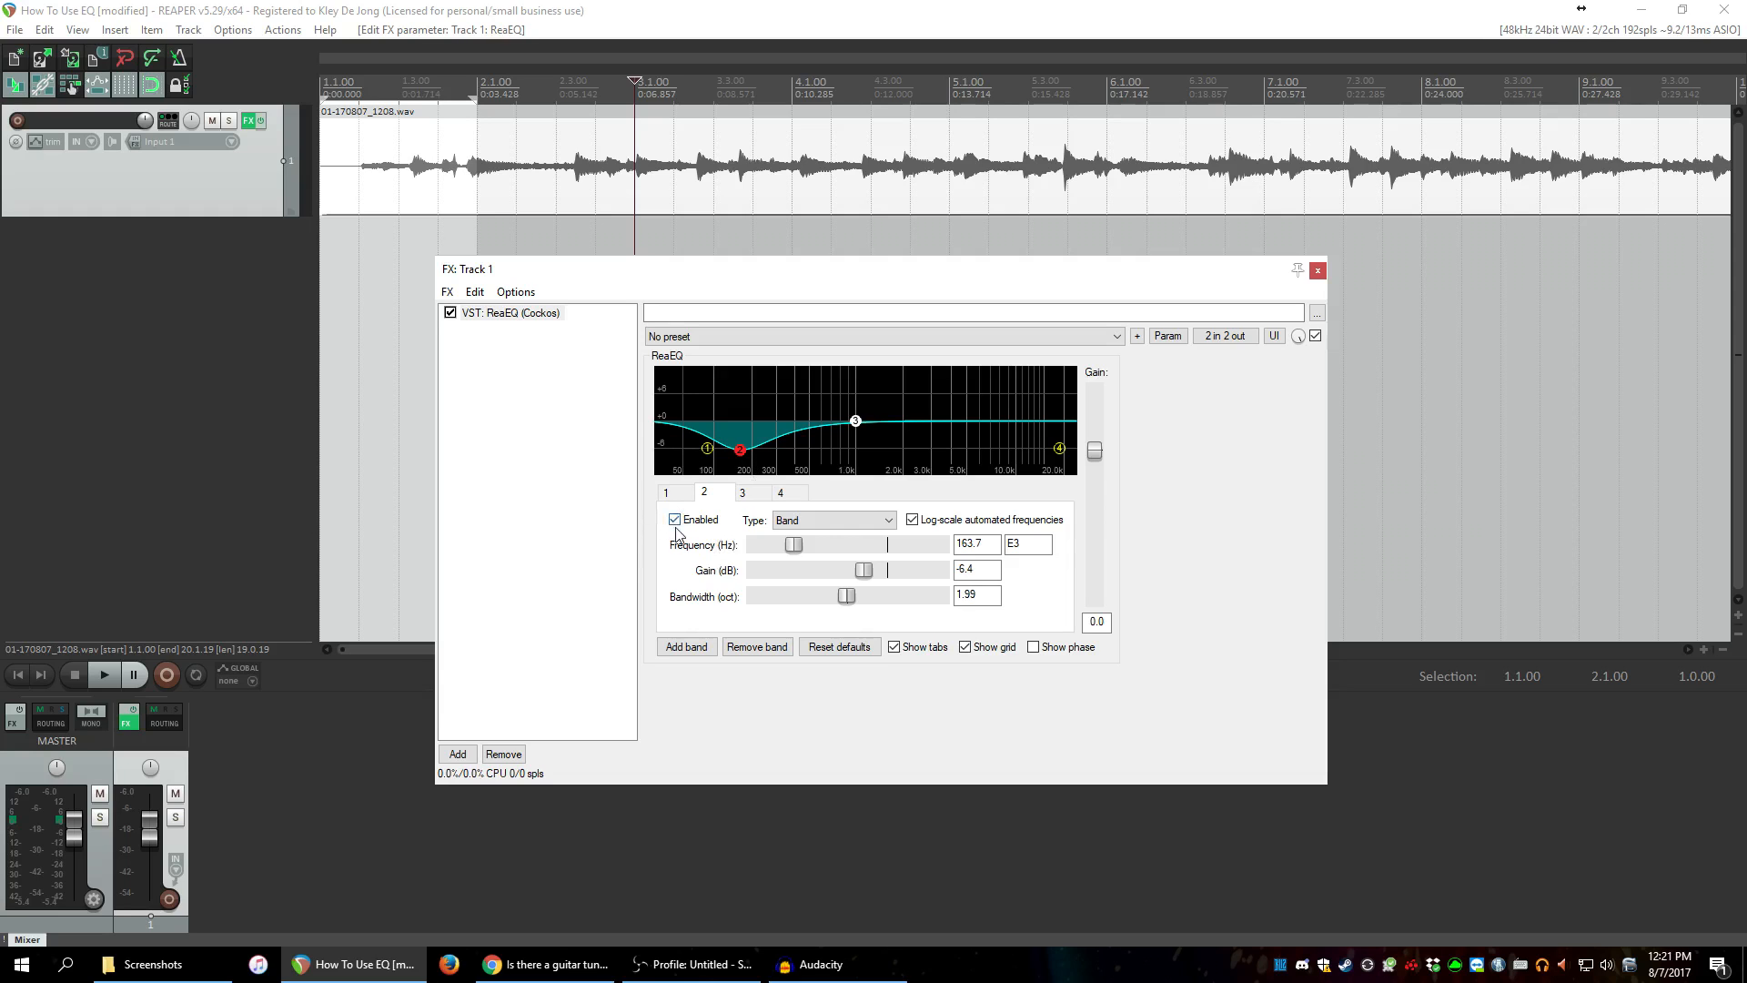
mouse_move(865, 572)
mouse_down()
mouse_move(849, 569)
mouse_move(893, 572)
mouse_up()
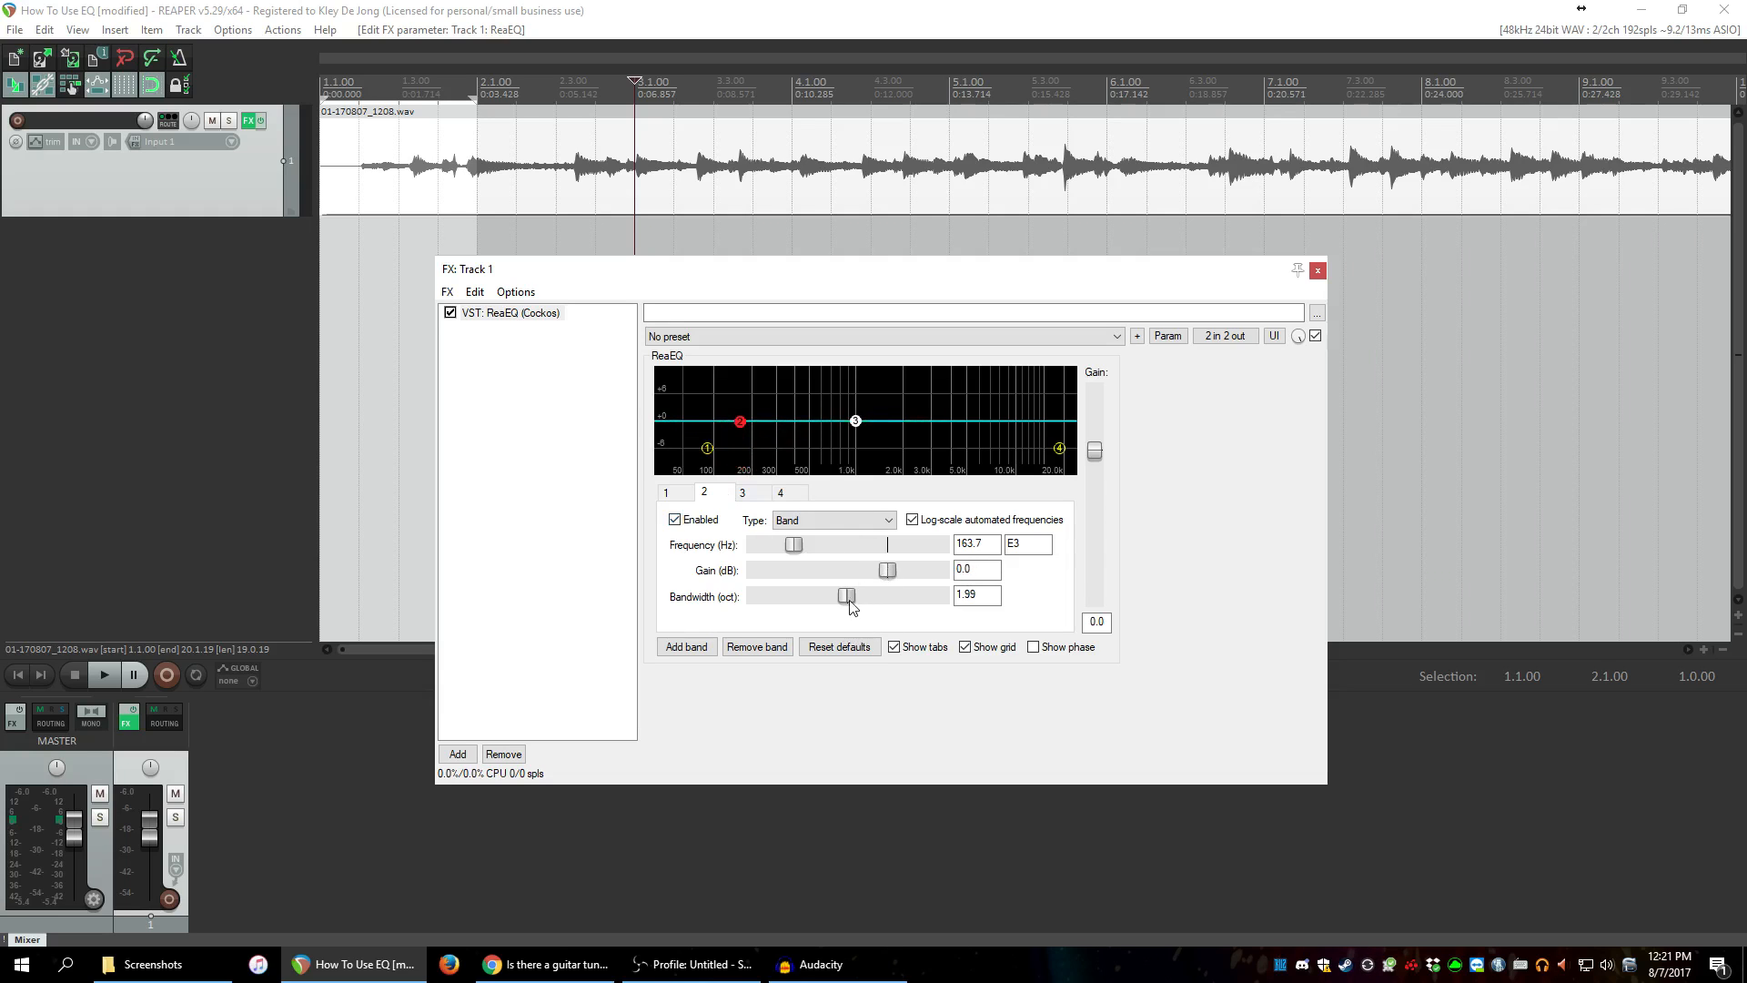
Enable band 1's high-pass filter, set its frequency to 90 Hz, and disable the band again.
click(666, 492)
click(713, 525)
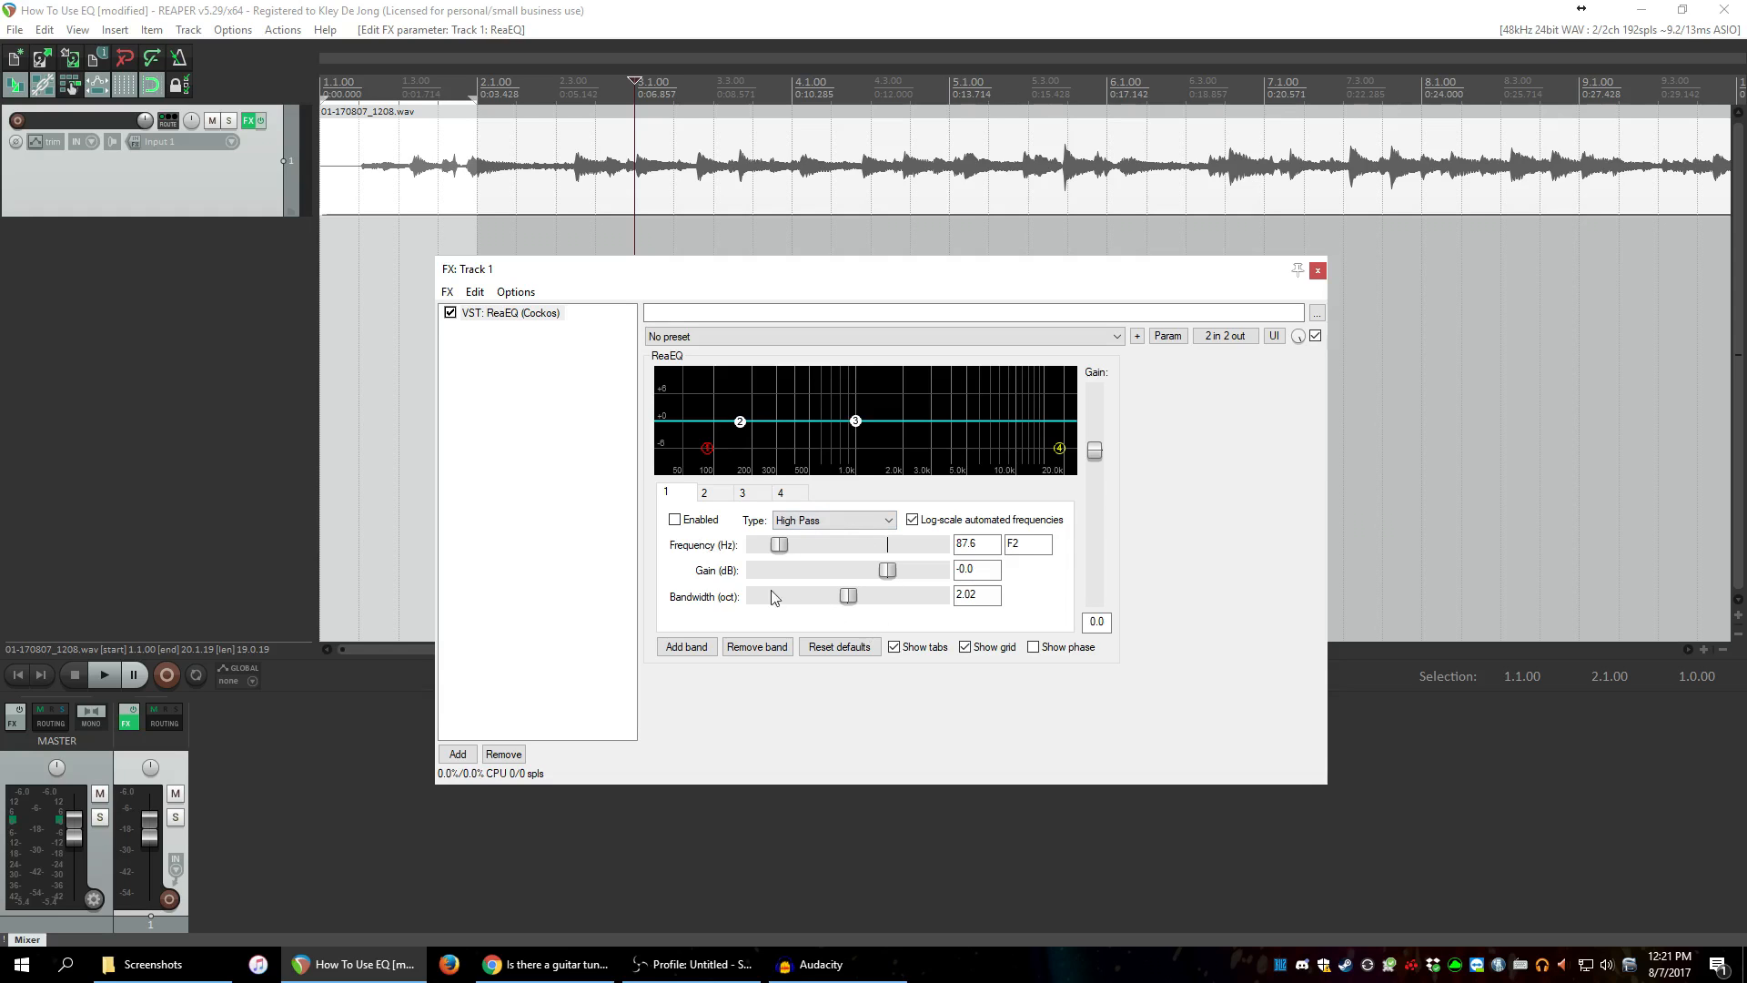
click(674, 519)
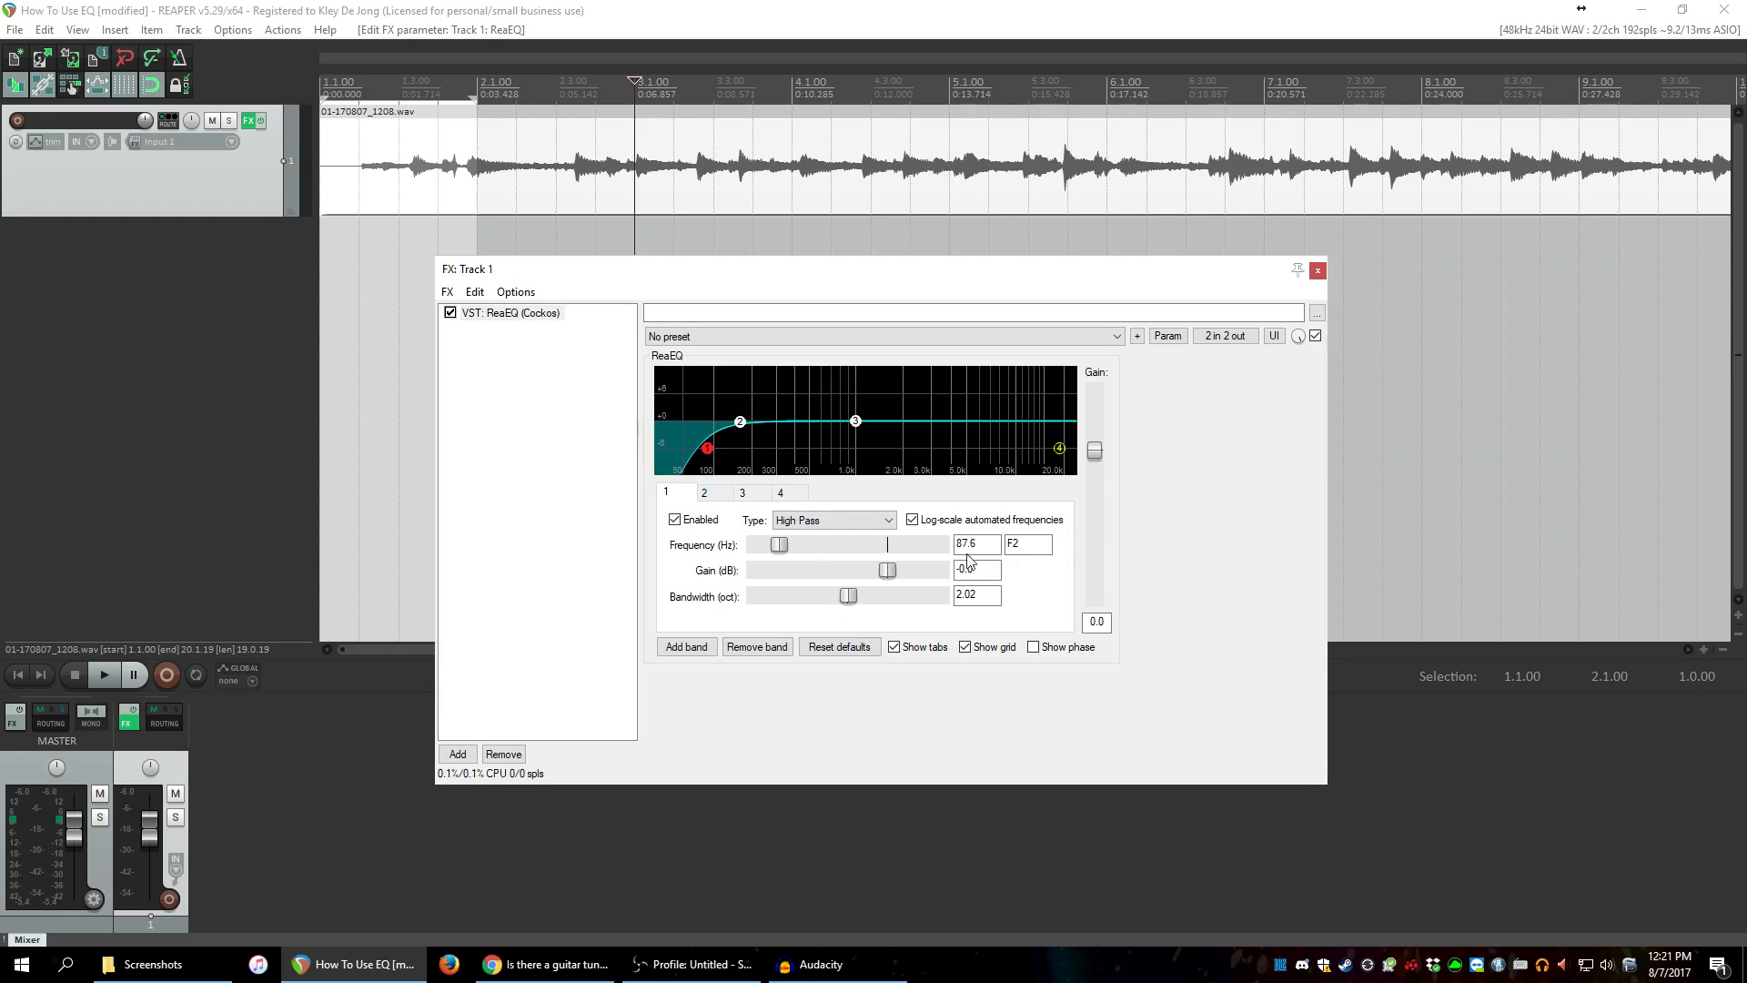
drag(986, 544, 917, 546)
text(90)
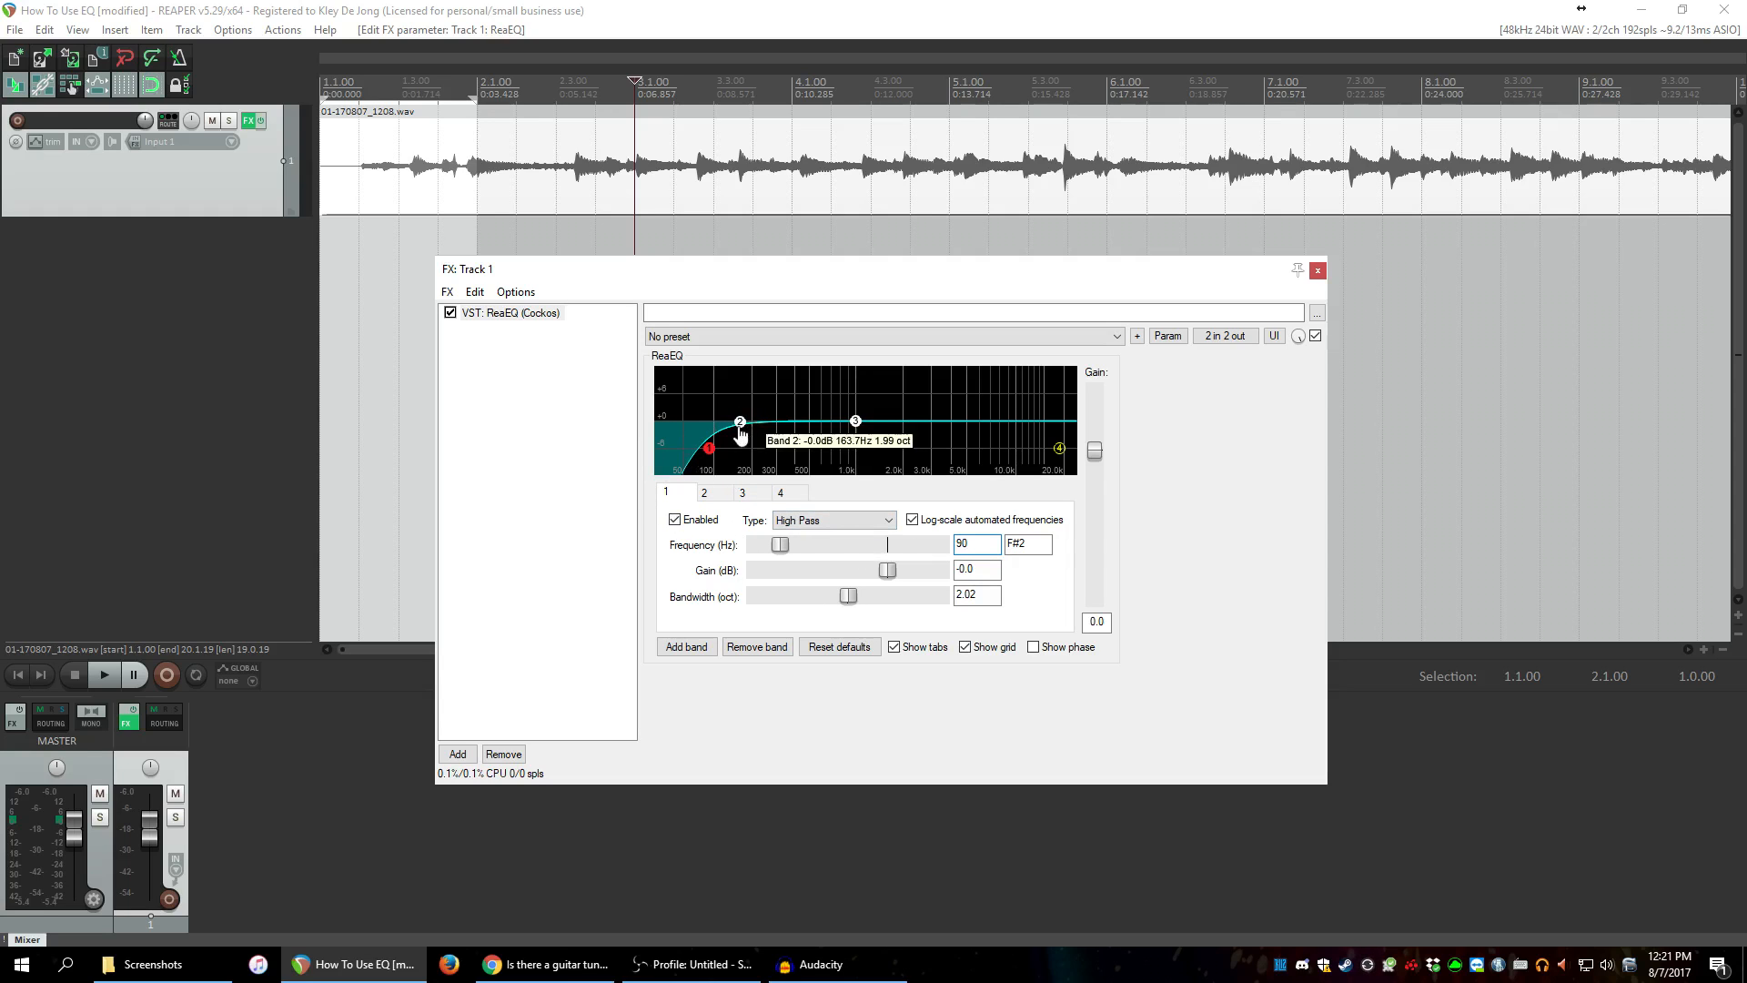
click(678, 522)
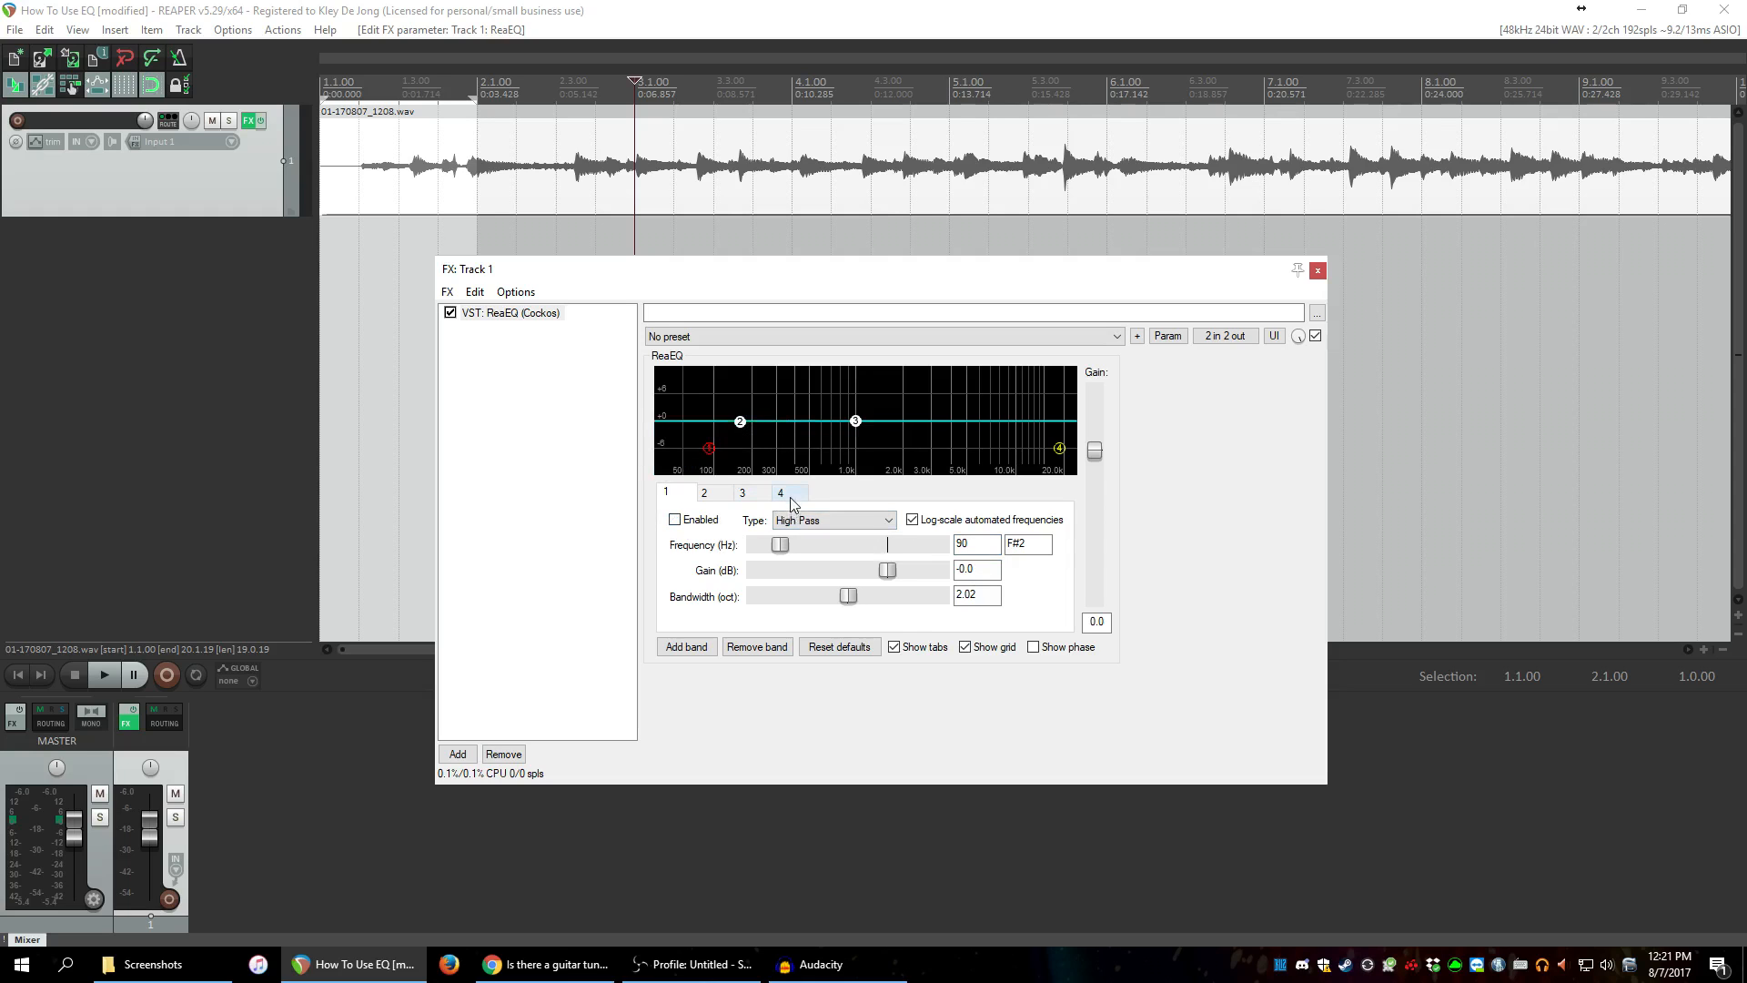
Enable band 1 as a Low Pass filter, switch it to High Pass for comparison, and return it to Low Pass.
click(797, 520)
click(801, 573)
click(701, 521)
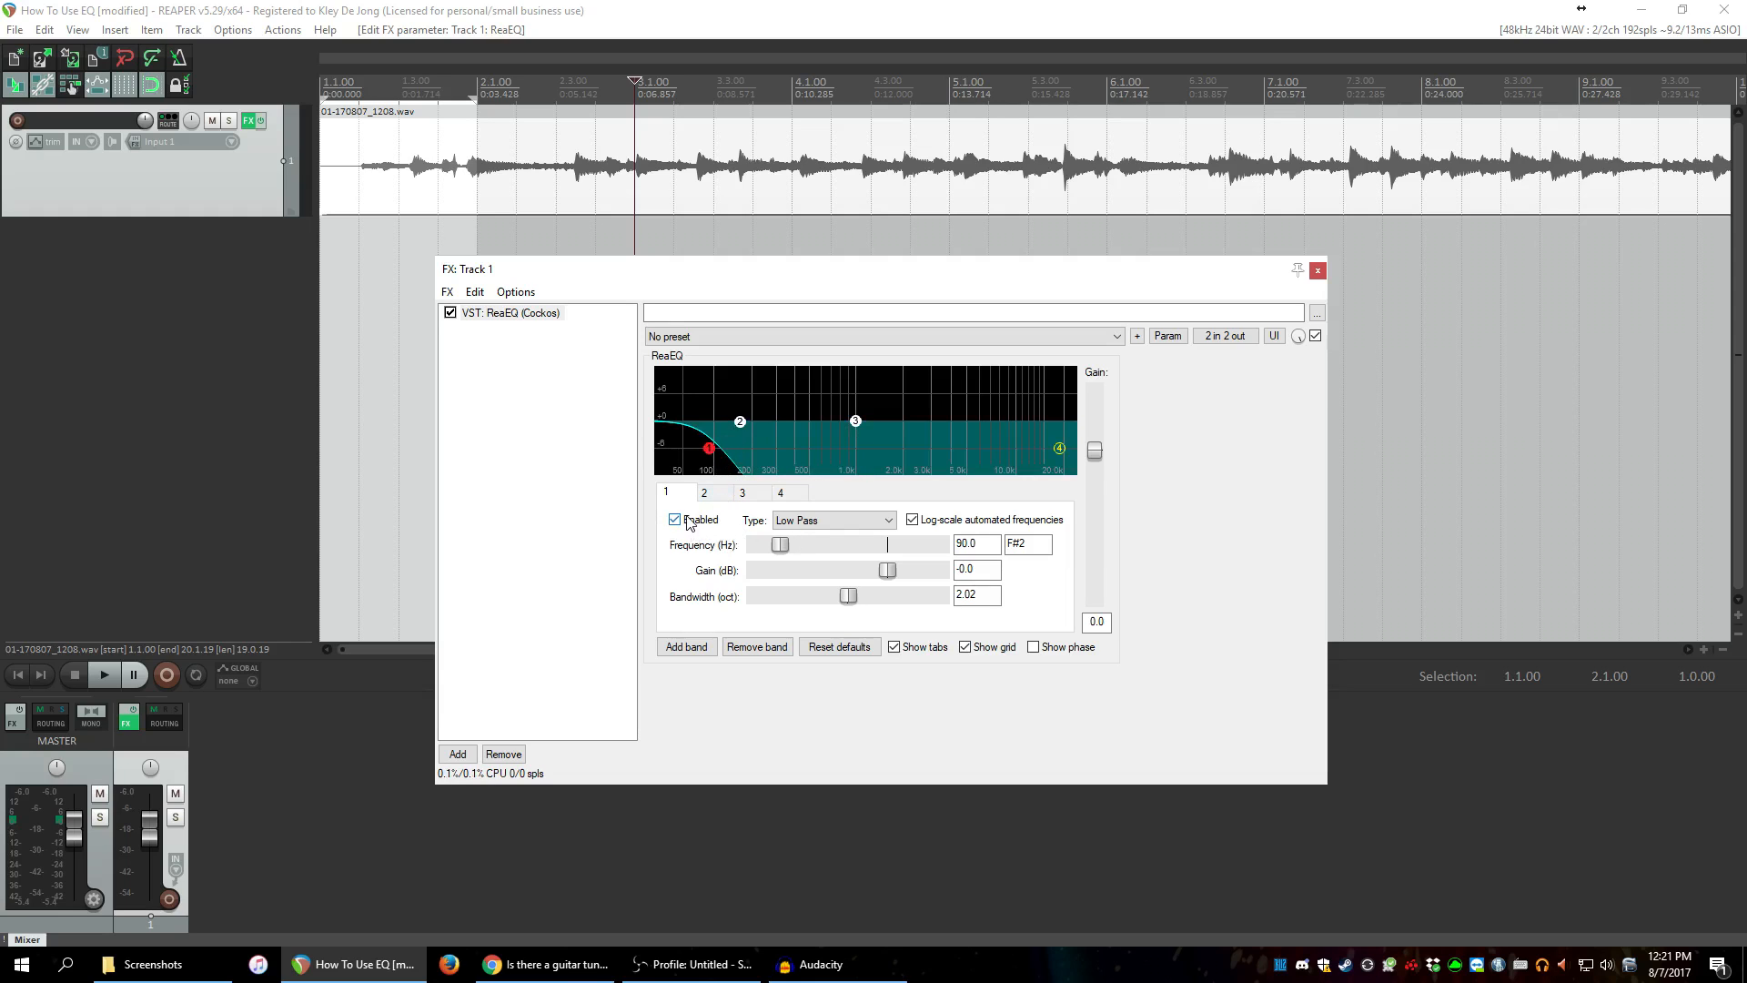
click(801, 519)
click(792, 569)
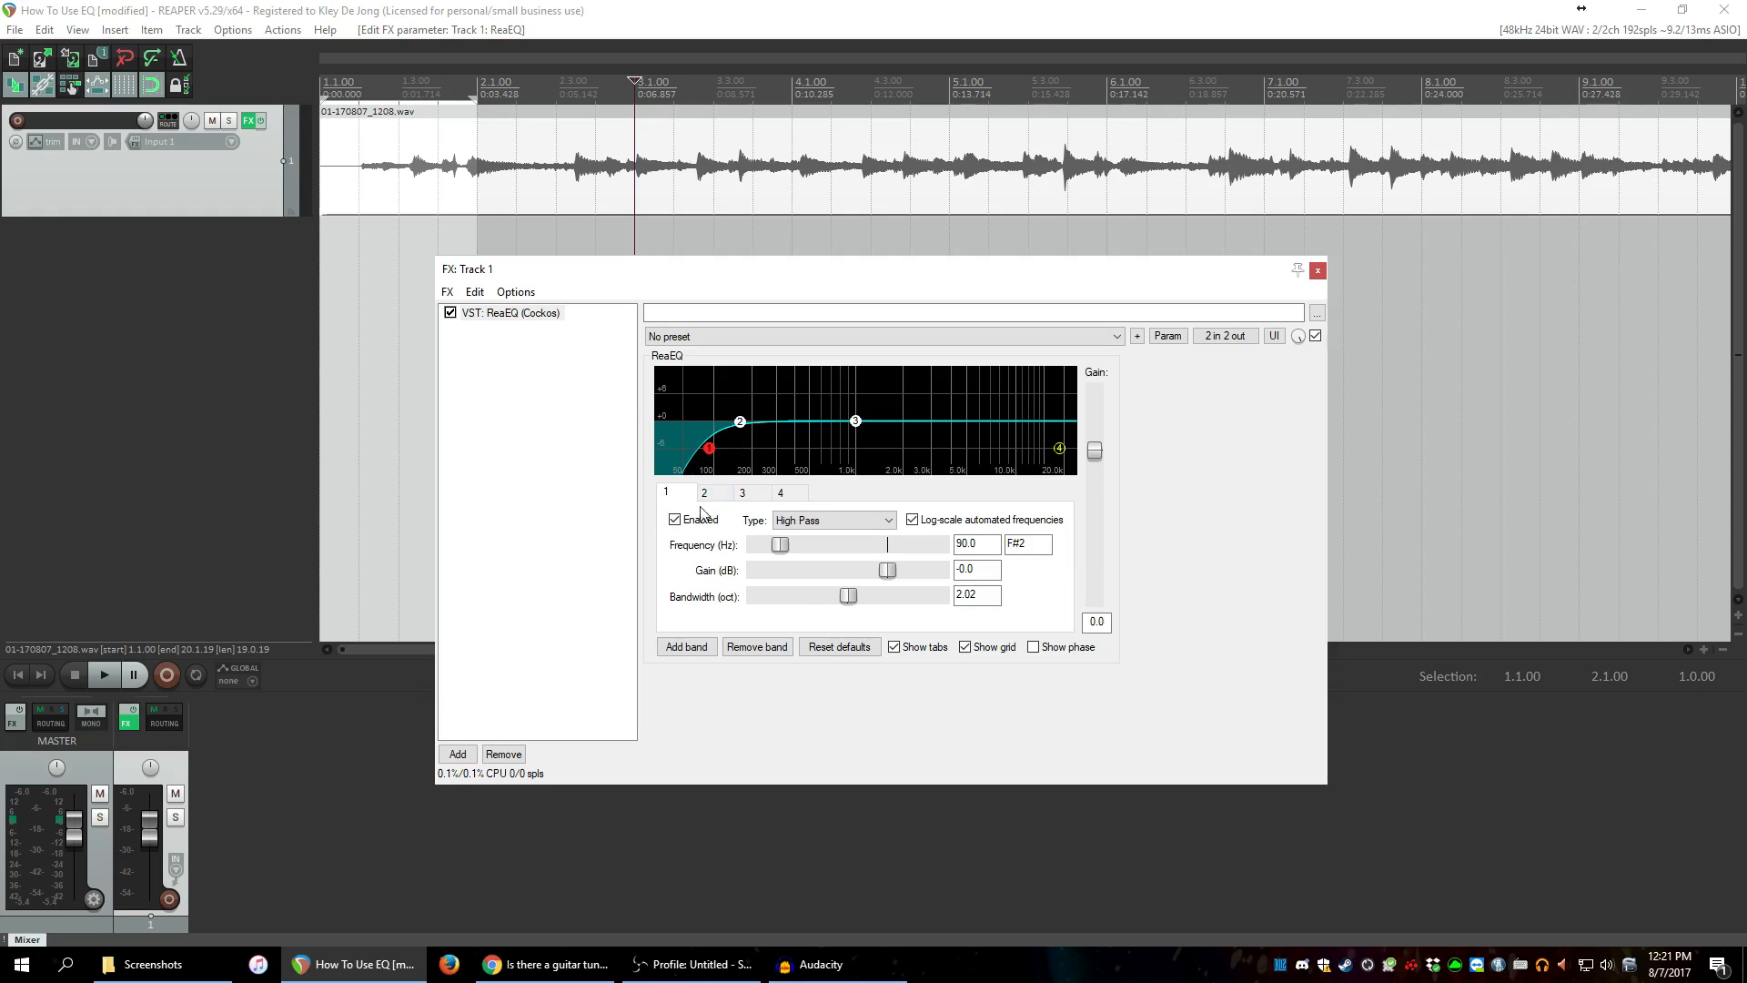
click(819, 519)
click(791, 573)
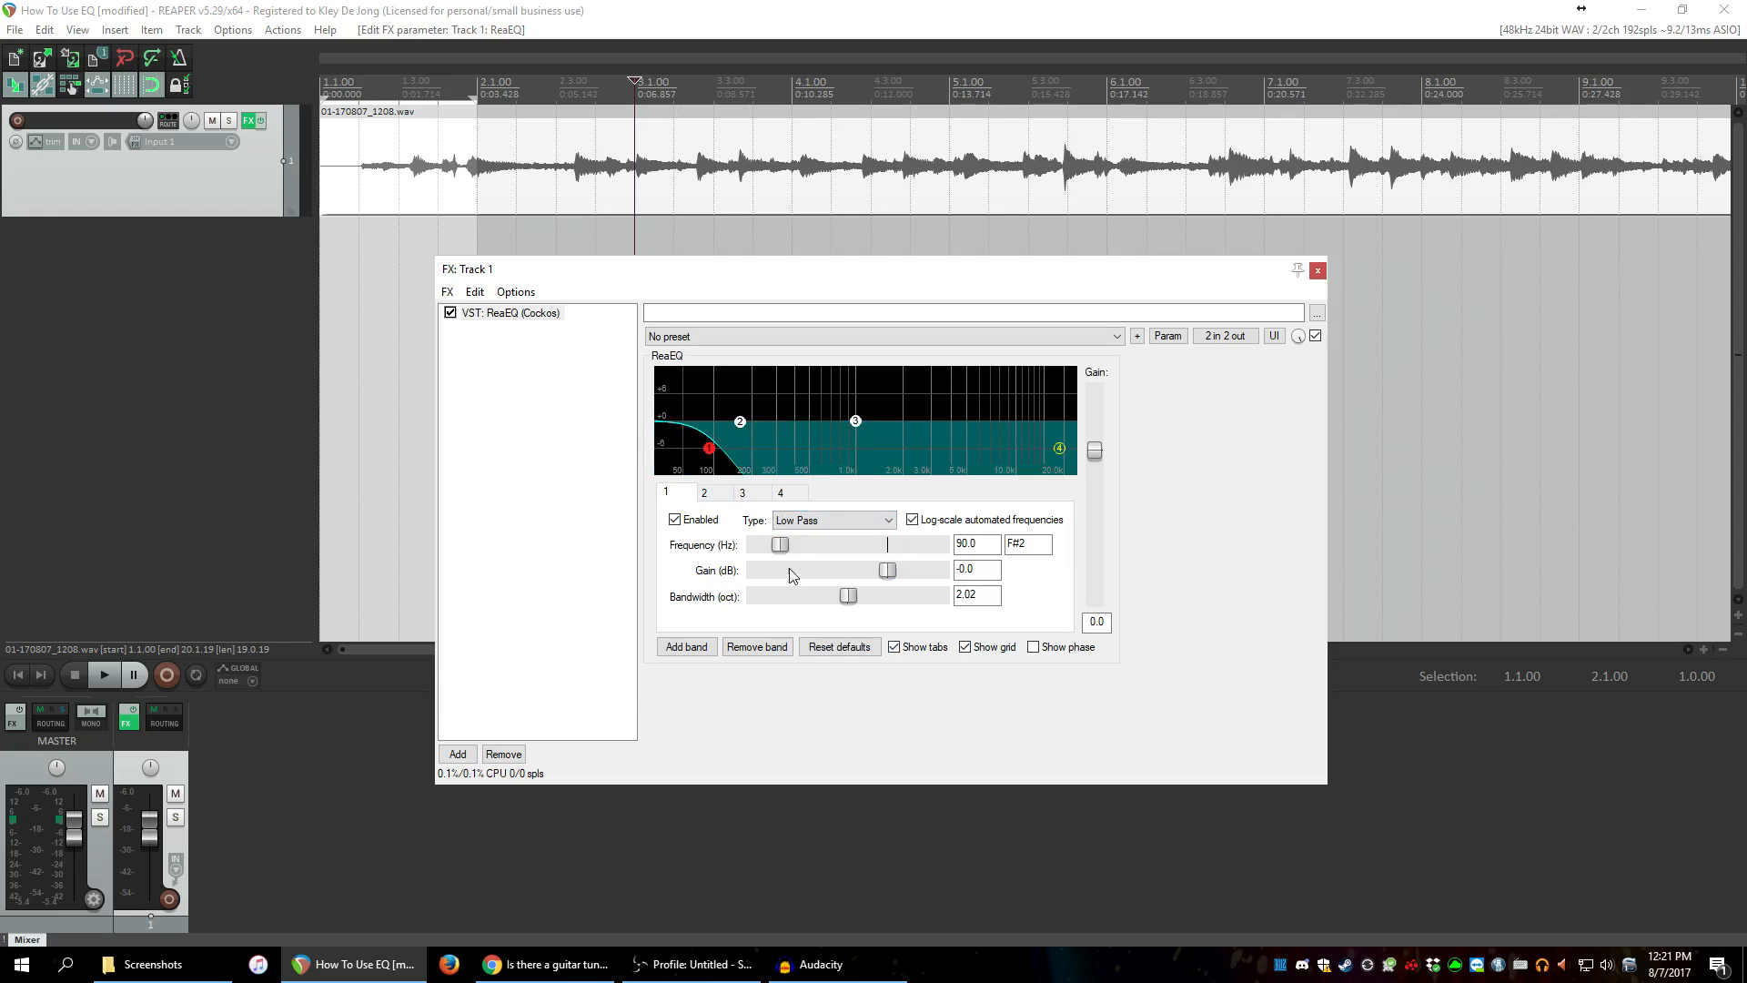
Play the track from 1.2.00 while toggling band 1's low-pass filter on and off, leave it disabled, and stop playback.
click(374, 173)
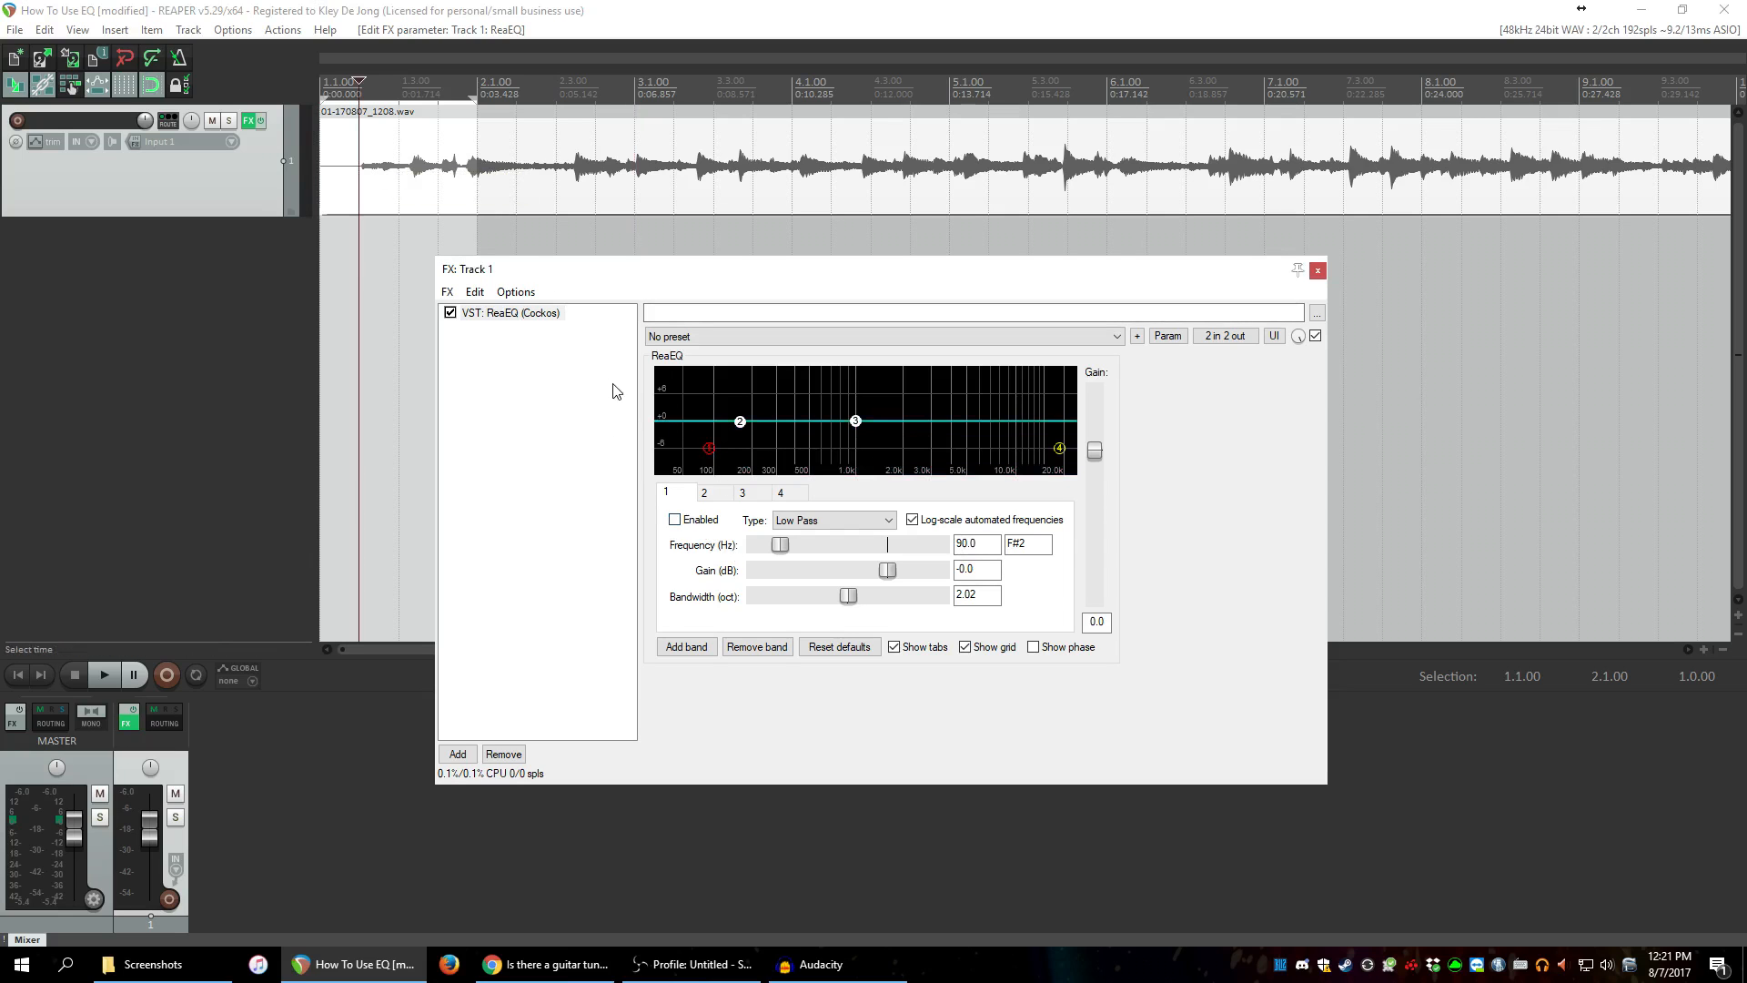
key(space)
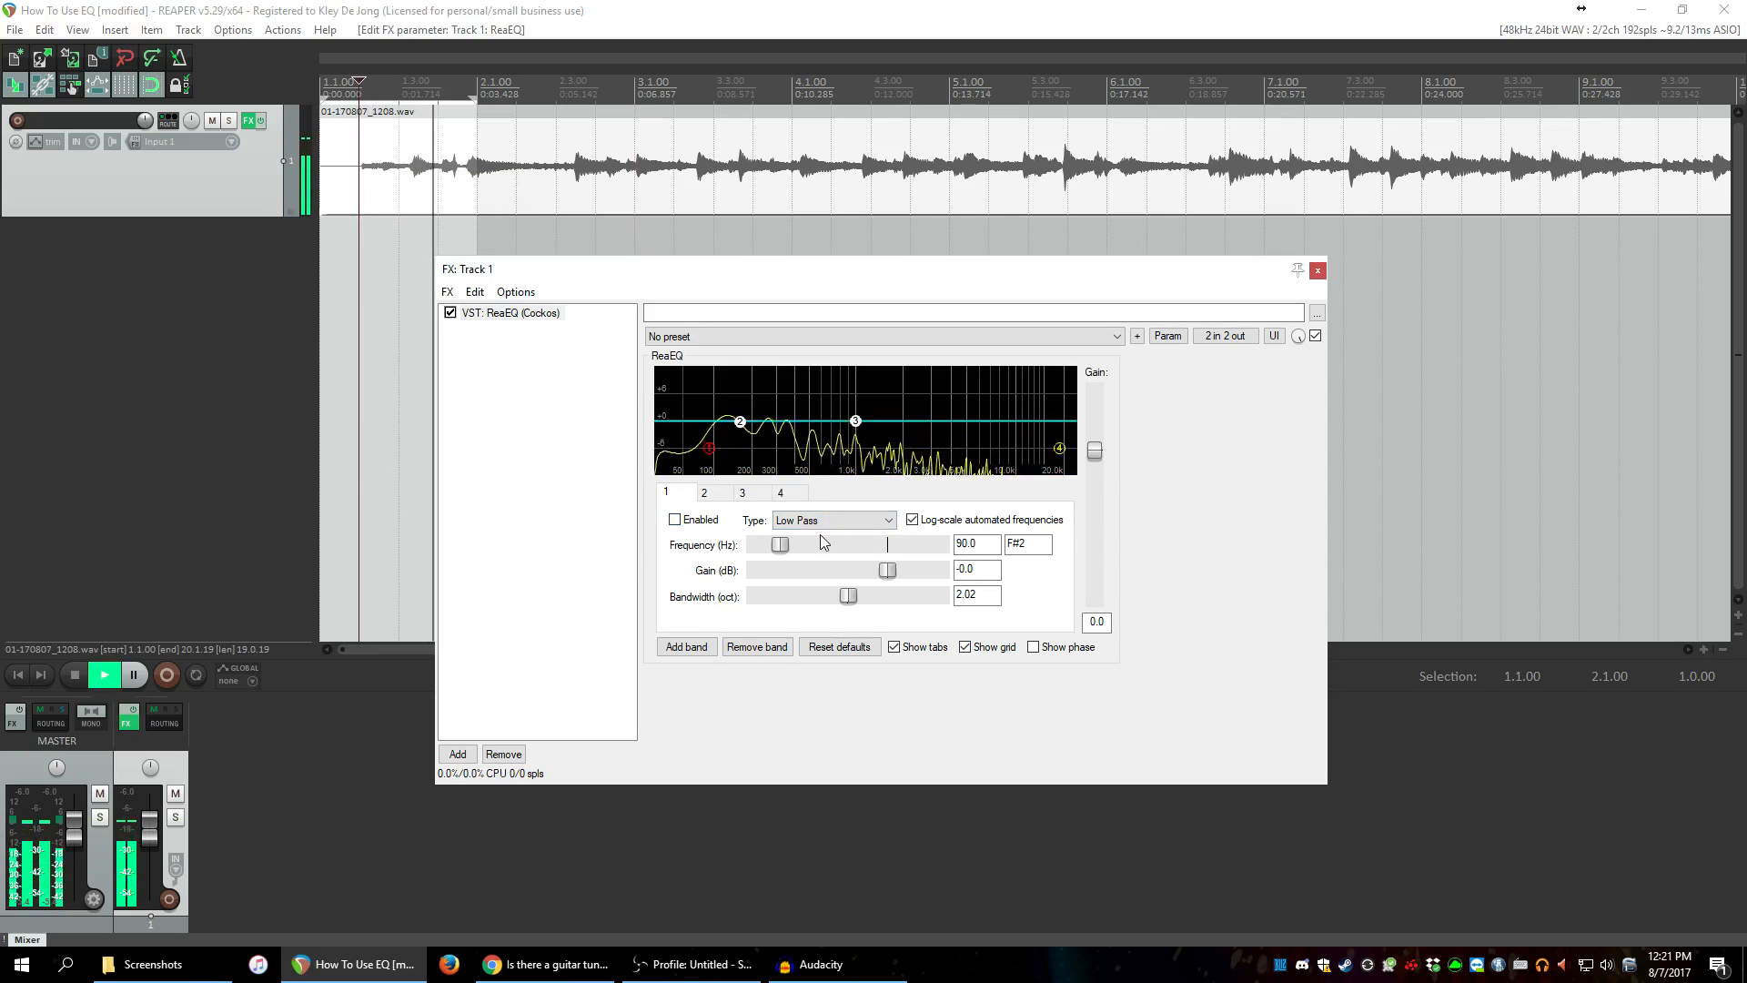
click(700, 526)
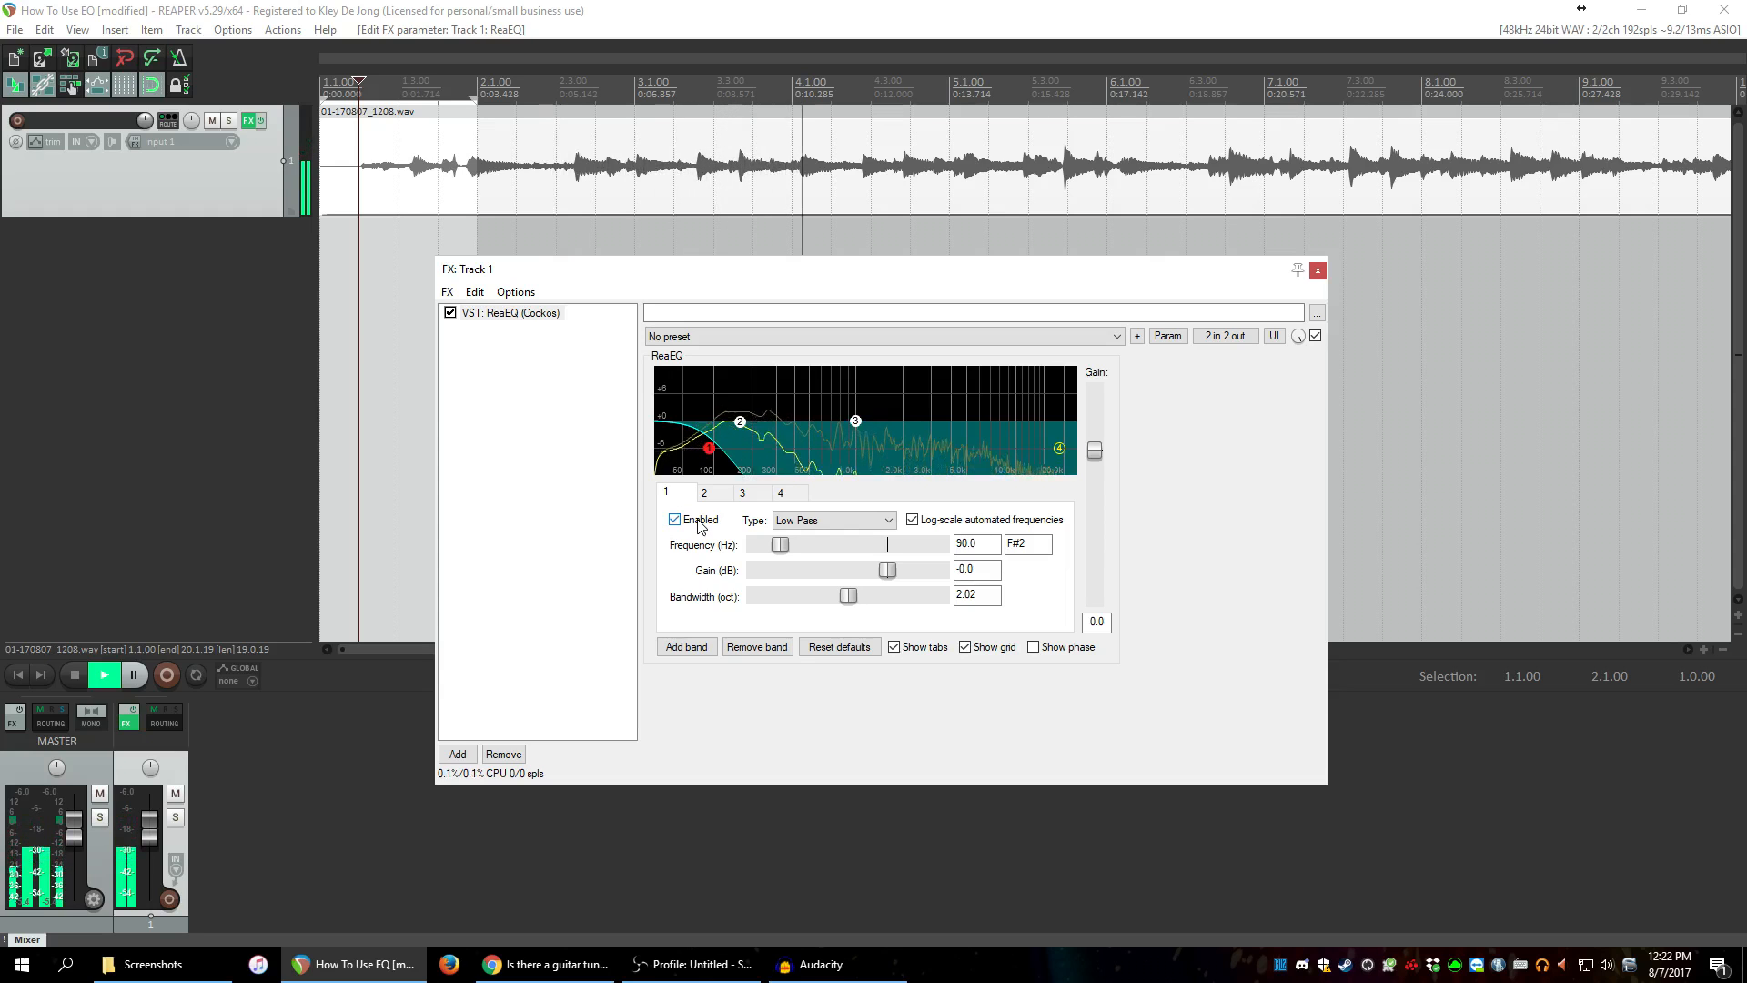
click(698, 524)
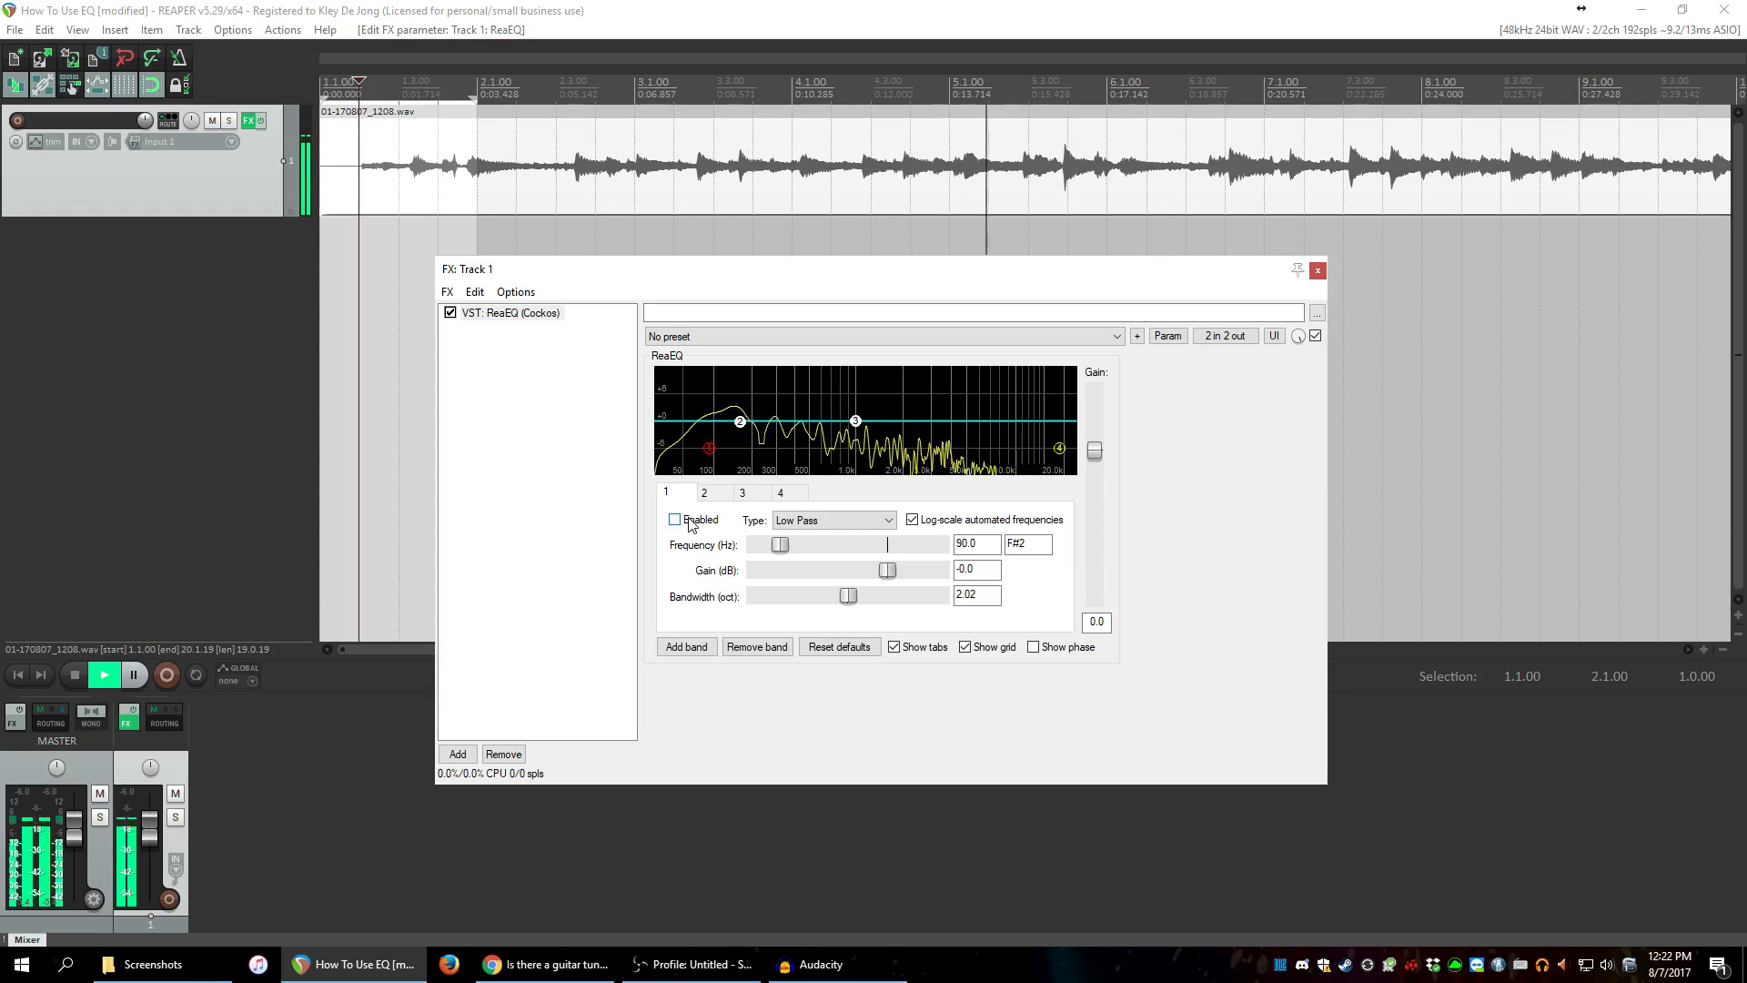
click(690, 525)
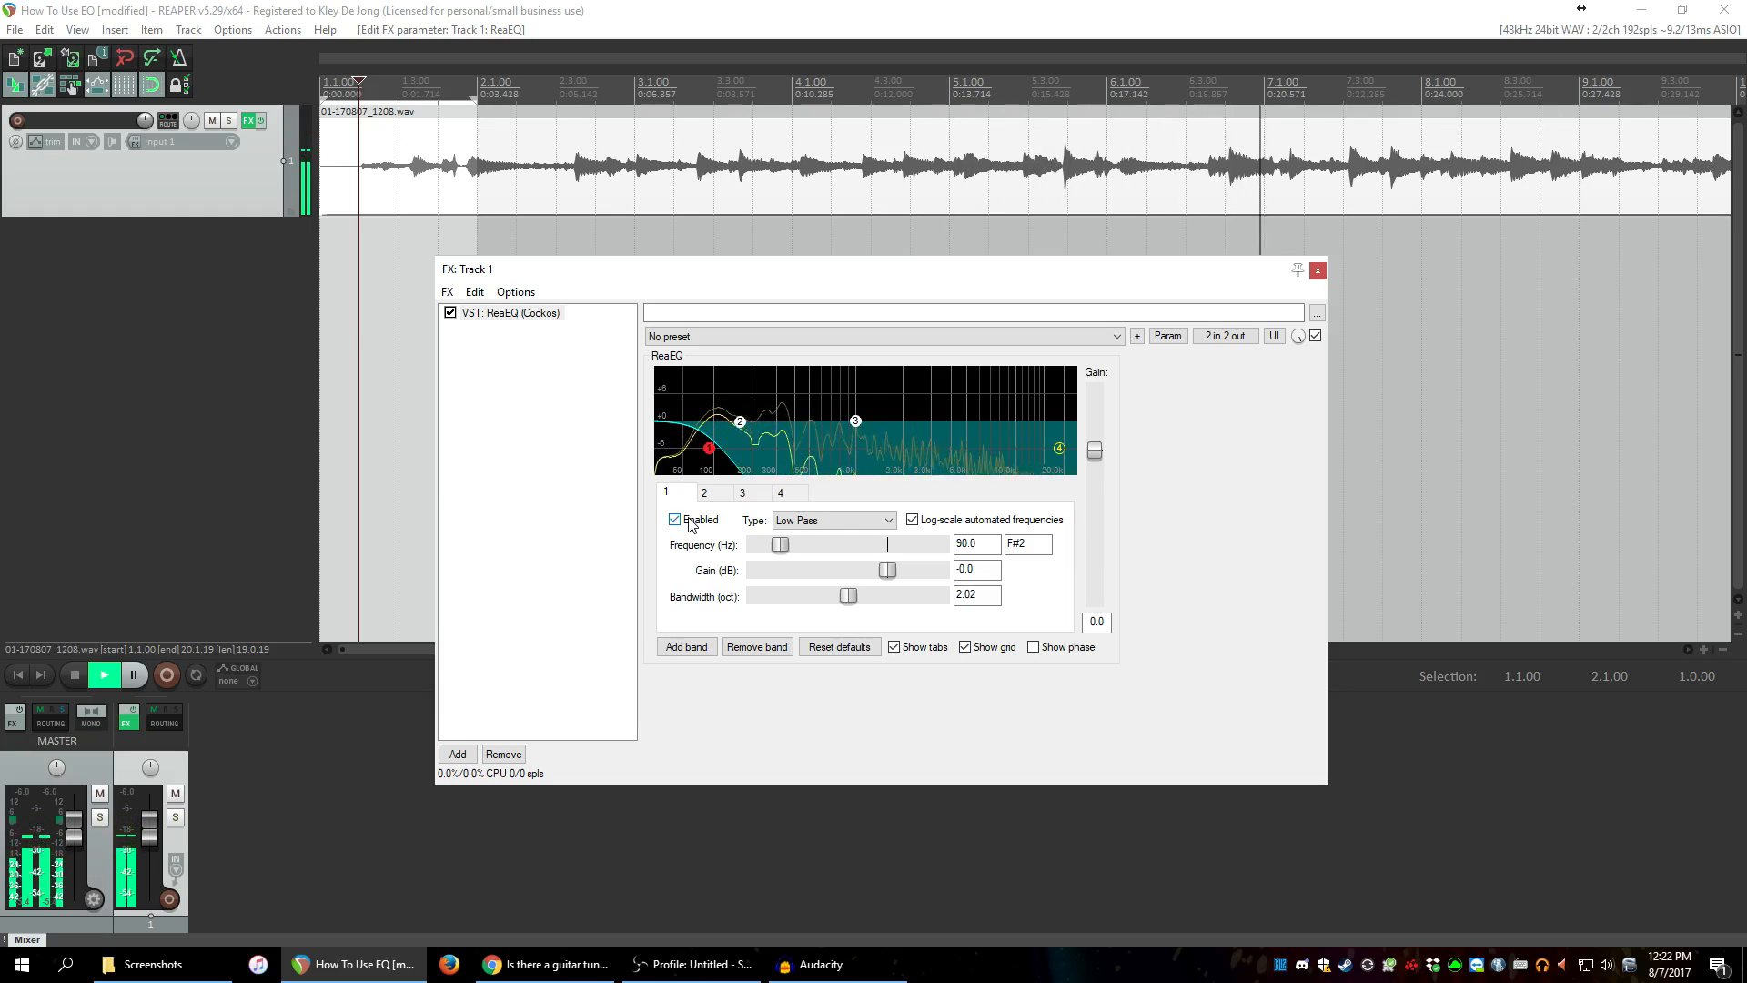
click(676, 523)
key(space)
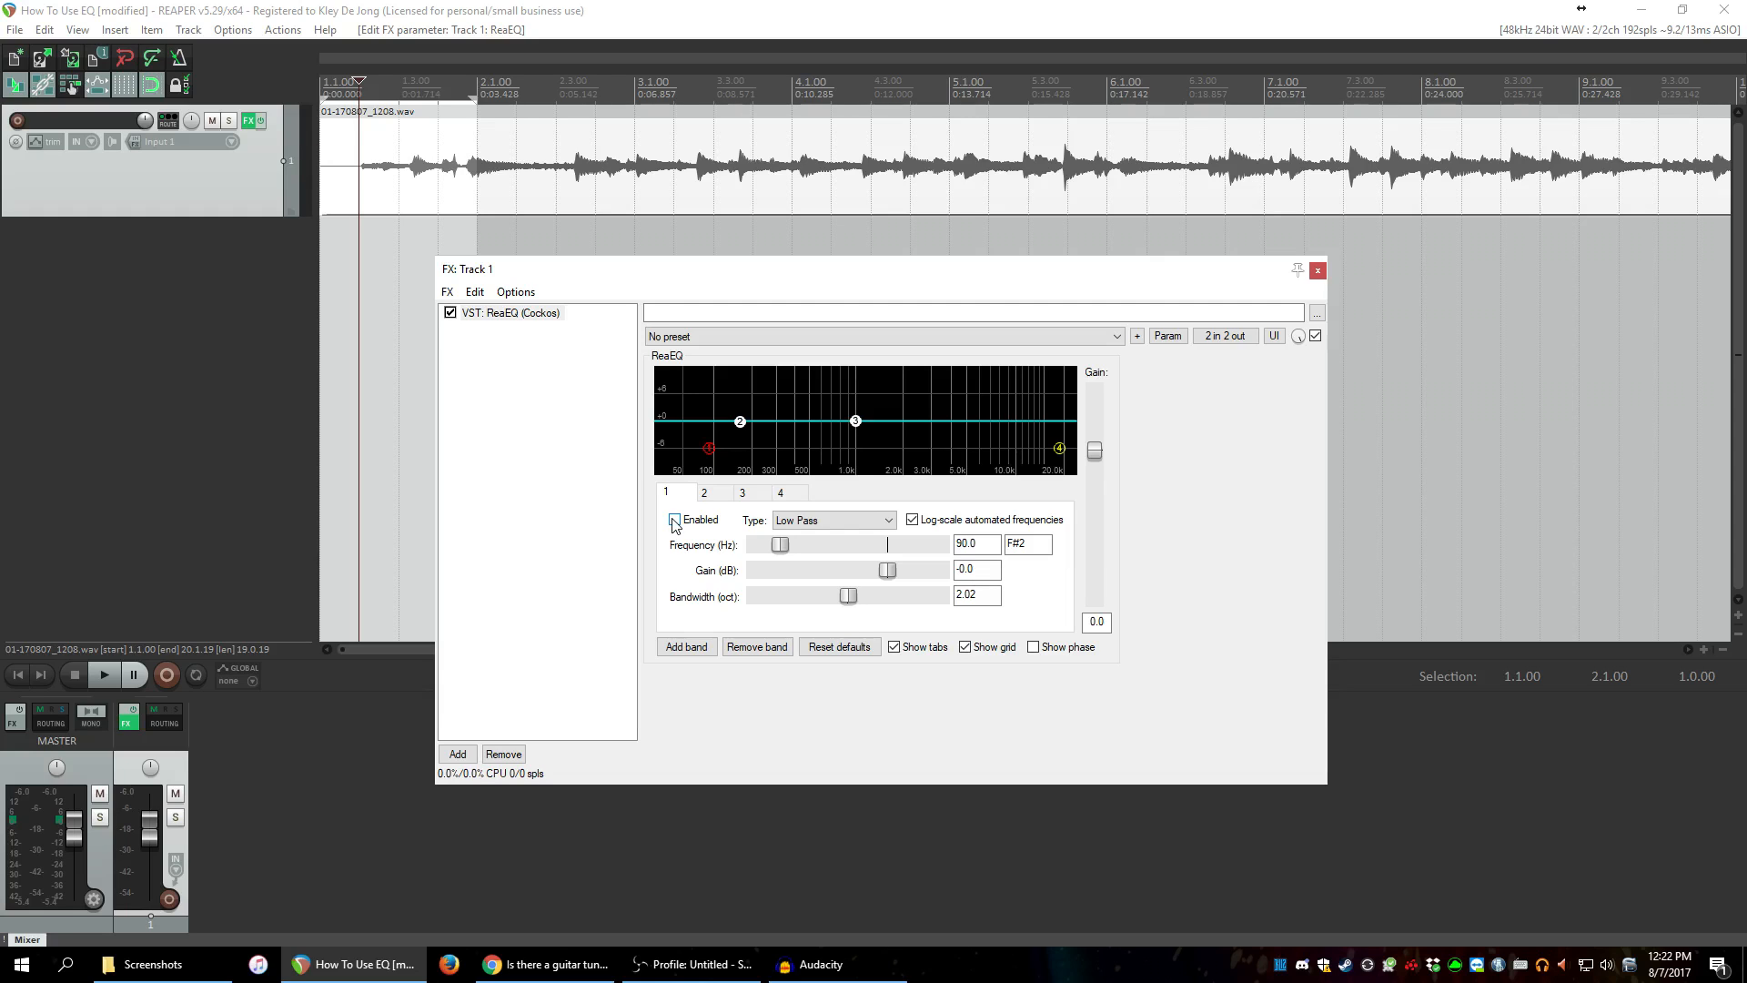
Set band 1's type to High Pass, enable the band, and place the edit cursor at 1.2.00.
click(853, 521)
click(846, 577)
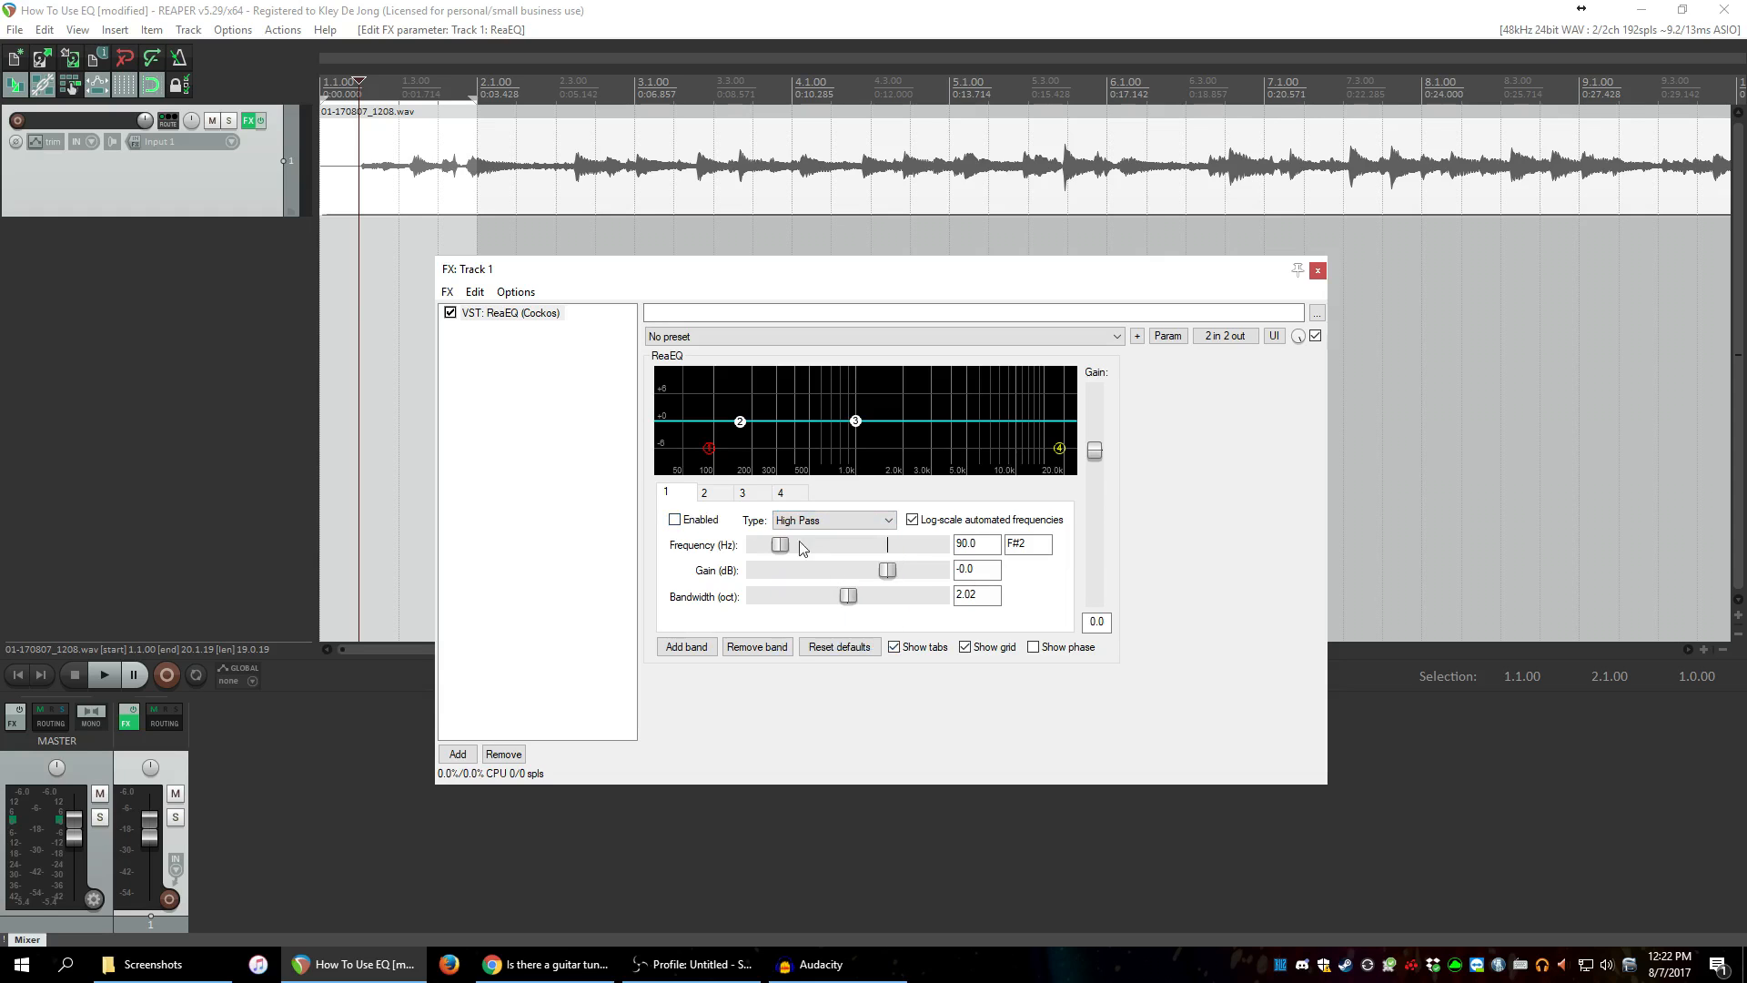
click(676, 519)
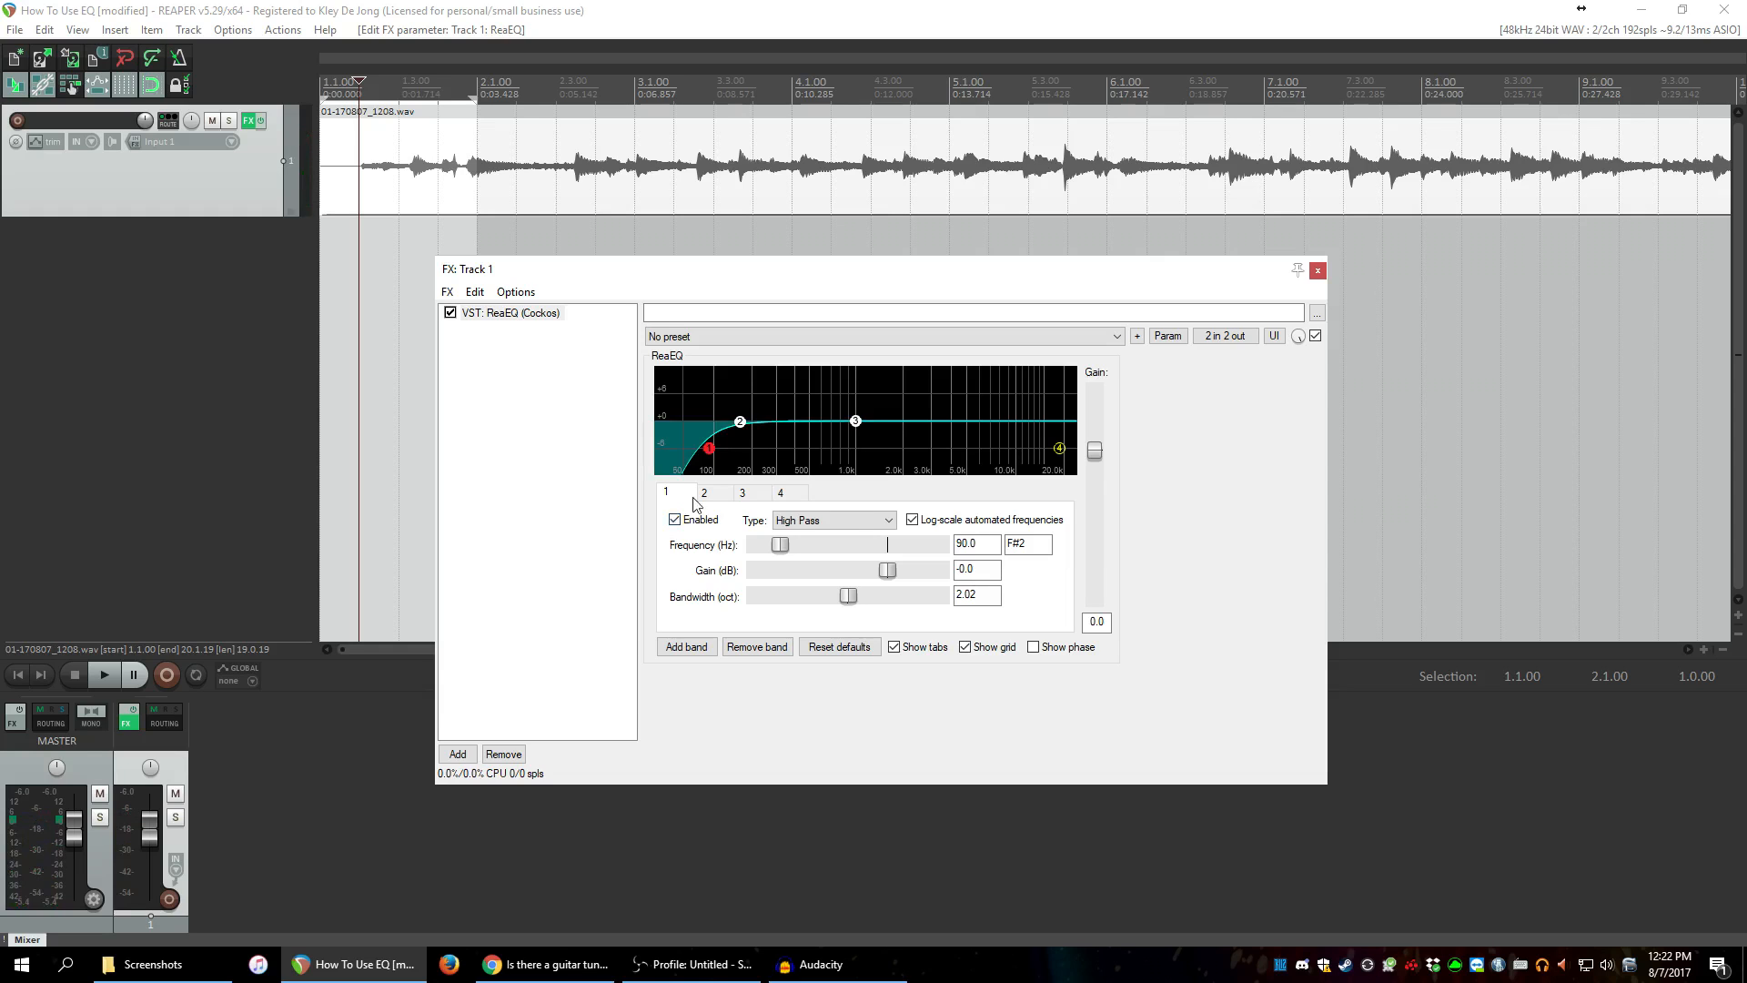
click(363, 202)
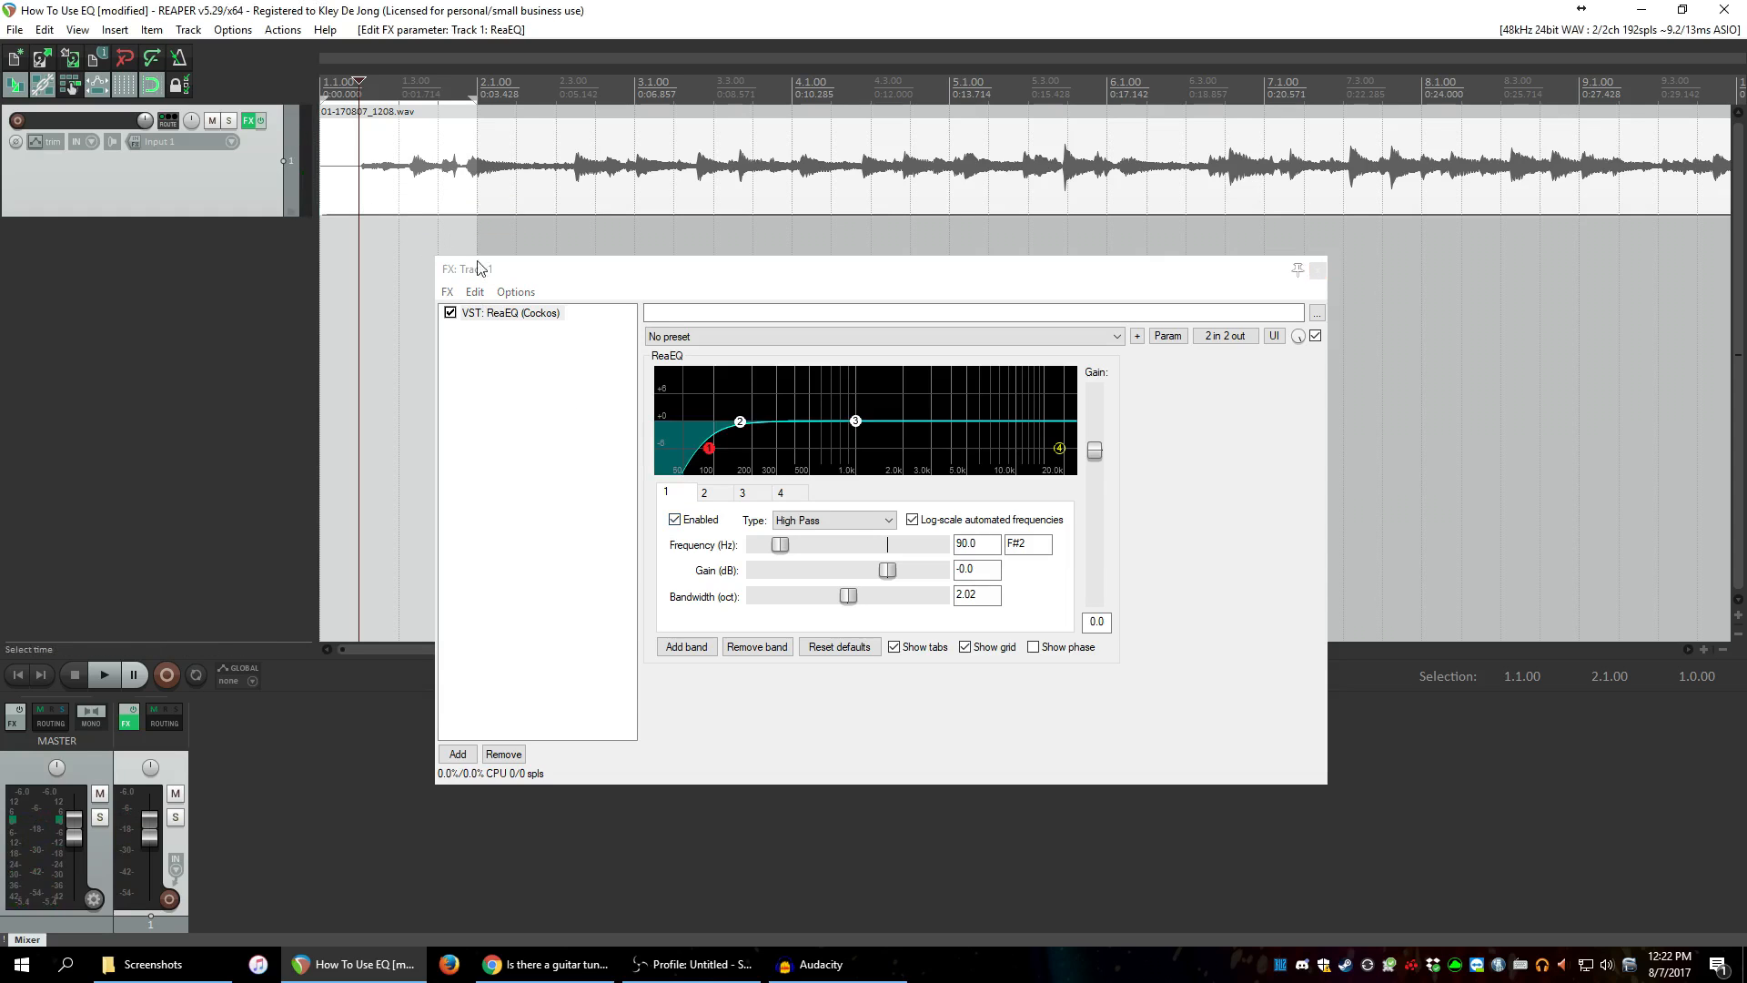
Disable band 1, play the track from 1.2.00 while toggling its high-pass filter, and stop playback with the band enabled.
click(675, 520)
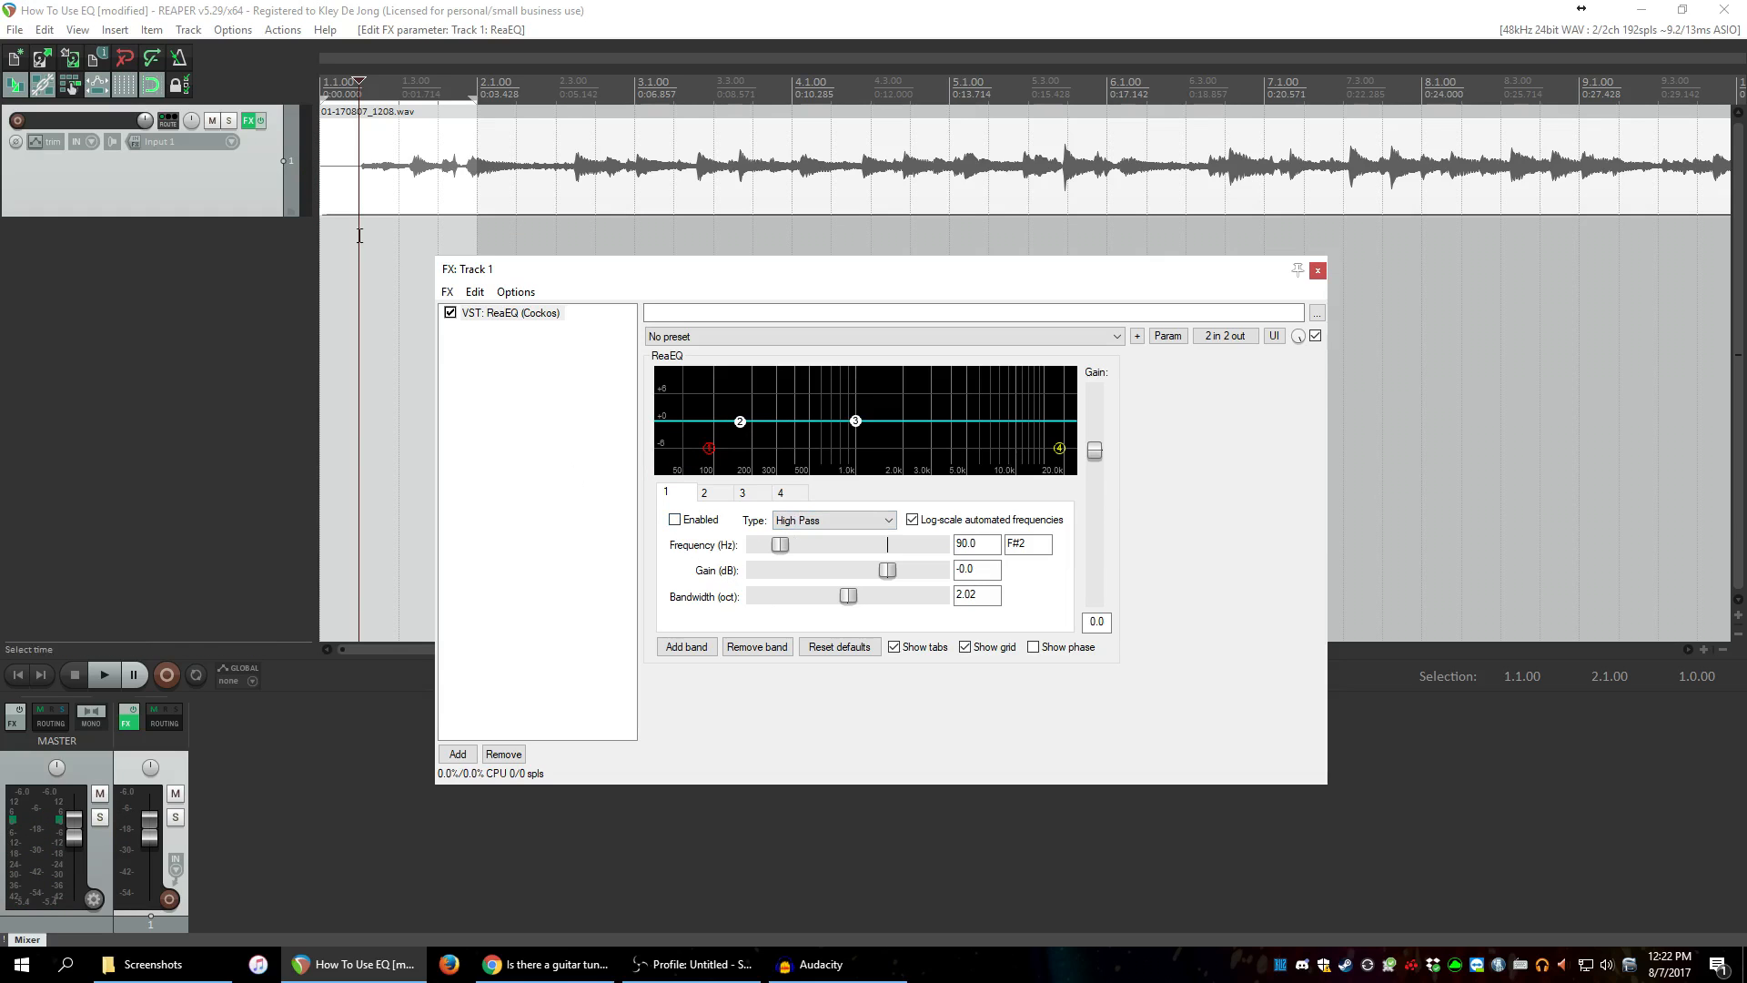
click(359, 181)
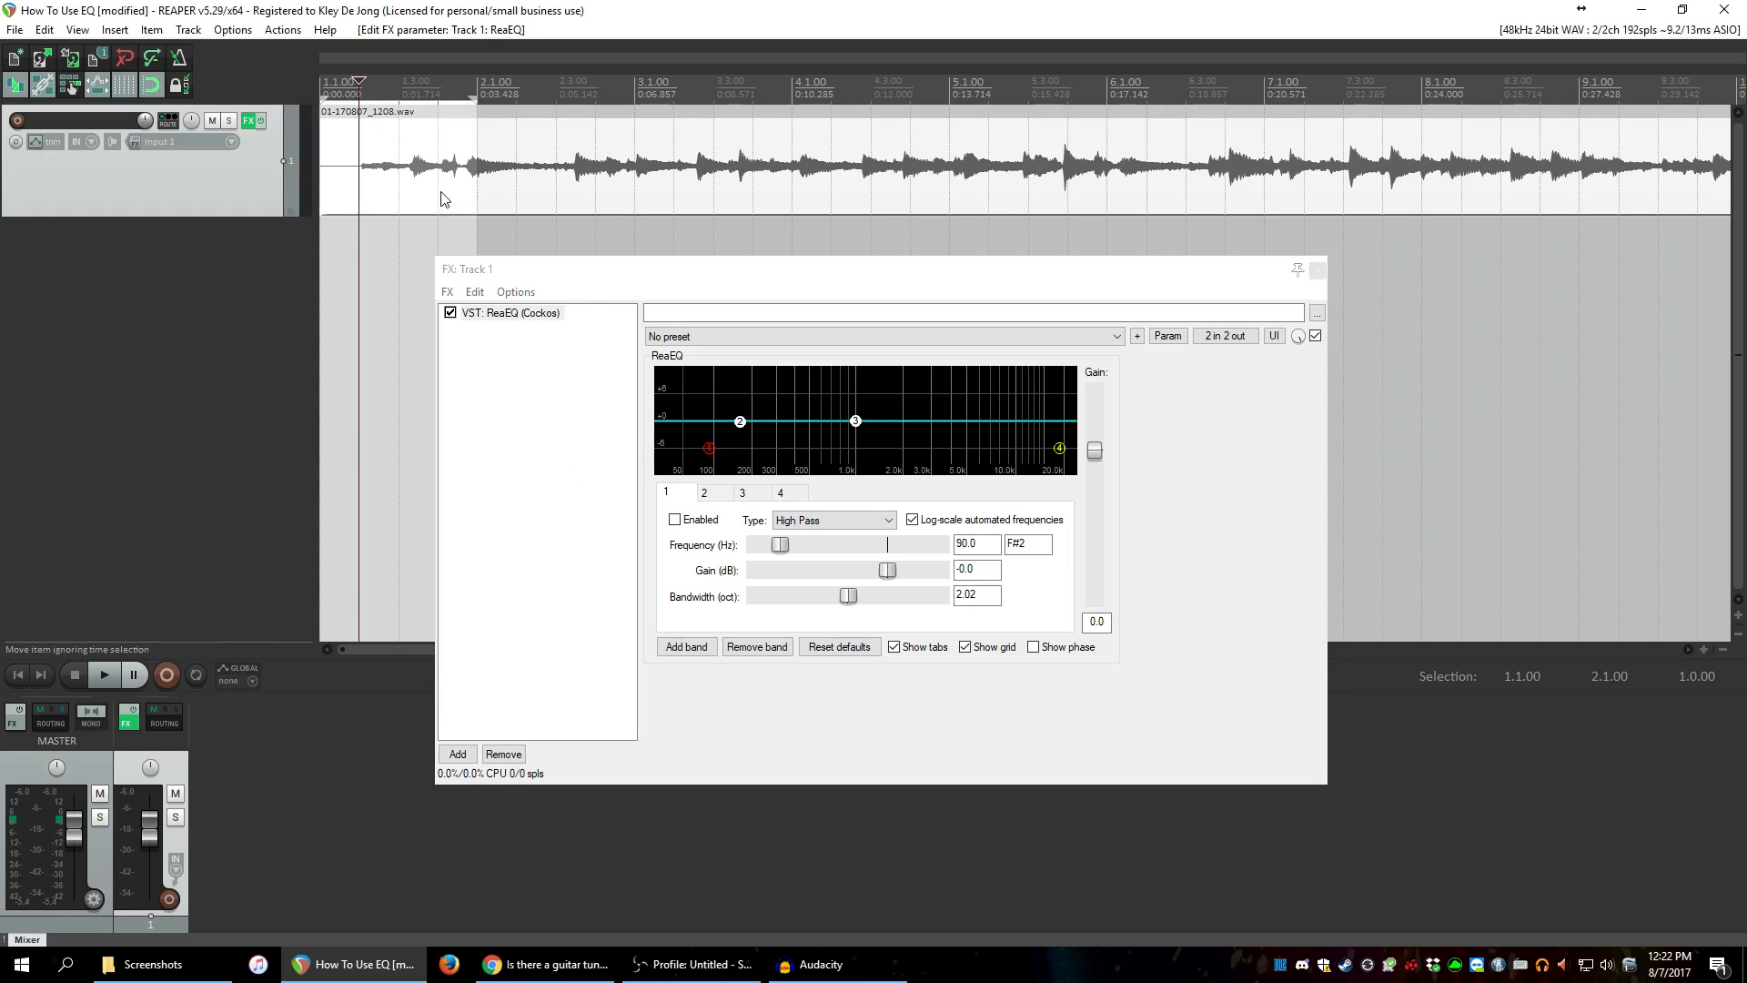
key(space)
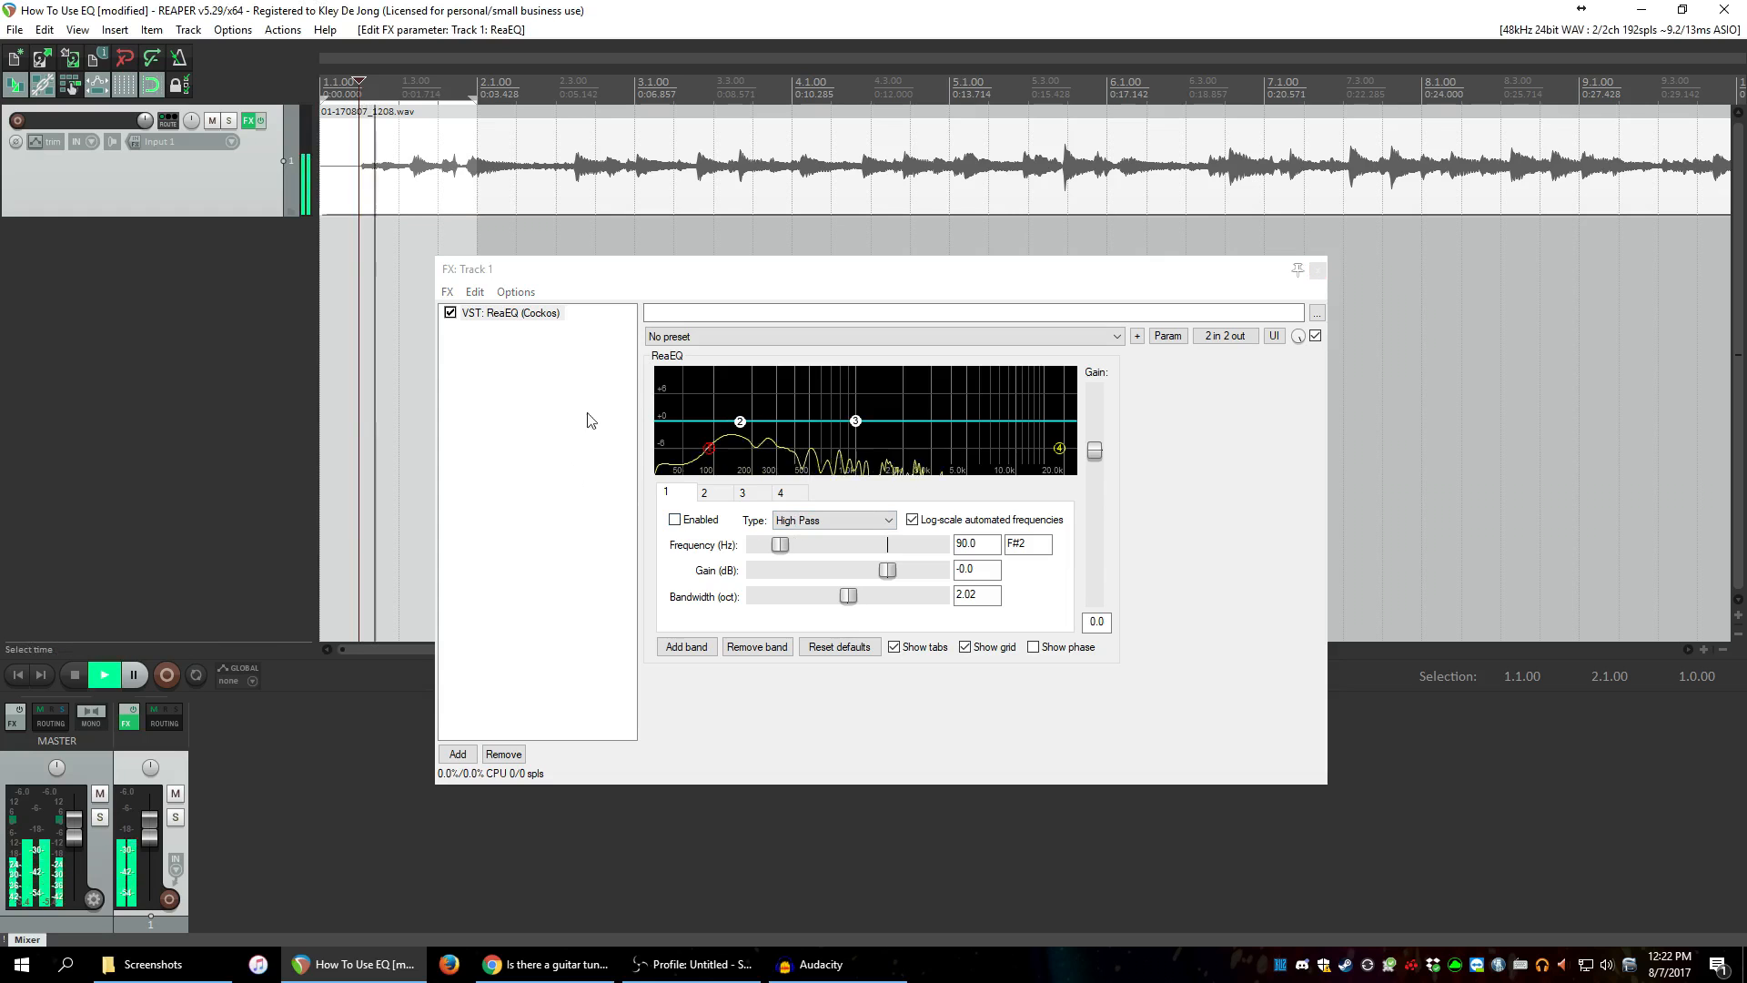
click(675, 520)
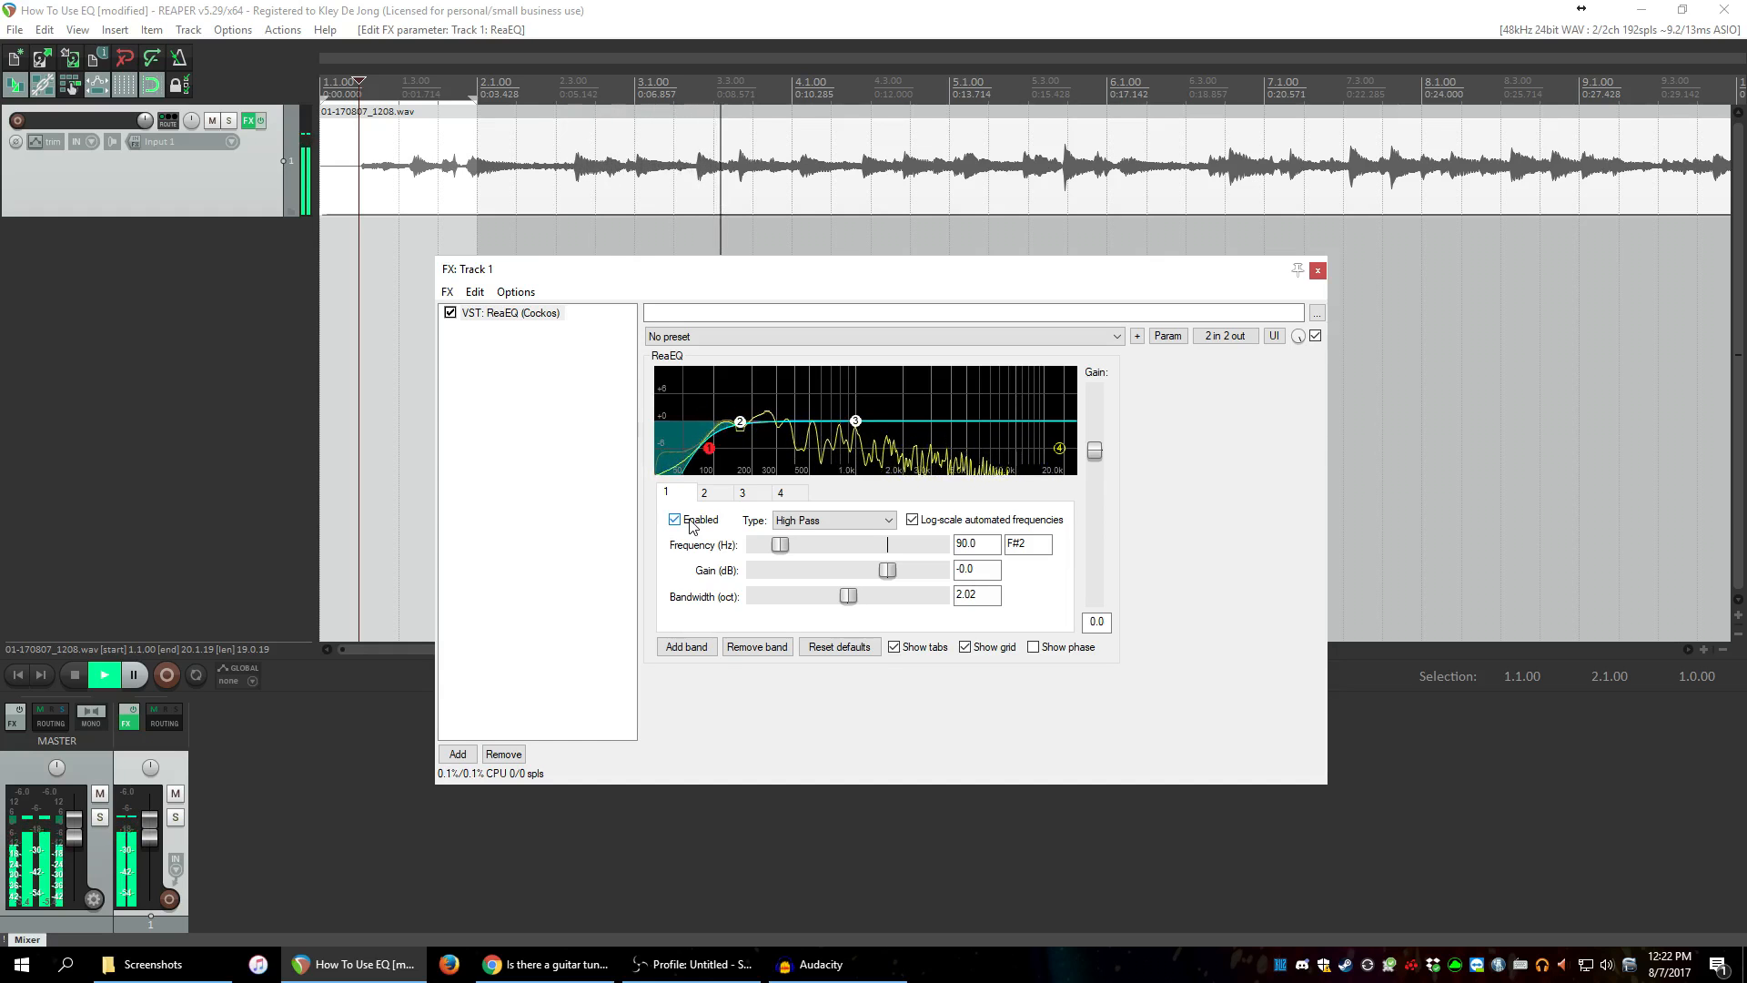
click(690, 524)
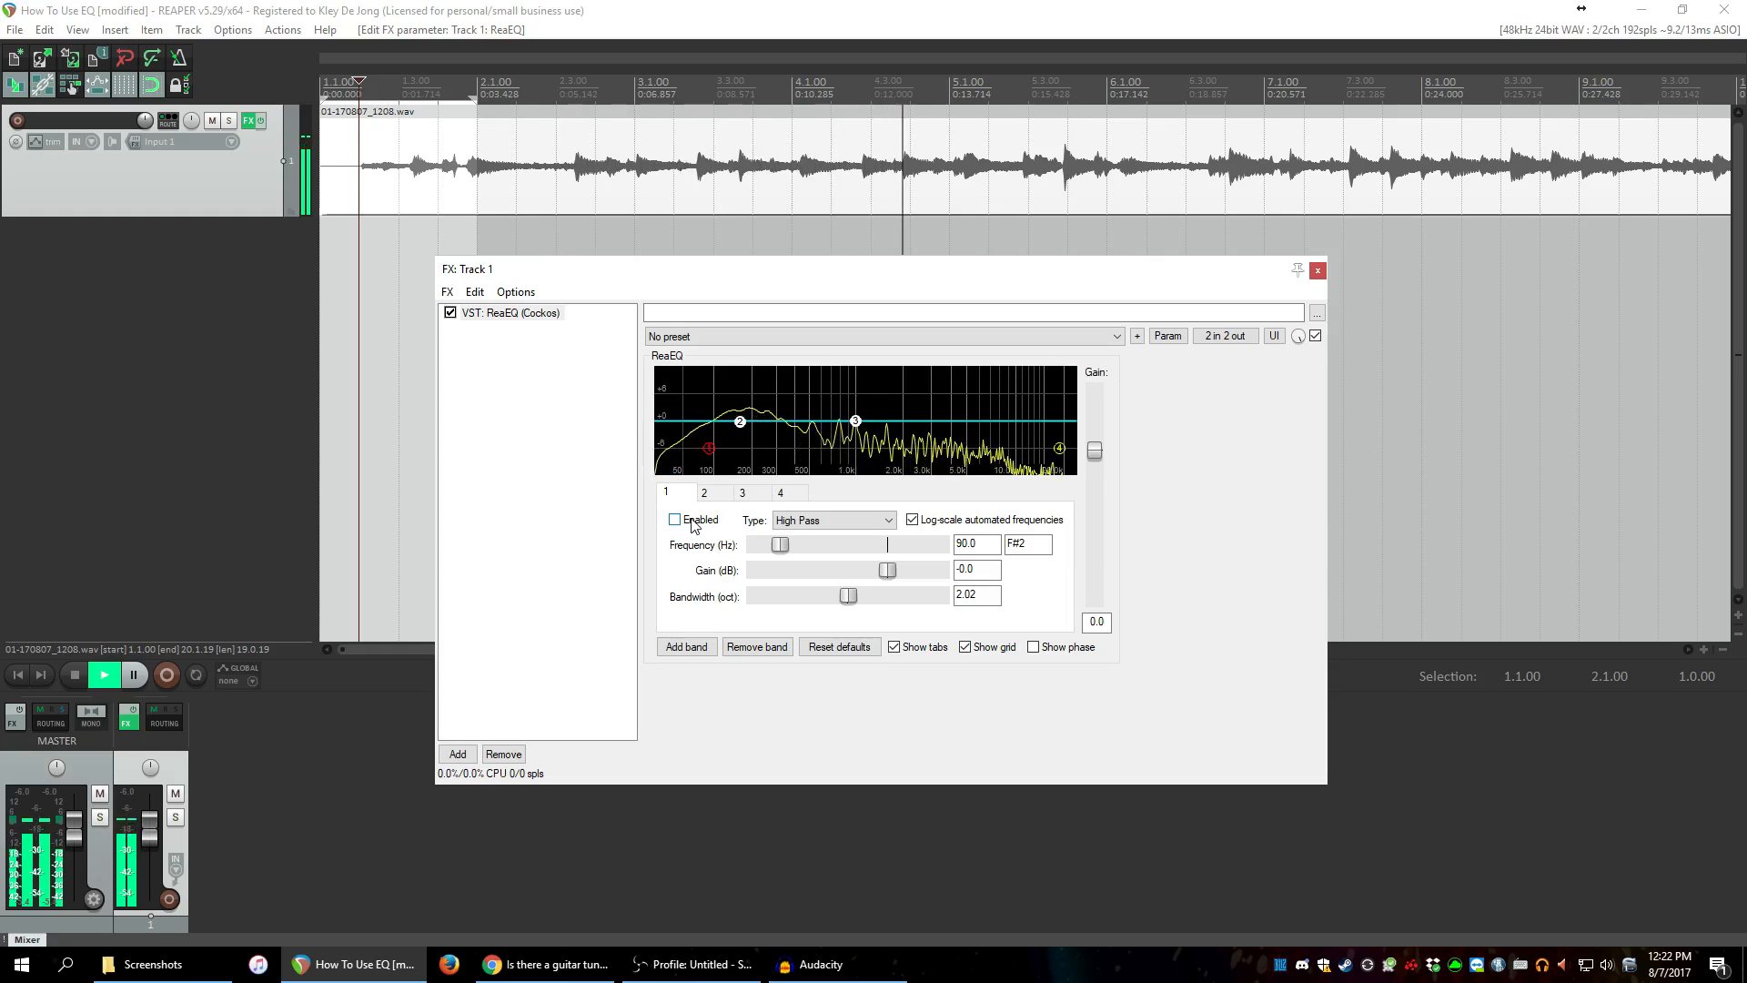
click(694, 523)
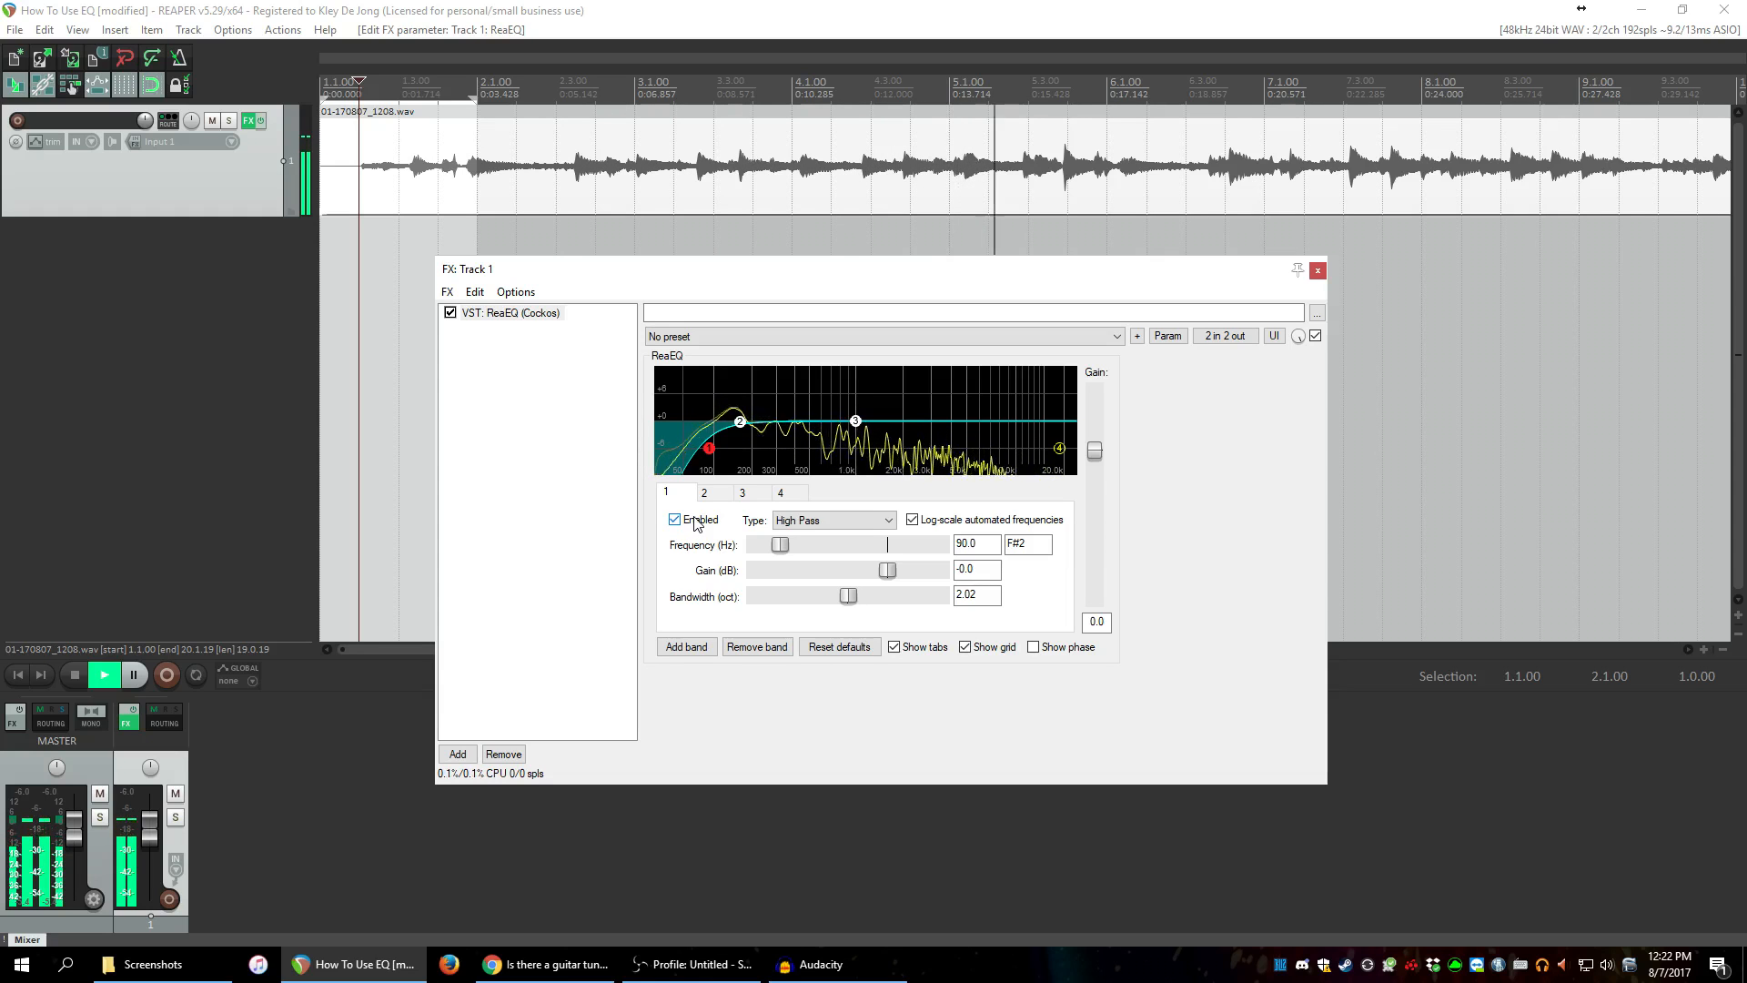
key(space)
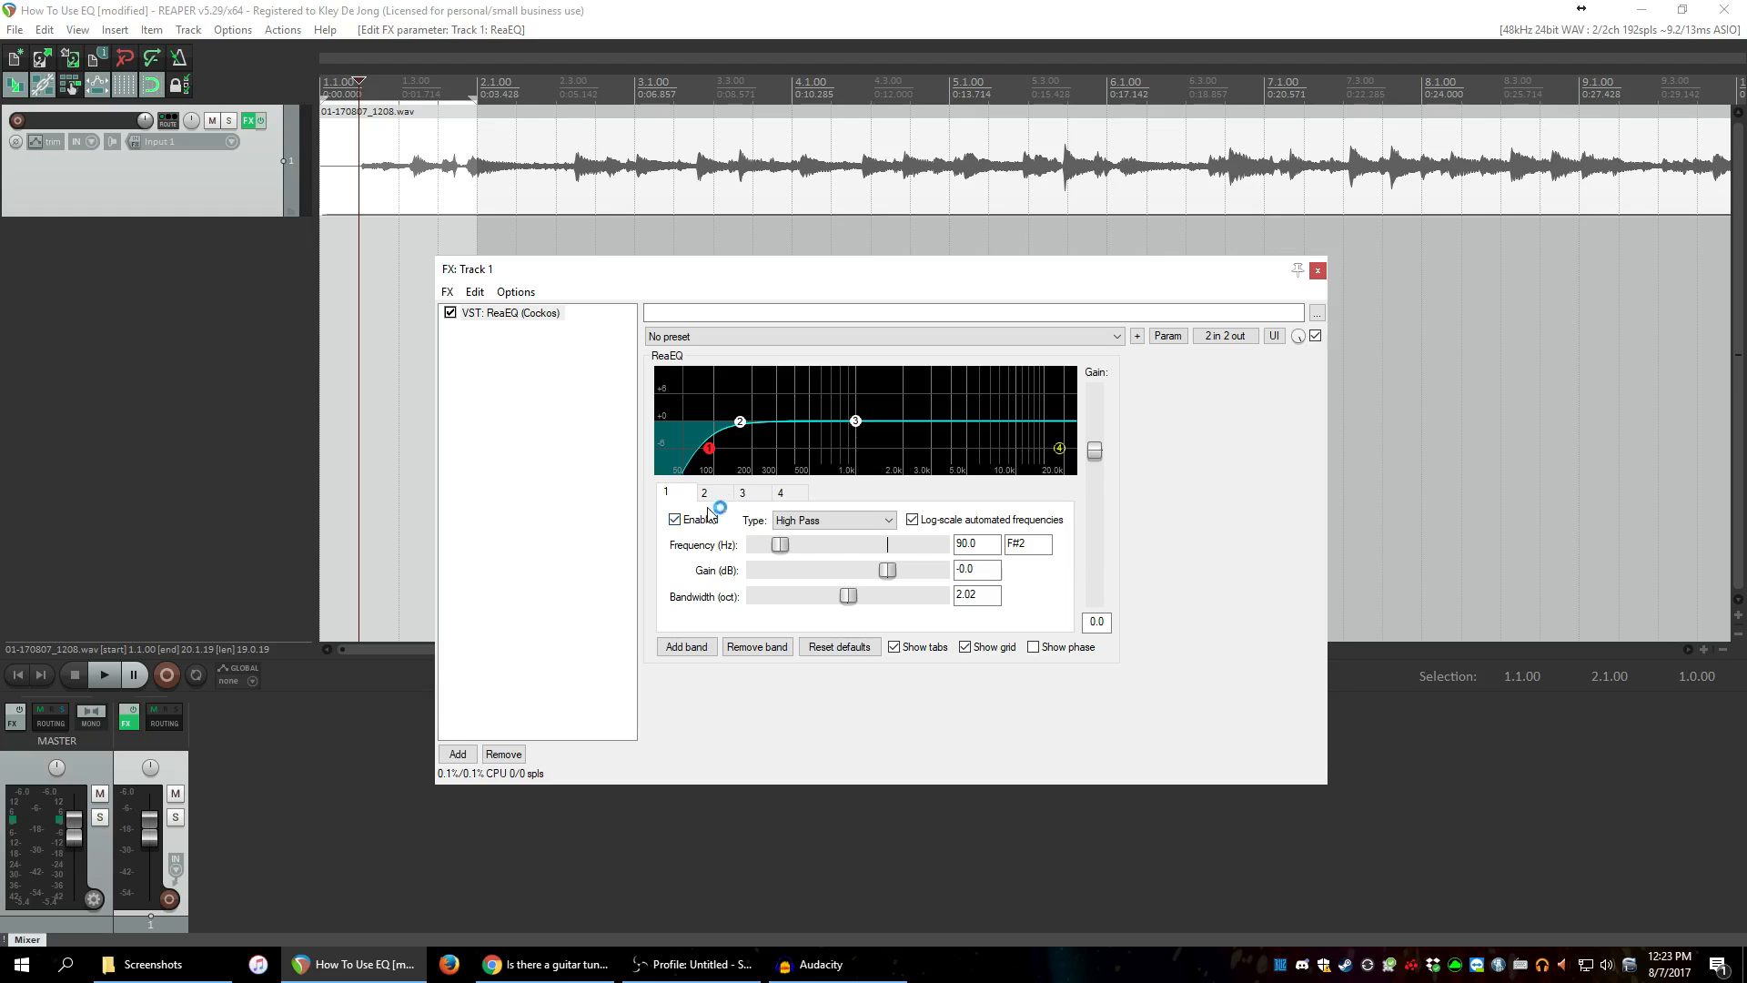
Audition band 1's high-pass filter at about 240 Hz by toggling it during playback, lower its frequency to about 89 Hz, and stop playback.
drag(789, 537, 808, 548)
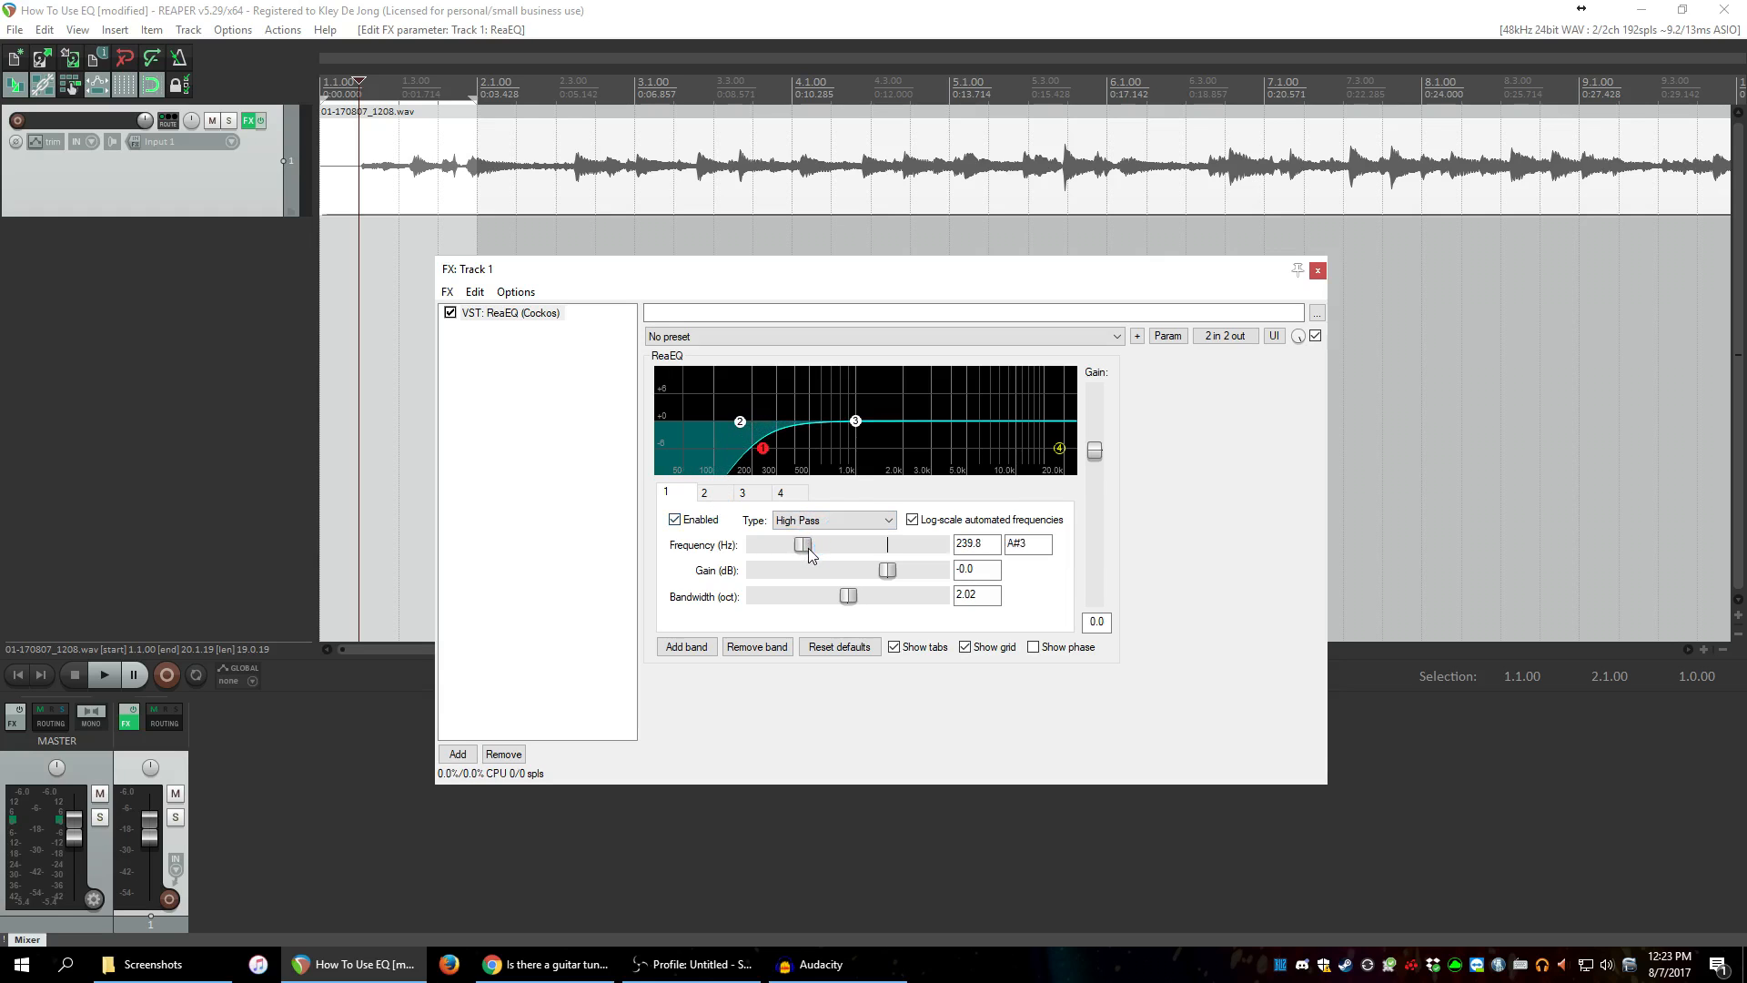
key(space)
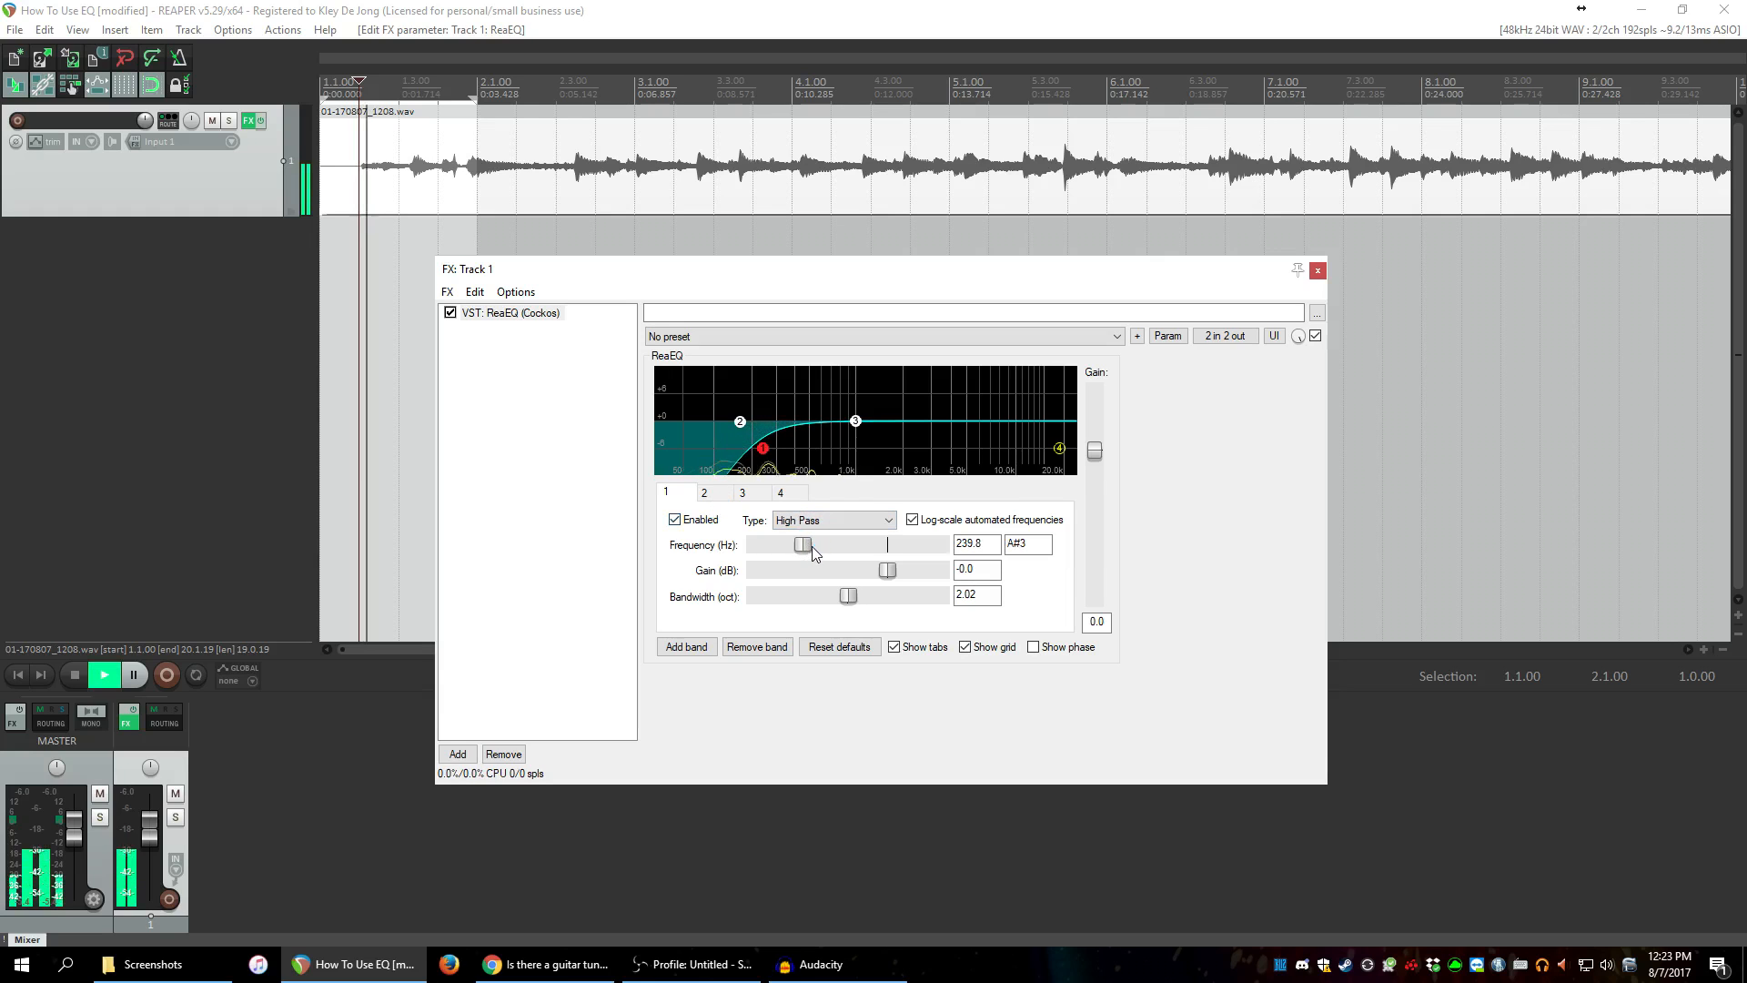
click(674, 520)
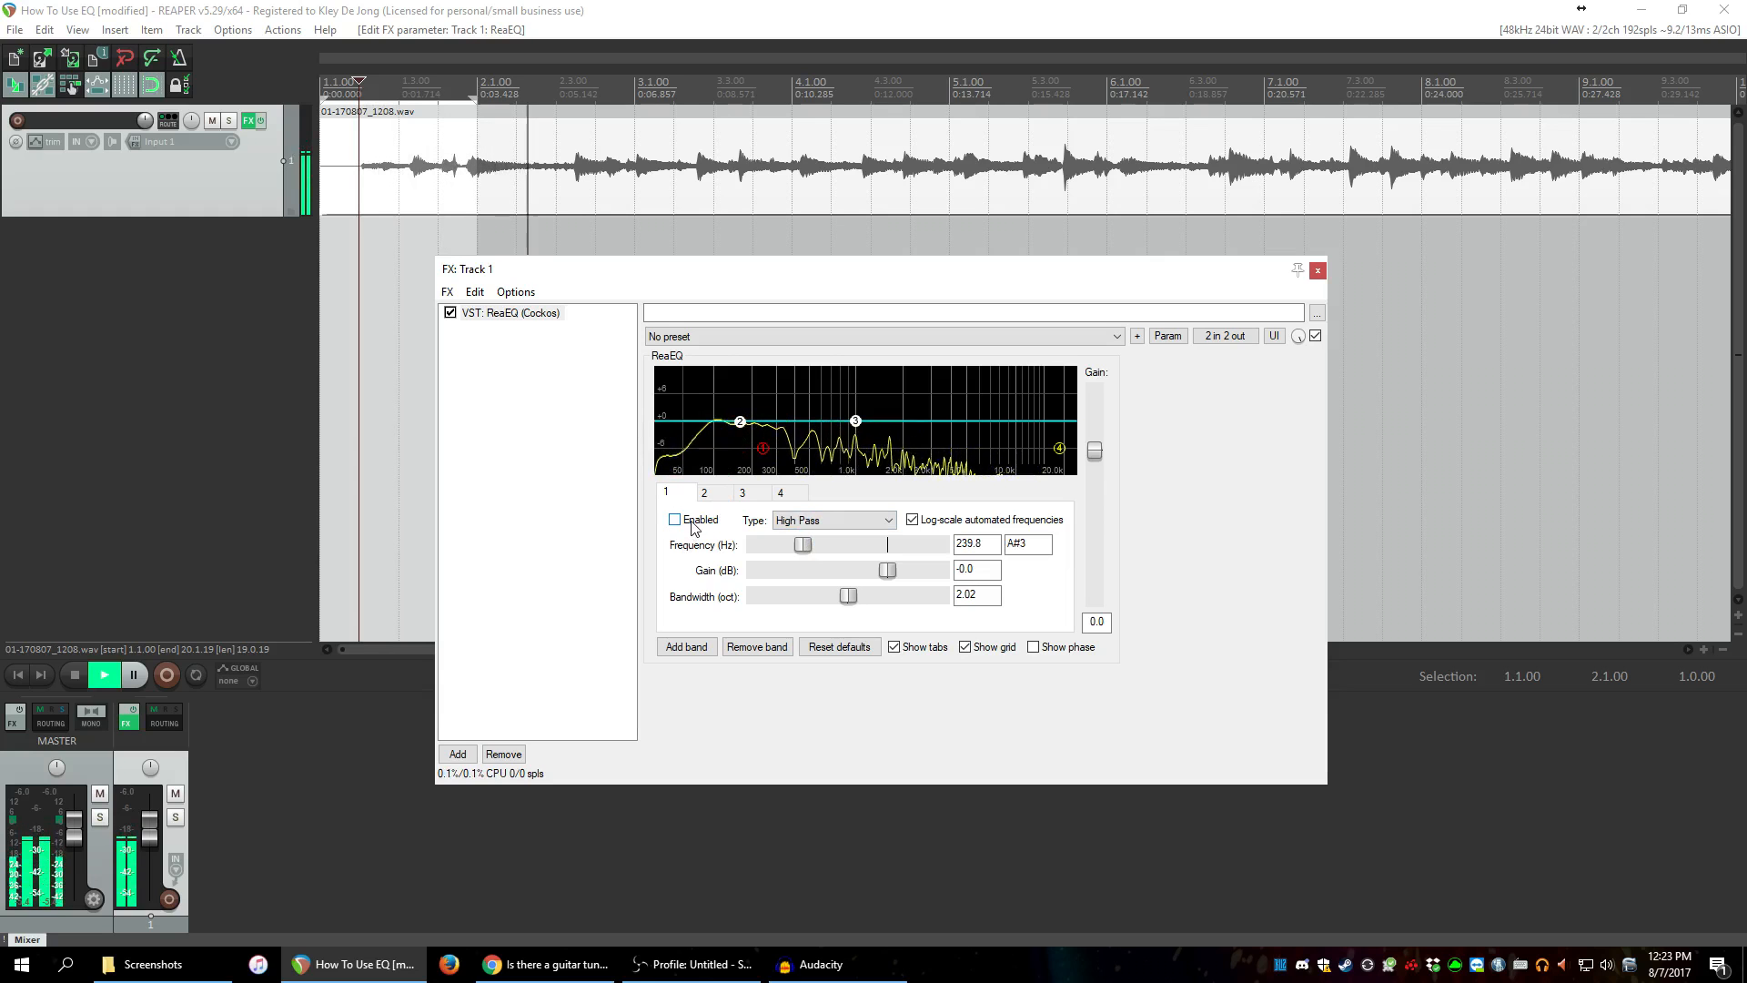
click(674, 519)
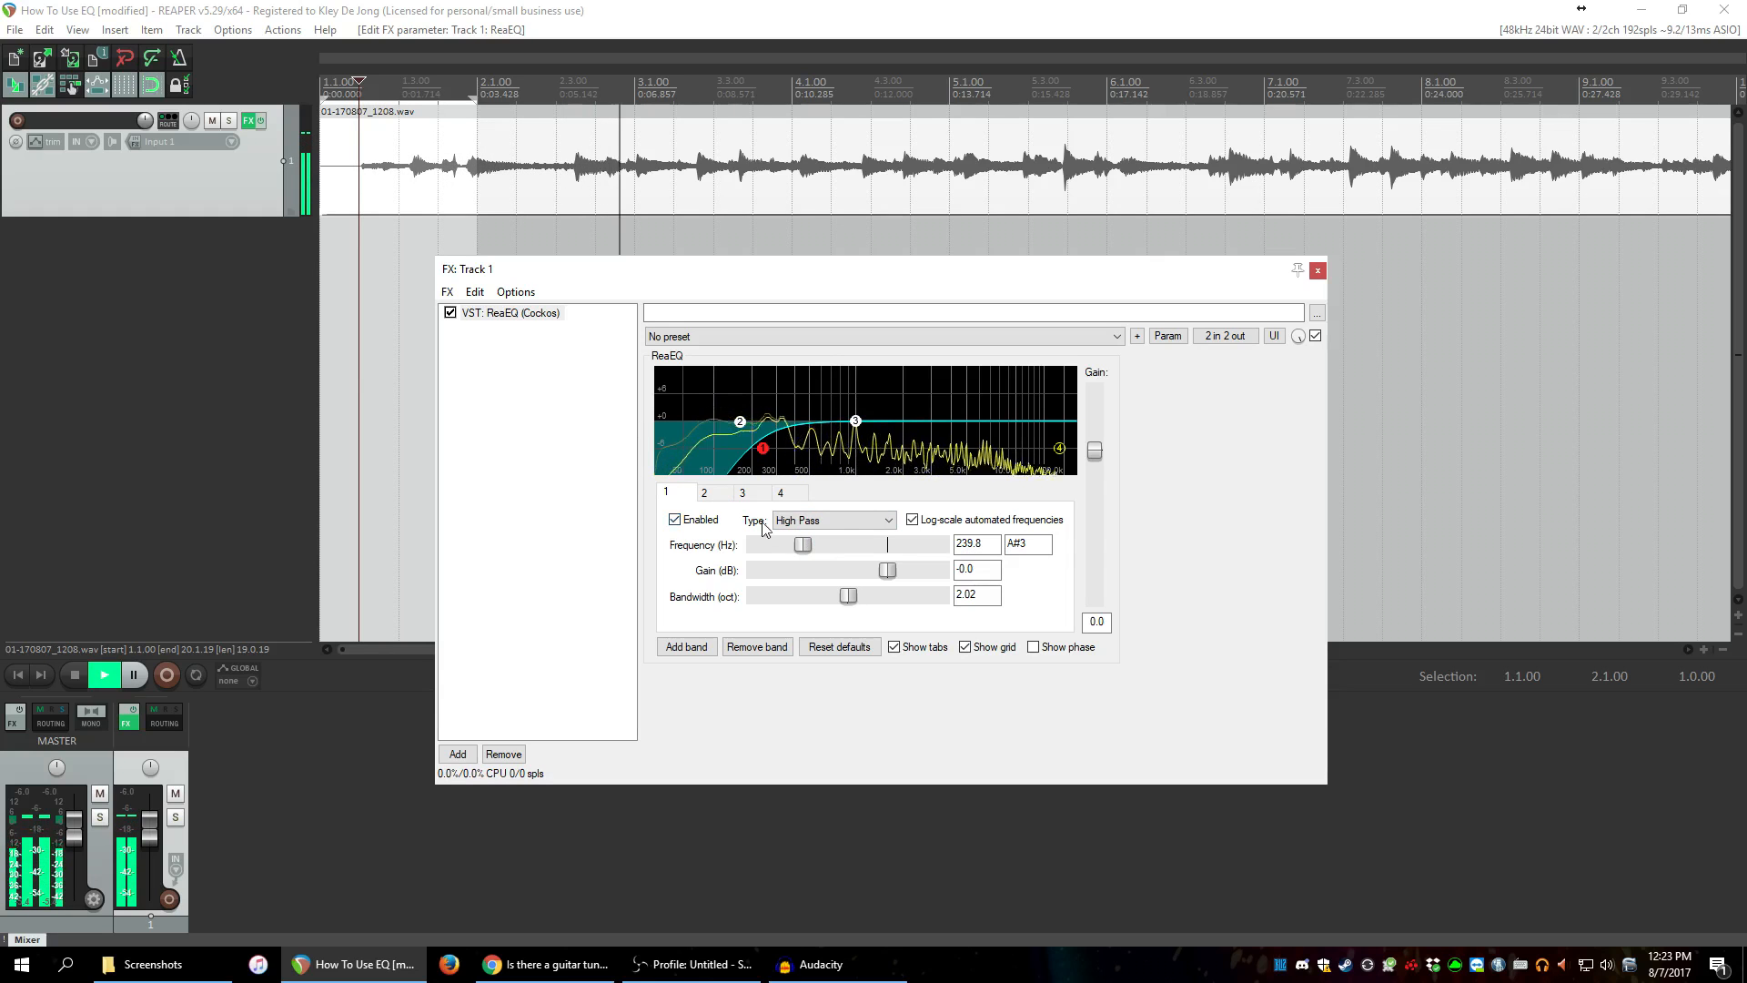
drag(803, 545, 784, 548)
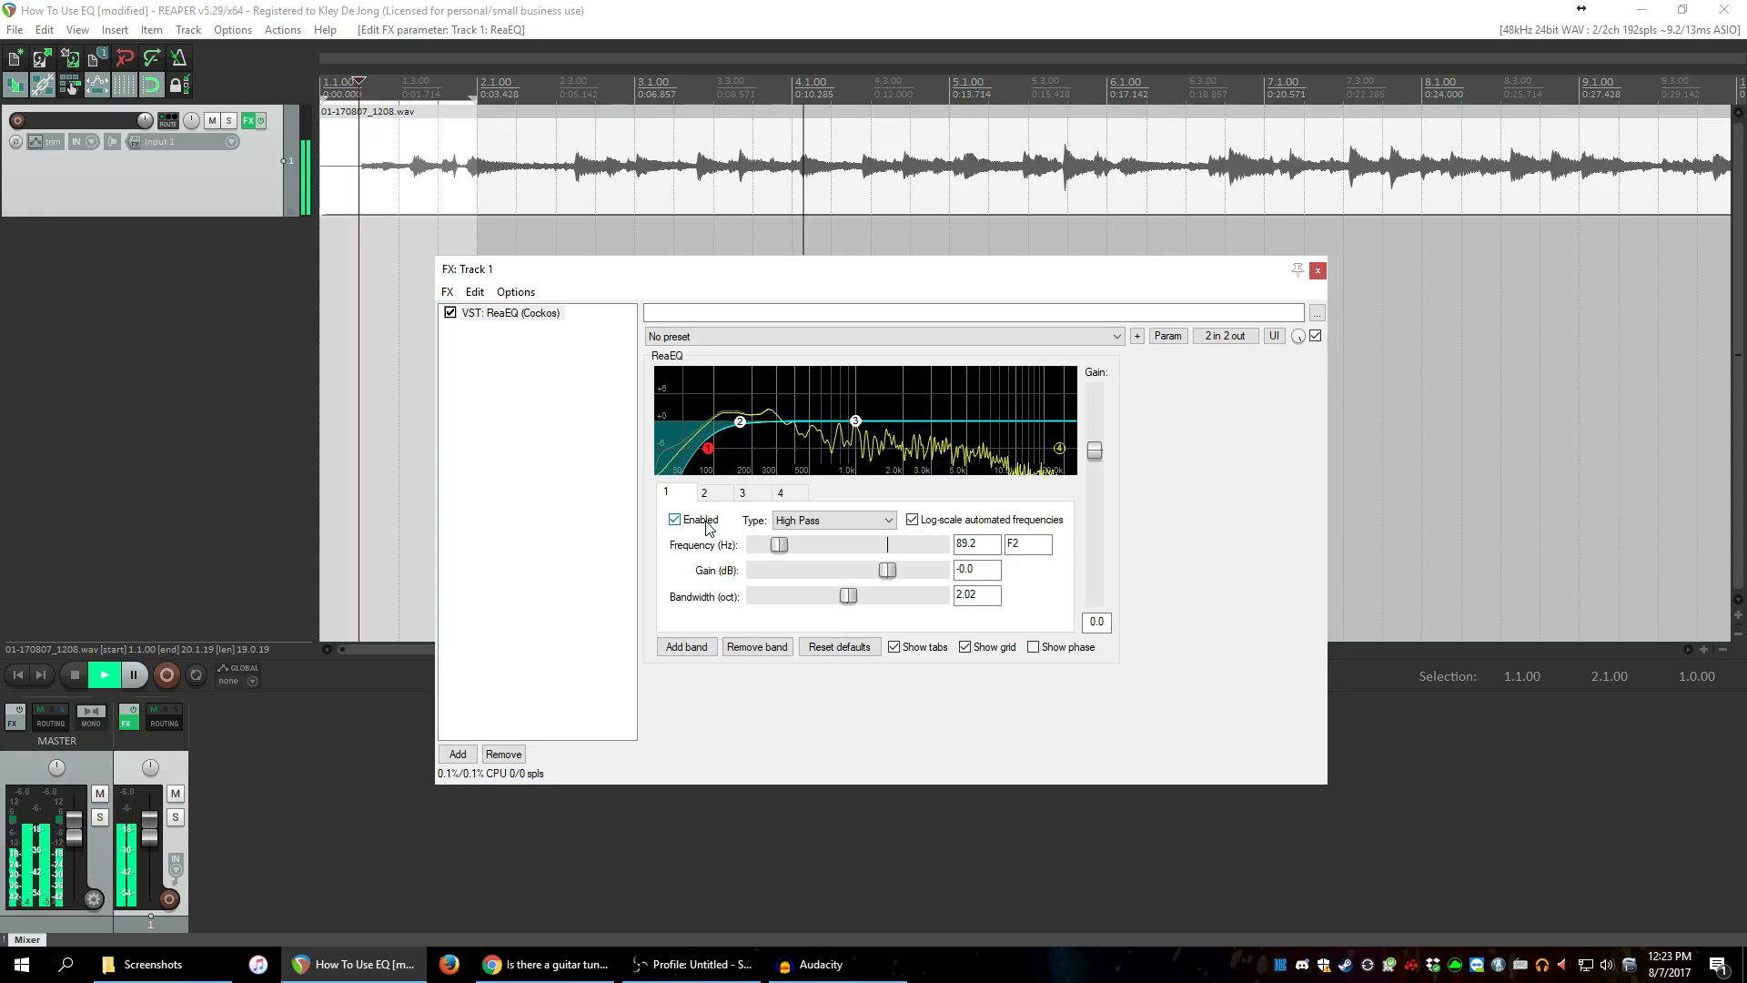
key(space)
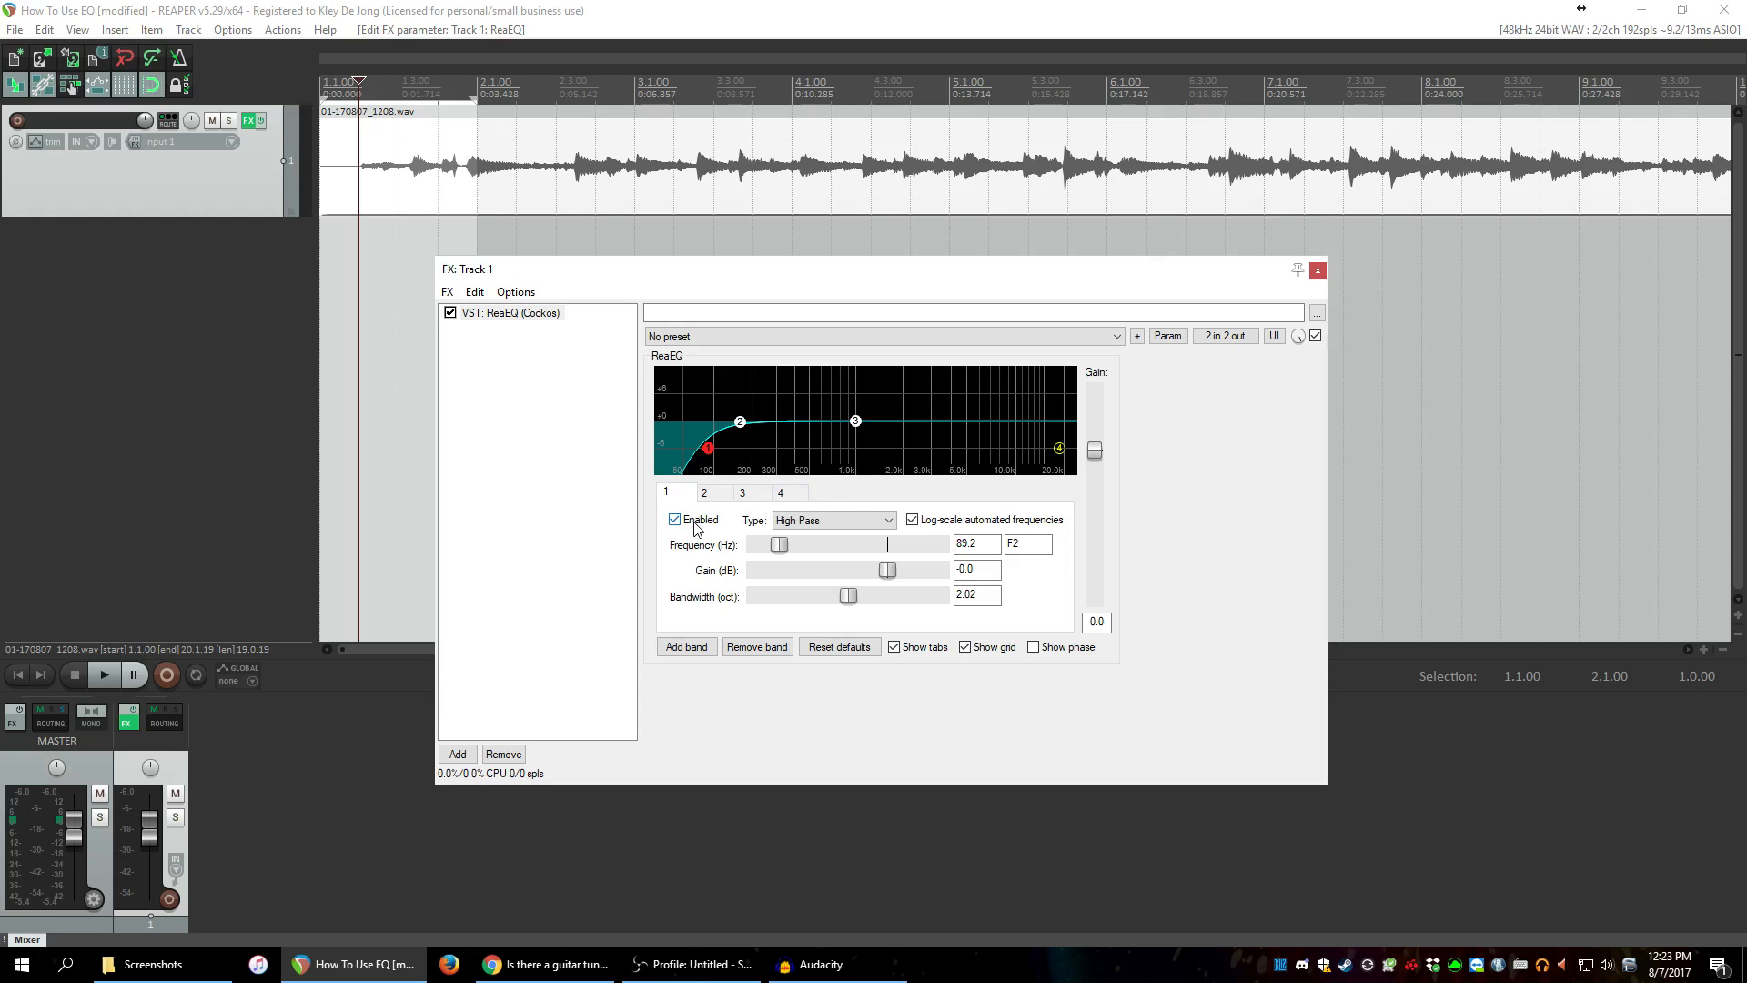
Set band 4's low-pass frequency to about 12926 Hz and toggle bands 1 and 4 to compare them, leaving only band 1 enabled.
click(788, 495)
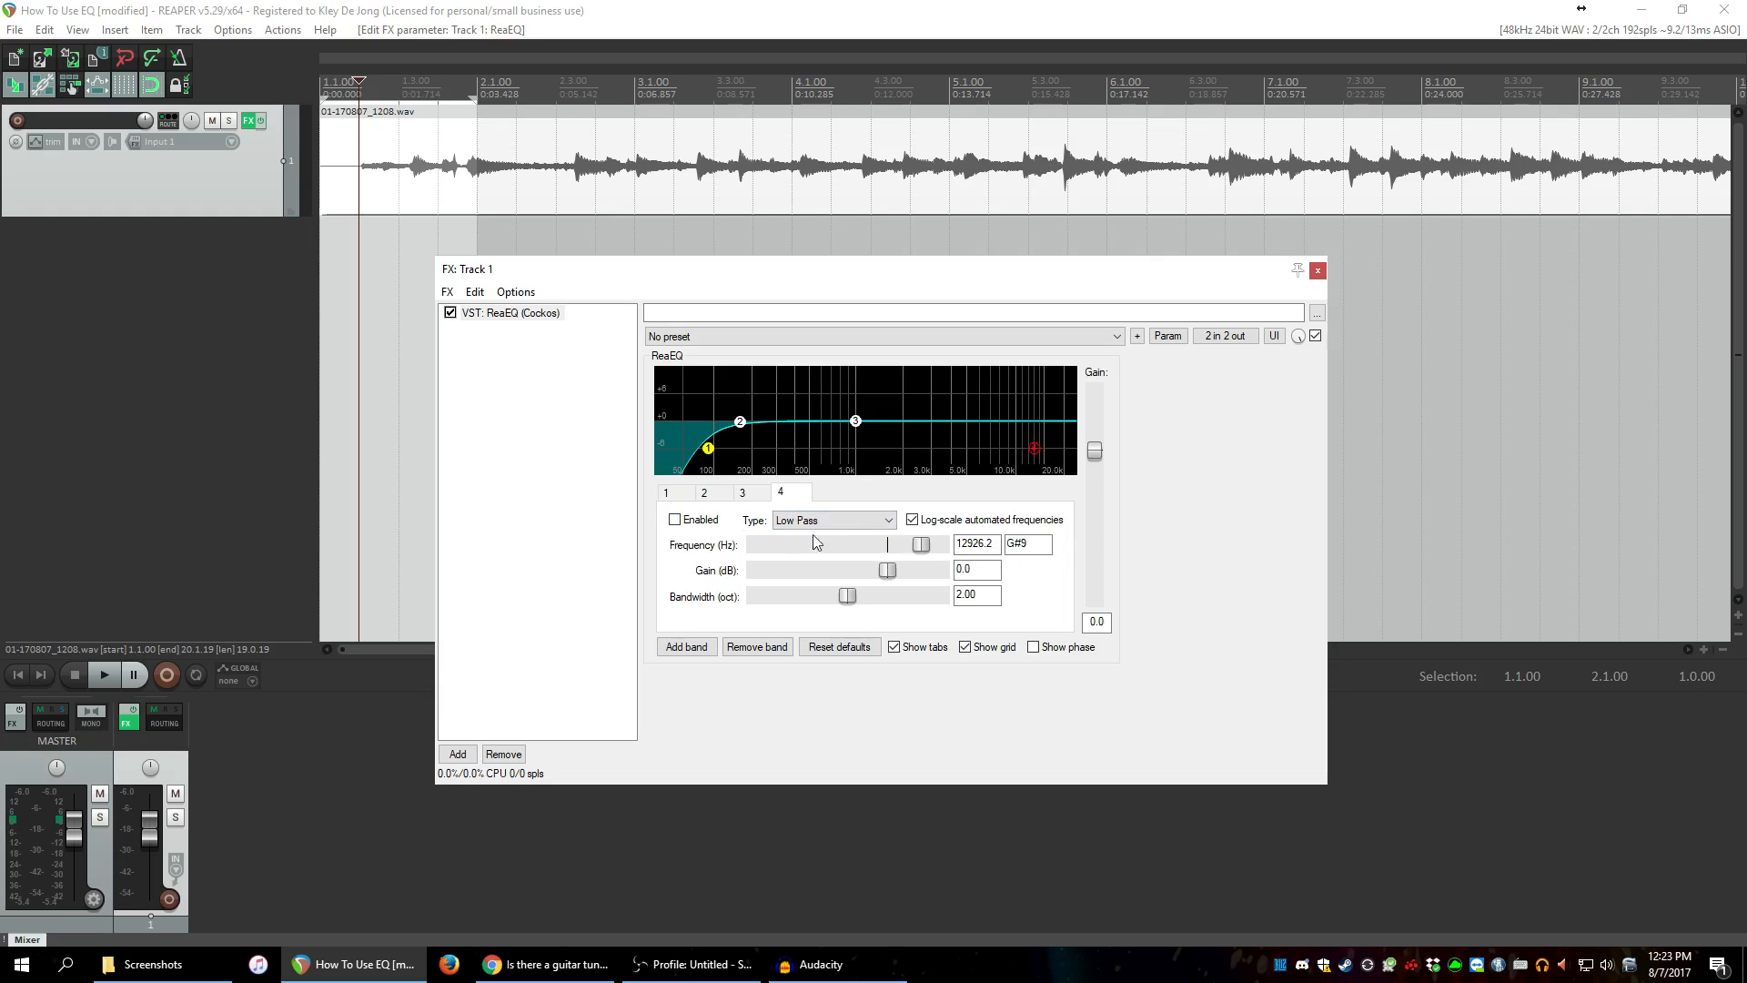
click(678, 495)
click(689, 516)
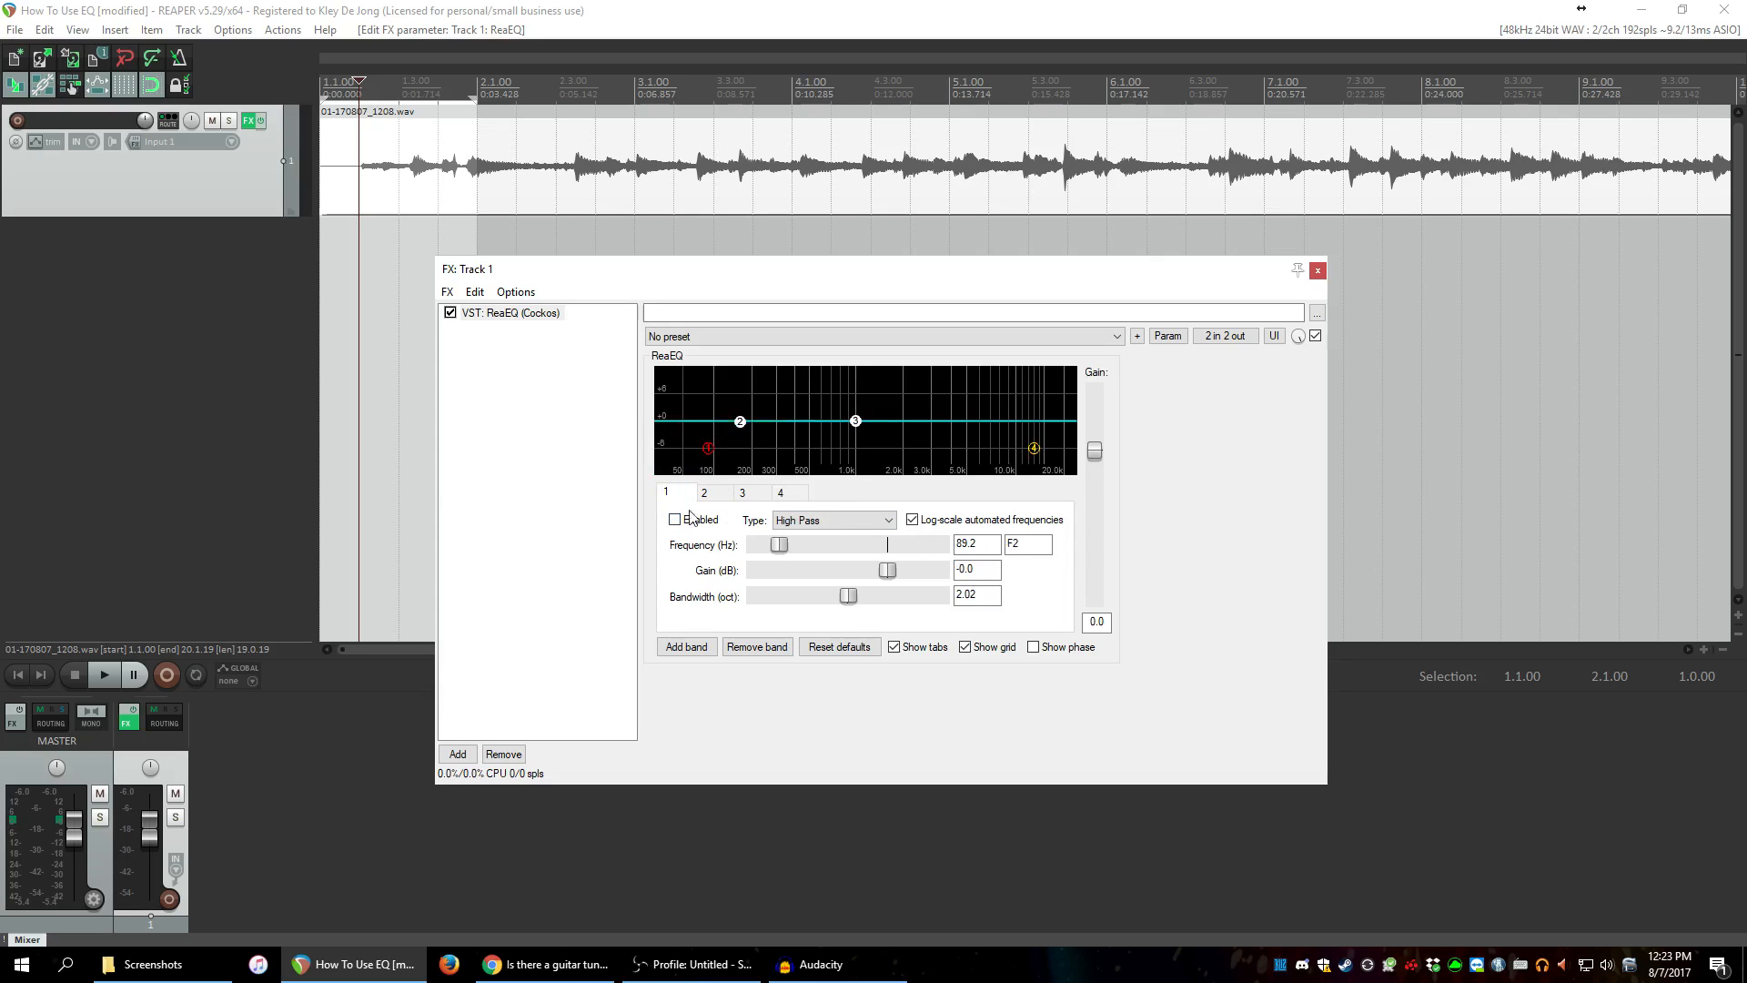
click(693, 525)
click(781, 493)
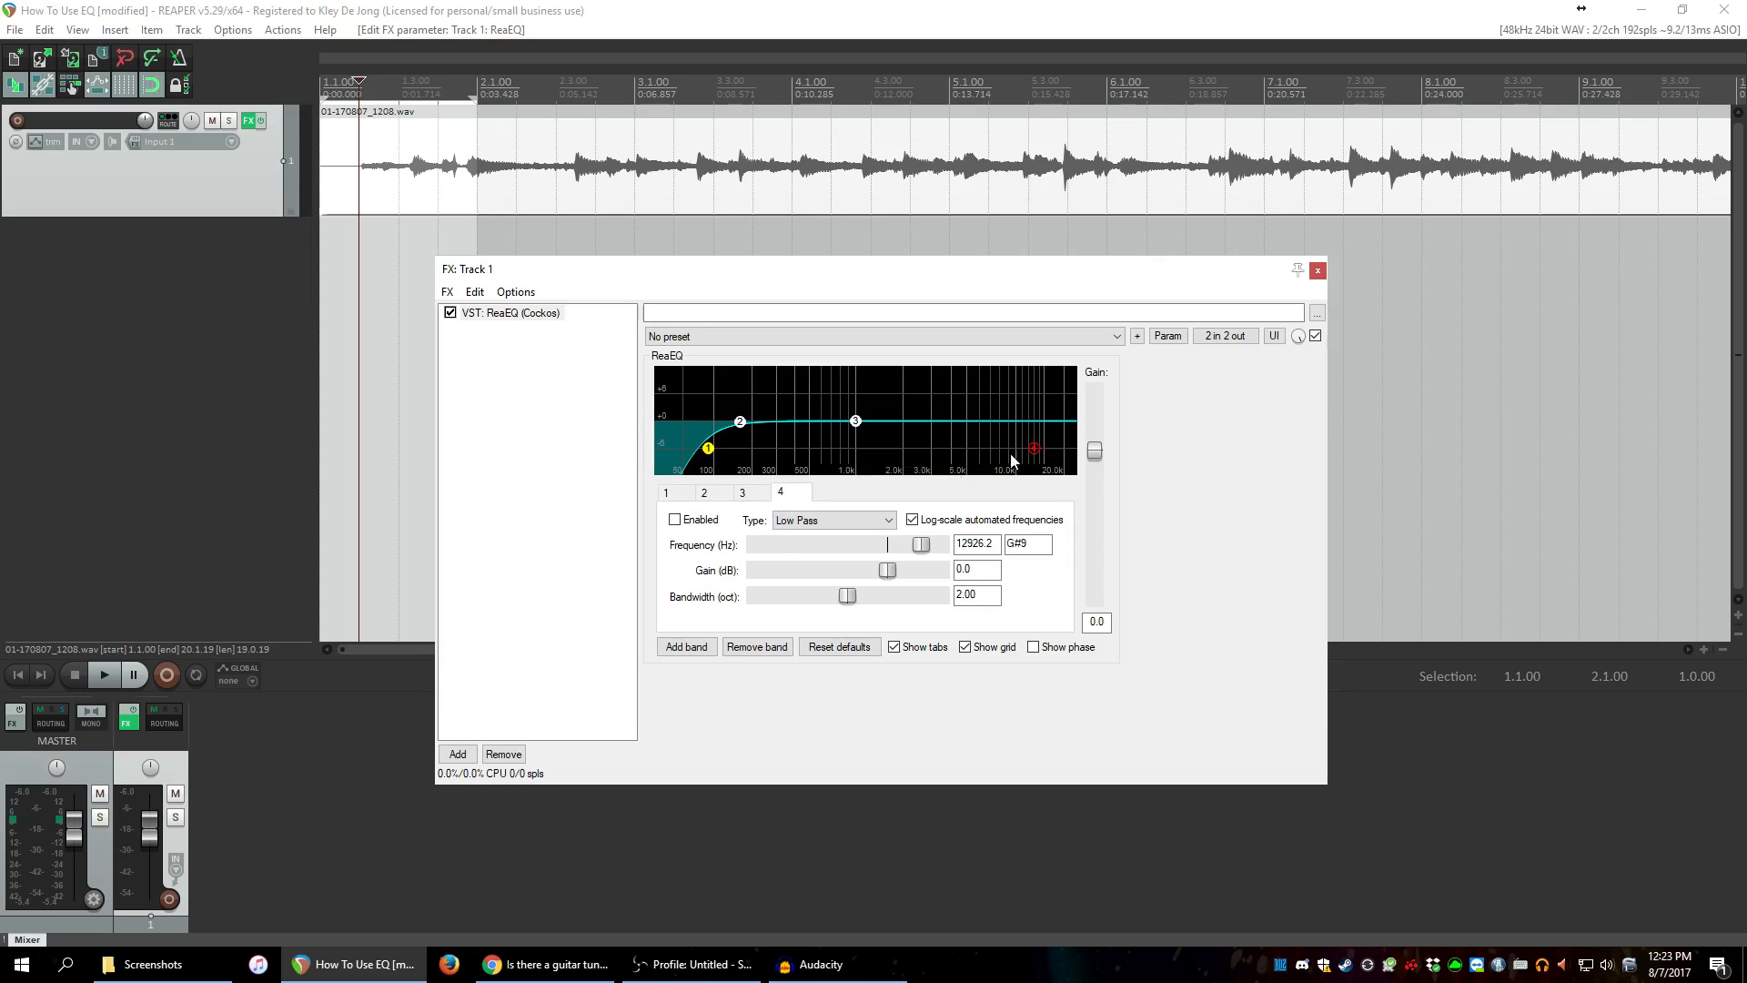
click(675, 520)
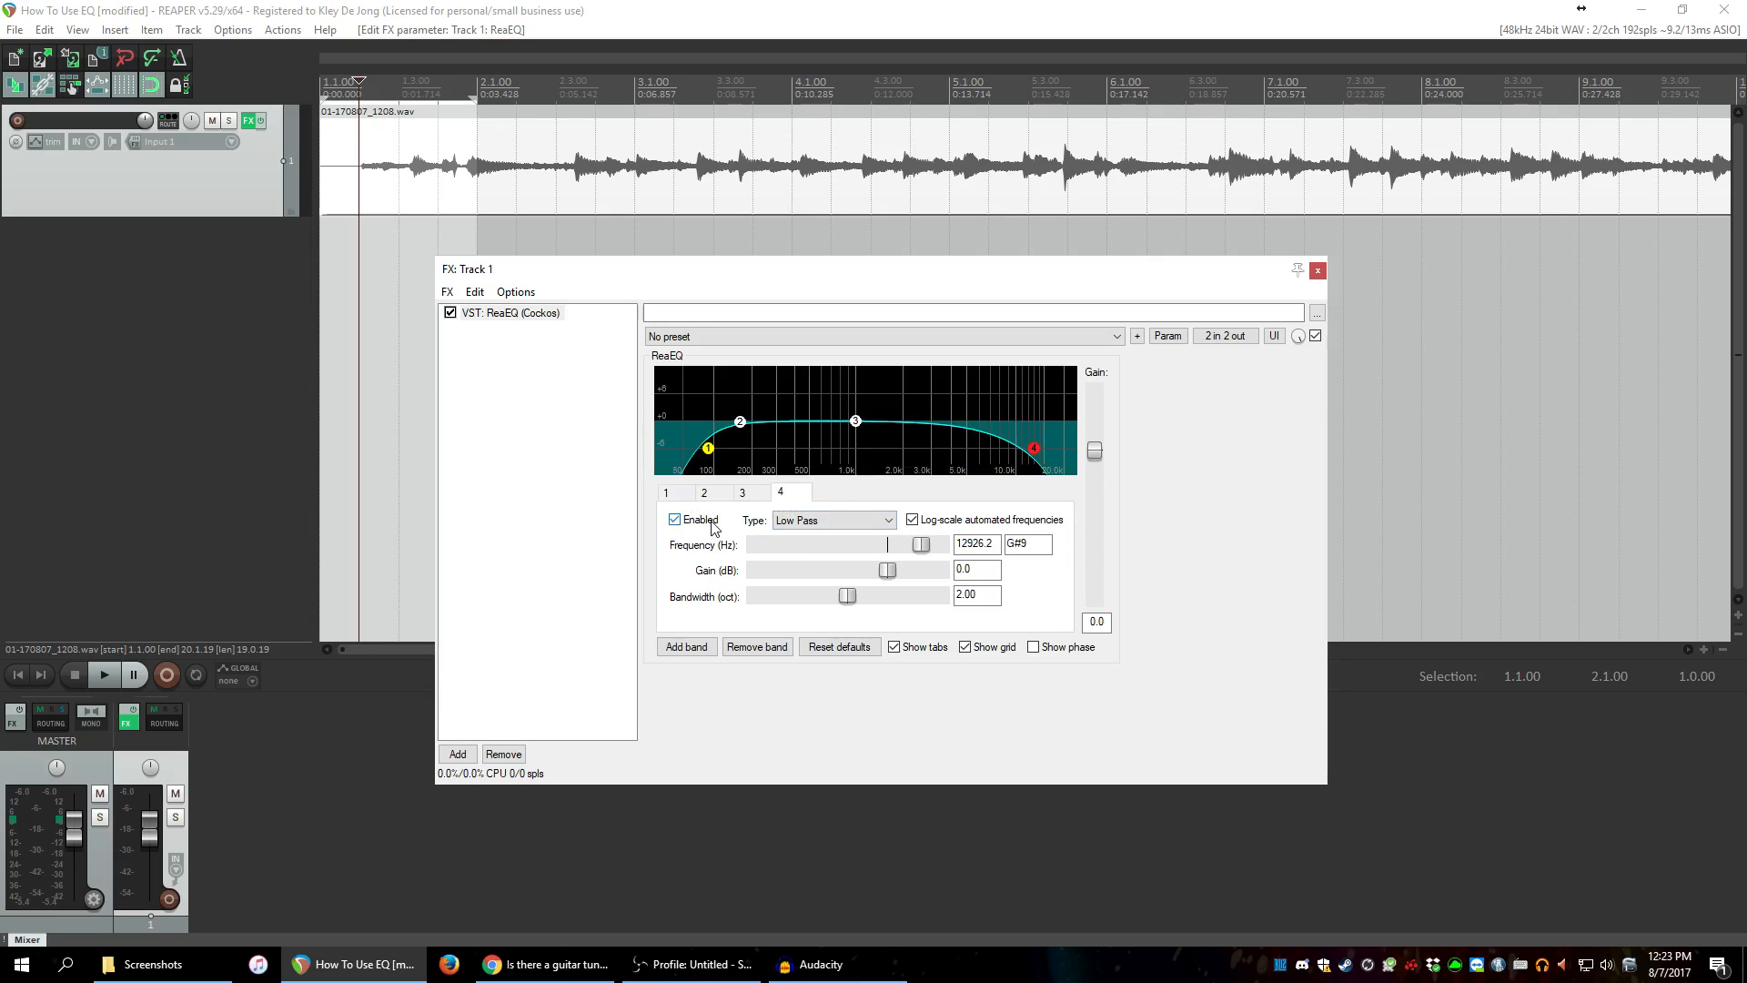
click(694, 525)
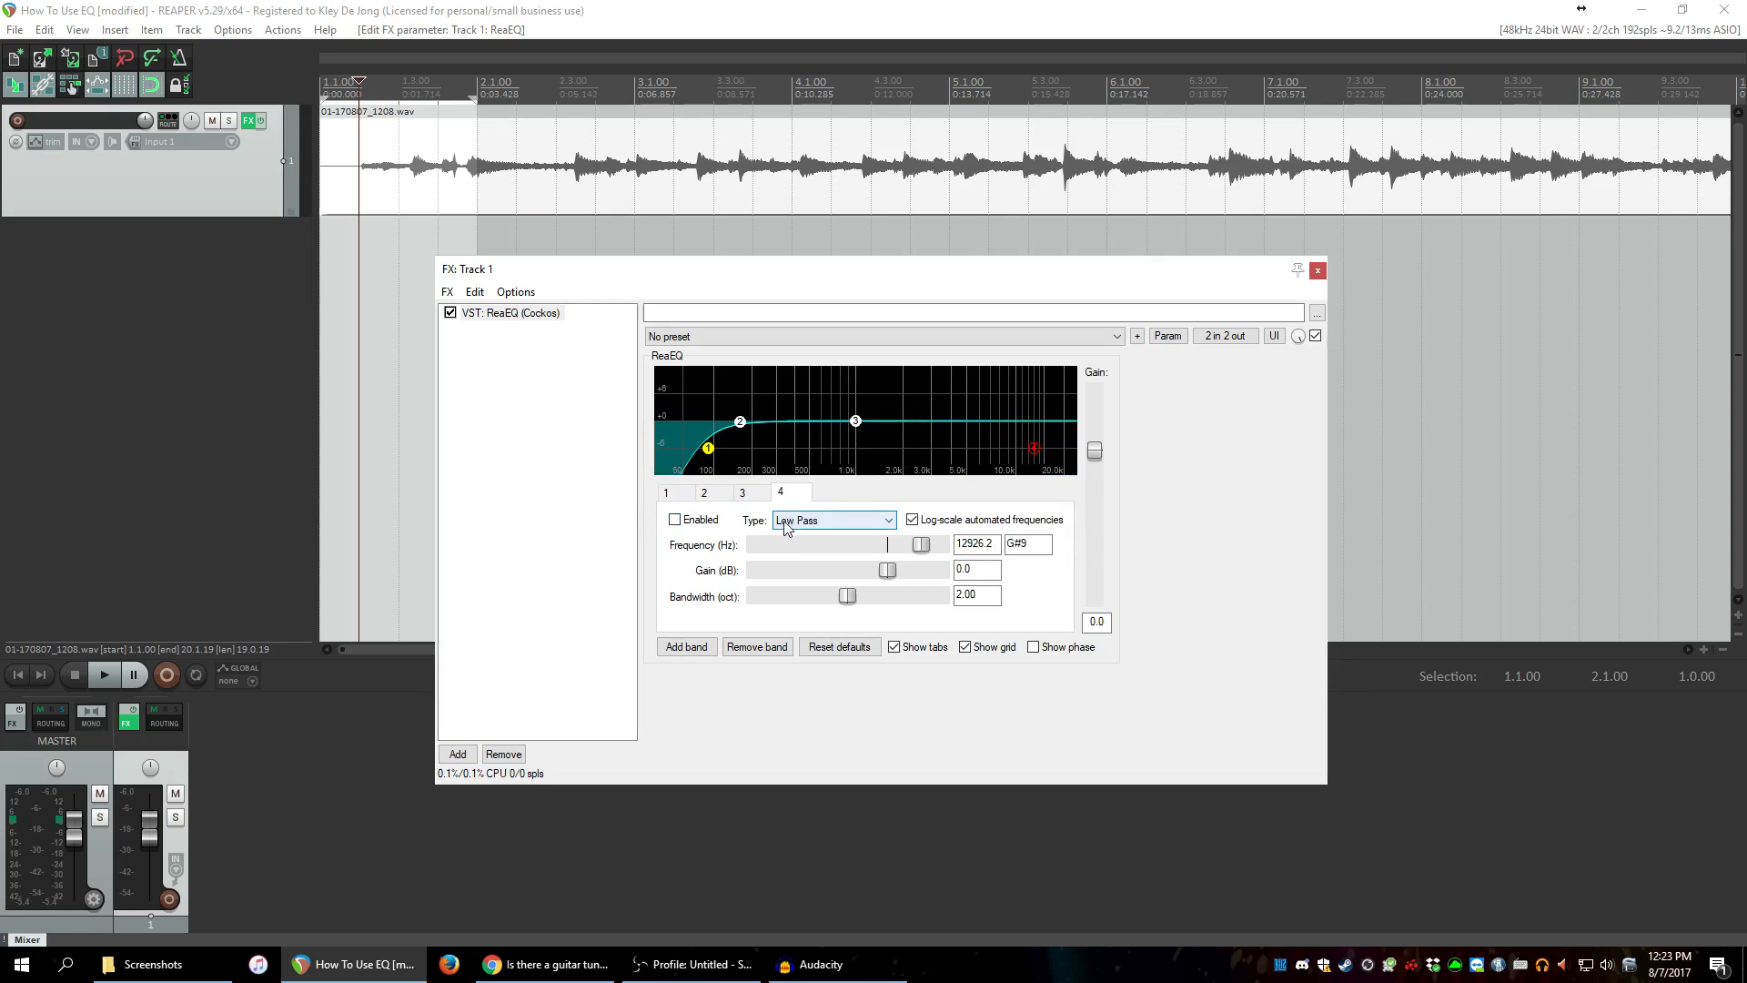
Switch band 4 to High Pass, enable it to show its curve, and disable it again.
click(815, 523)
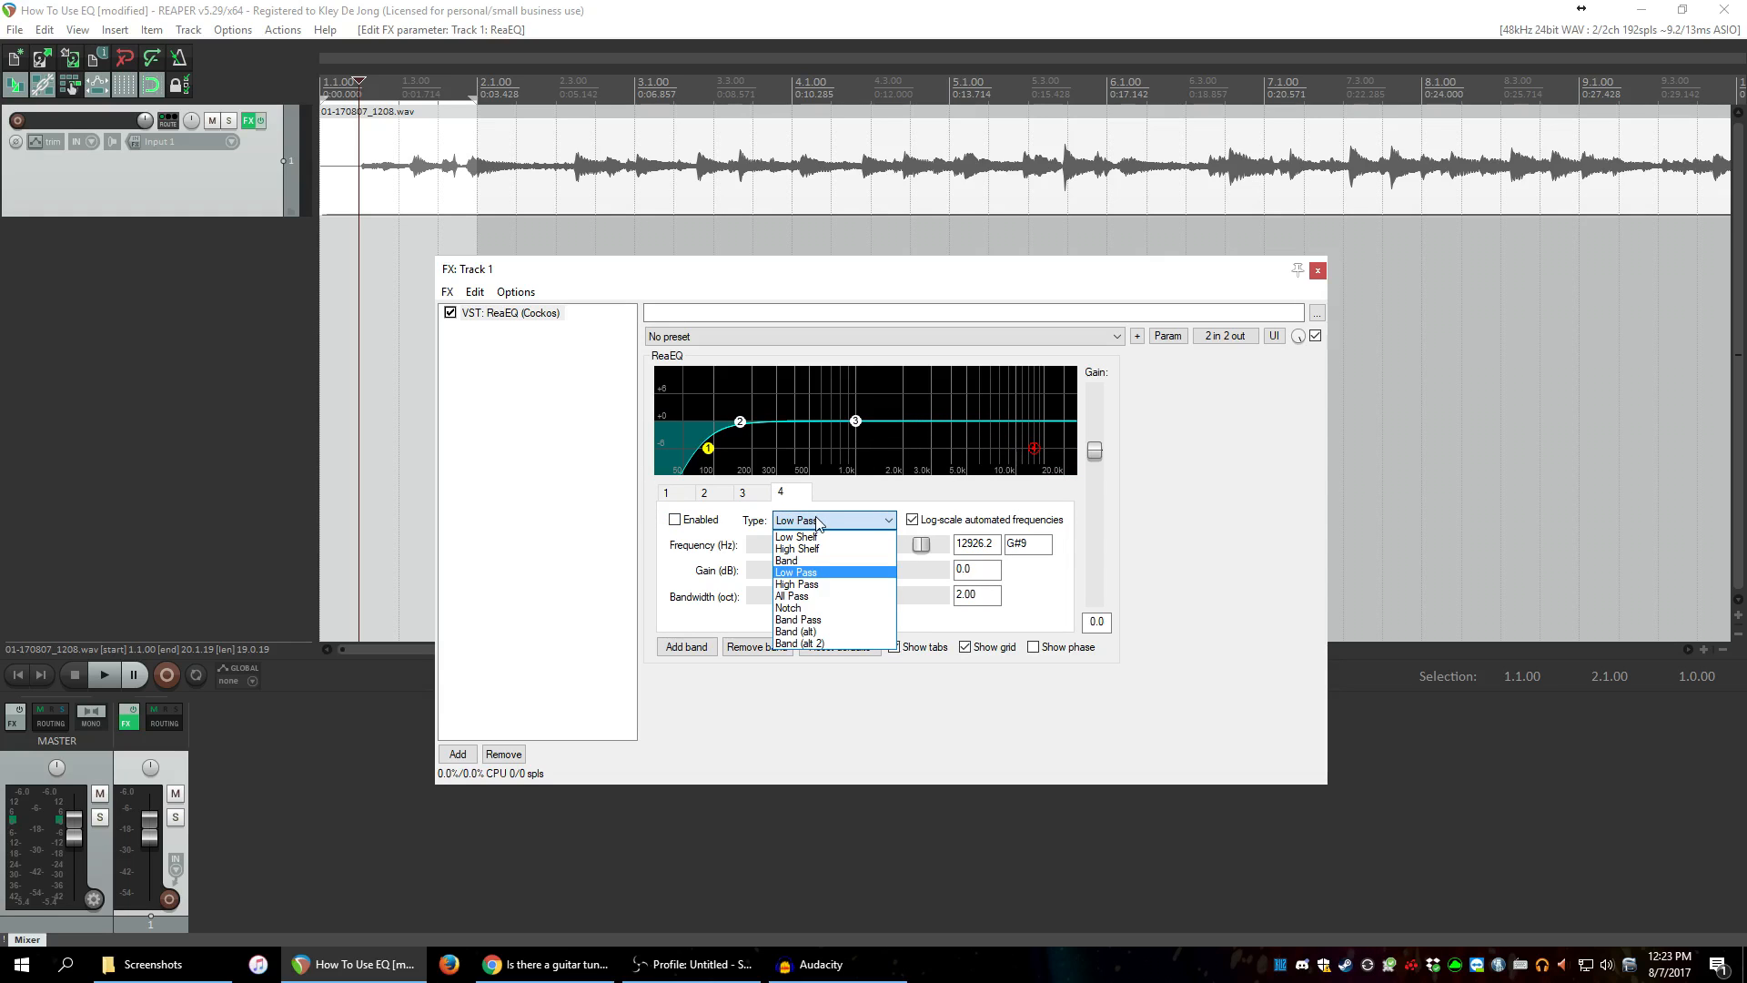
click(823, 587)
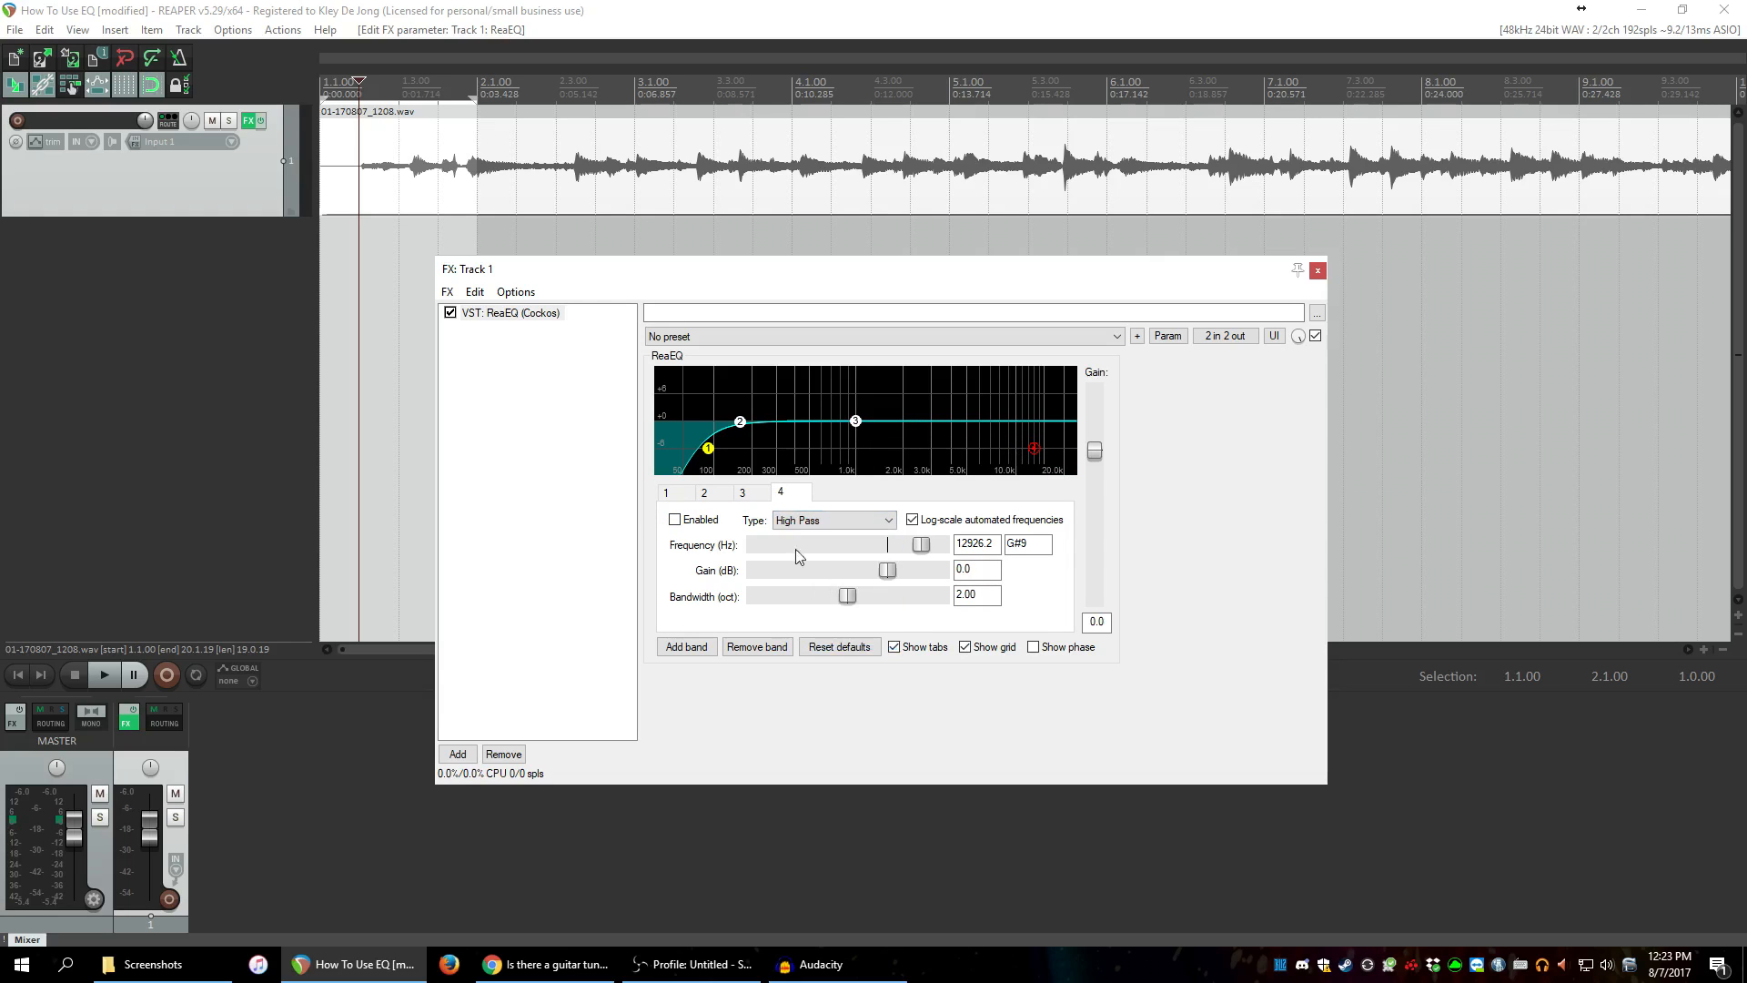
click(675, 520)
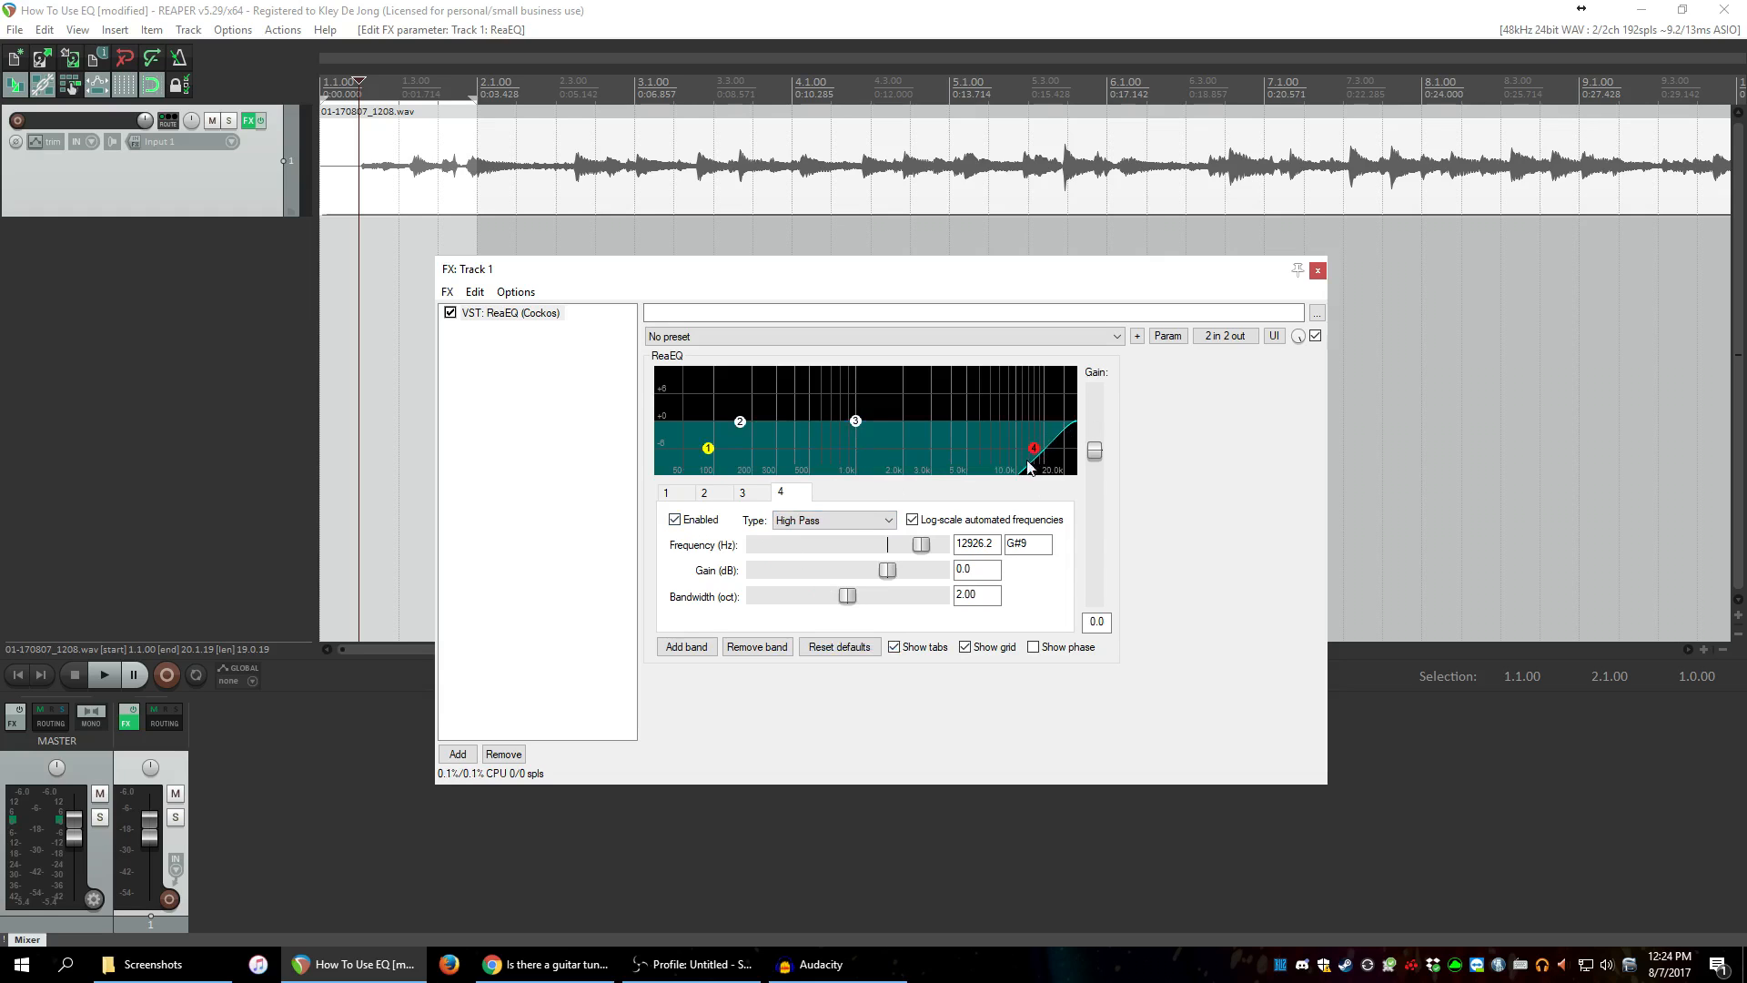
click(861, 517)
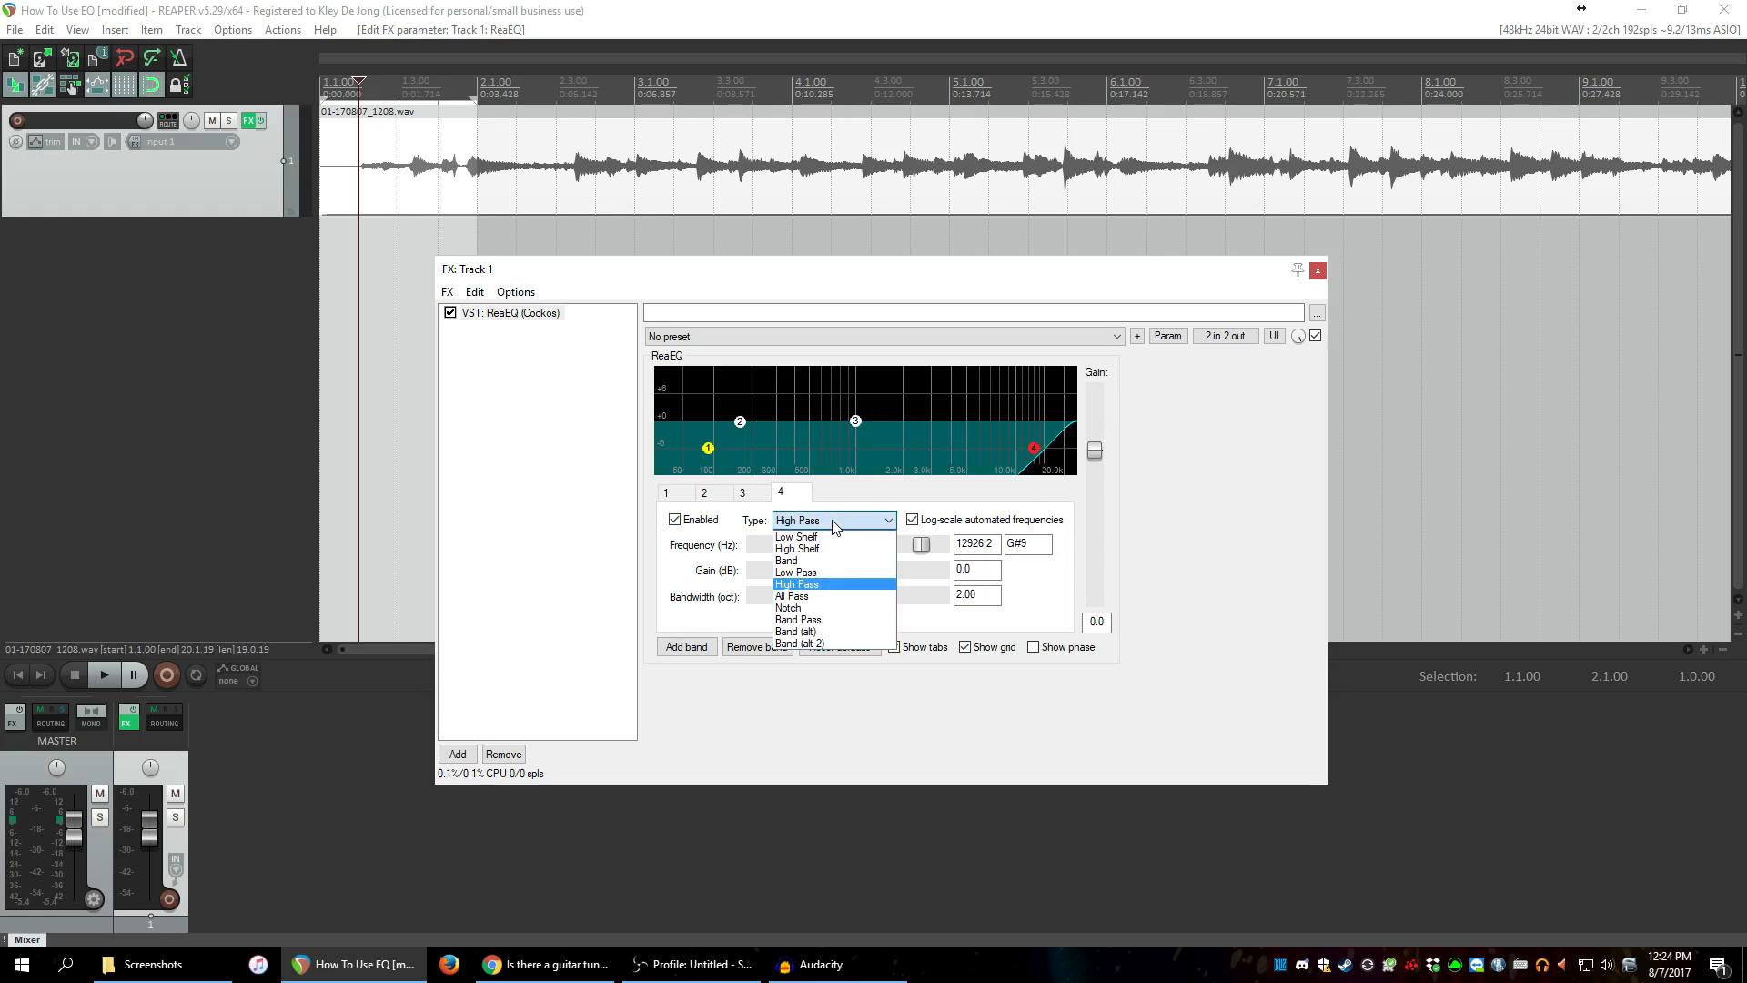
click(806, 585)
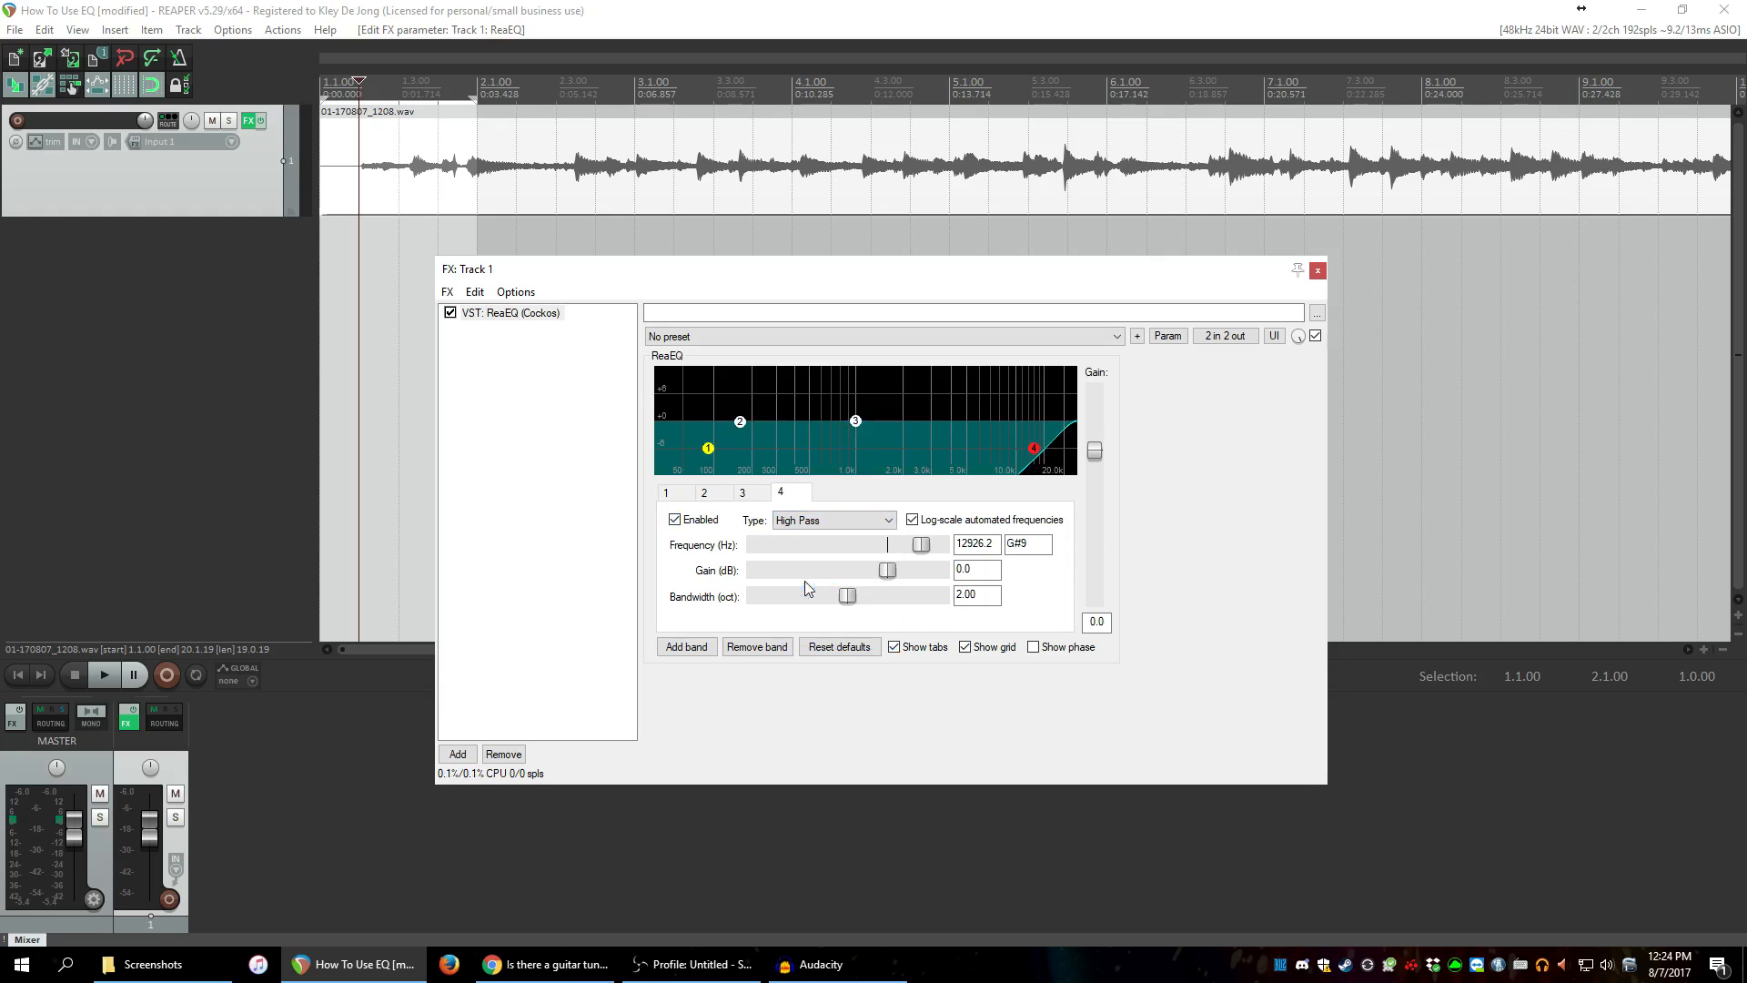
click(685, 525)
Play the track while toggling band 4's high-pass filter on and off, leaving the band disabled.
key(space)
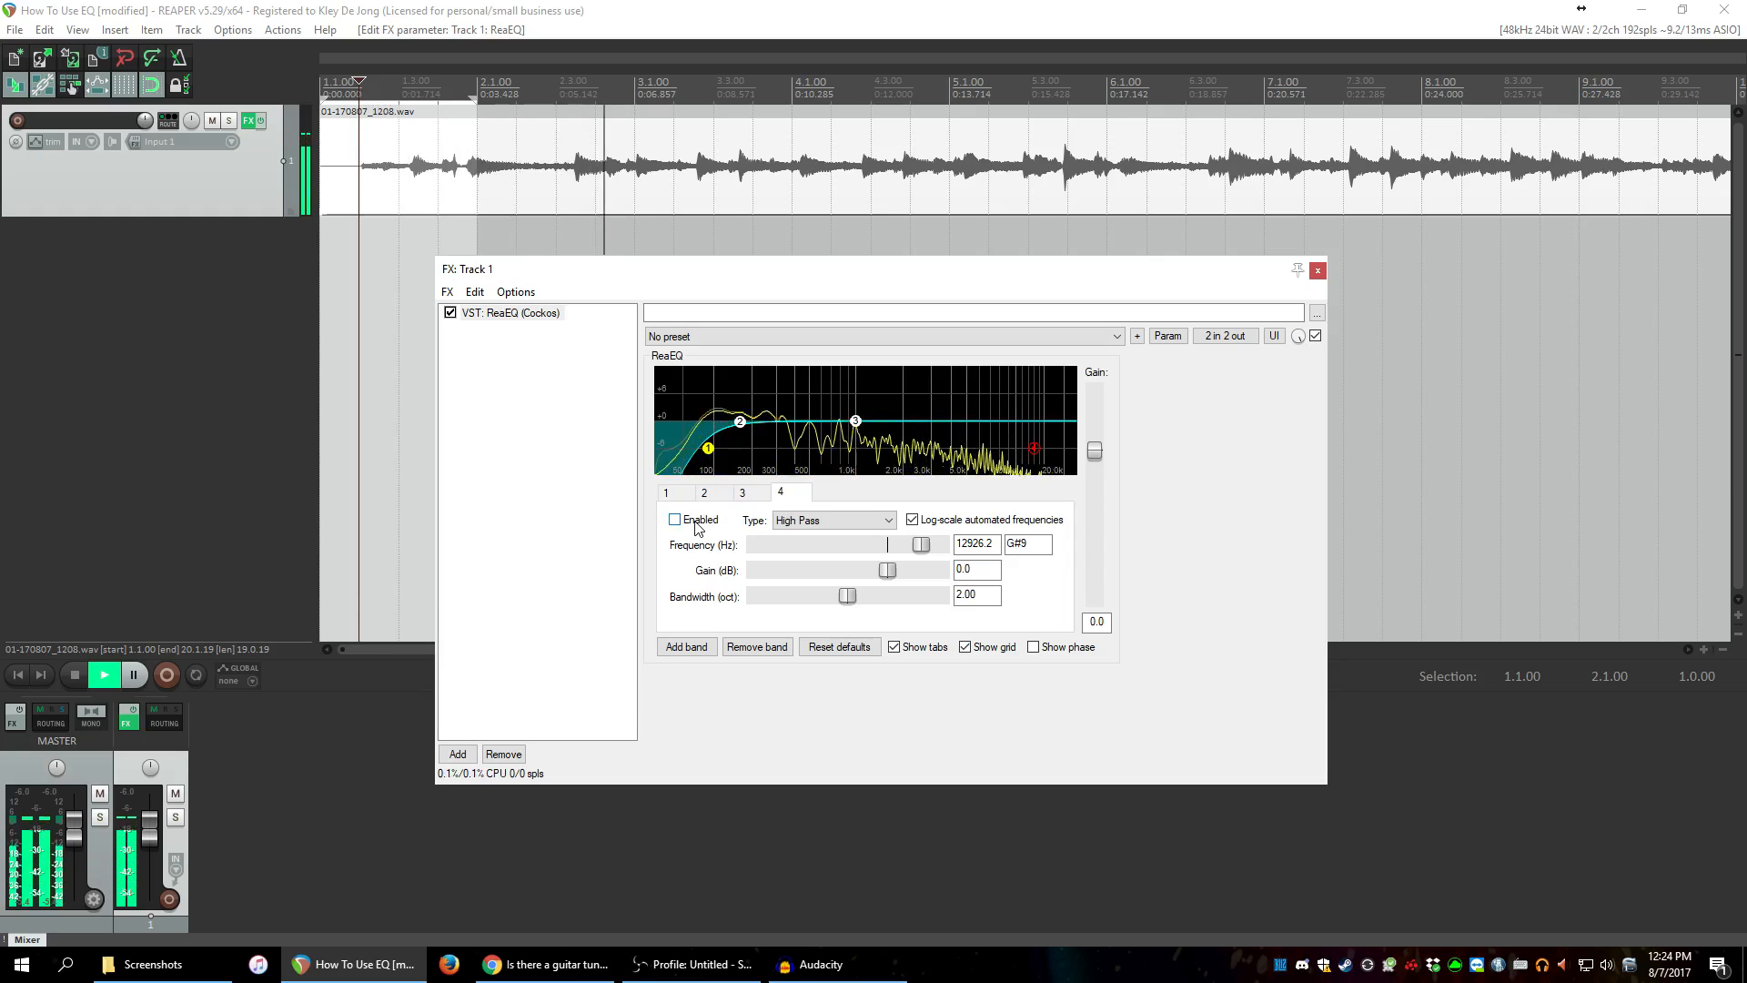
click(698, 528)
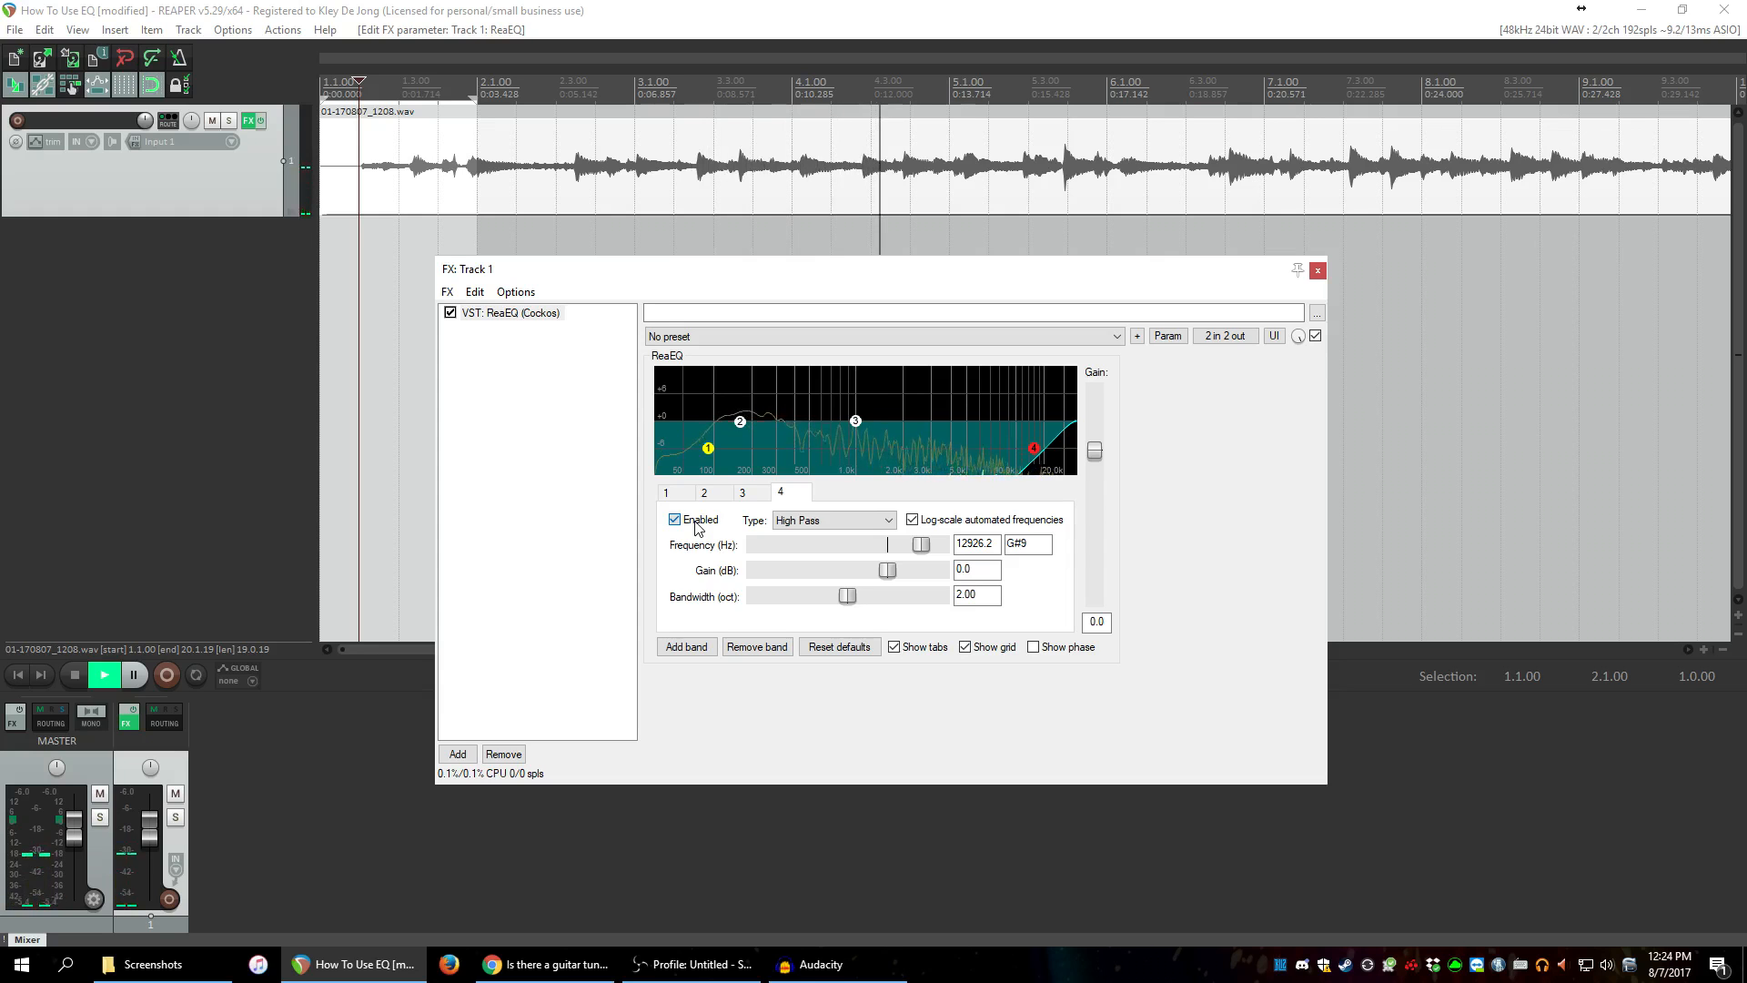
click(698, 528)
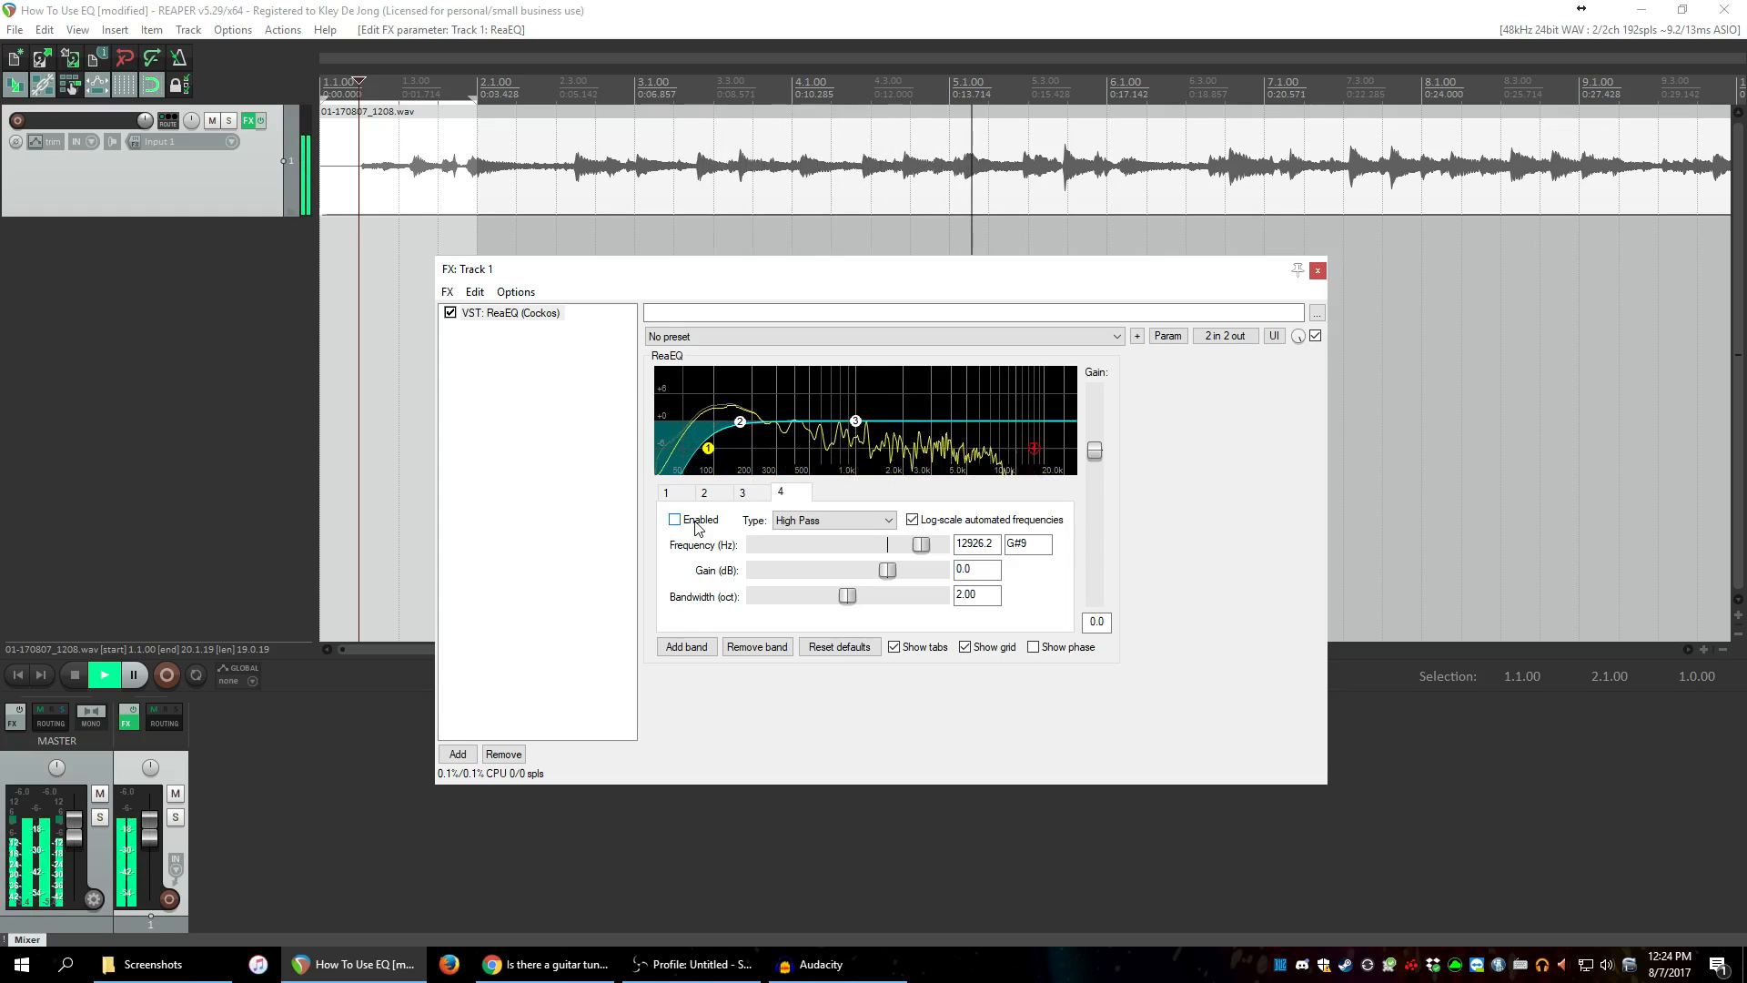
click(698, 527)
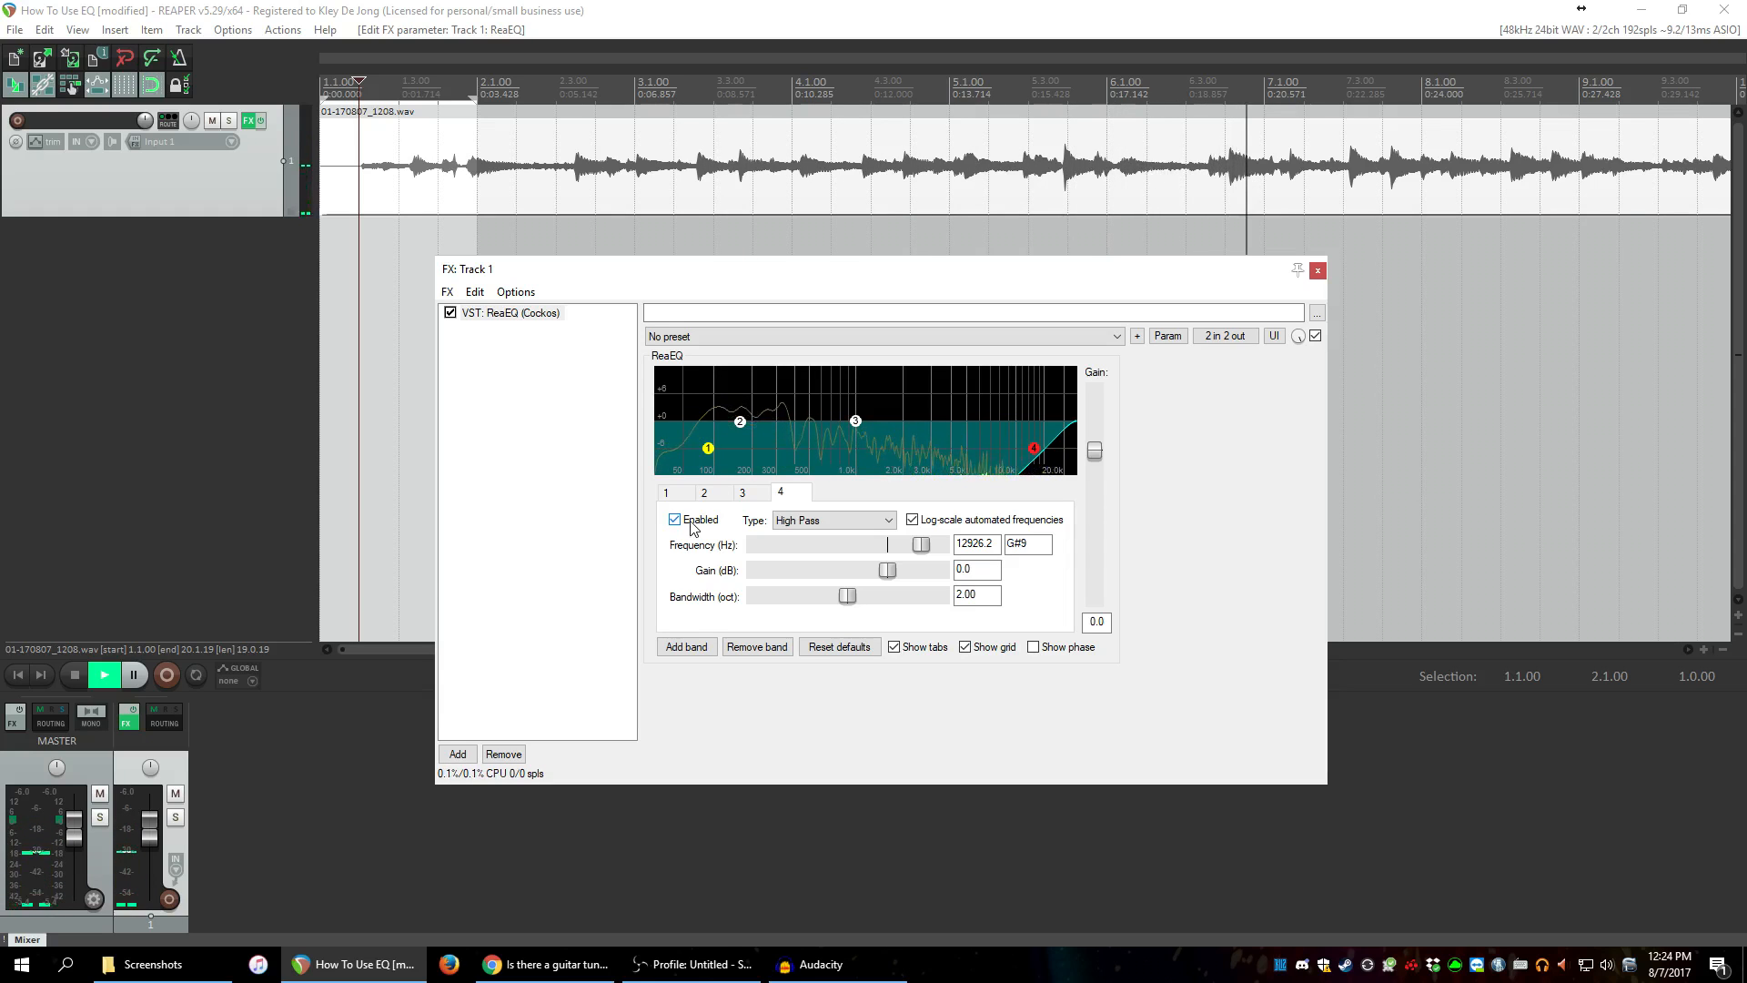
click(692, 527)
Change band 4 to Low Pass, toggle it on and off during playback, leave it disabled, and stop playback.
click(824, 519)
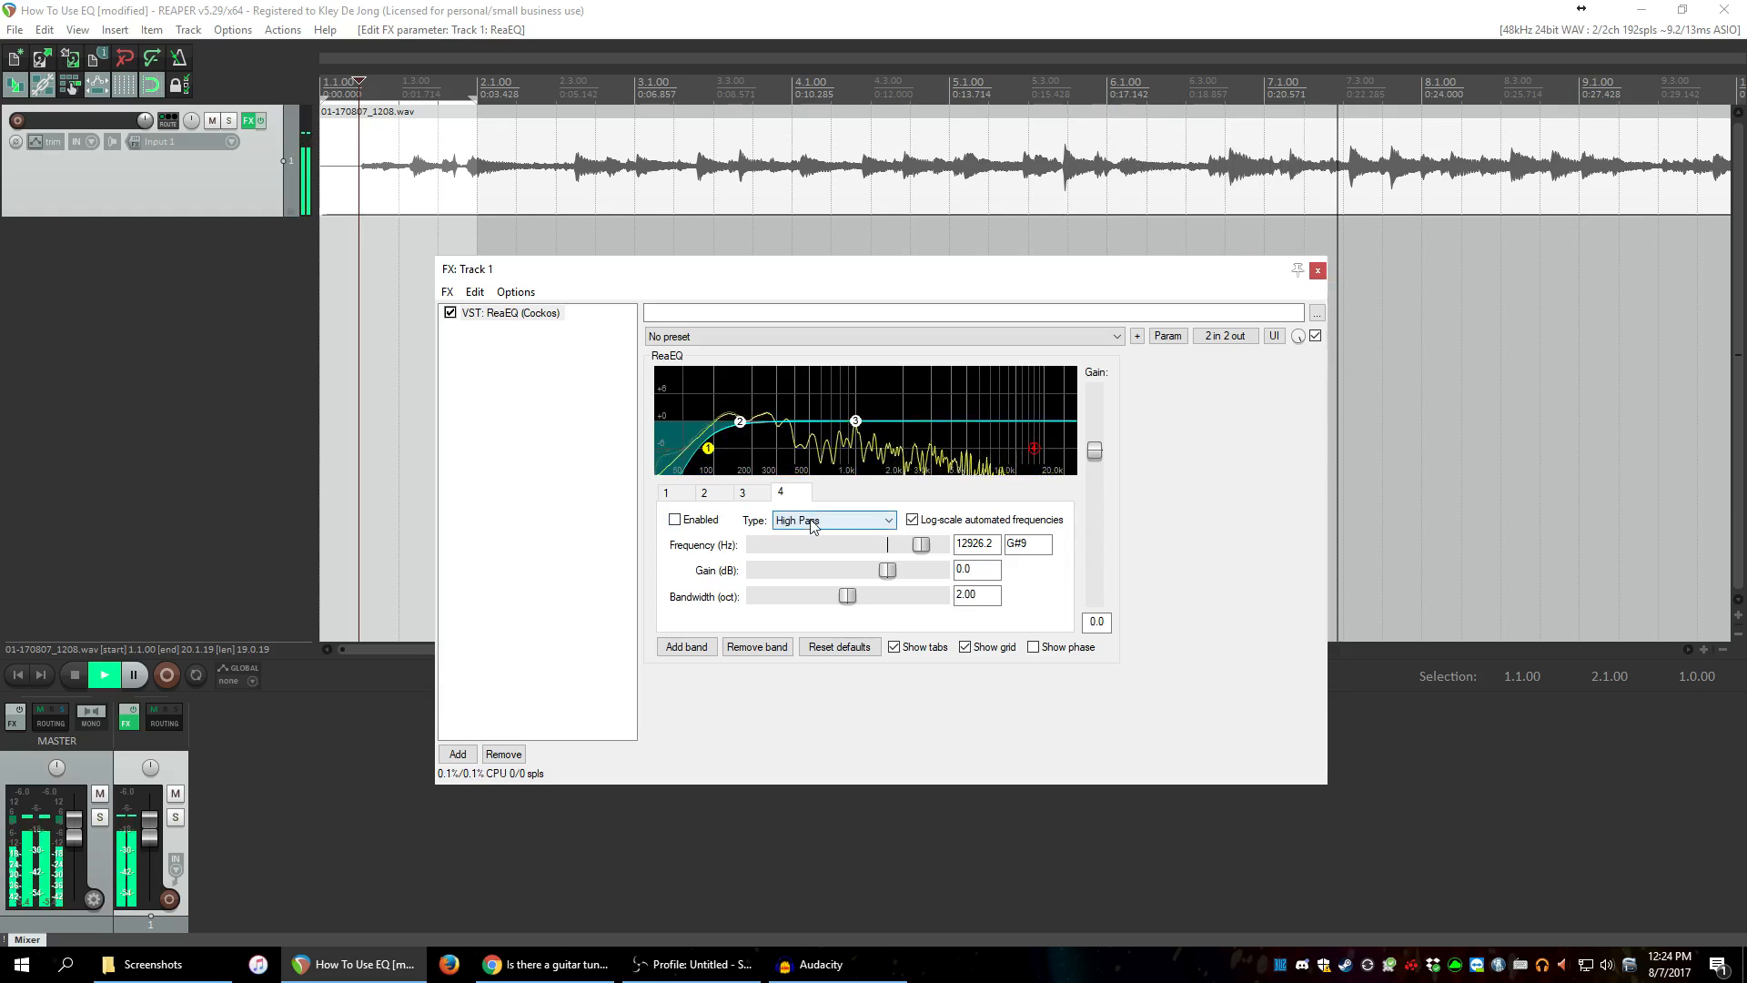
click(796, 571)
click(692, 526)
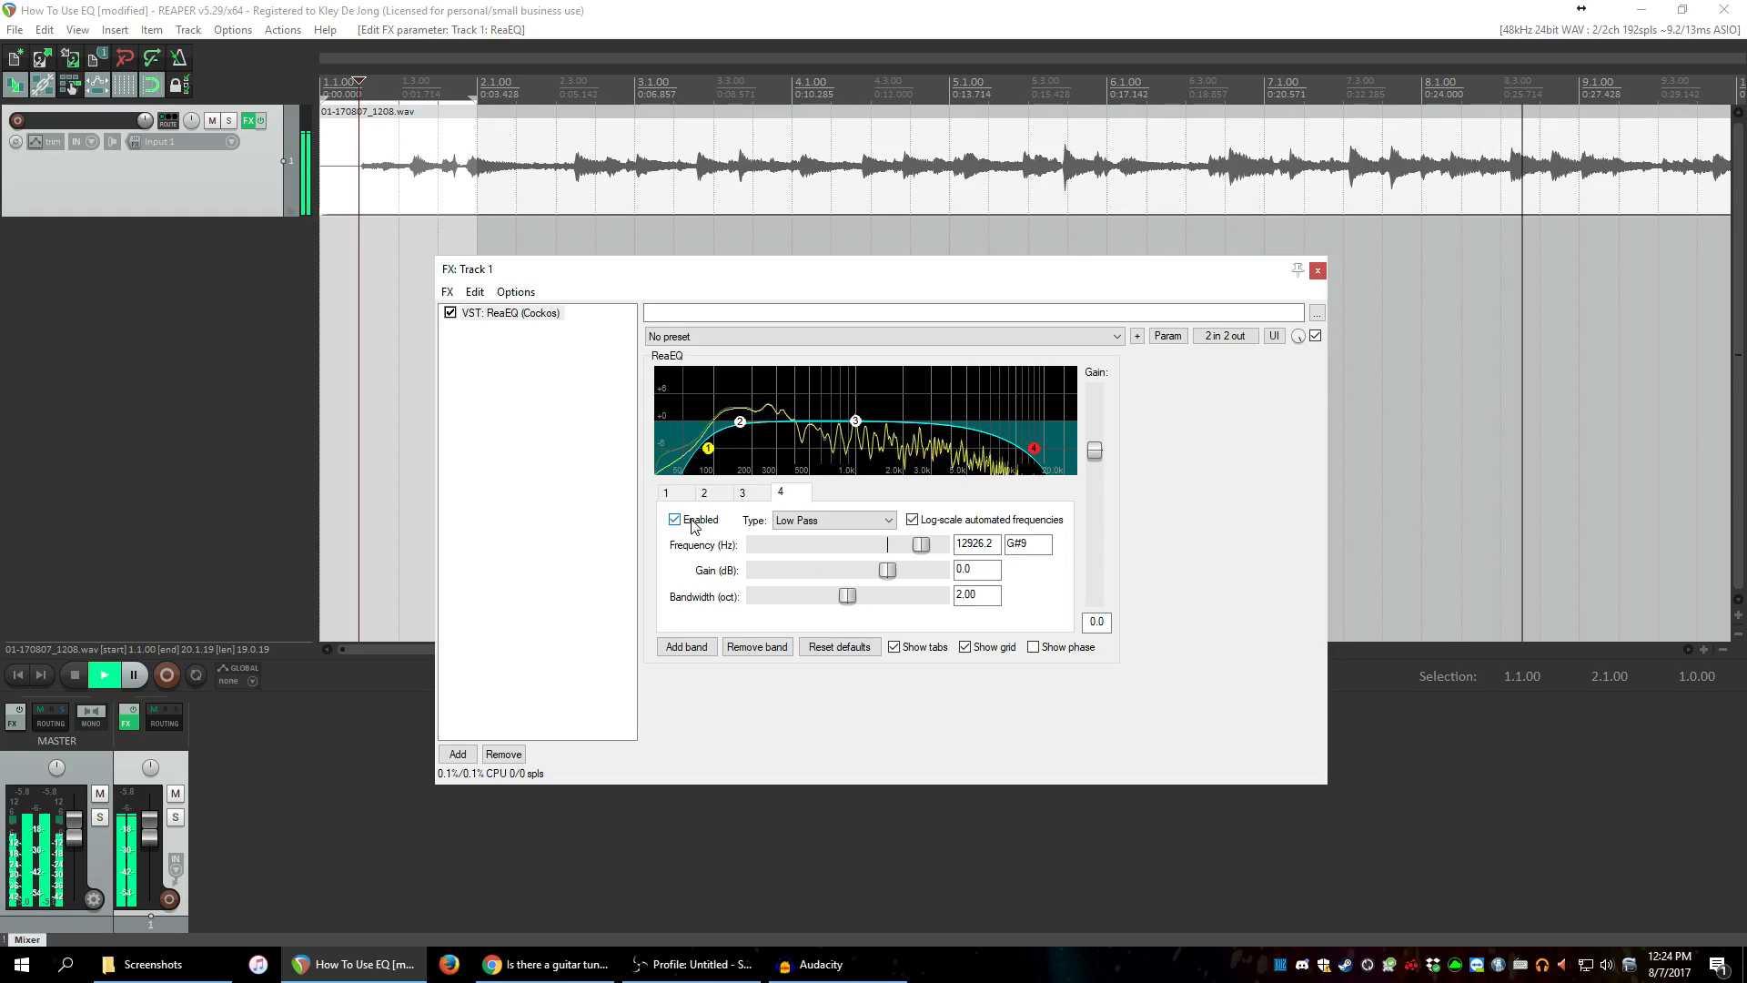
click(692, 526)
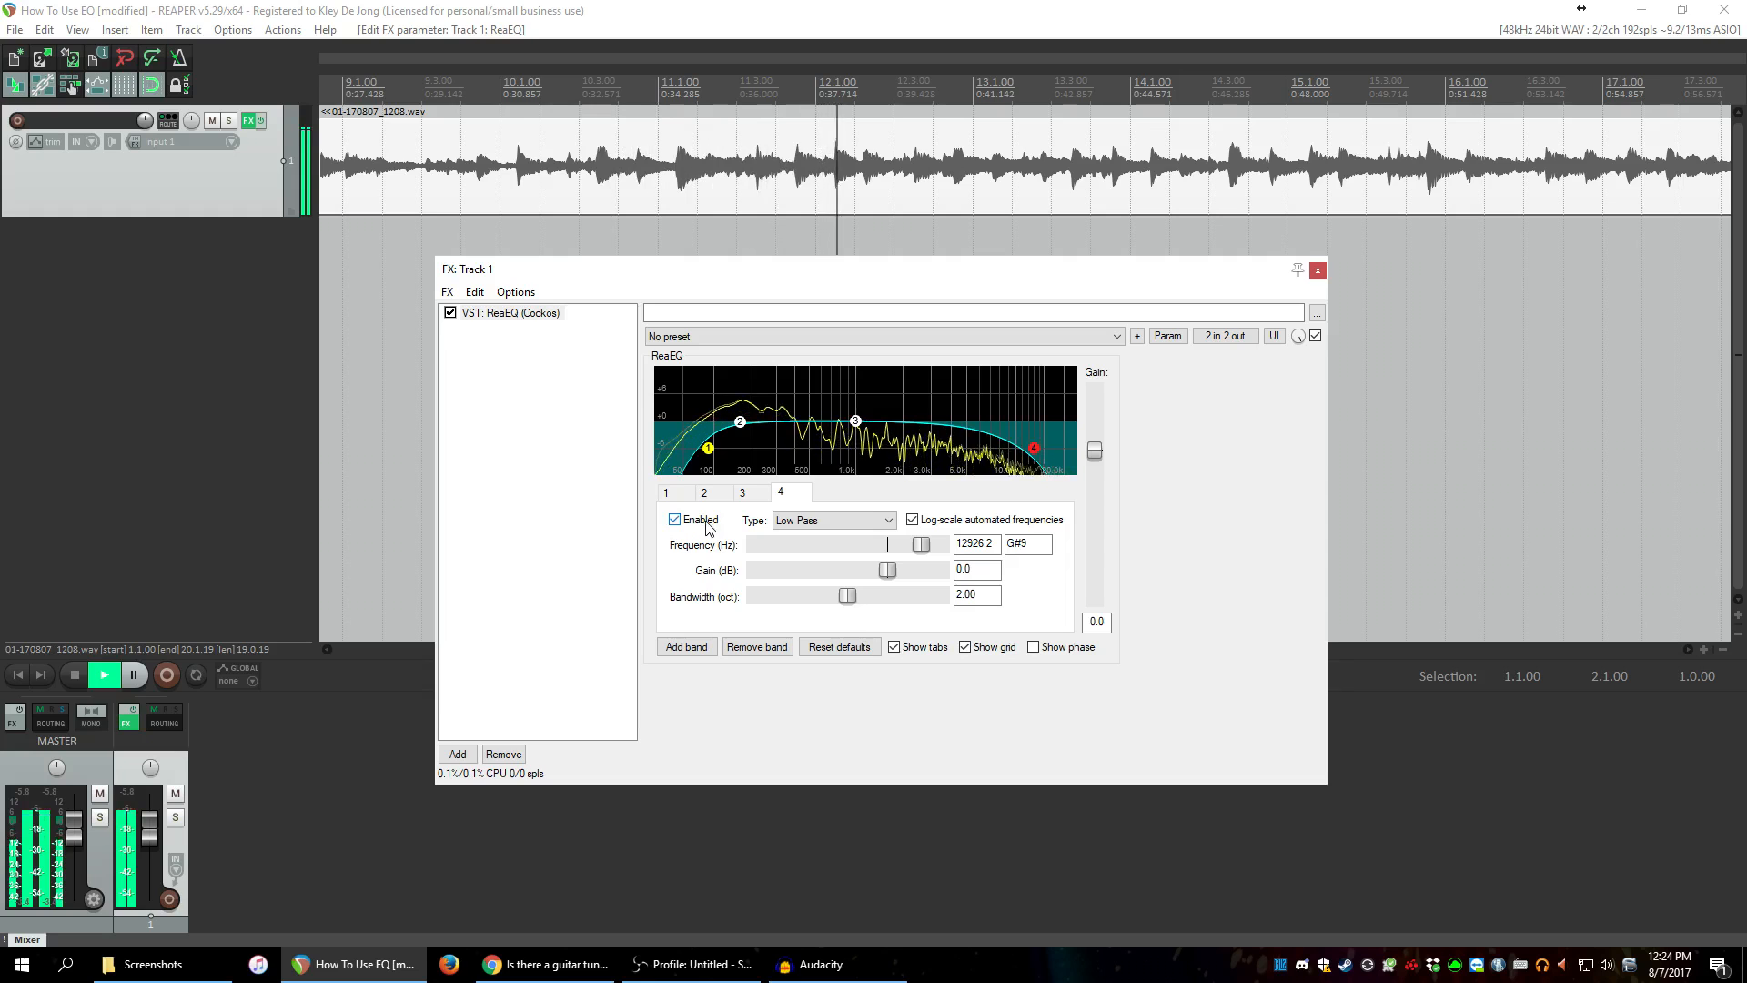
click(702, 528)
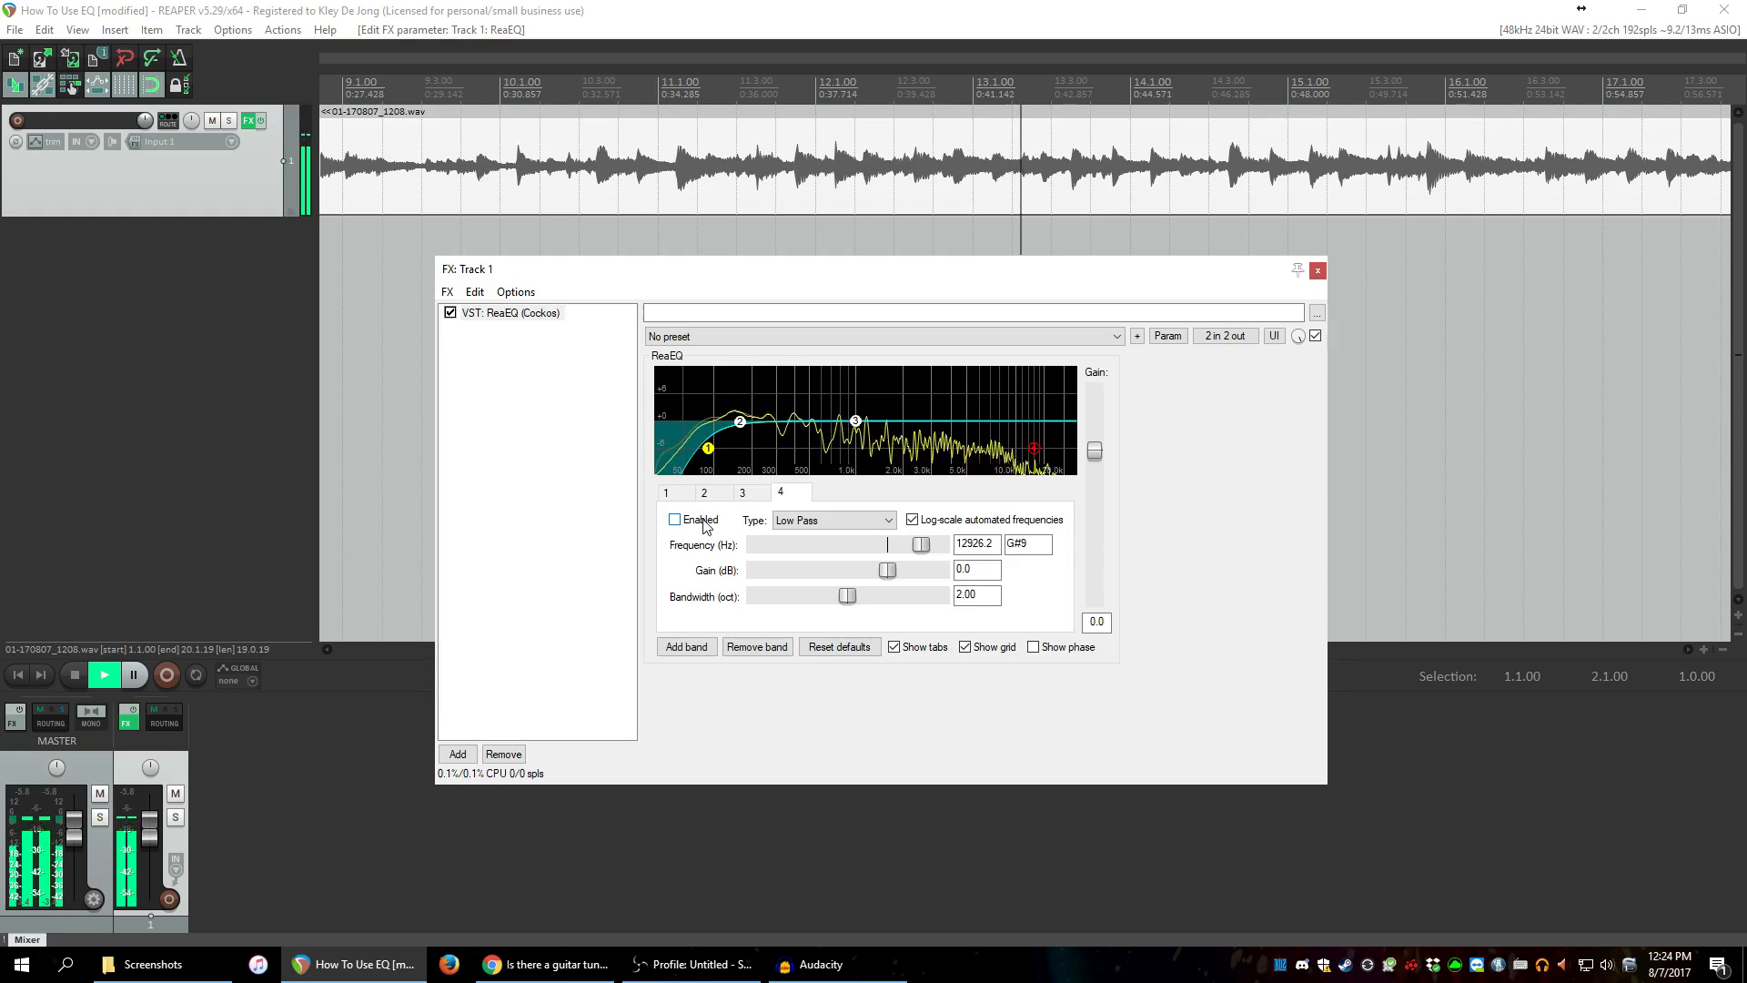
key(space)
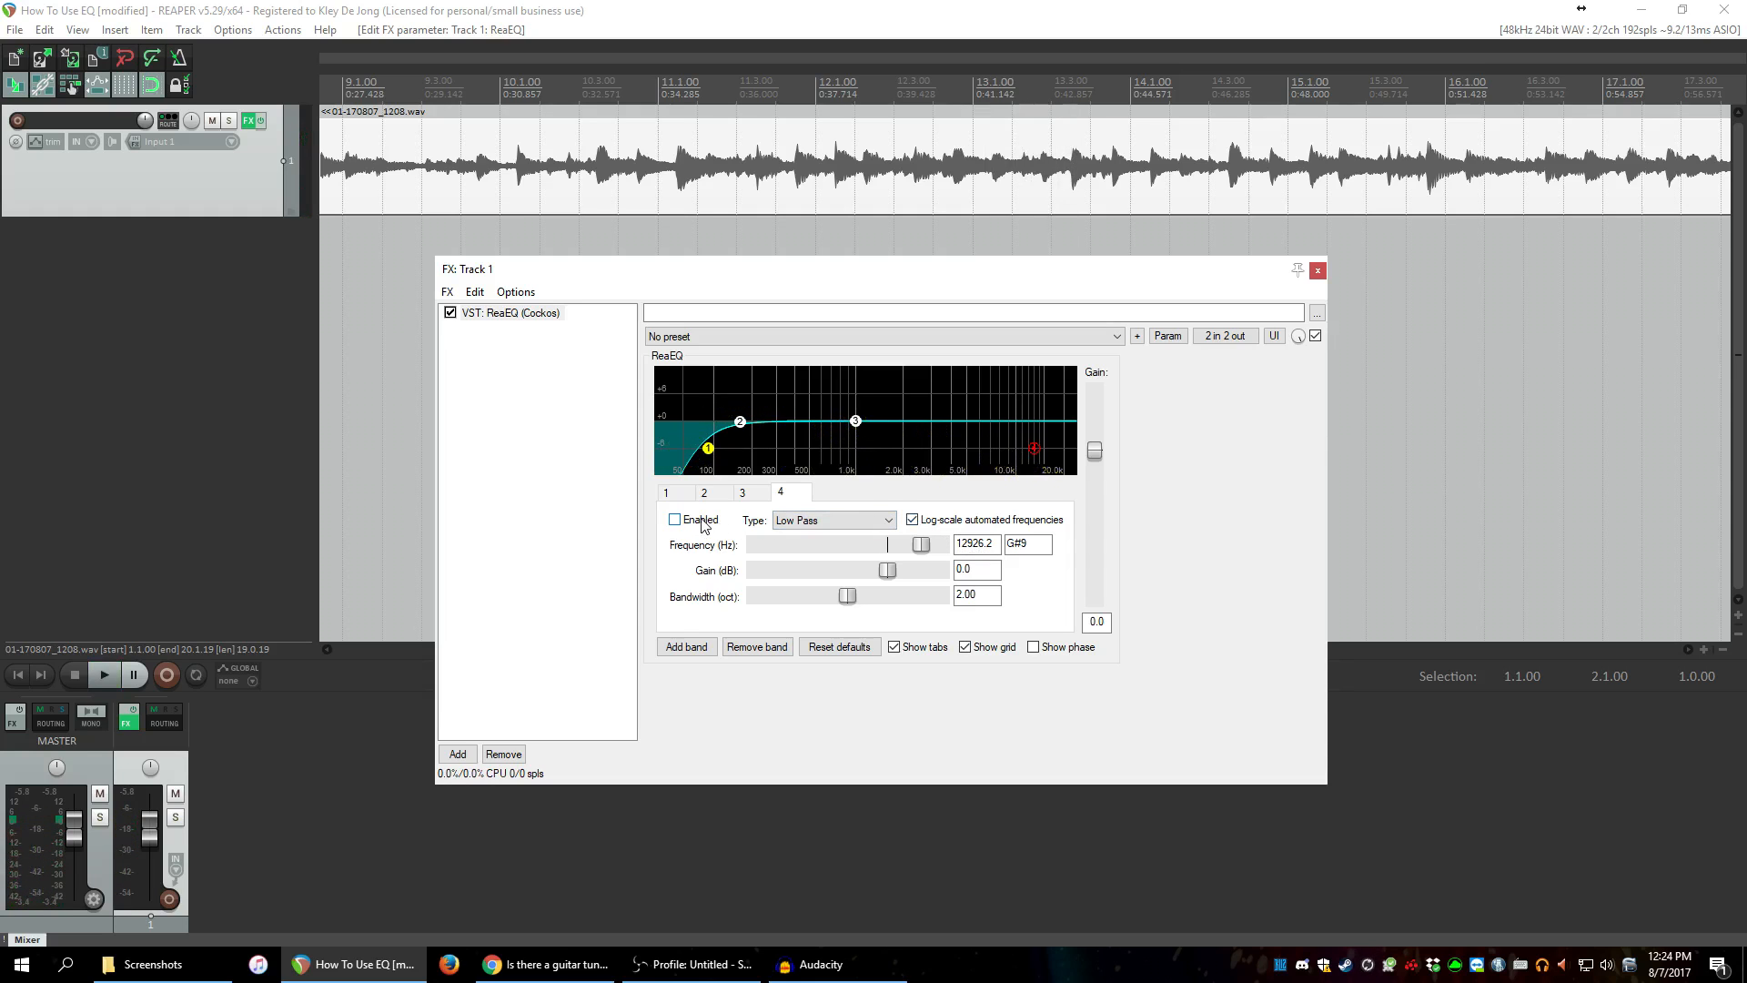
Set band 4 to High Pass, enable it, and audition the track briefly from 11.1.00.
click(831, 520)
click(804, 573)
click(674, 520)
click(659, 238)
key(space)
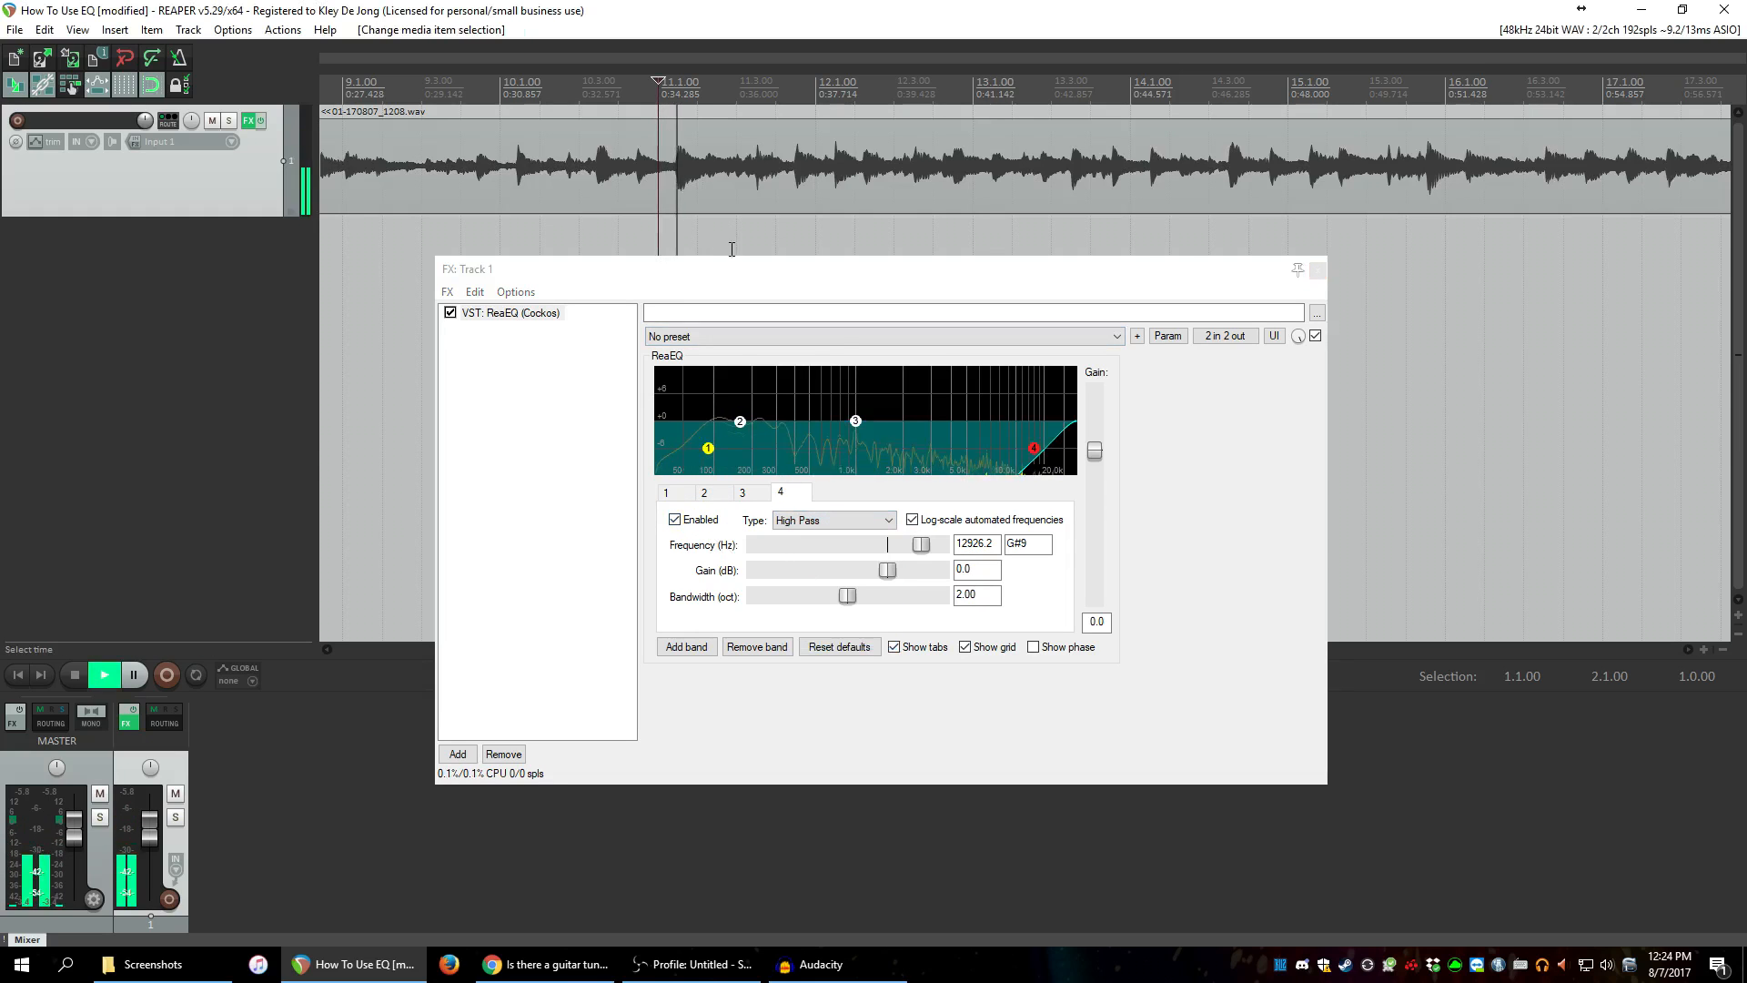
key(space)
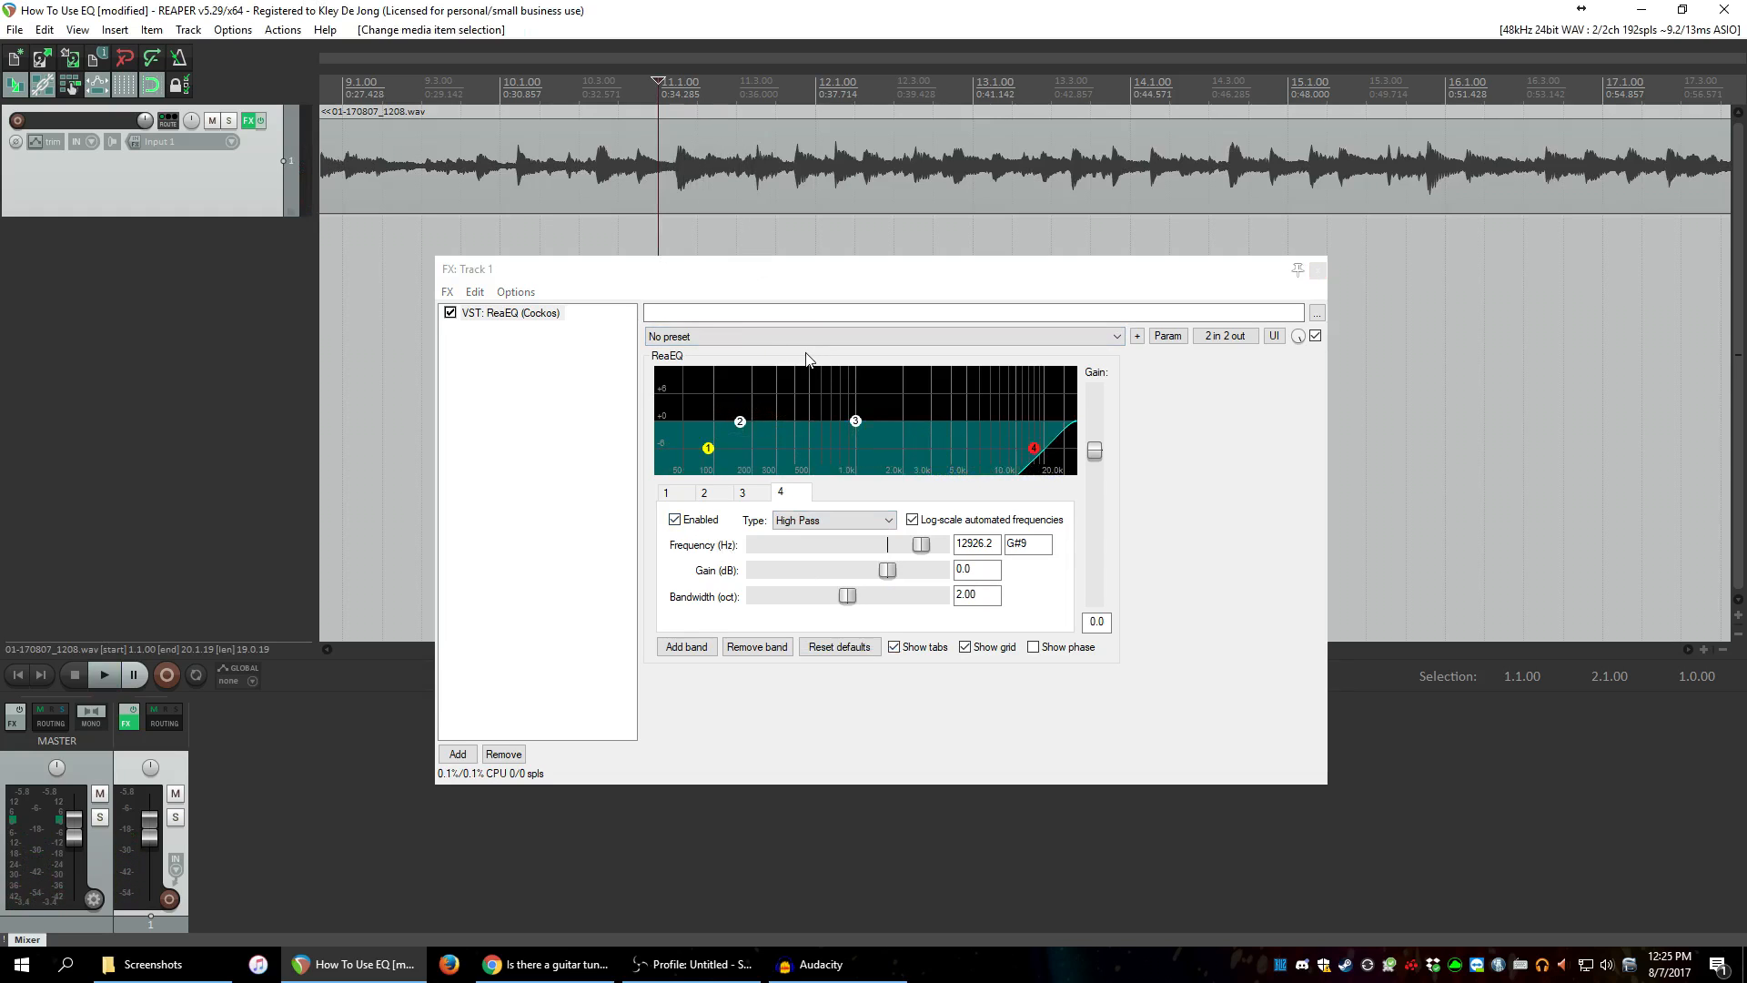
Disable band 4, change it to Low Pass at about 15857 Hz, and enable it again.
click(692, 525)
click(823, 520)
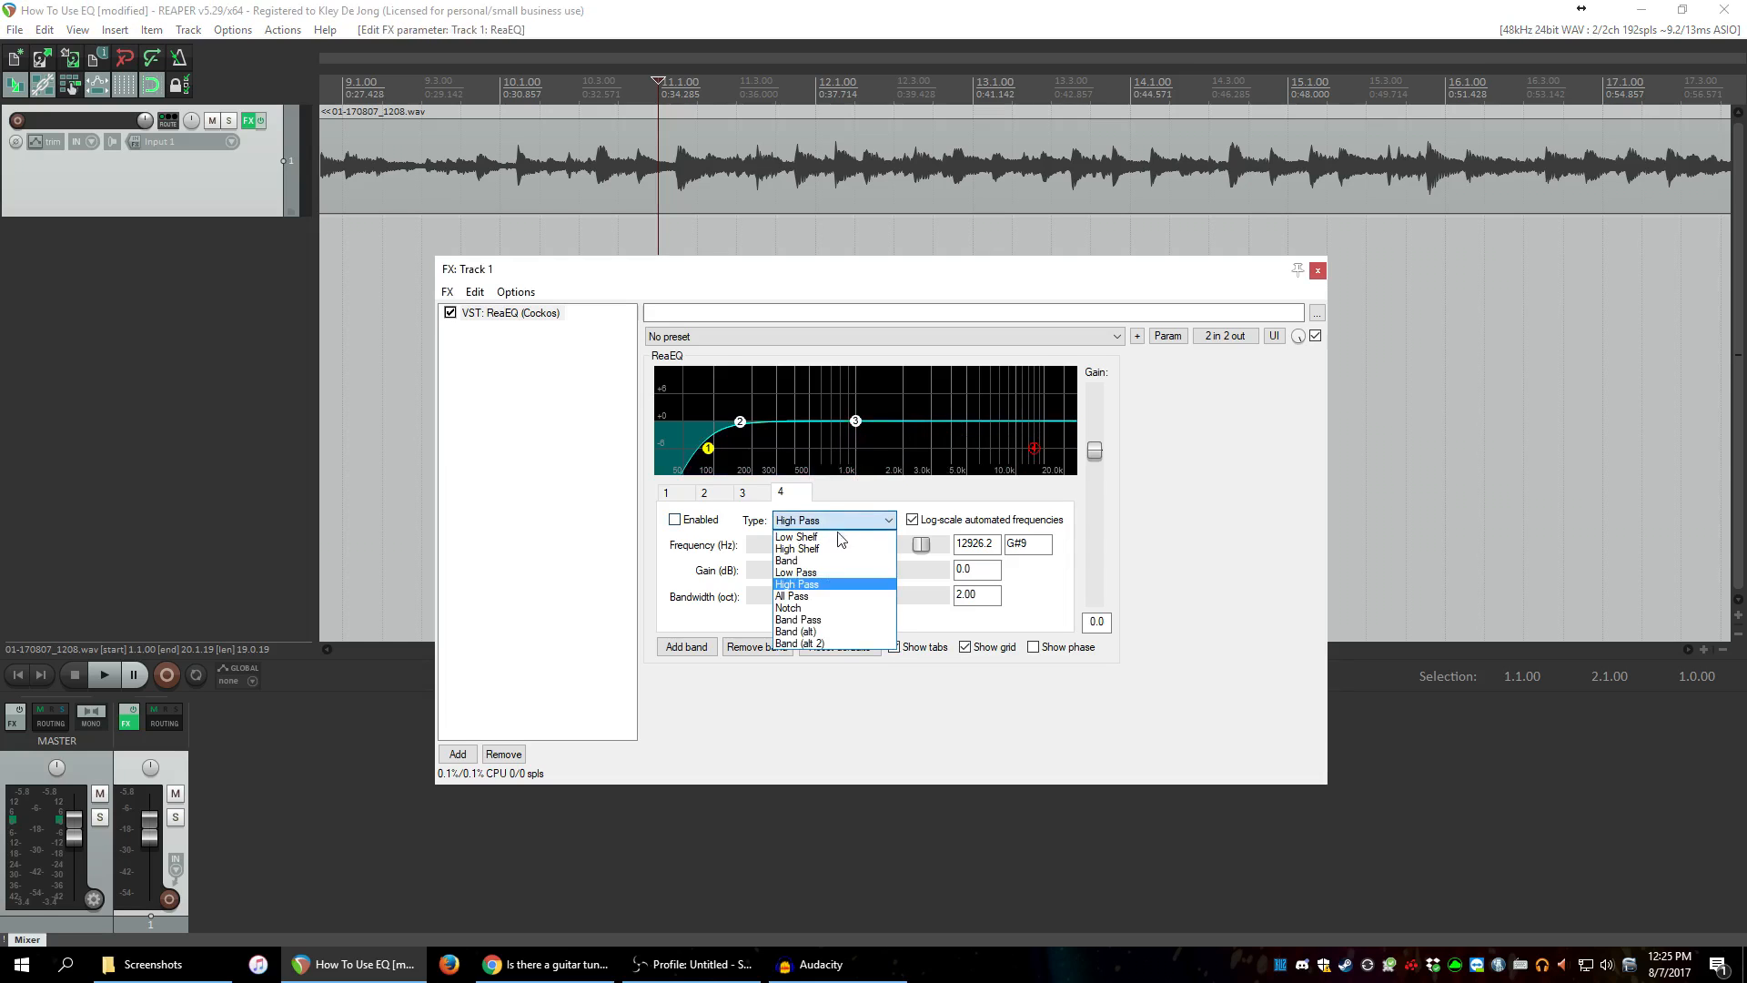
click(834, 583)
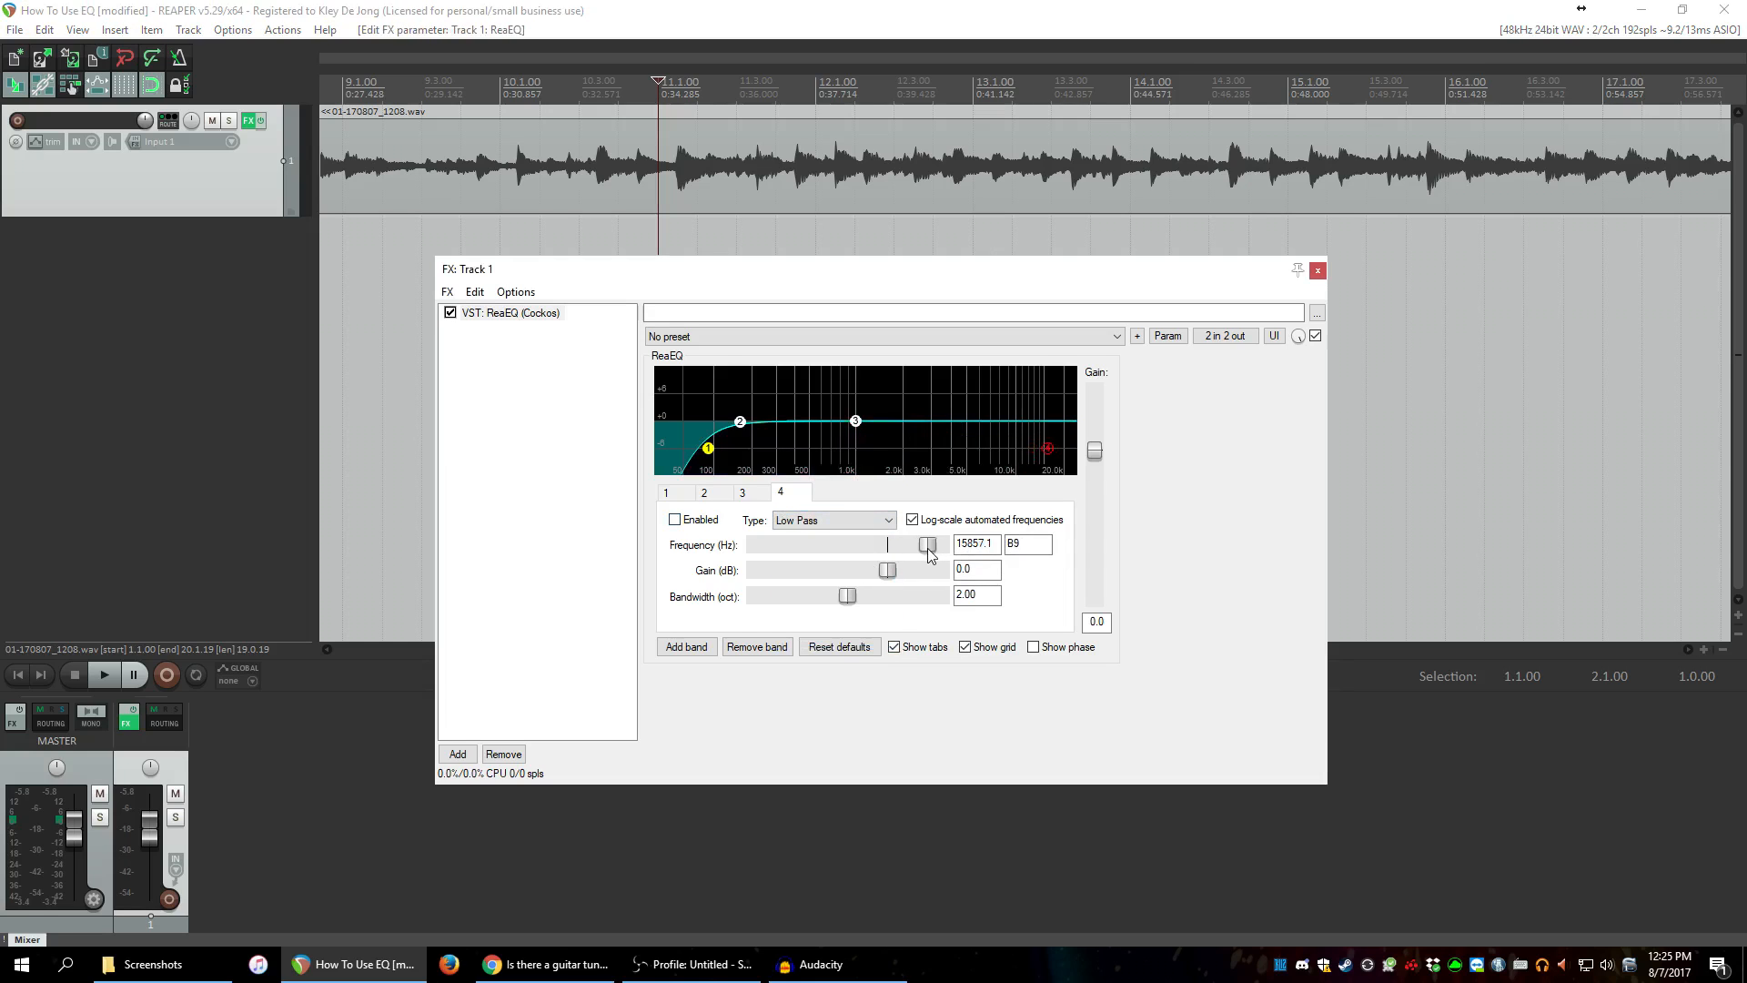
click(675, 519)
Switch band 4 to High Pass and raise its frequency to about 20043 Hz during playback, finishing with playback stopped.
click(766, 519)
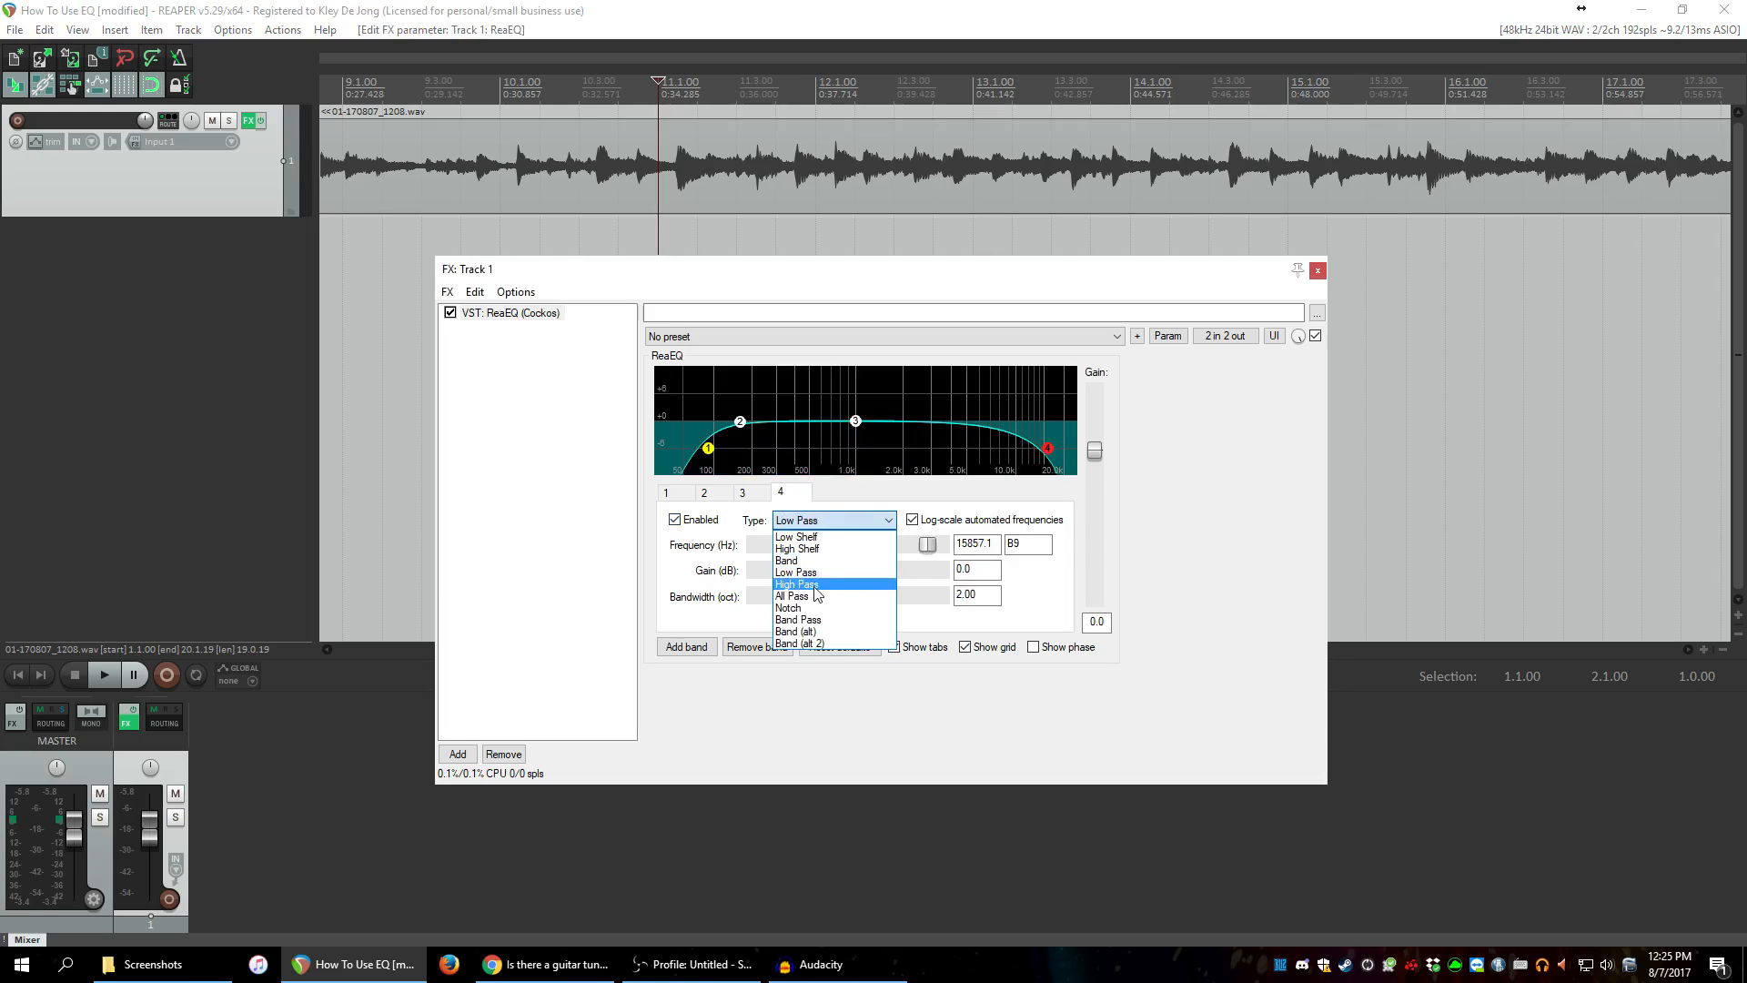
click(816, 584)
key(space)
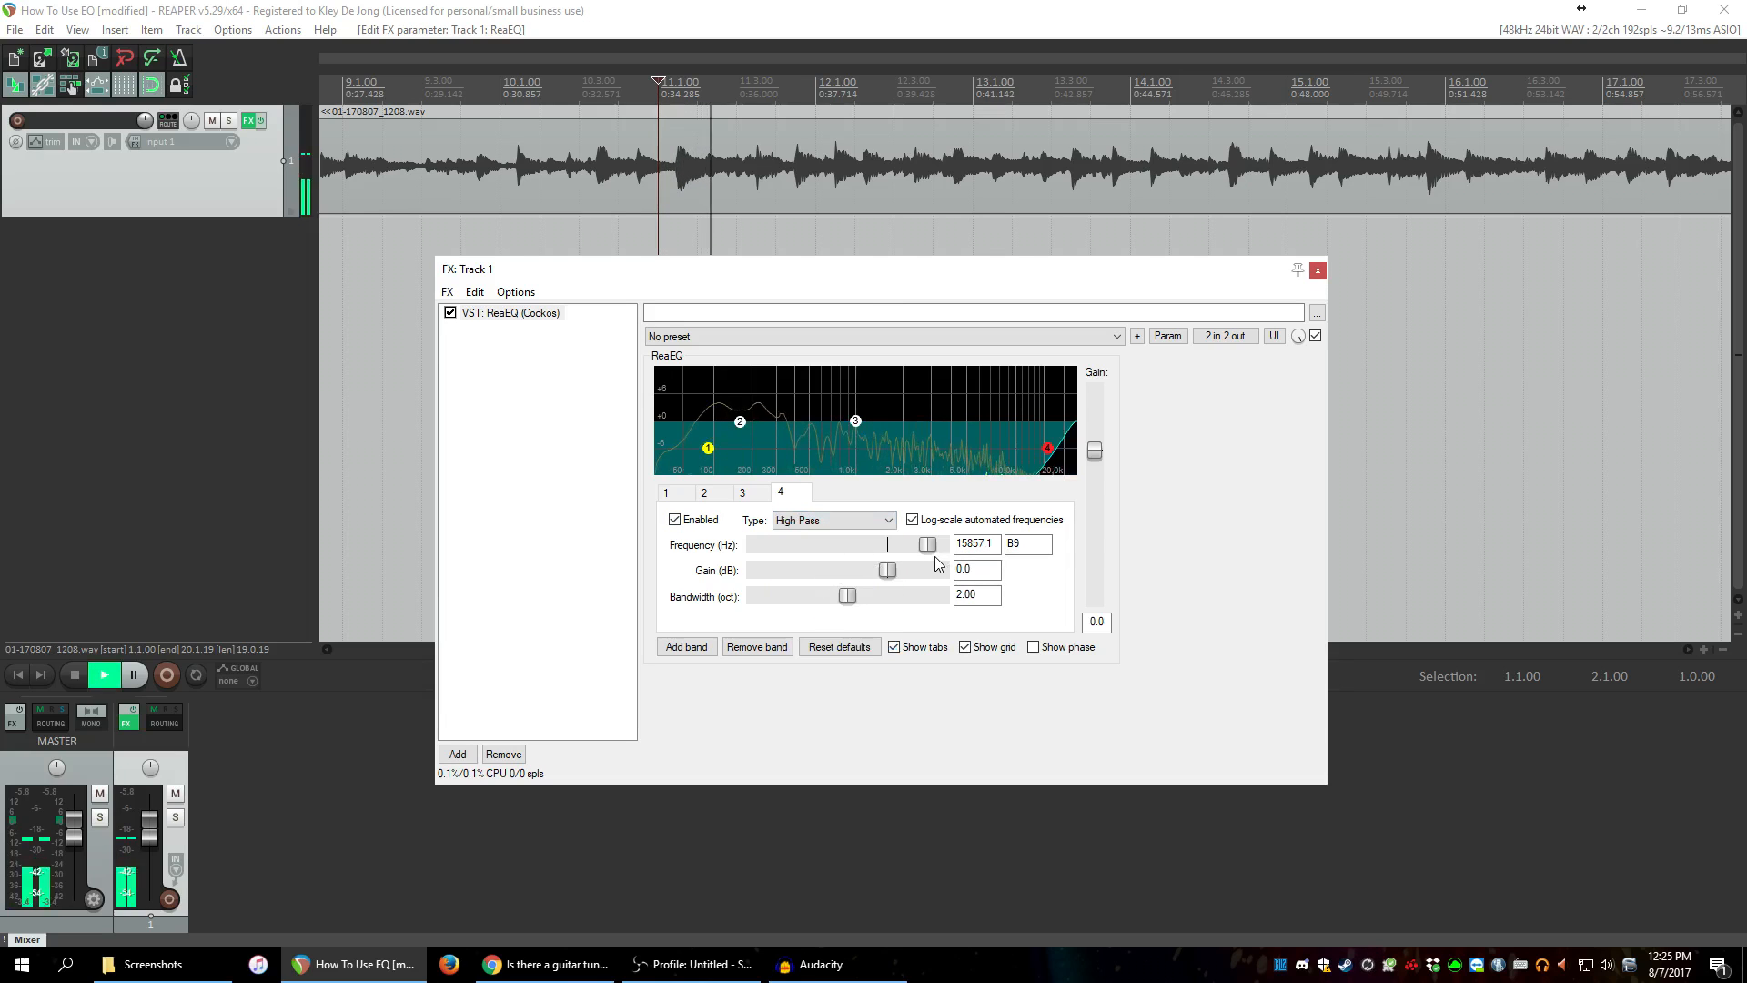
drag(932, 553, 938, 549)
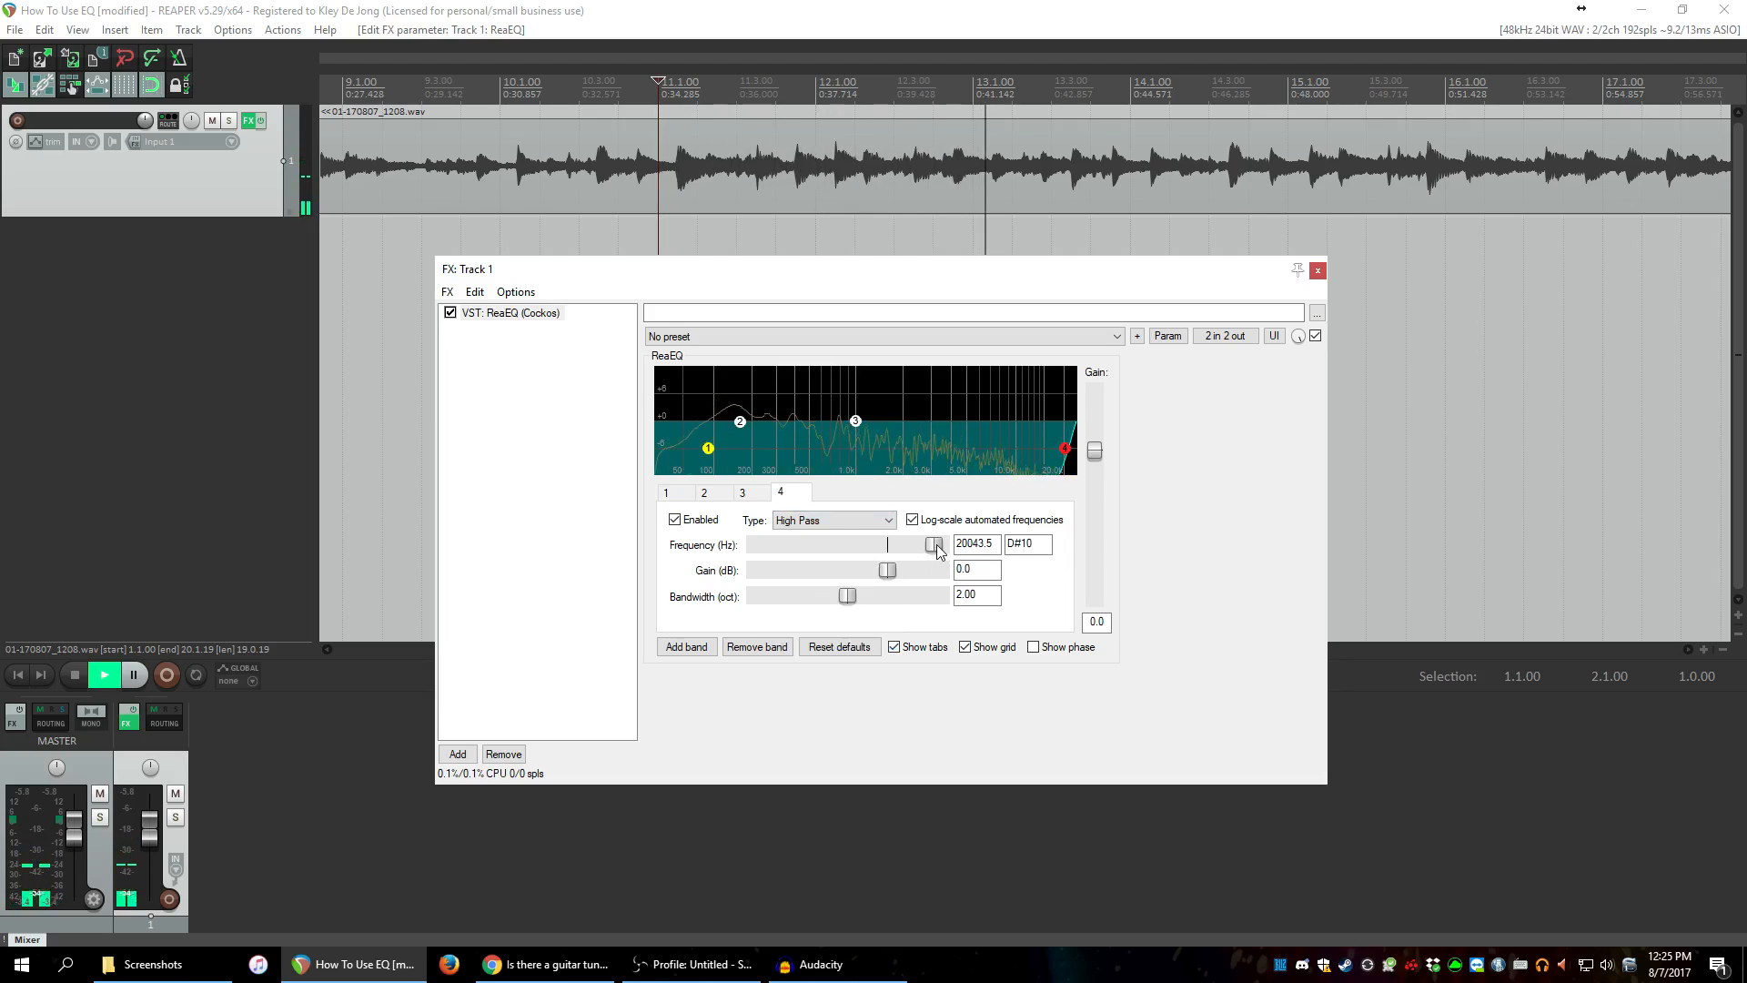
key(space)
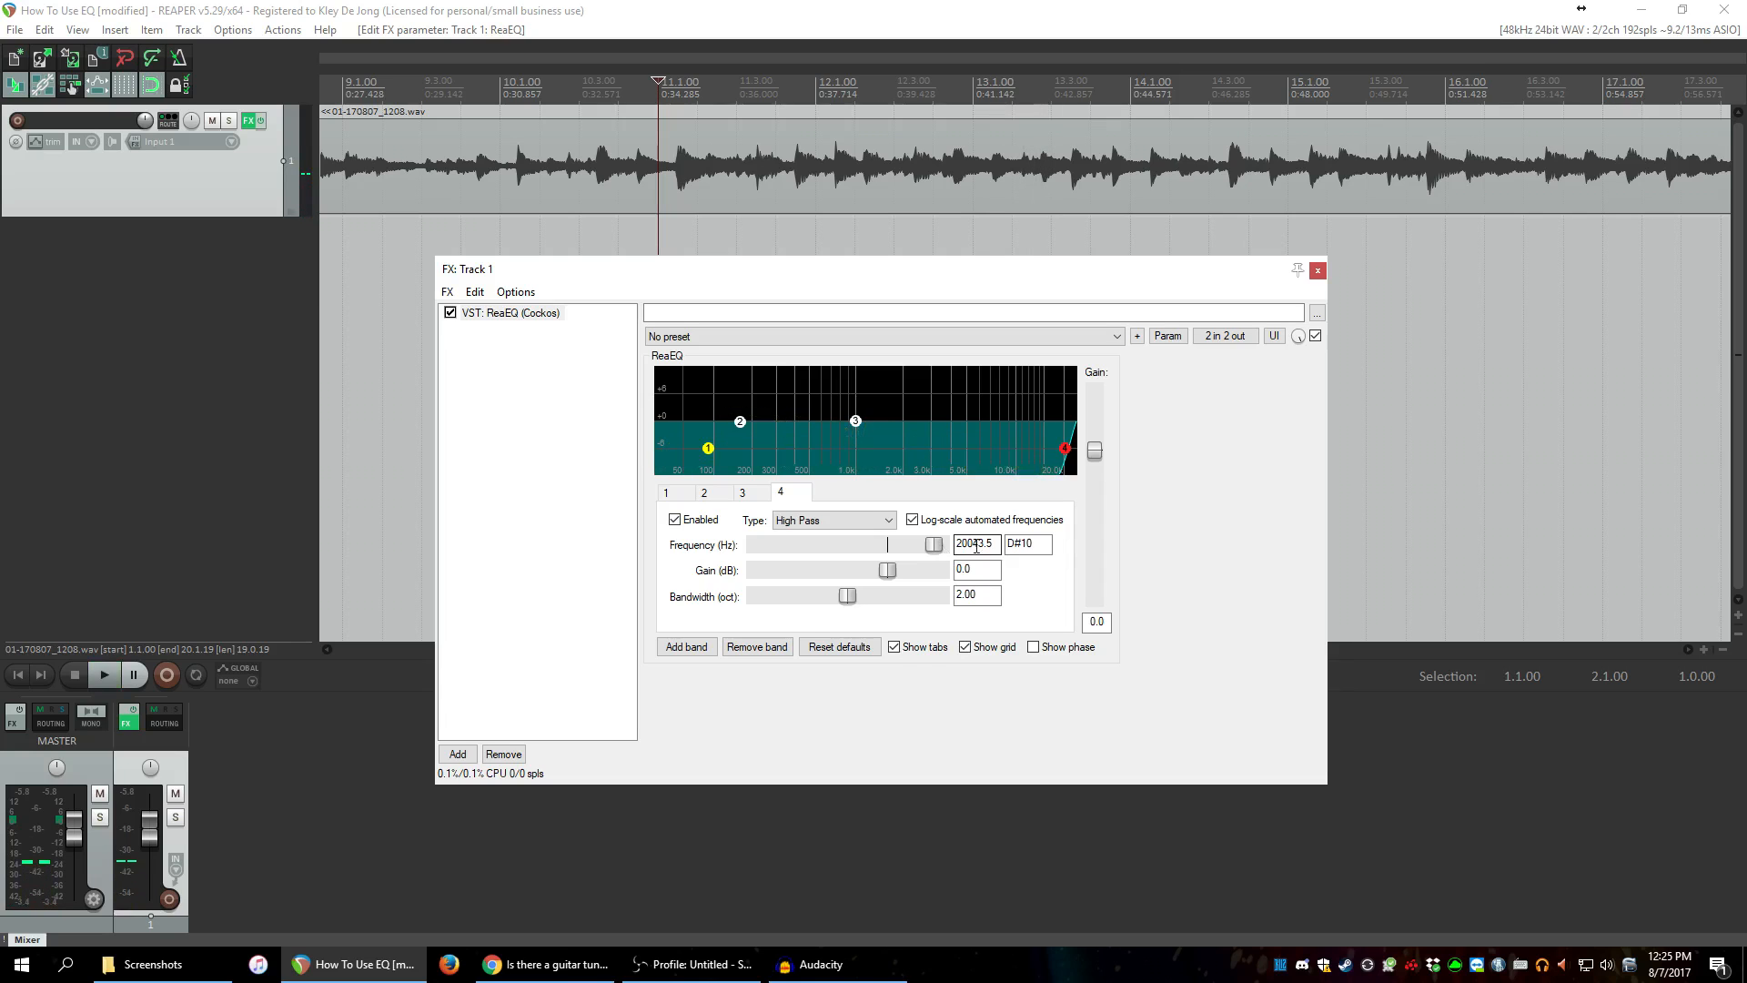
Set band 4's frequency to about 16738 Hz, change its type to Low Pass, and leave it enabled.
drag(937, 549, 931, 548)
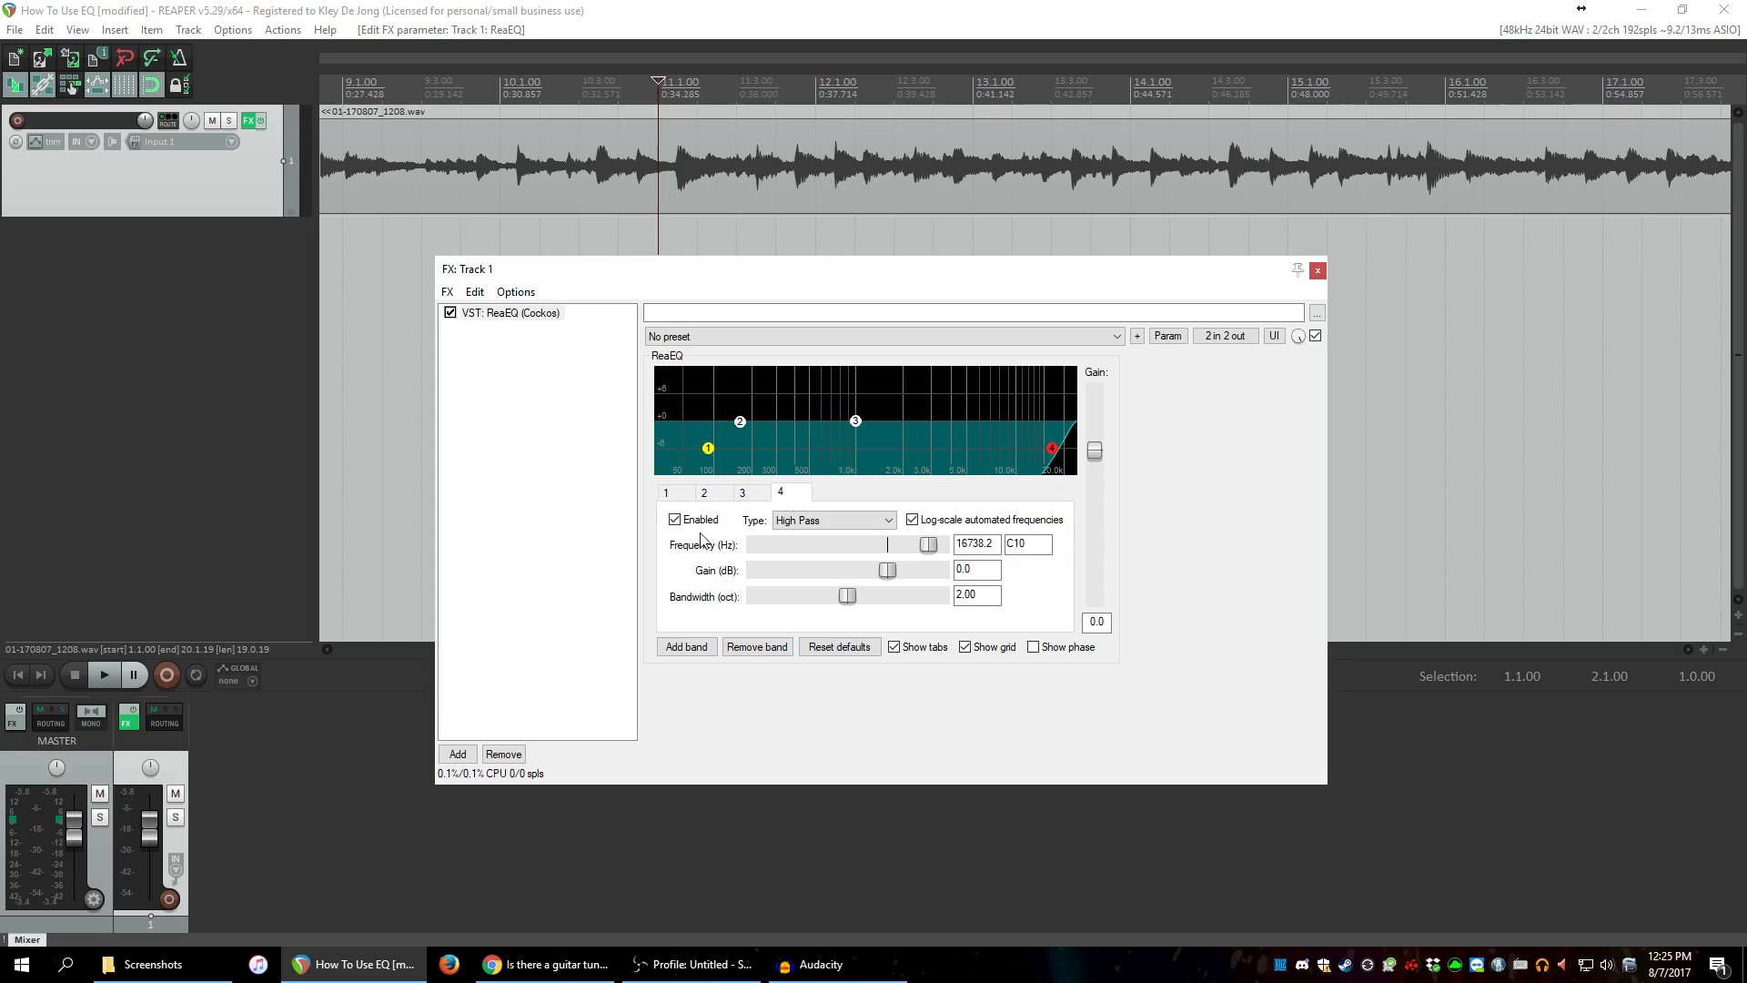
click(675, 520)
click(801, 525)
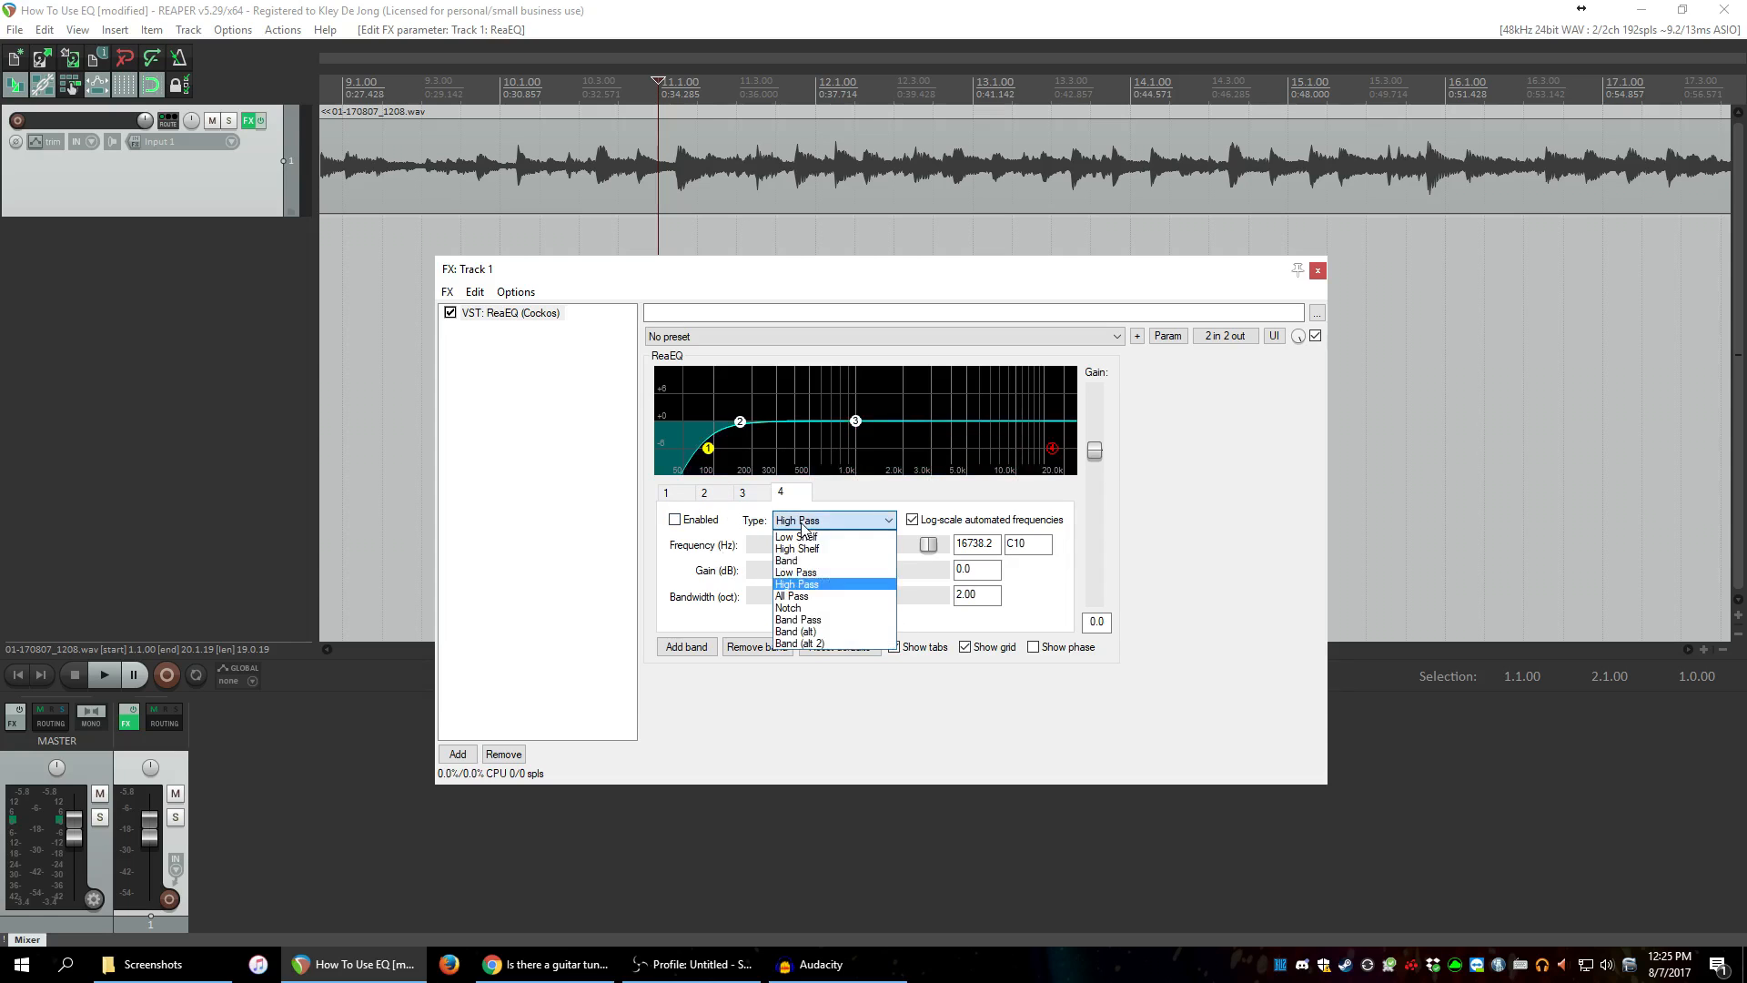
click(798, 573)
click(674, 520)
Boost band 3 by 12 dB at 1000 Hz and narrow its bandwidth to about 0.42 octaves.
click(715, 499)
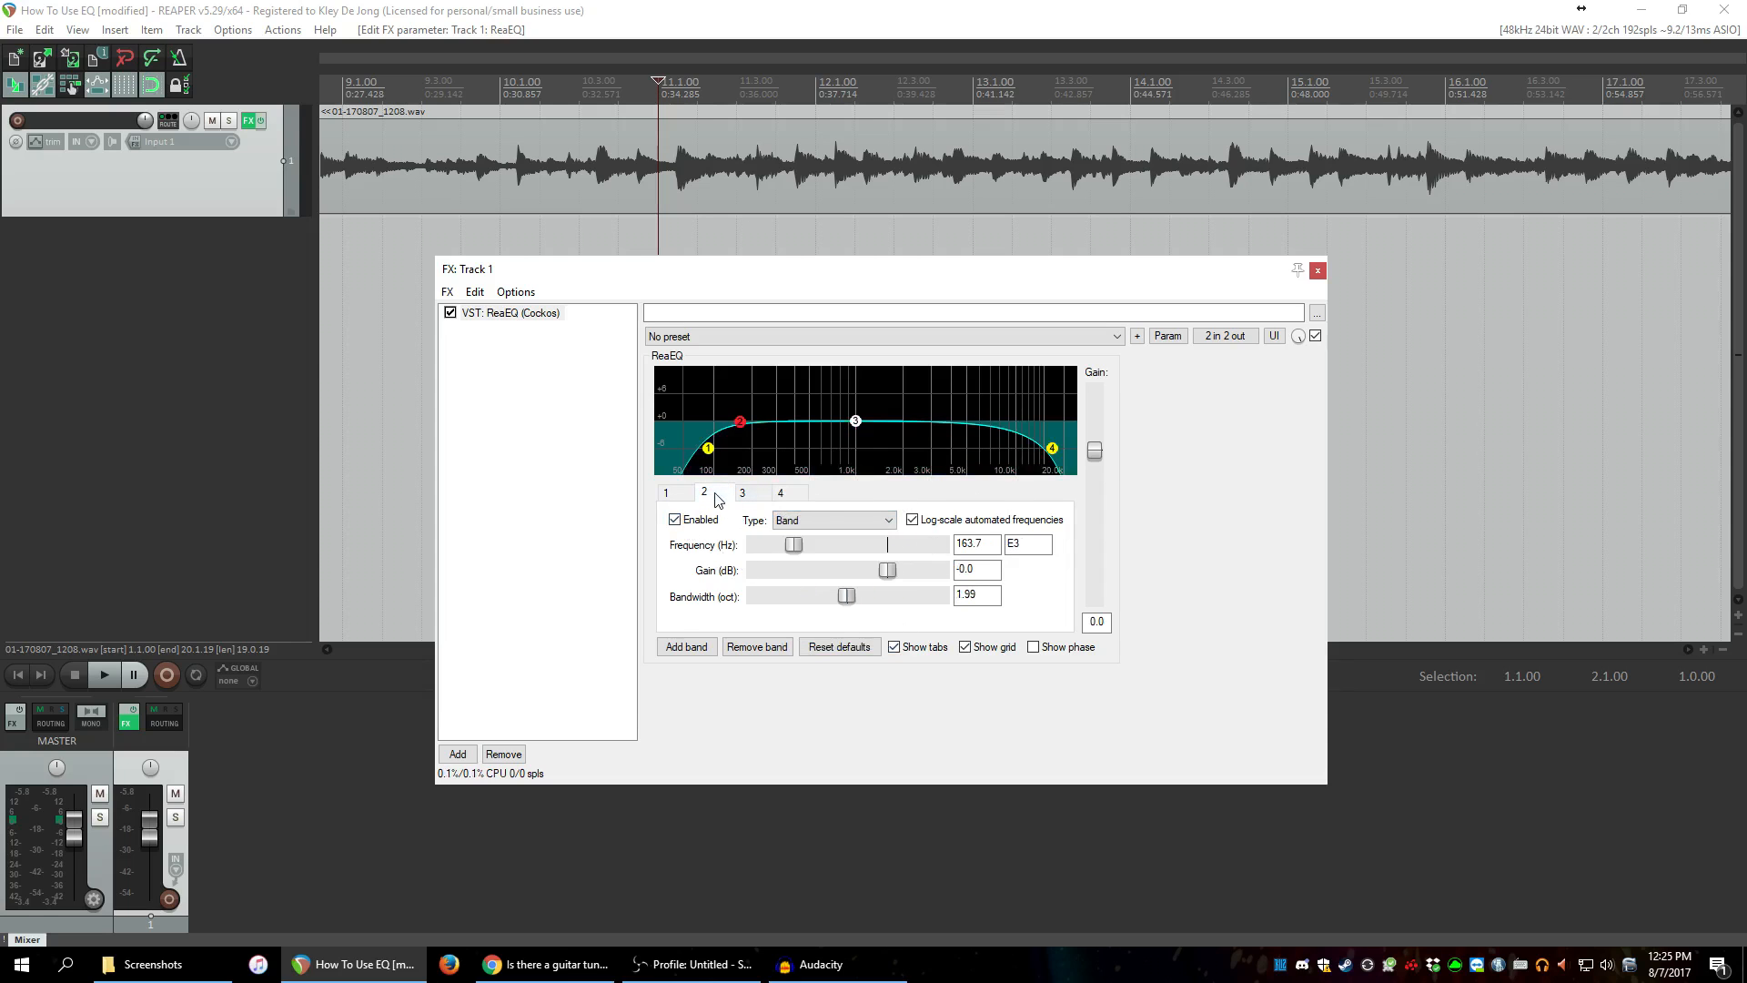
click(757, 499)
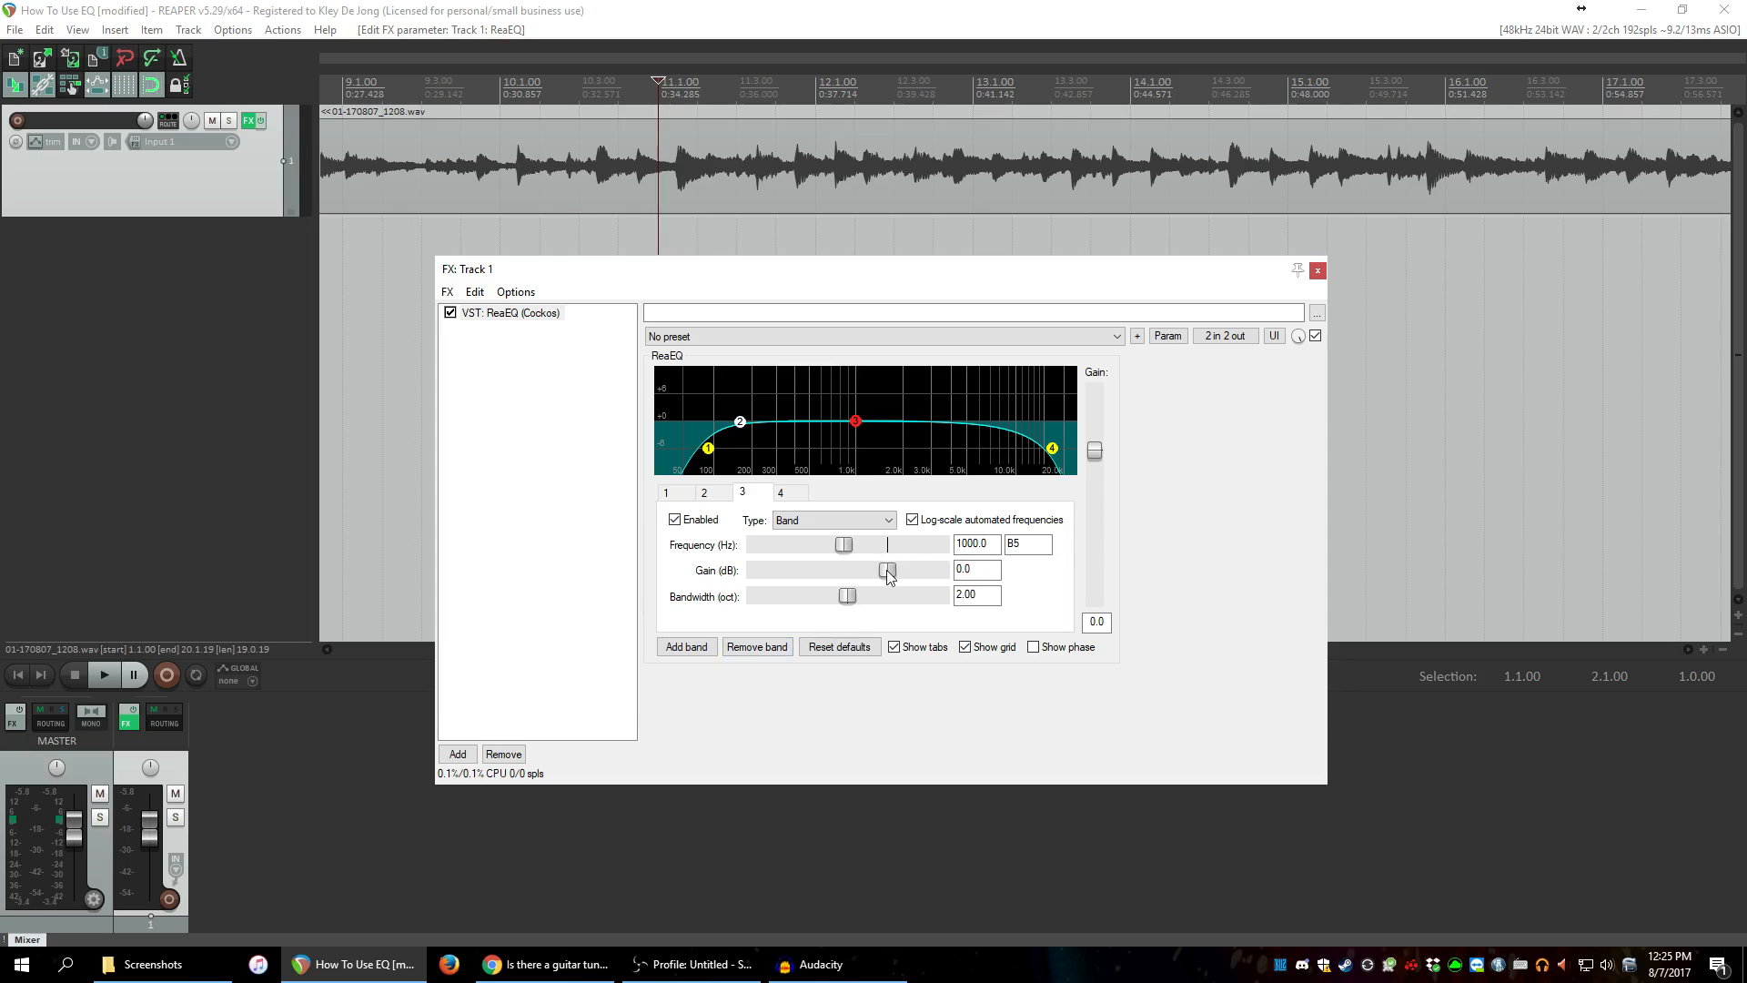
drag(887, 569, 958, 573)
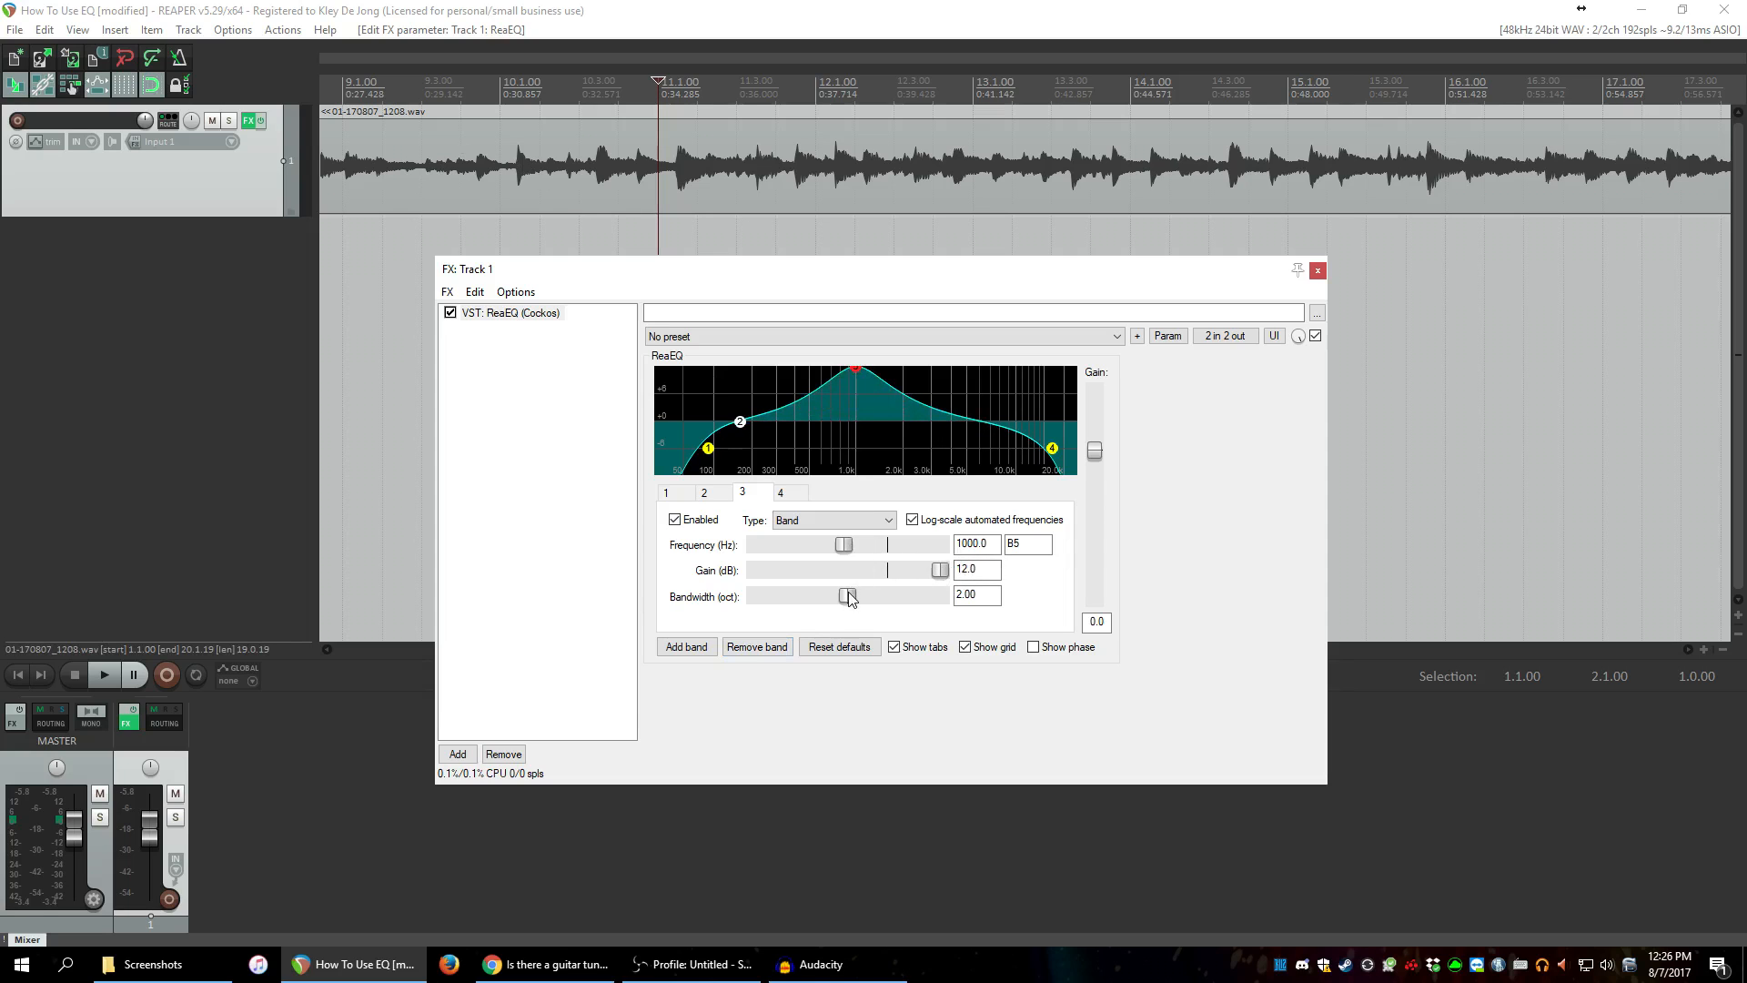
drag(848, 596, 804, 607)
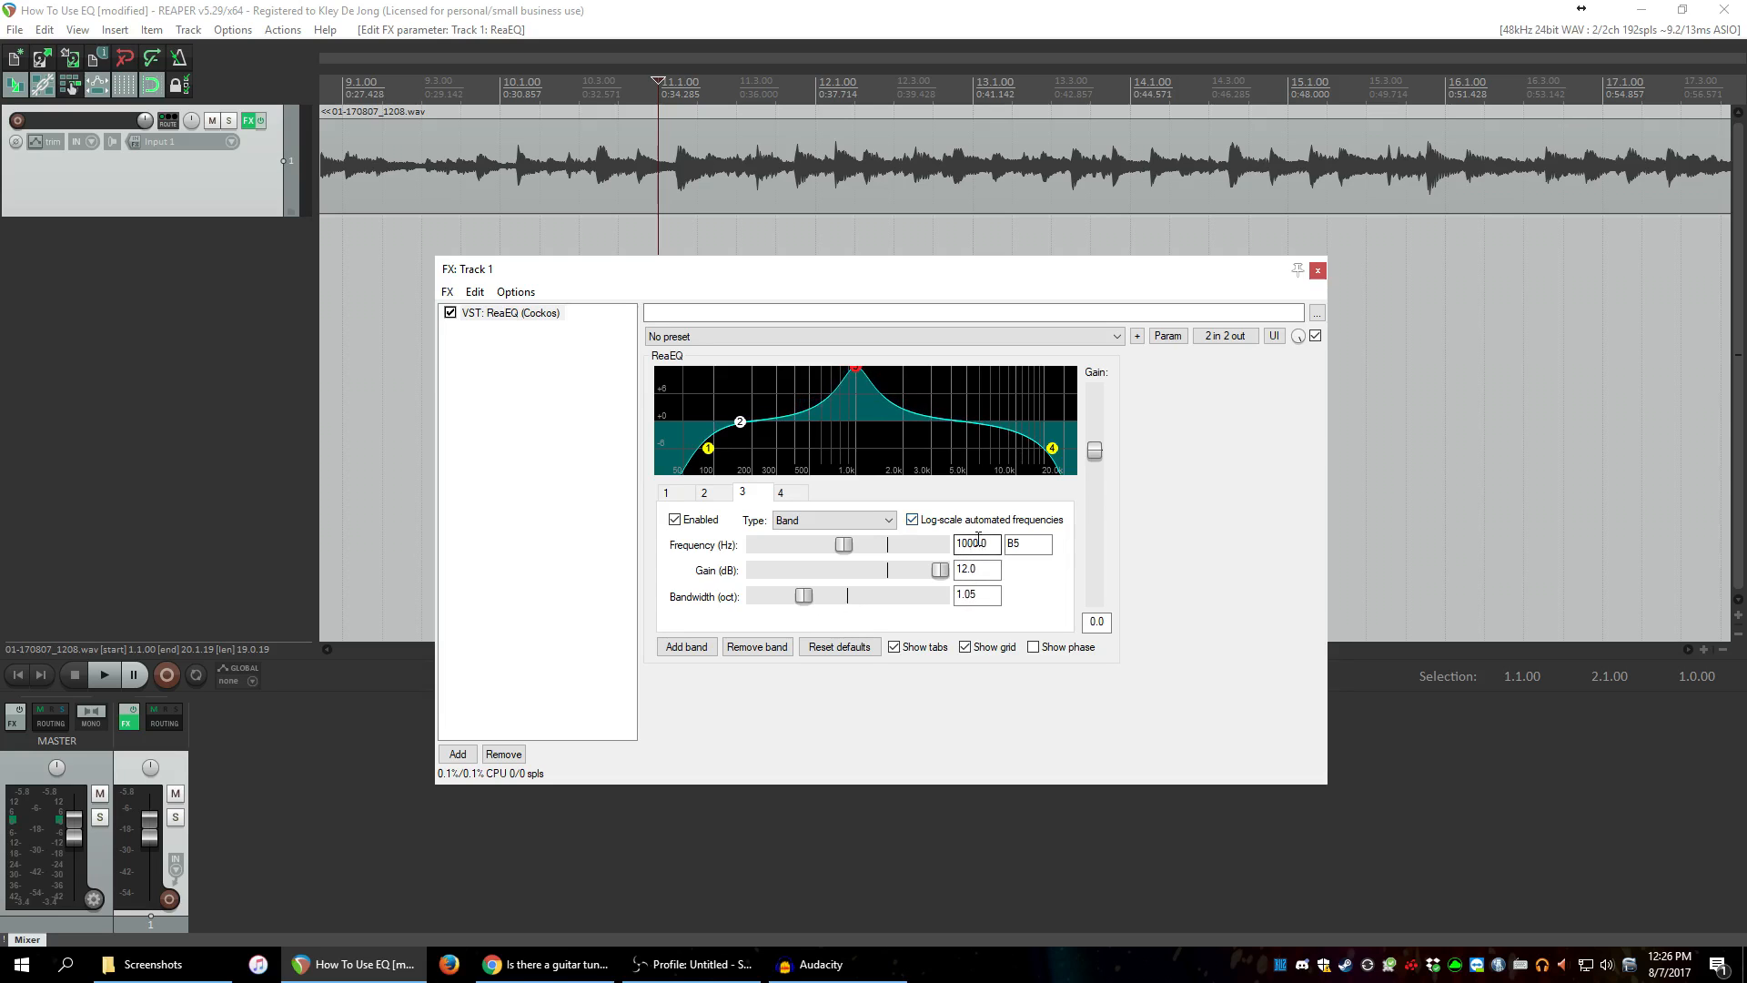
click(959, 572)
drag(804, 600, 780, 605)
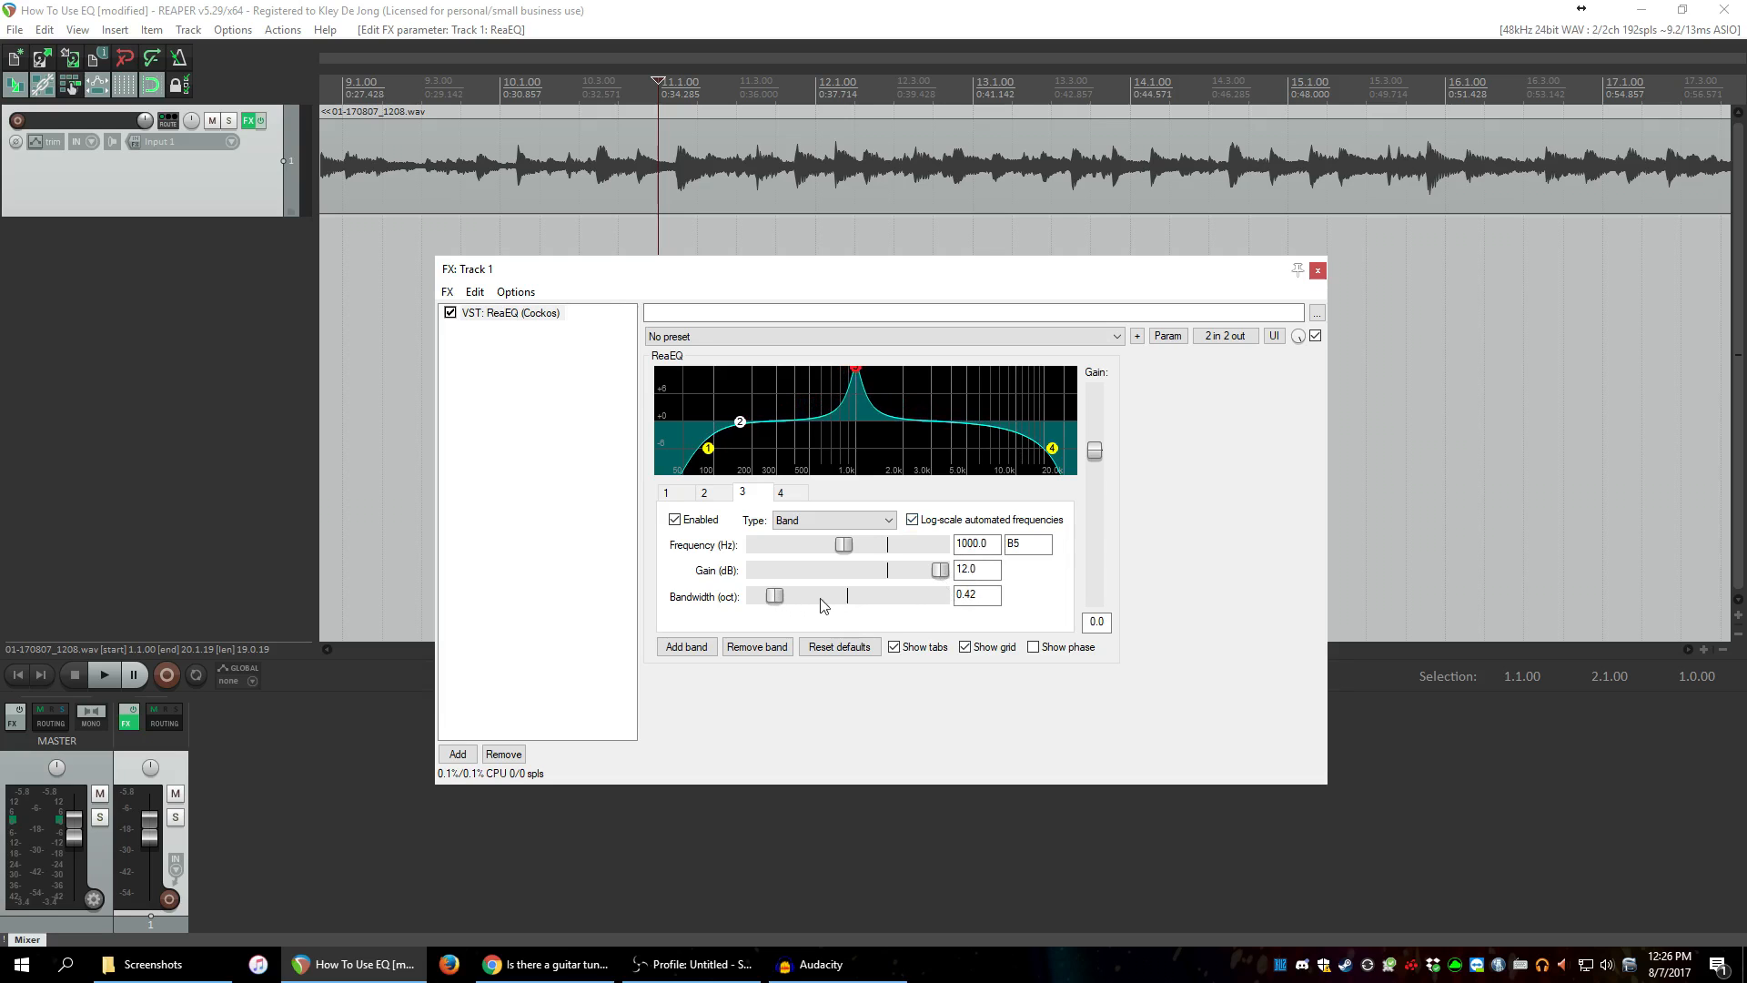
Play the track from shortly before 11.1.00 while toggling band 3 off and on, leaving the band enabled.
click(580, 173)
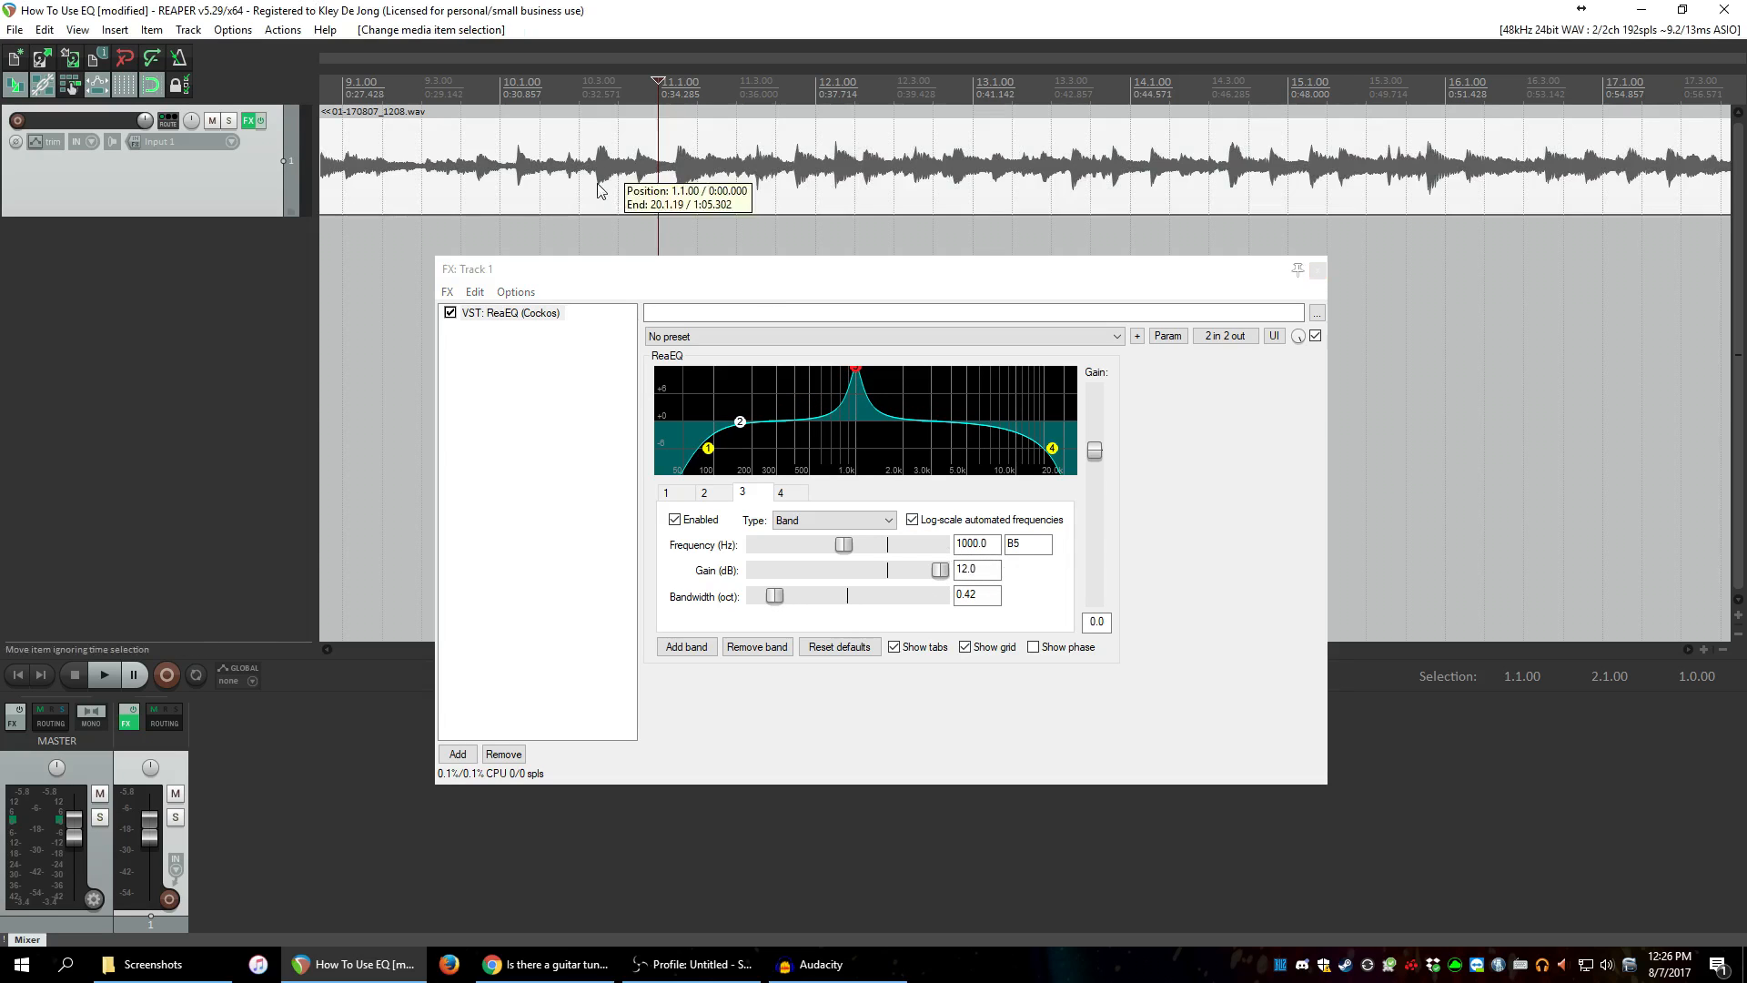
click(674, 519)
key(space)
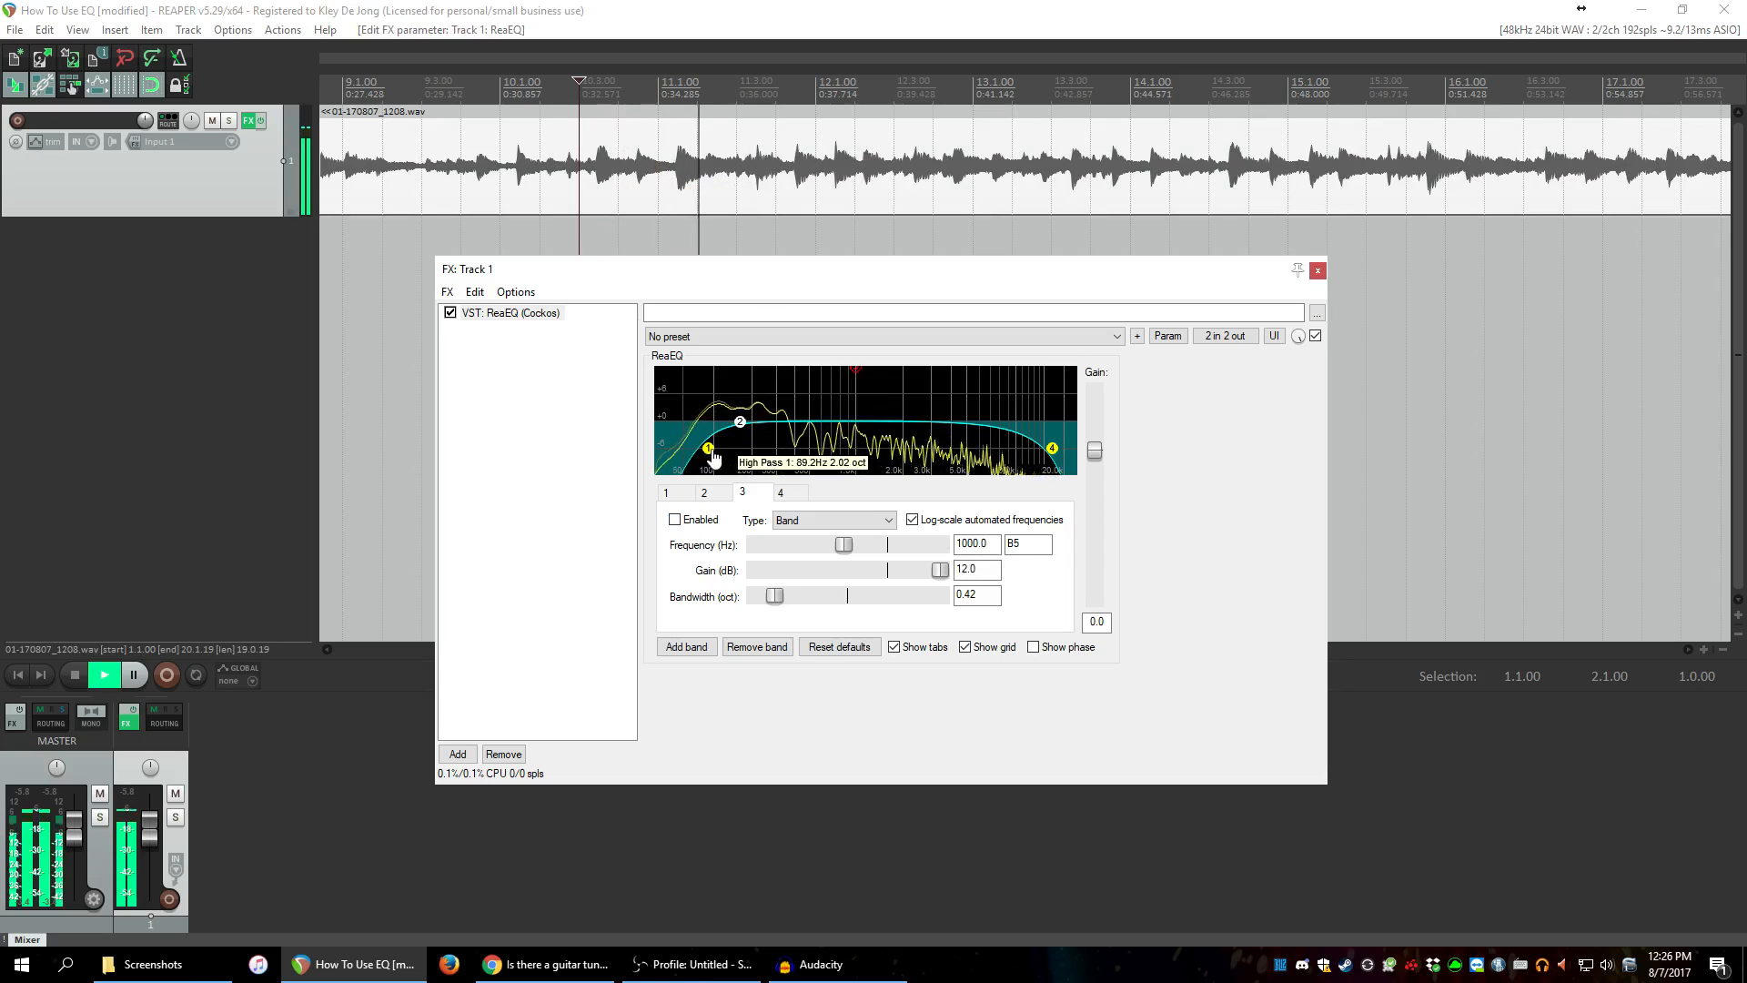
click(694, 525)
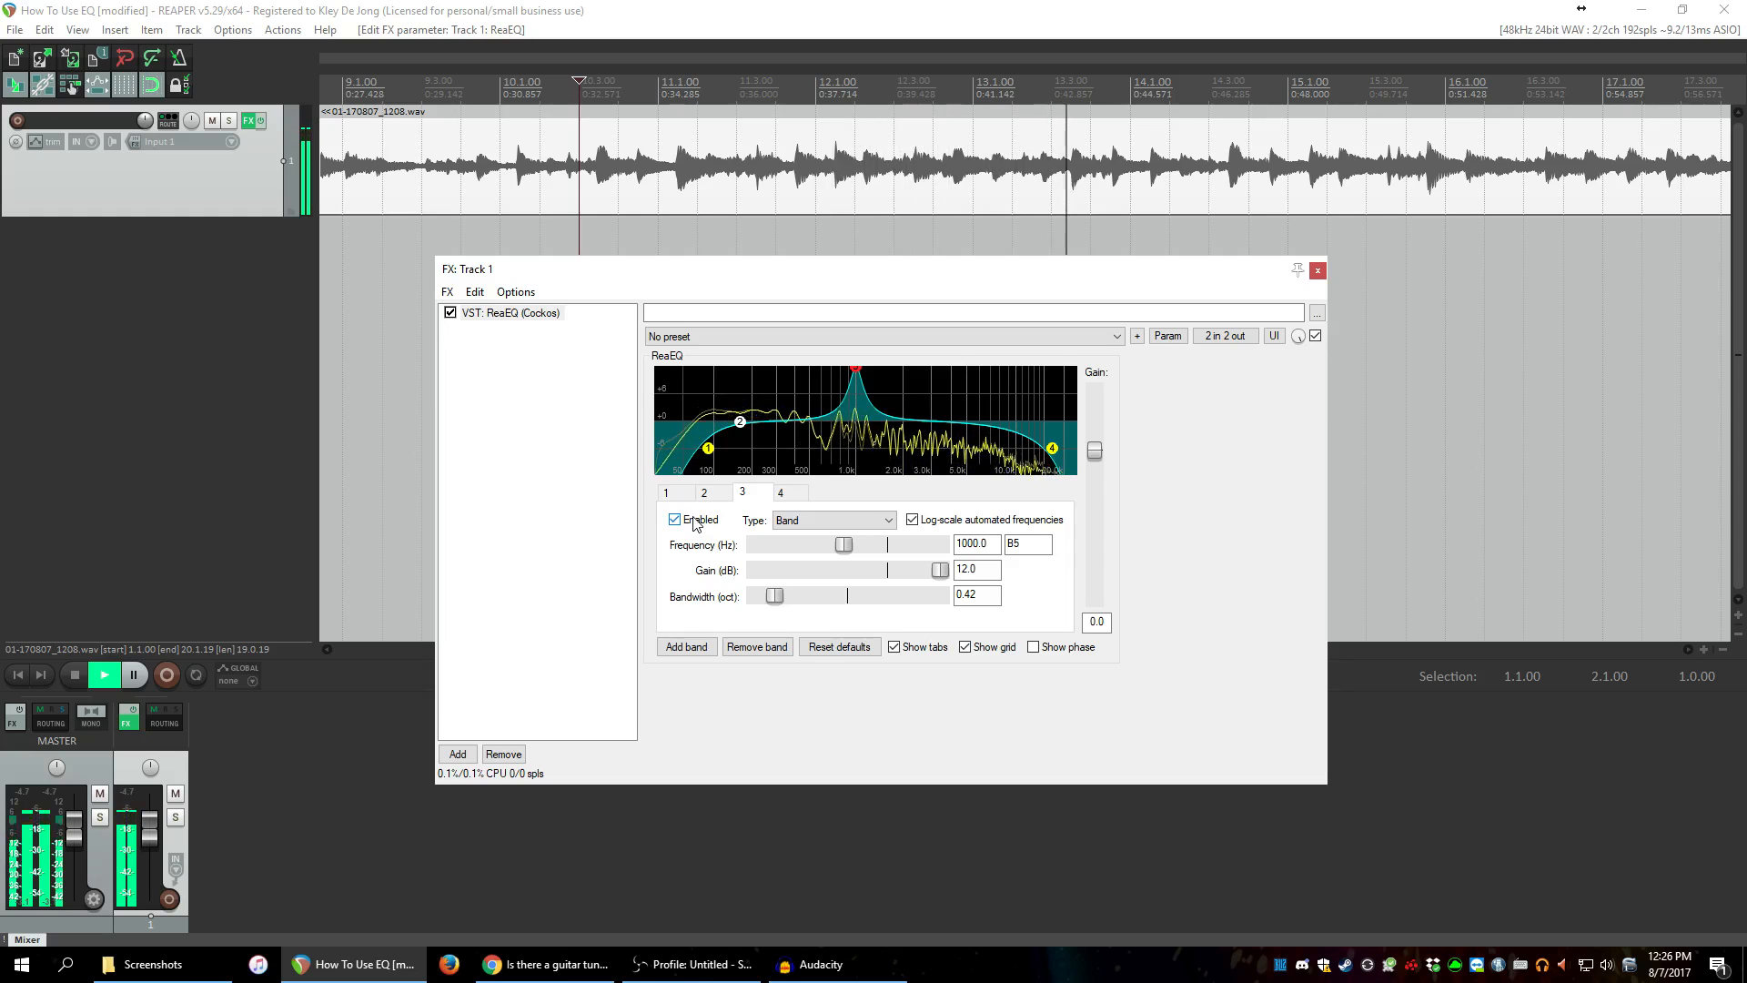
click(675, 520)
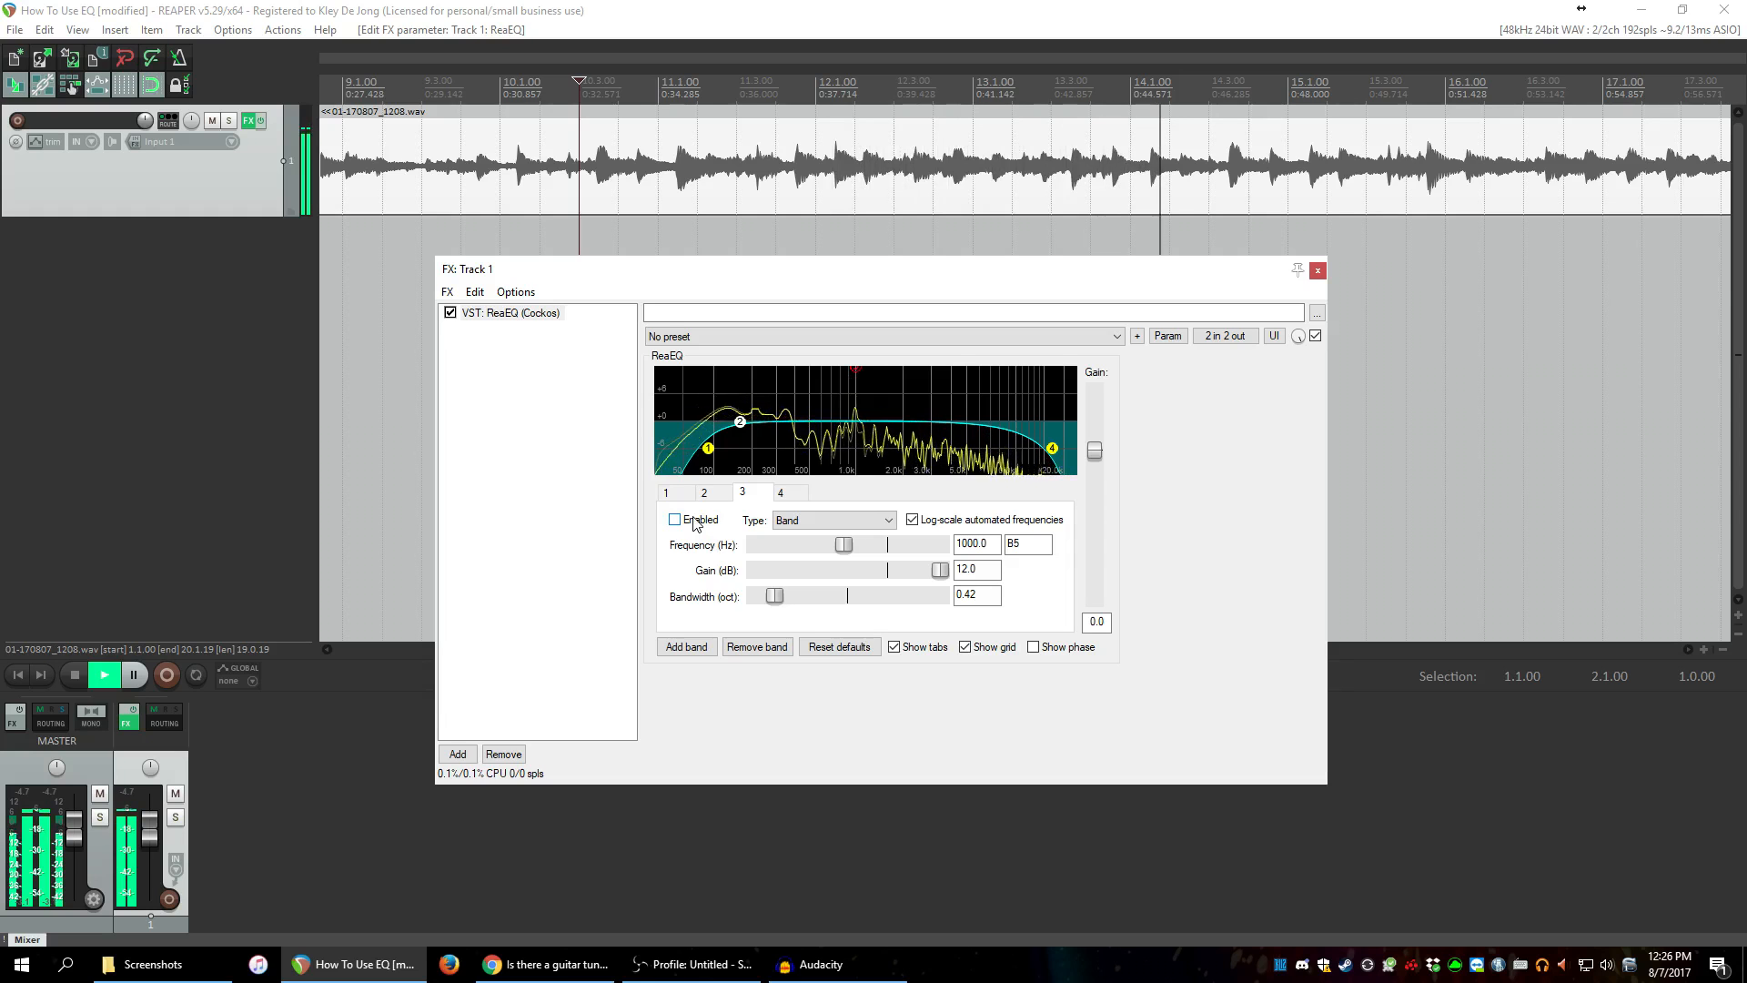
click(695, 522)
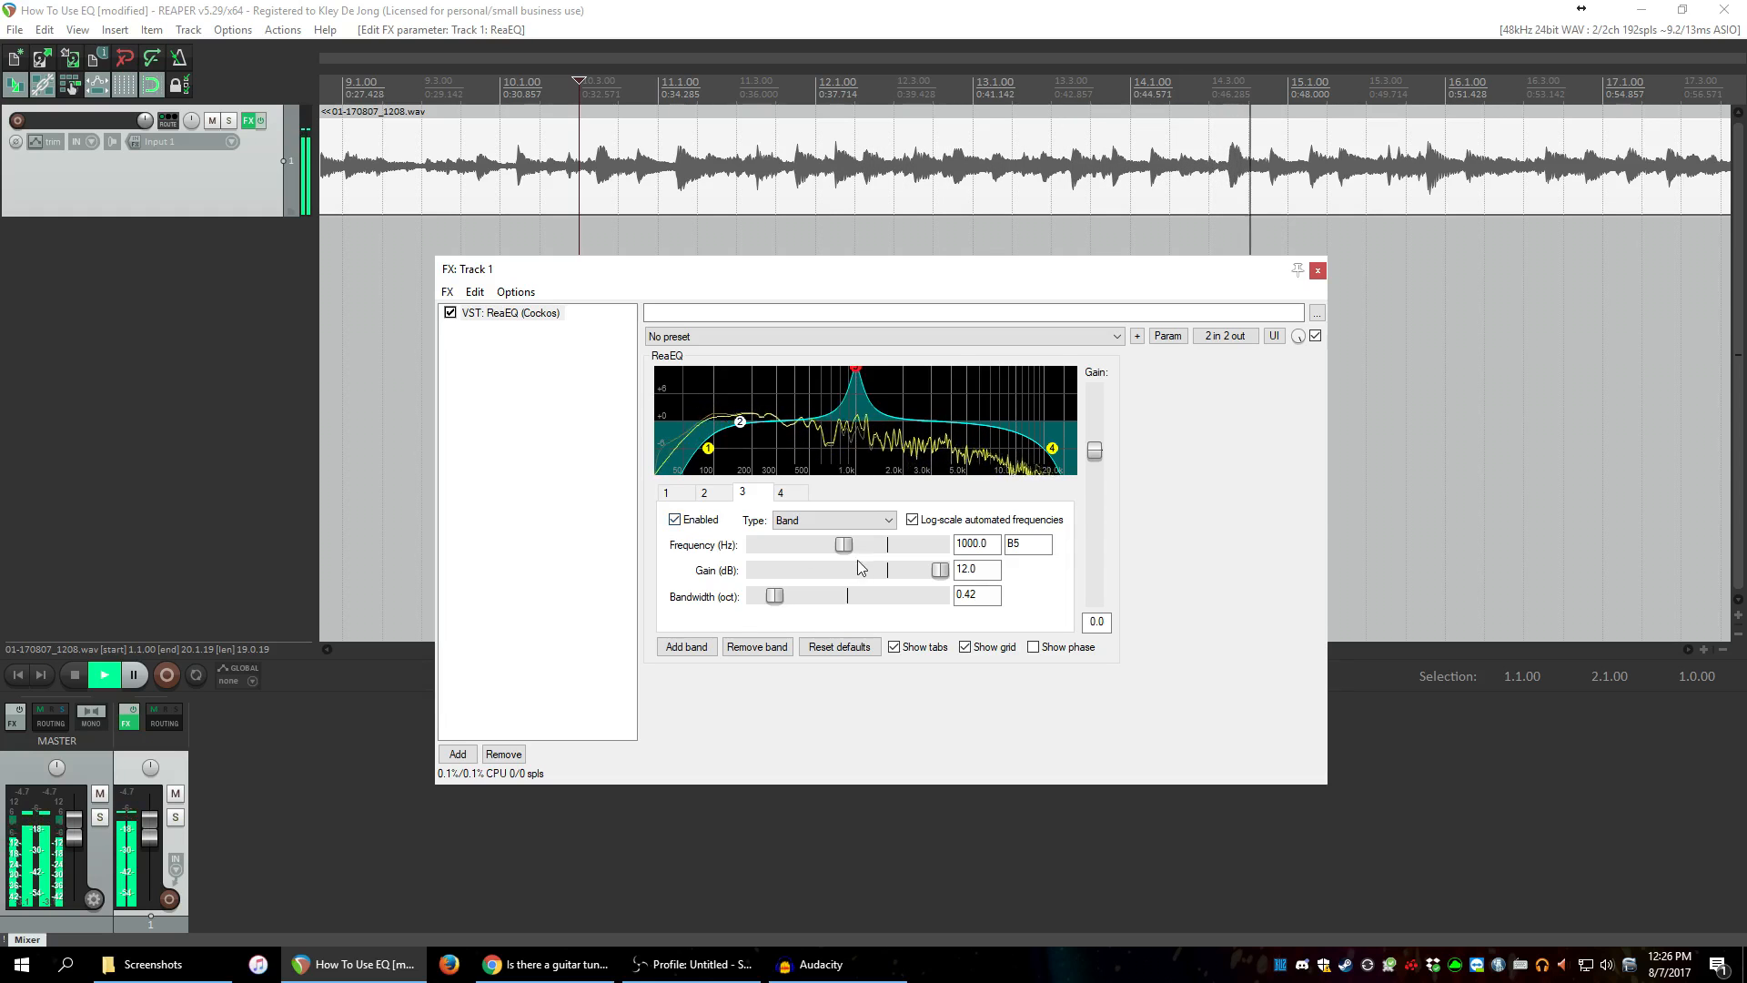
Lower band 3's frequency to about 250 Hz during playback and jump back to the start of the project.
drag(843, 544, 801, 550)
click(490, 196)
key(Home)
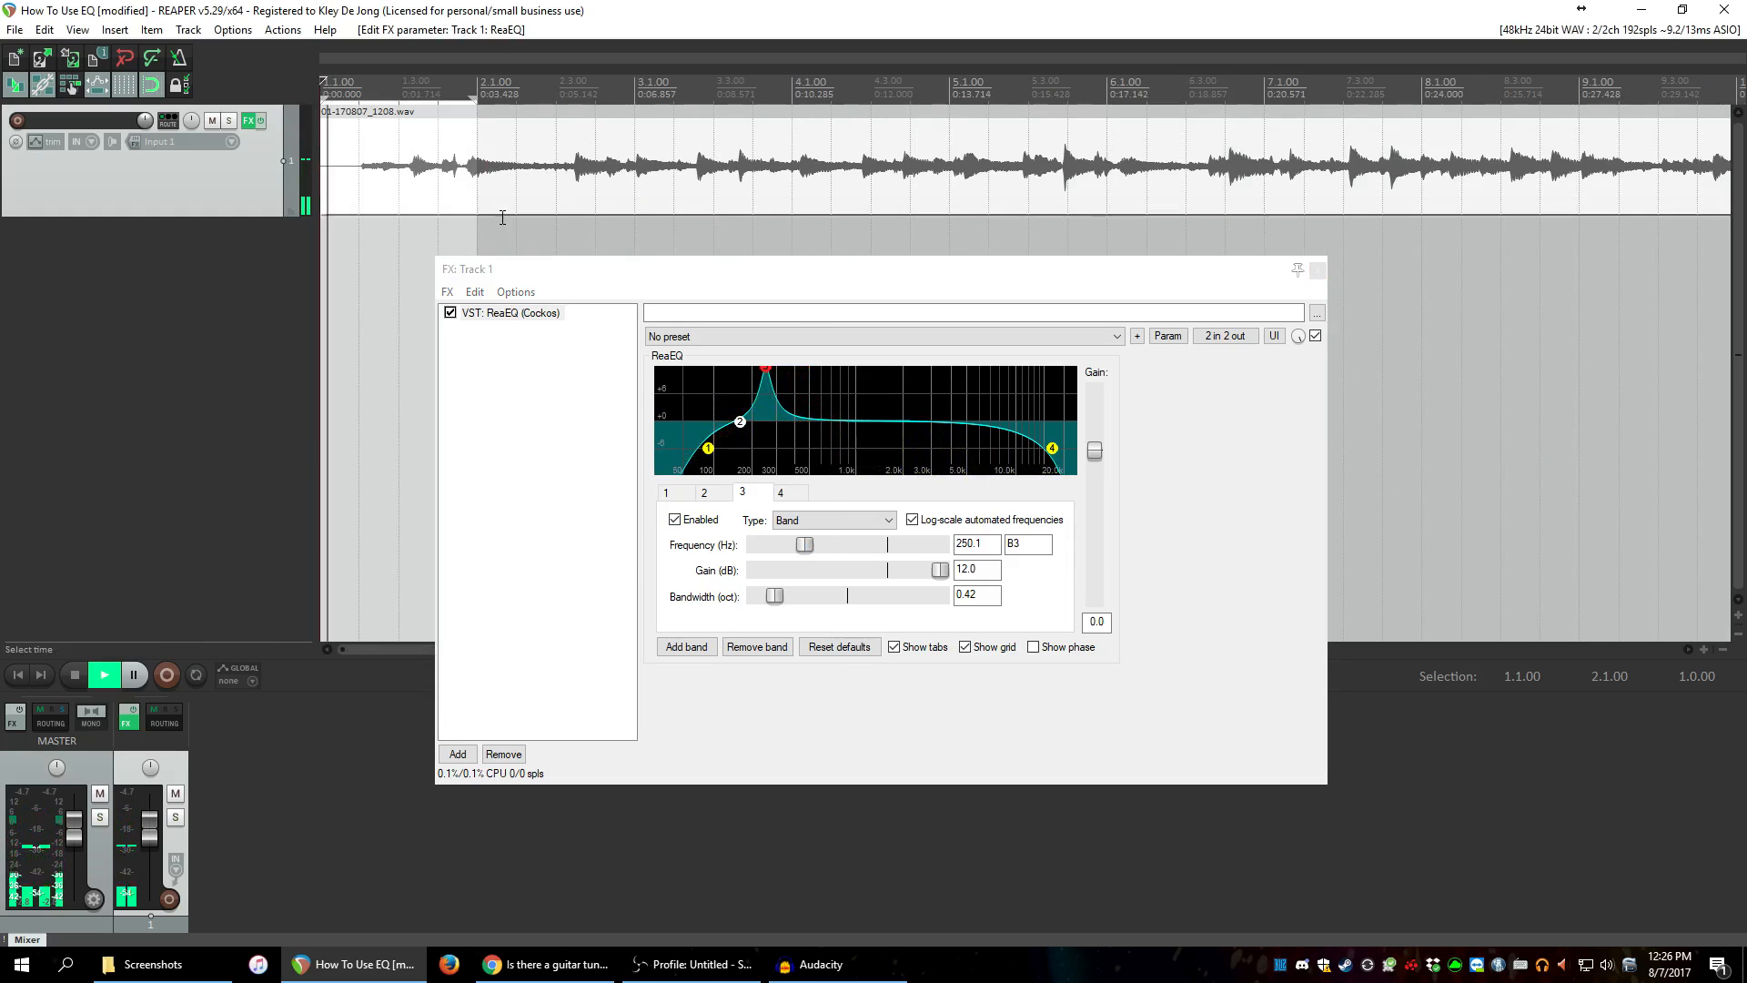
Sweep band 3's boost up to about 993.5 Hz while listening, stop playback, and disable the band.
click(806, 544)
mouse_move(806, 543)
mouse_down()
mouse_move(788, 543)
mouse_move(809, 546)
mouse_up()
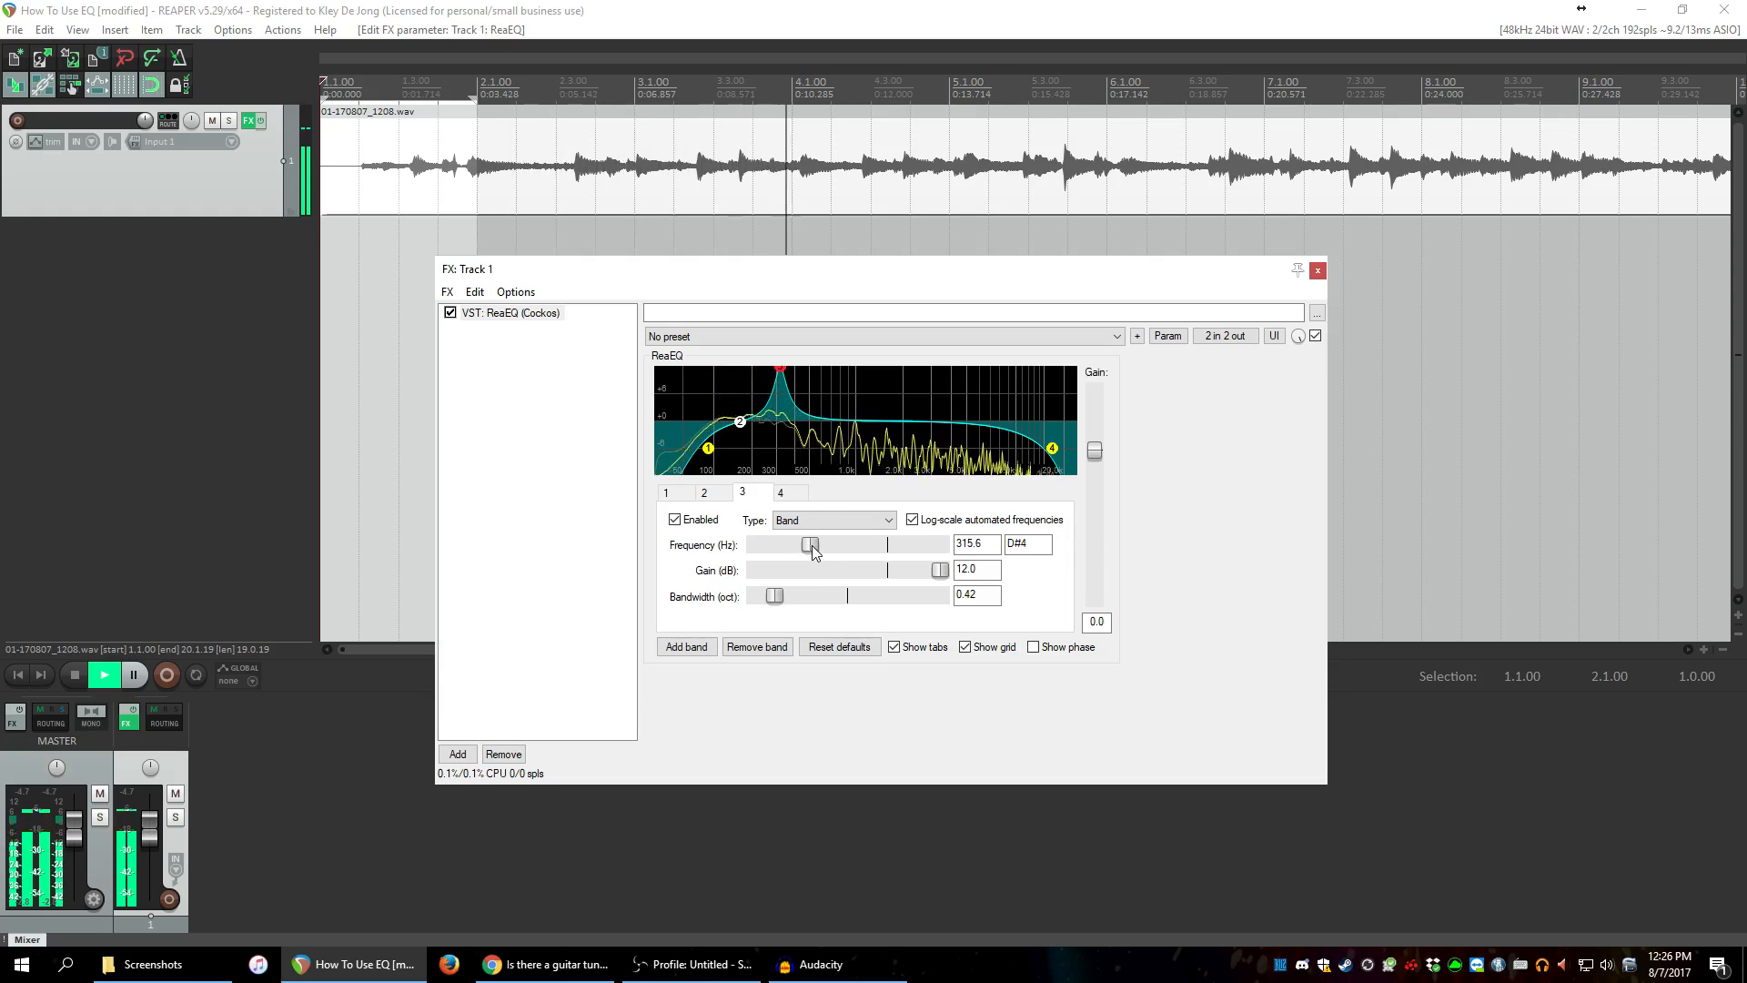
drag(809, 548, 842, 551)
key(space)
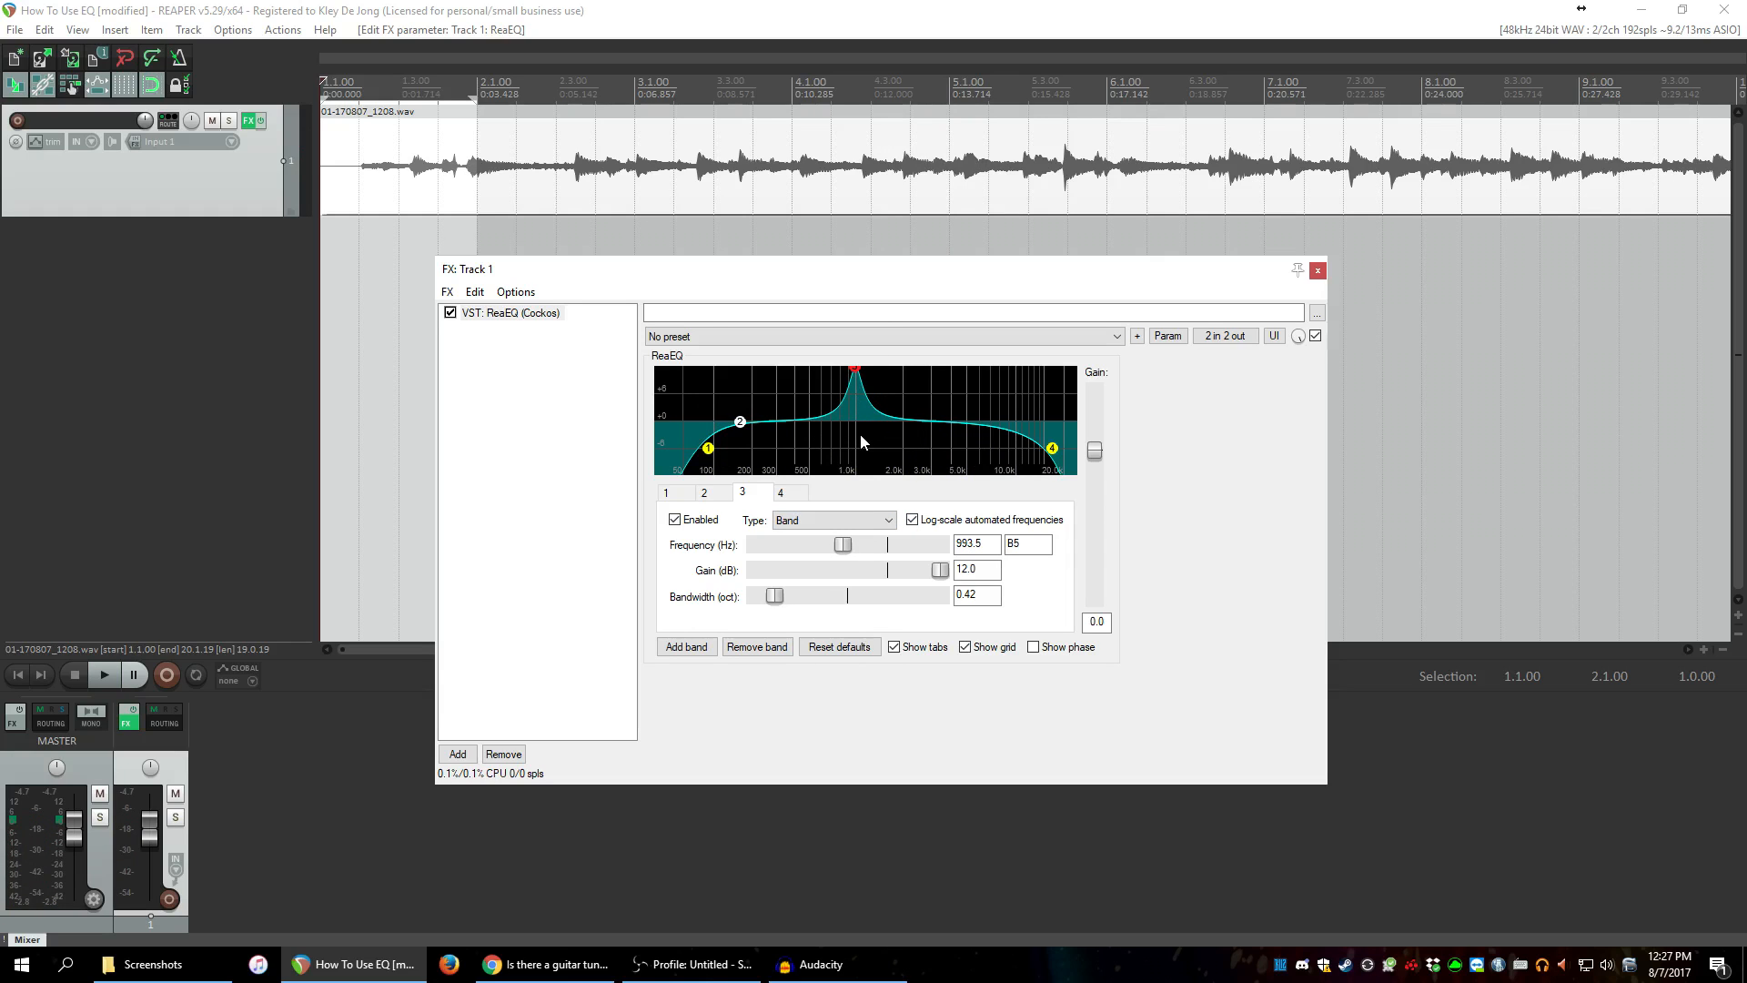
click(958, 567)
click(709, 521)
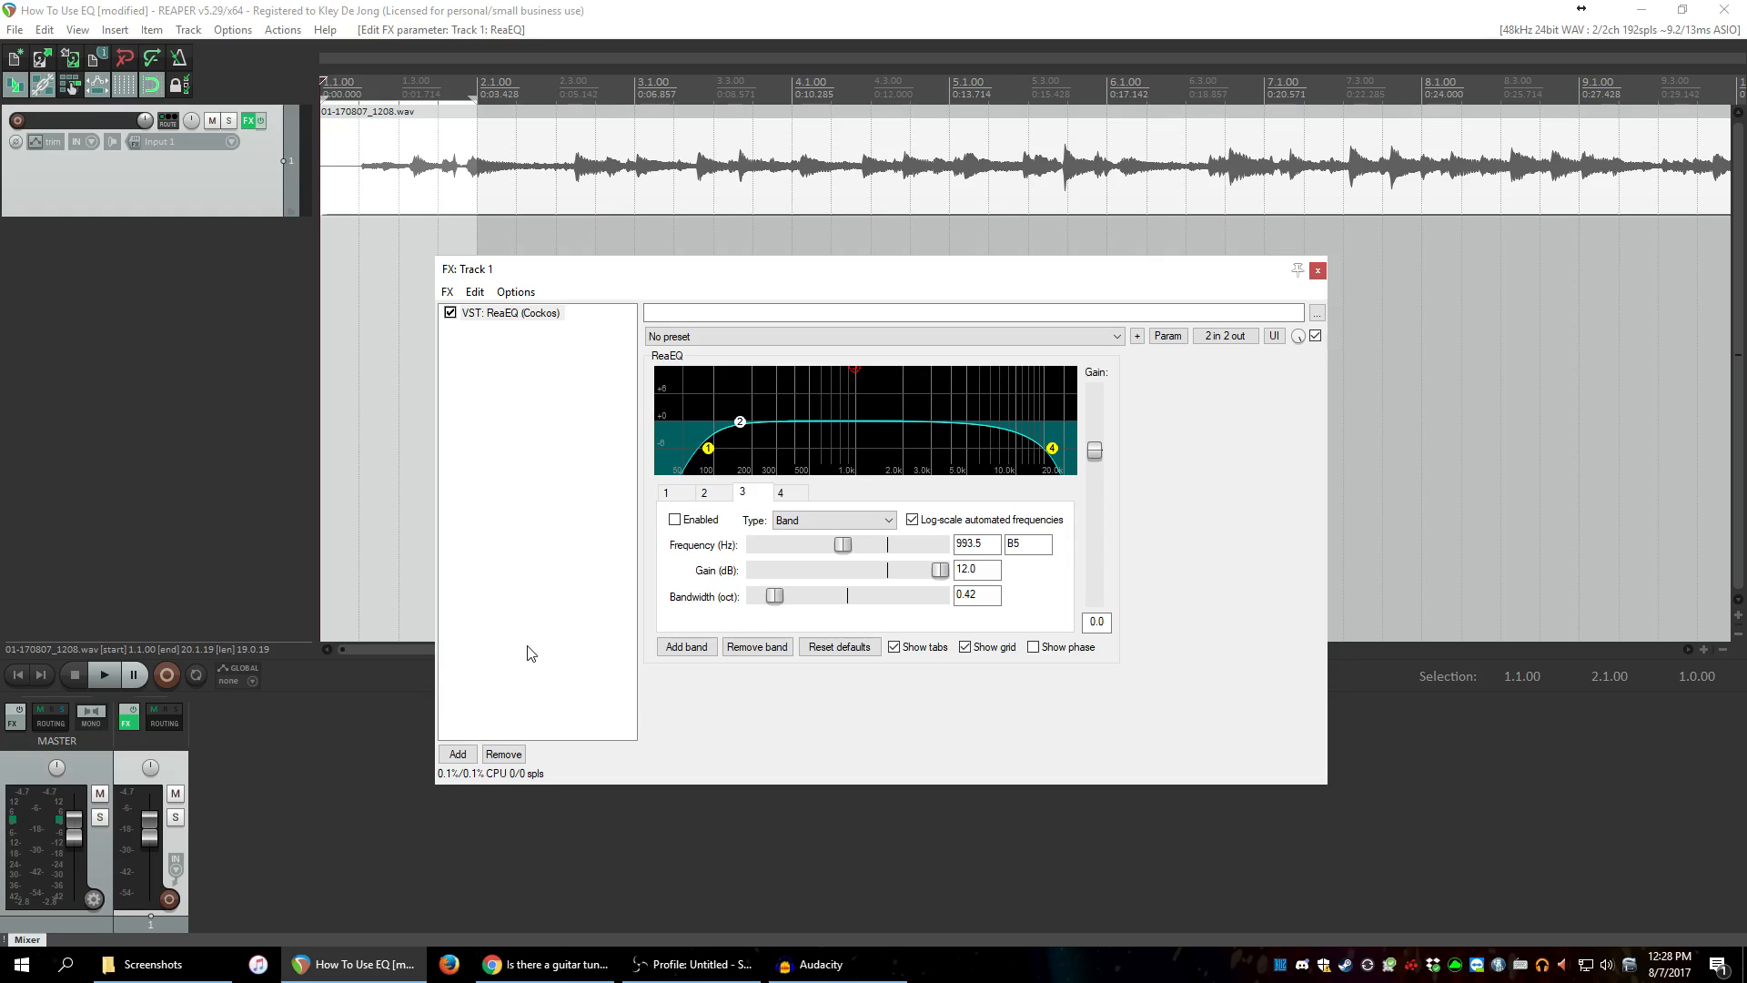
Check band 1's high-pass settings and lower band 4's low-pass frequency to slightly below 15.8 kHz.
click(683, 494)
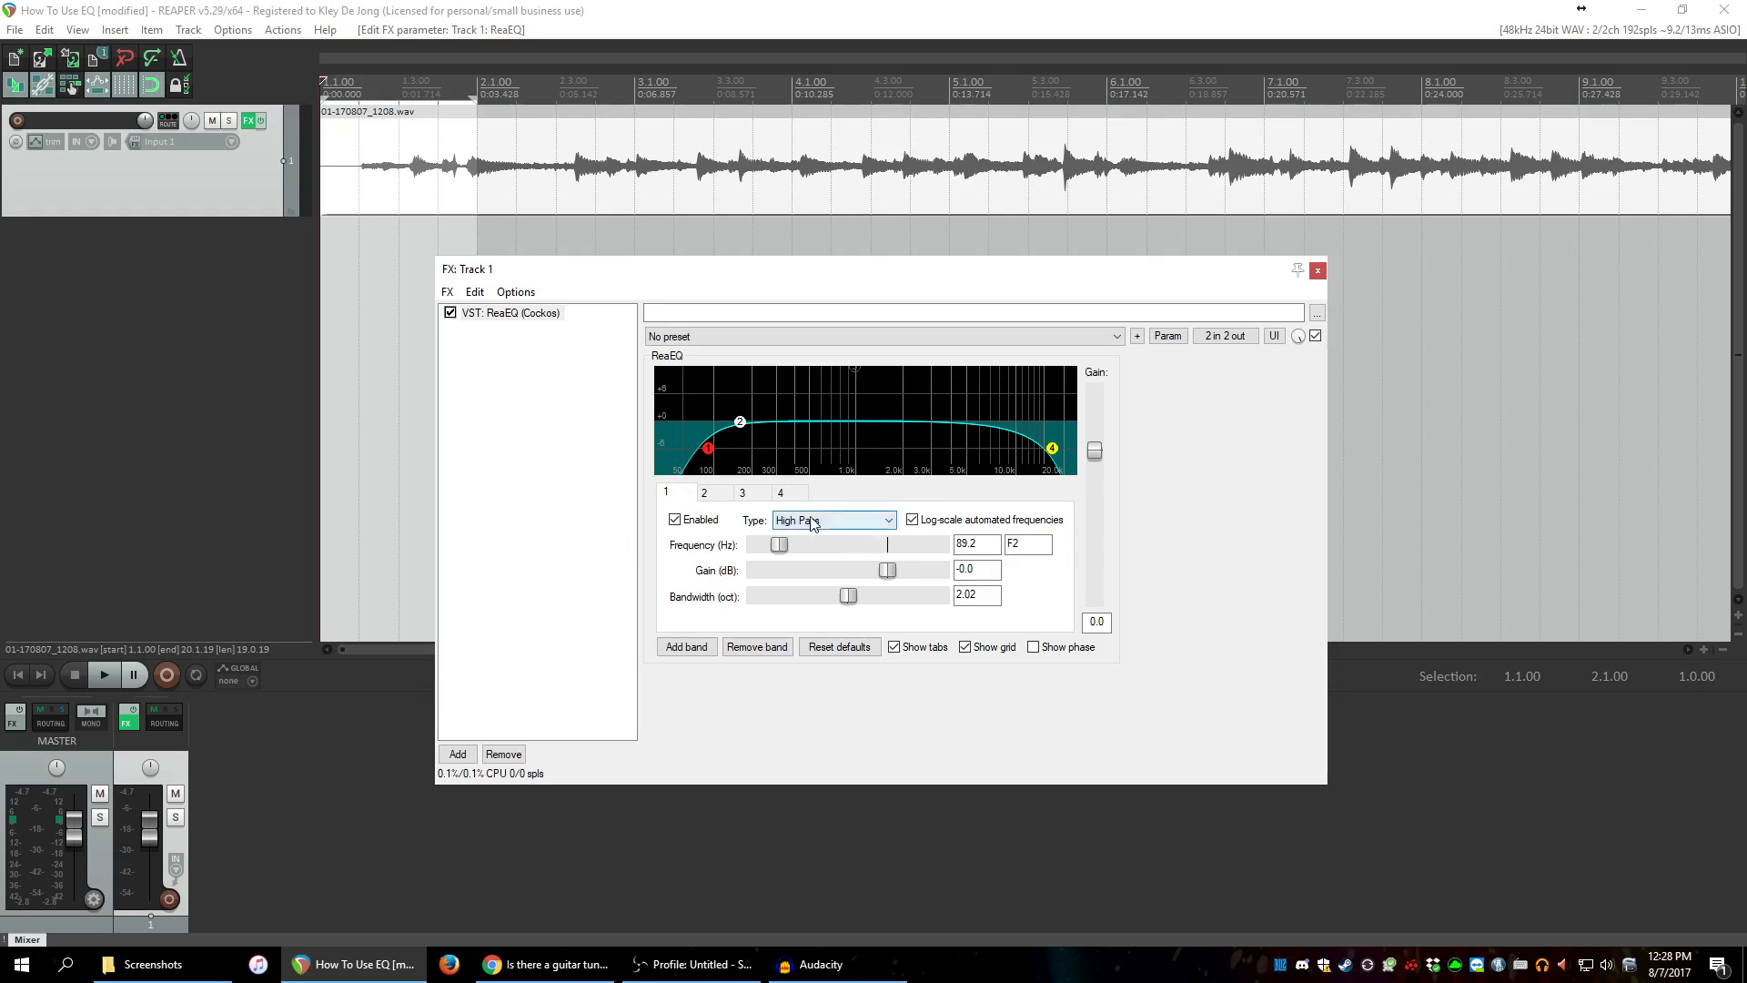
click(779, 492)
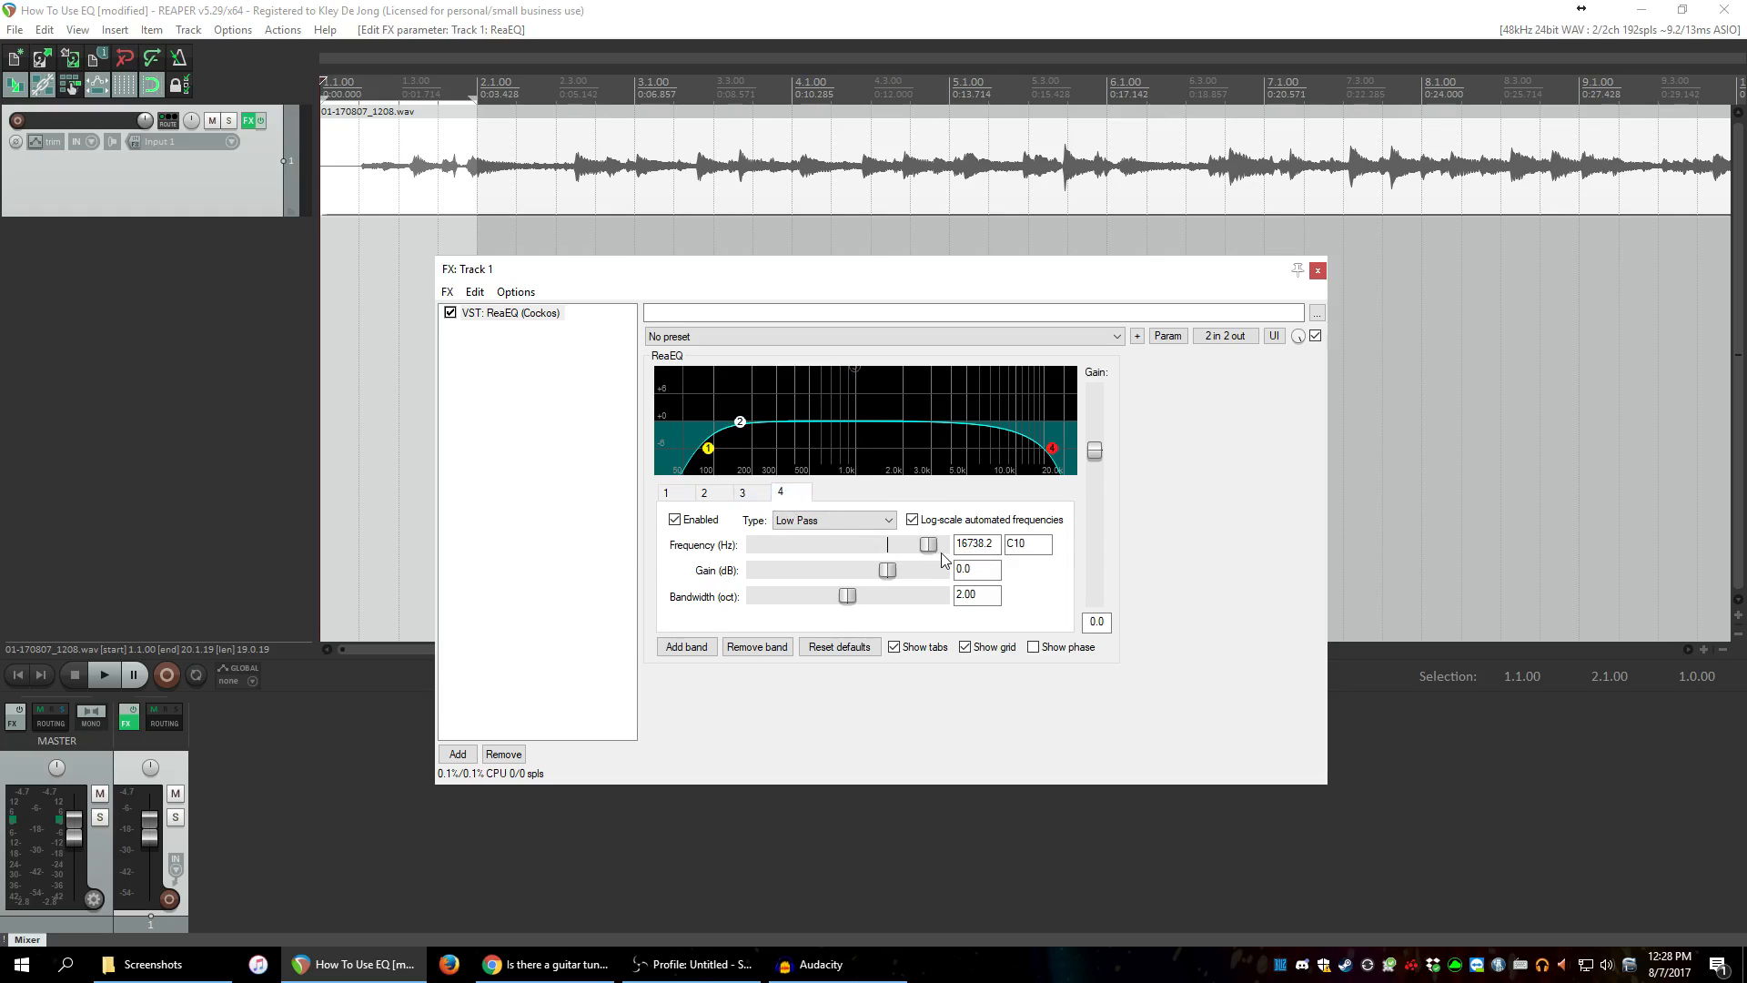
scroll(929, 550, down, 2)
scroll(929, 550, down, 2)
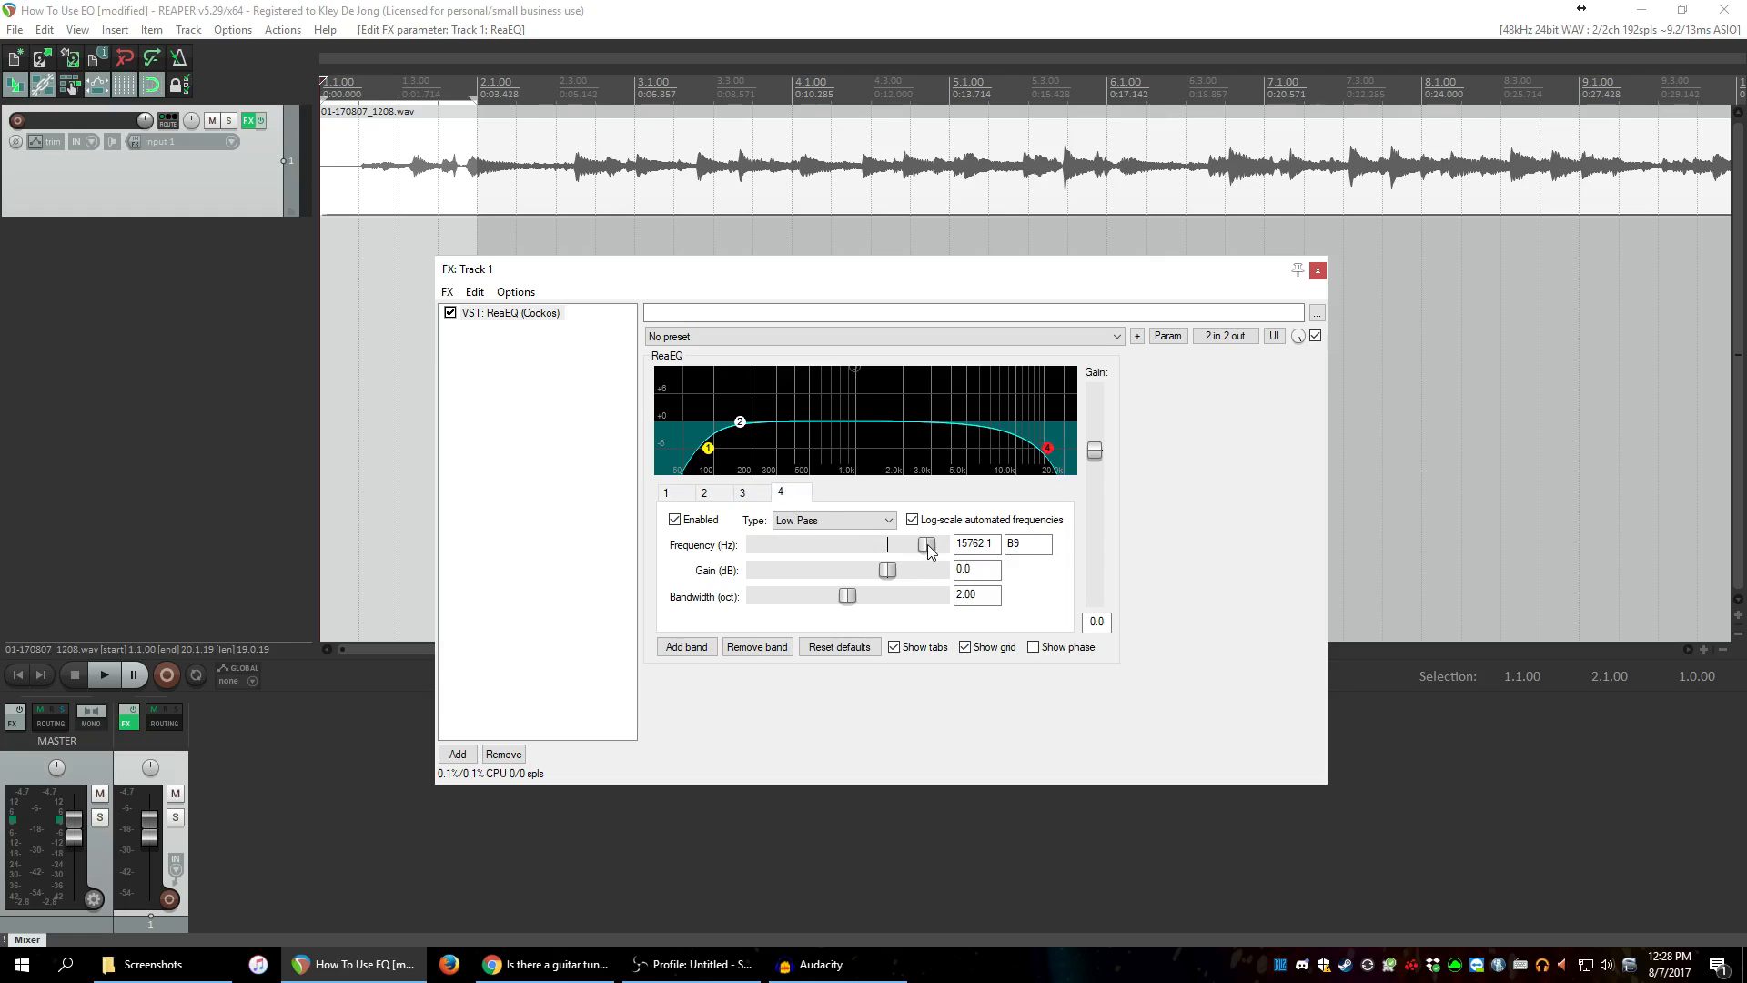
scroll(929, 550, up, 2)
Set band 2 to a narrow 12 dB boost with a bandwidth of about 0.40 octaves at about 124 Hz.
click(718, 498)
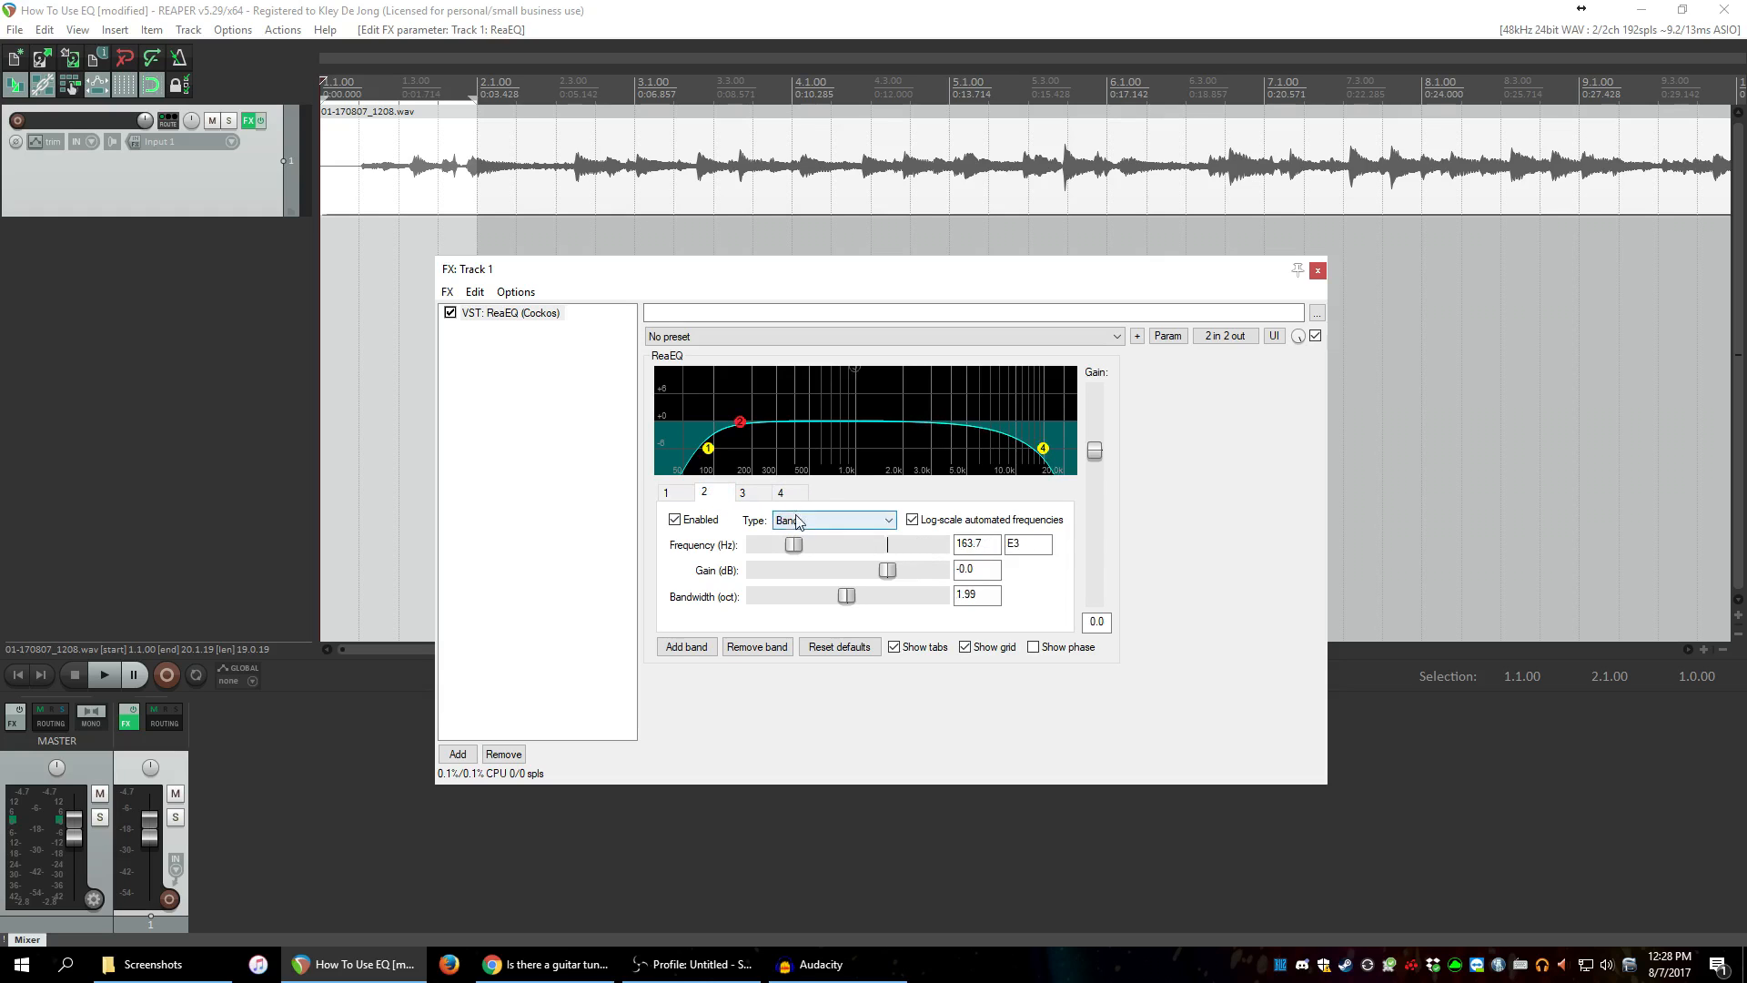
mouse_move(792, 545)
mouse_down()
mouse_move(816, 548)
mouse_move(792, 547)
mouse_up()
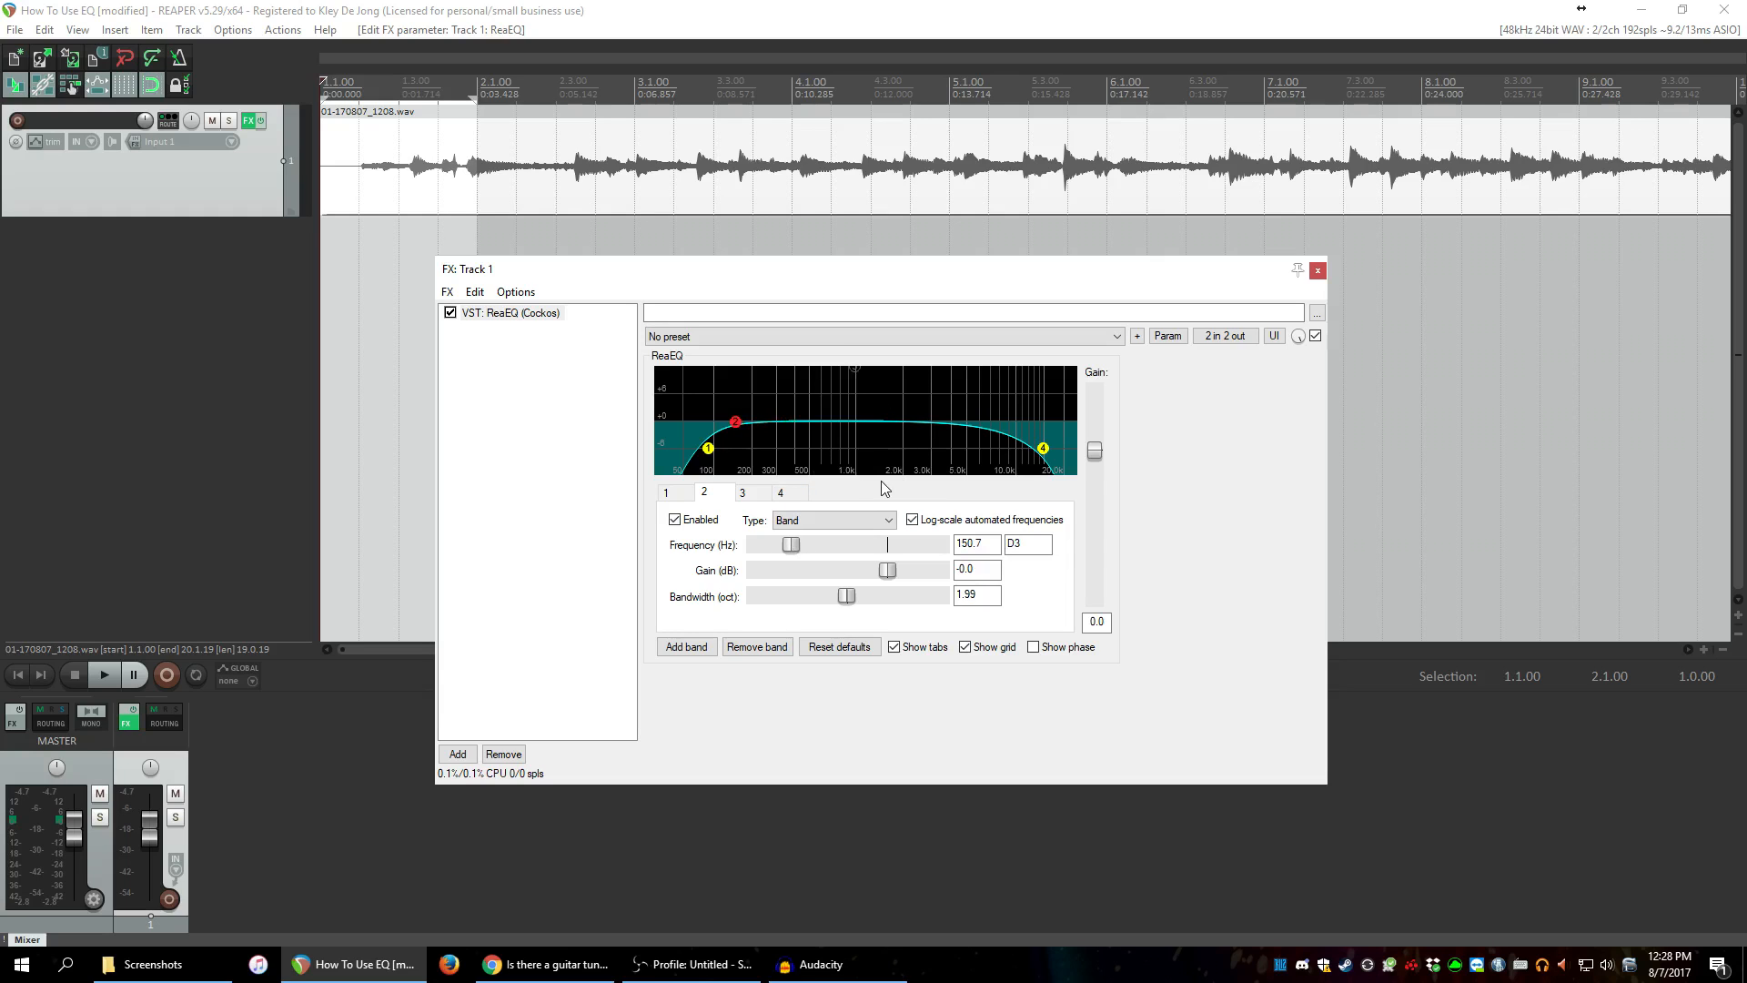
drag(887, 579, 791, 599)
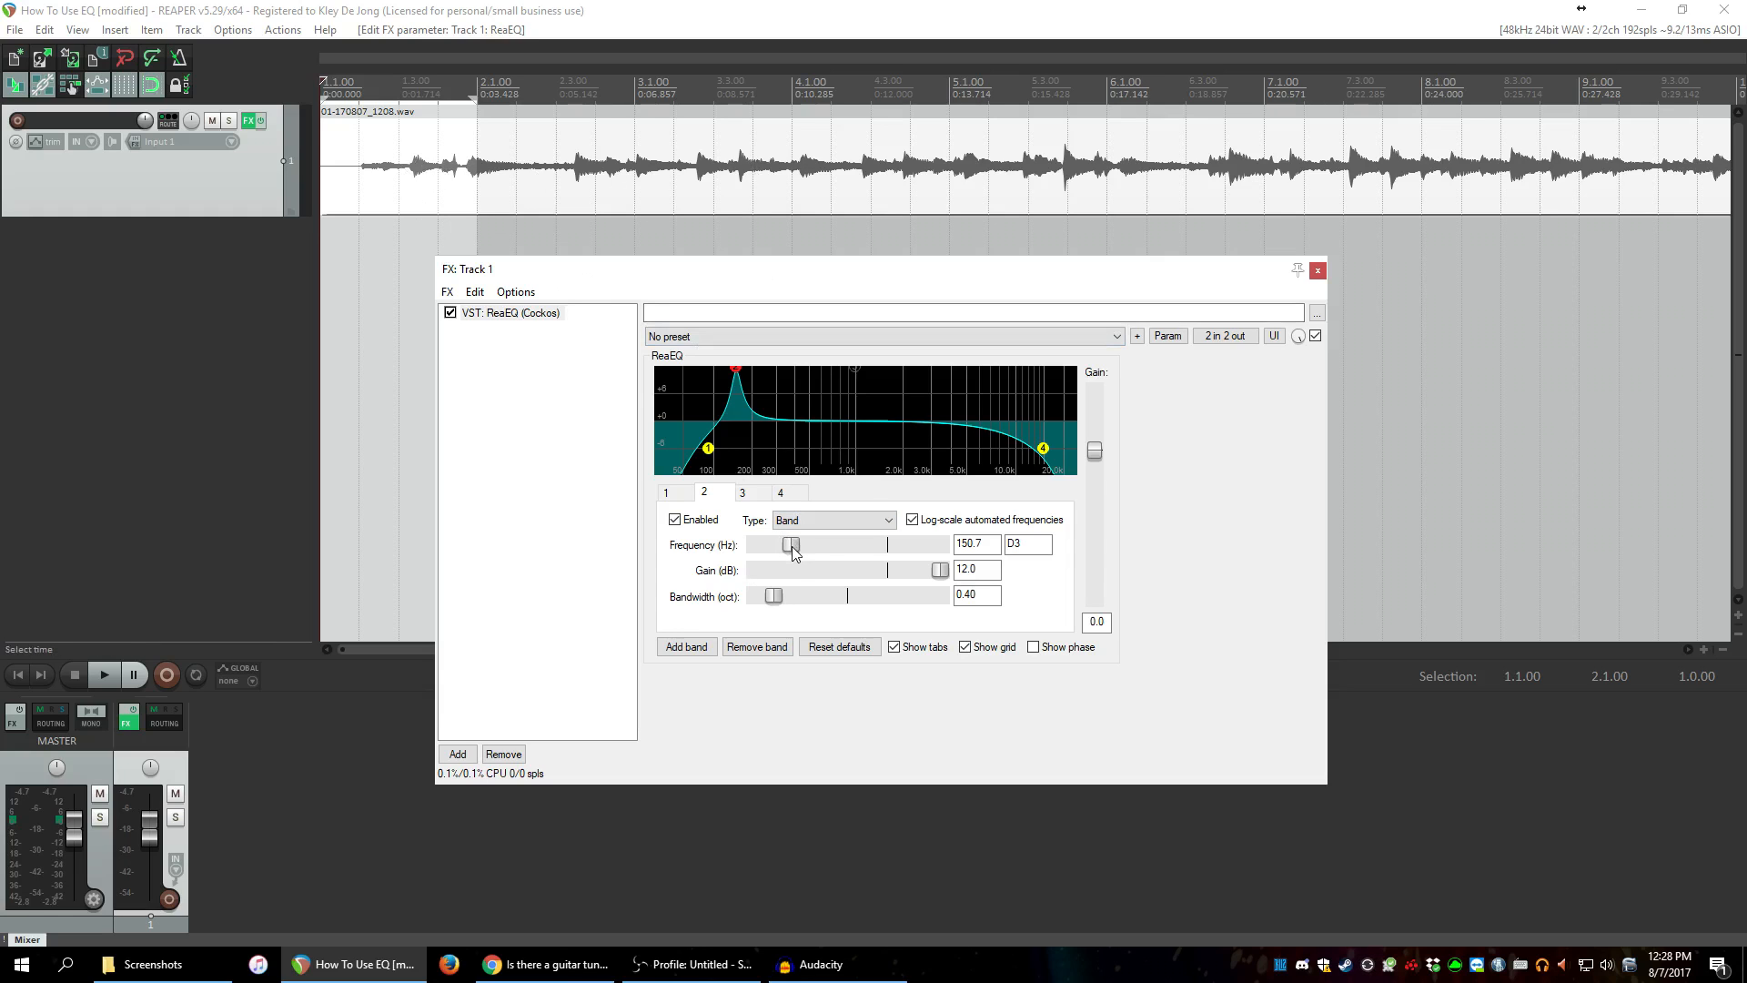
mouse_move(793, 550)
mouse_down()
mouse_move(872, 544)
mouse_move(803, 541)
mouse_up()
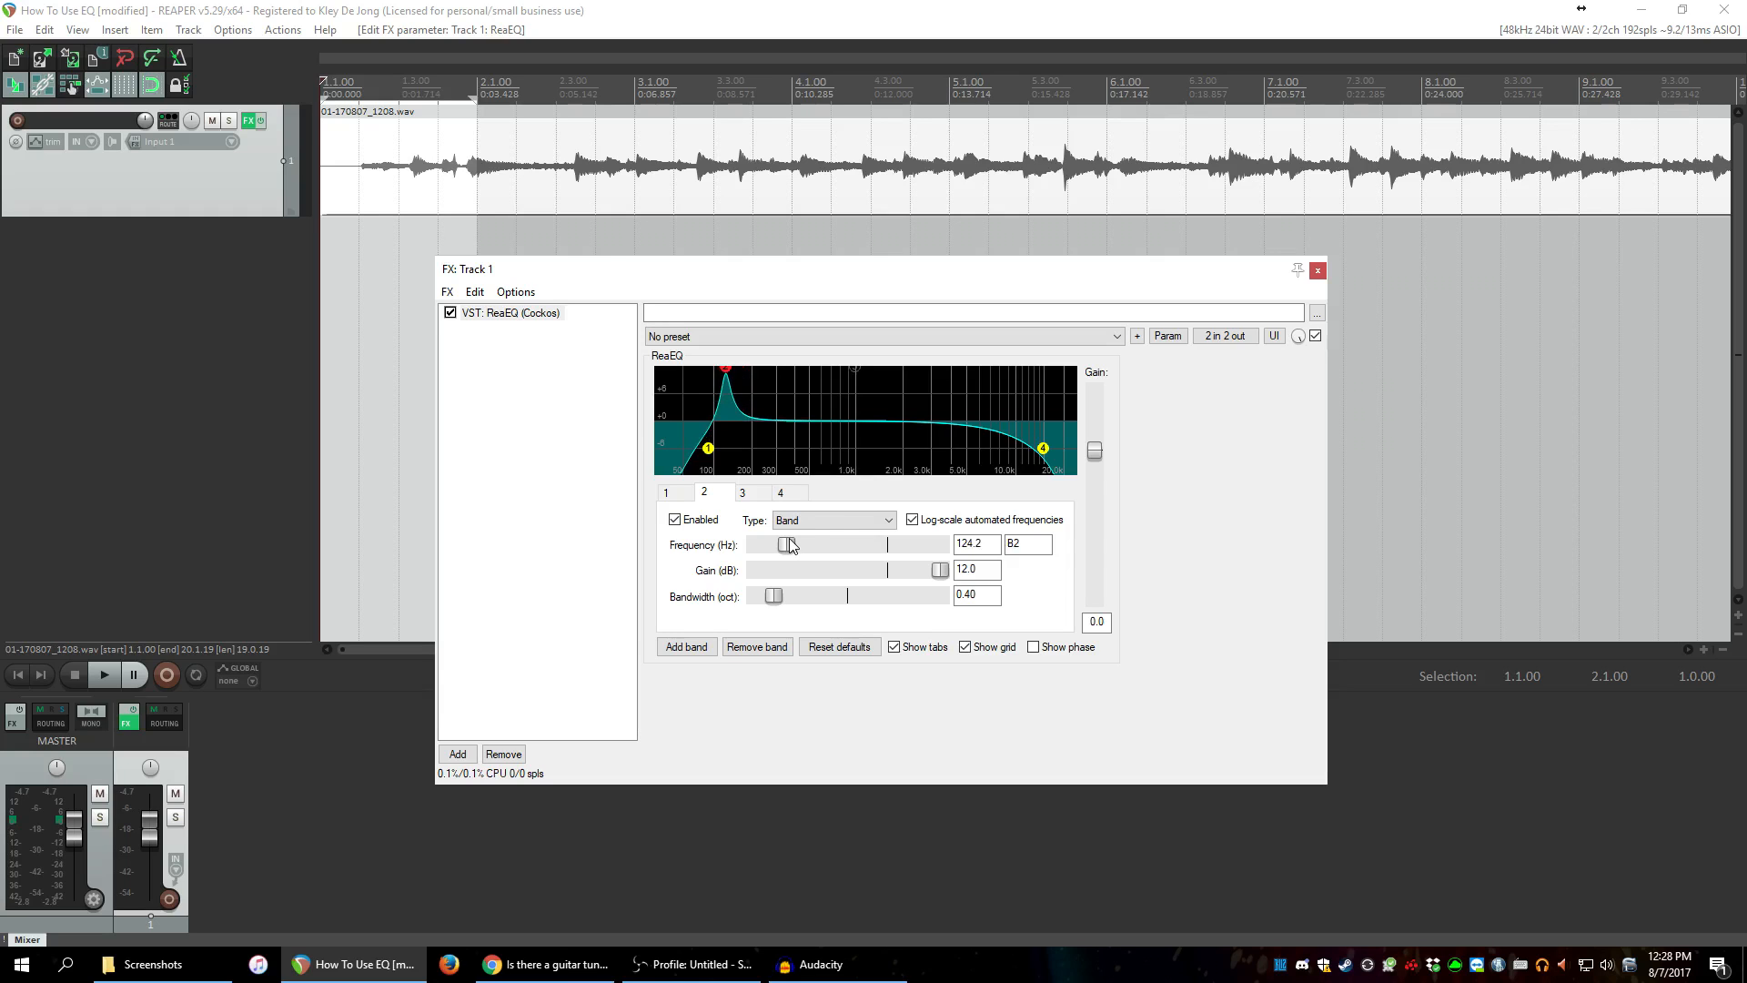
Play from where the guitar begins while sweeping band 2 to about 257 Hz, and replay with the band disabled.
click(359, 184)
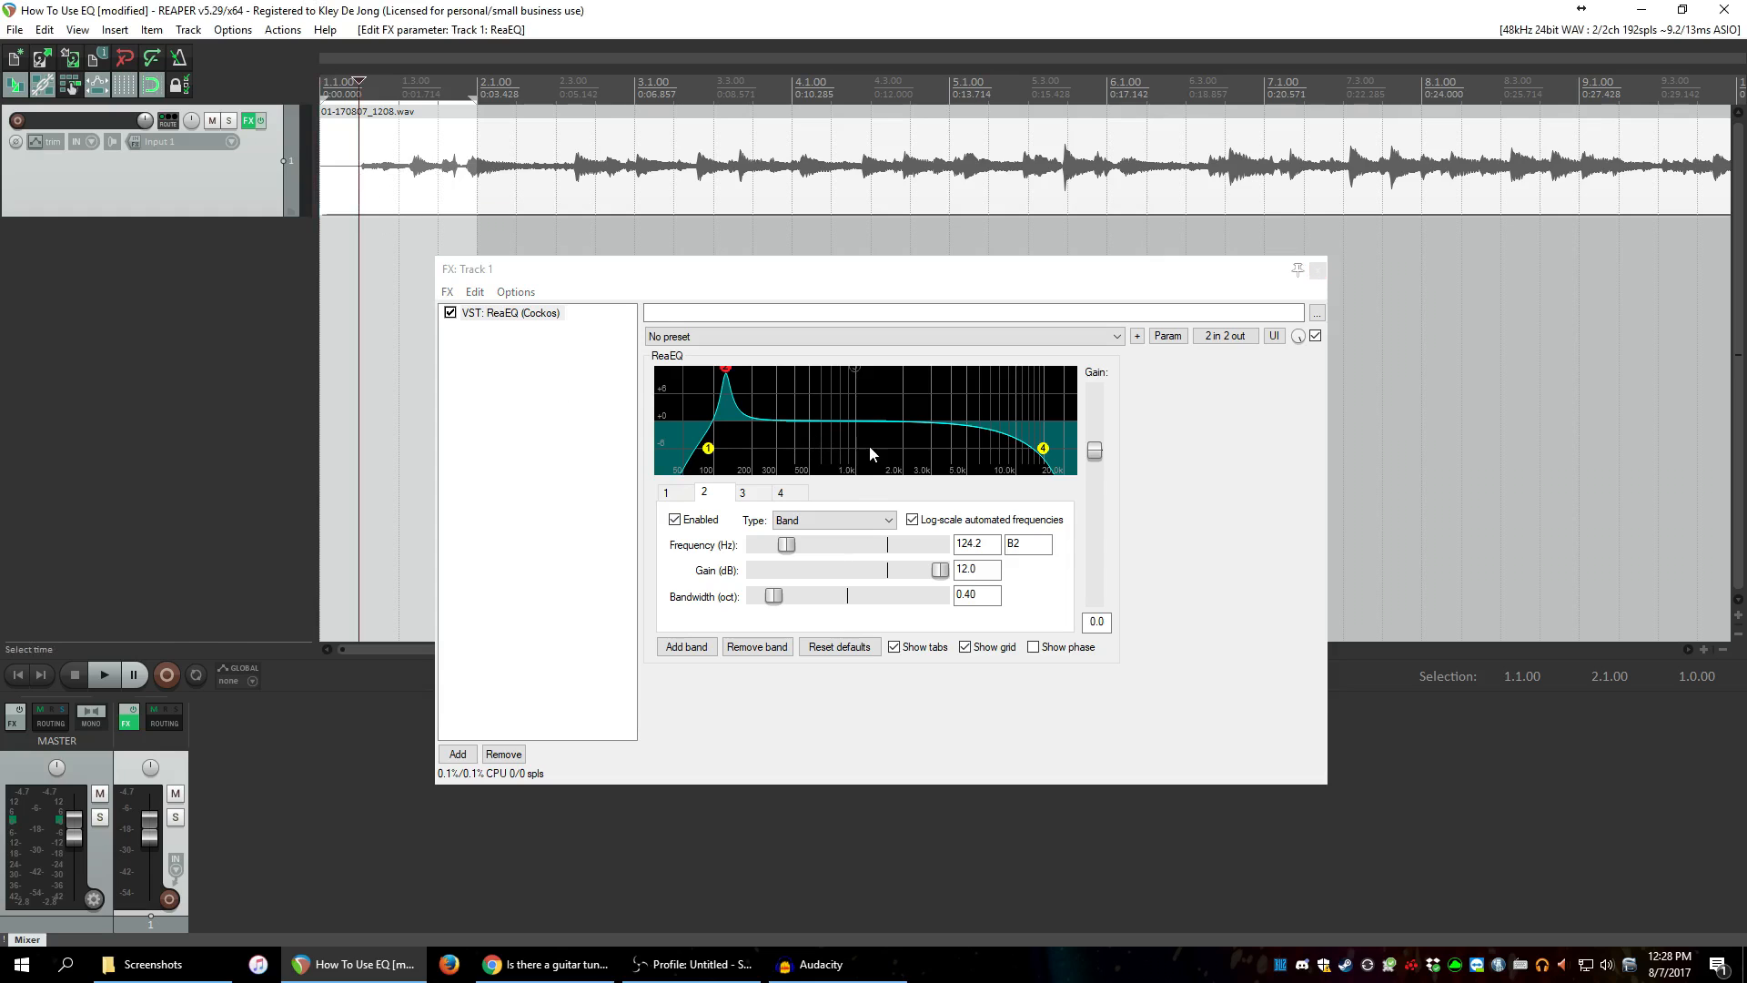
double_click(988, 570)
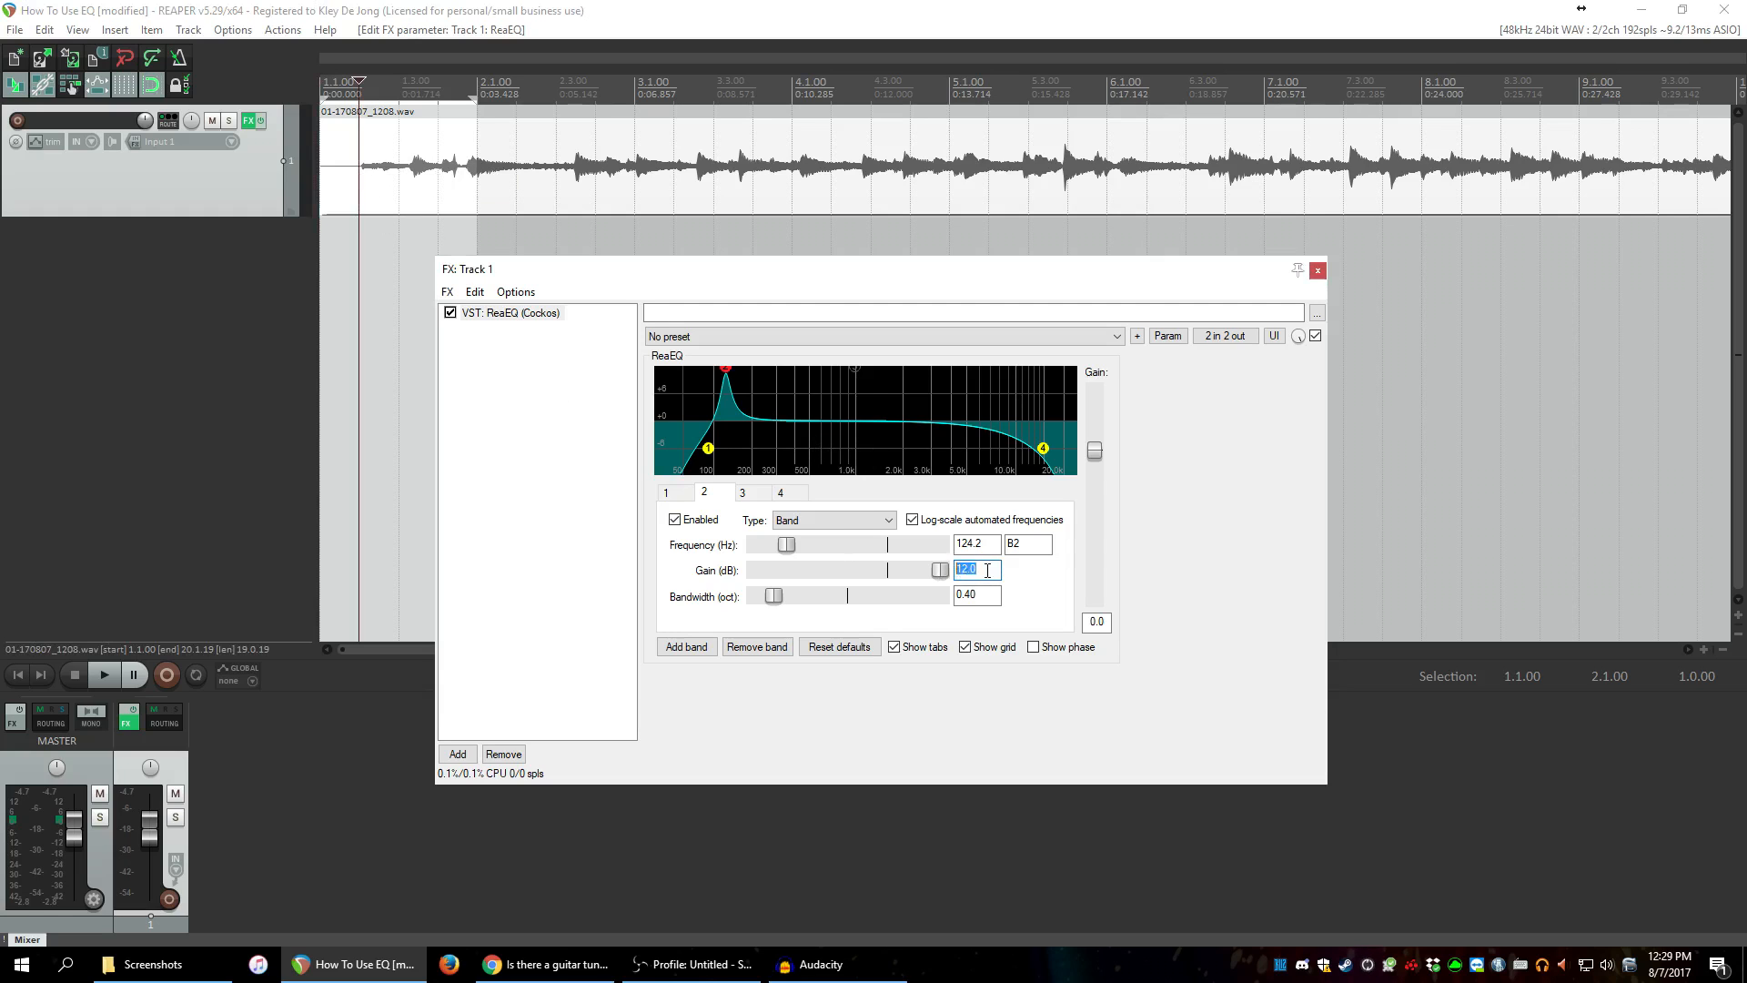
click(362, 193)
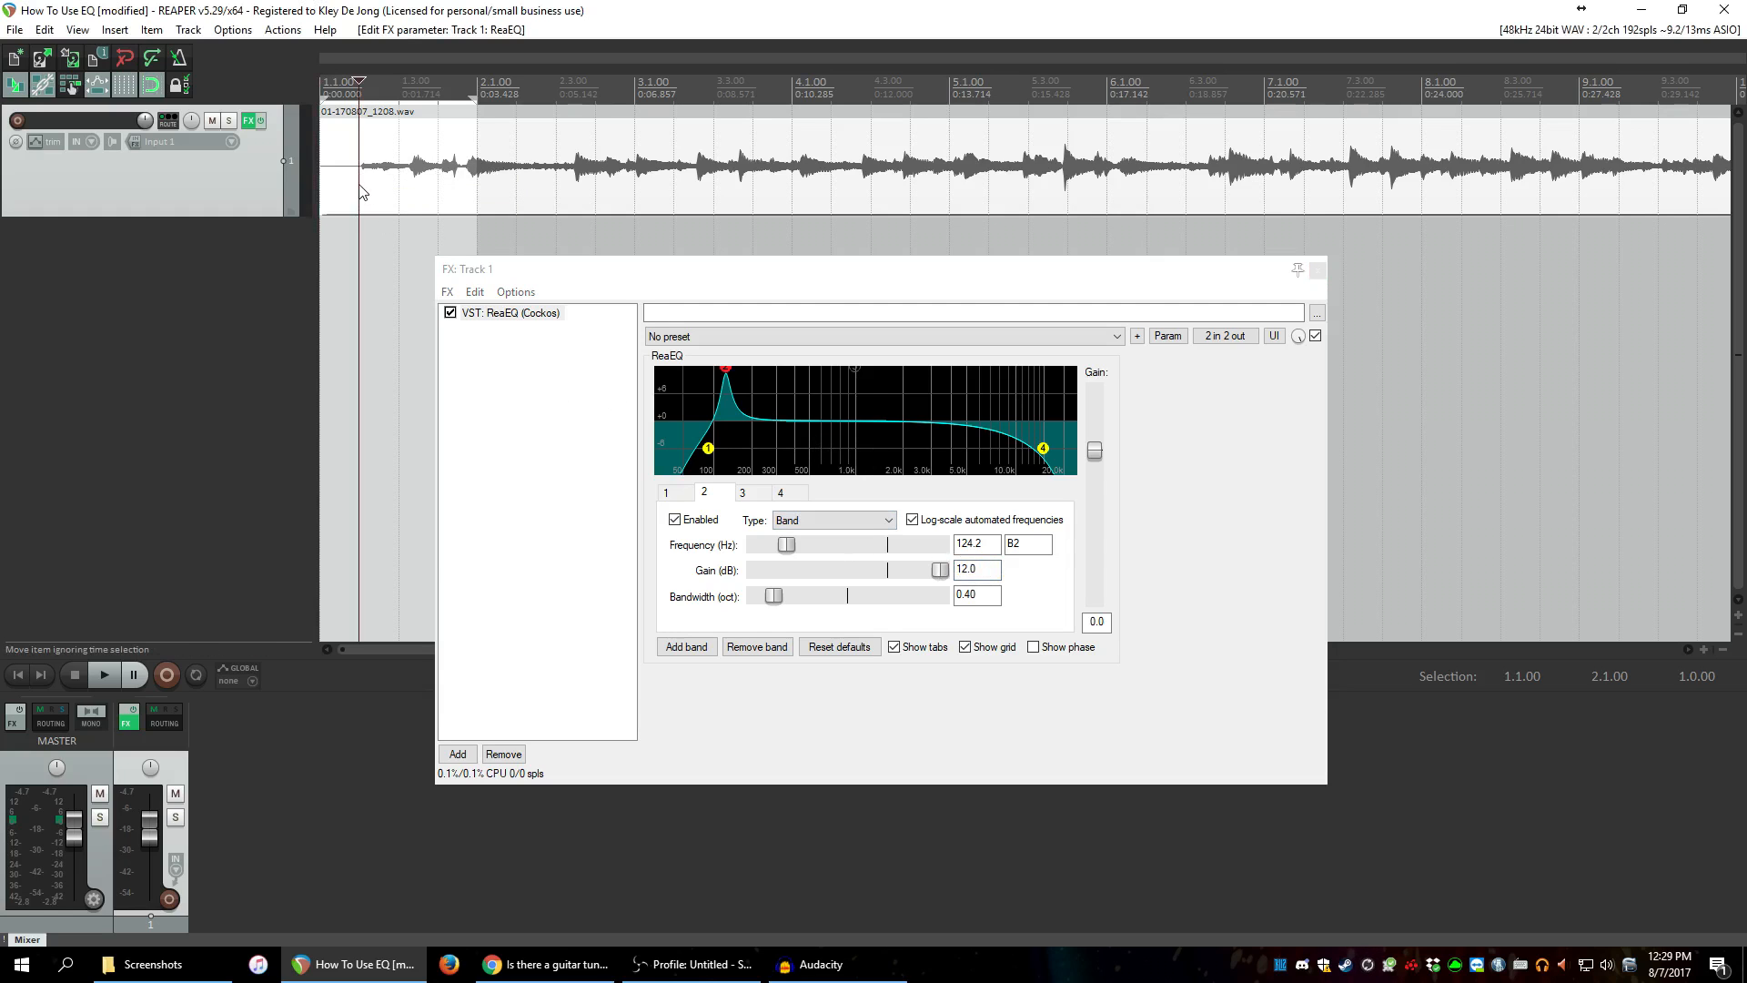
key(space)
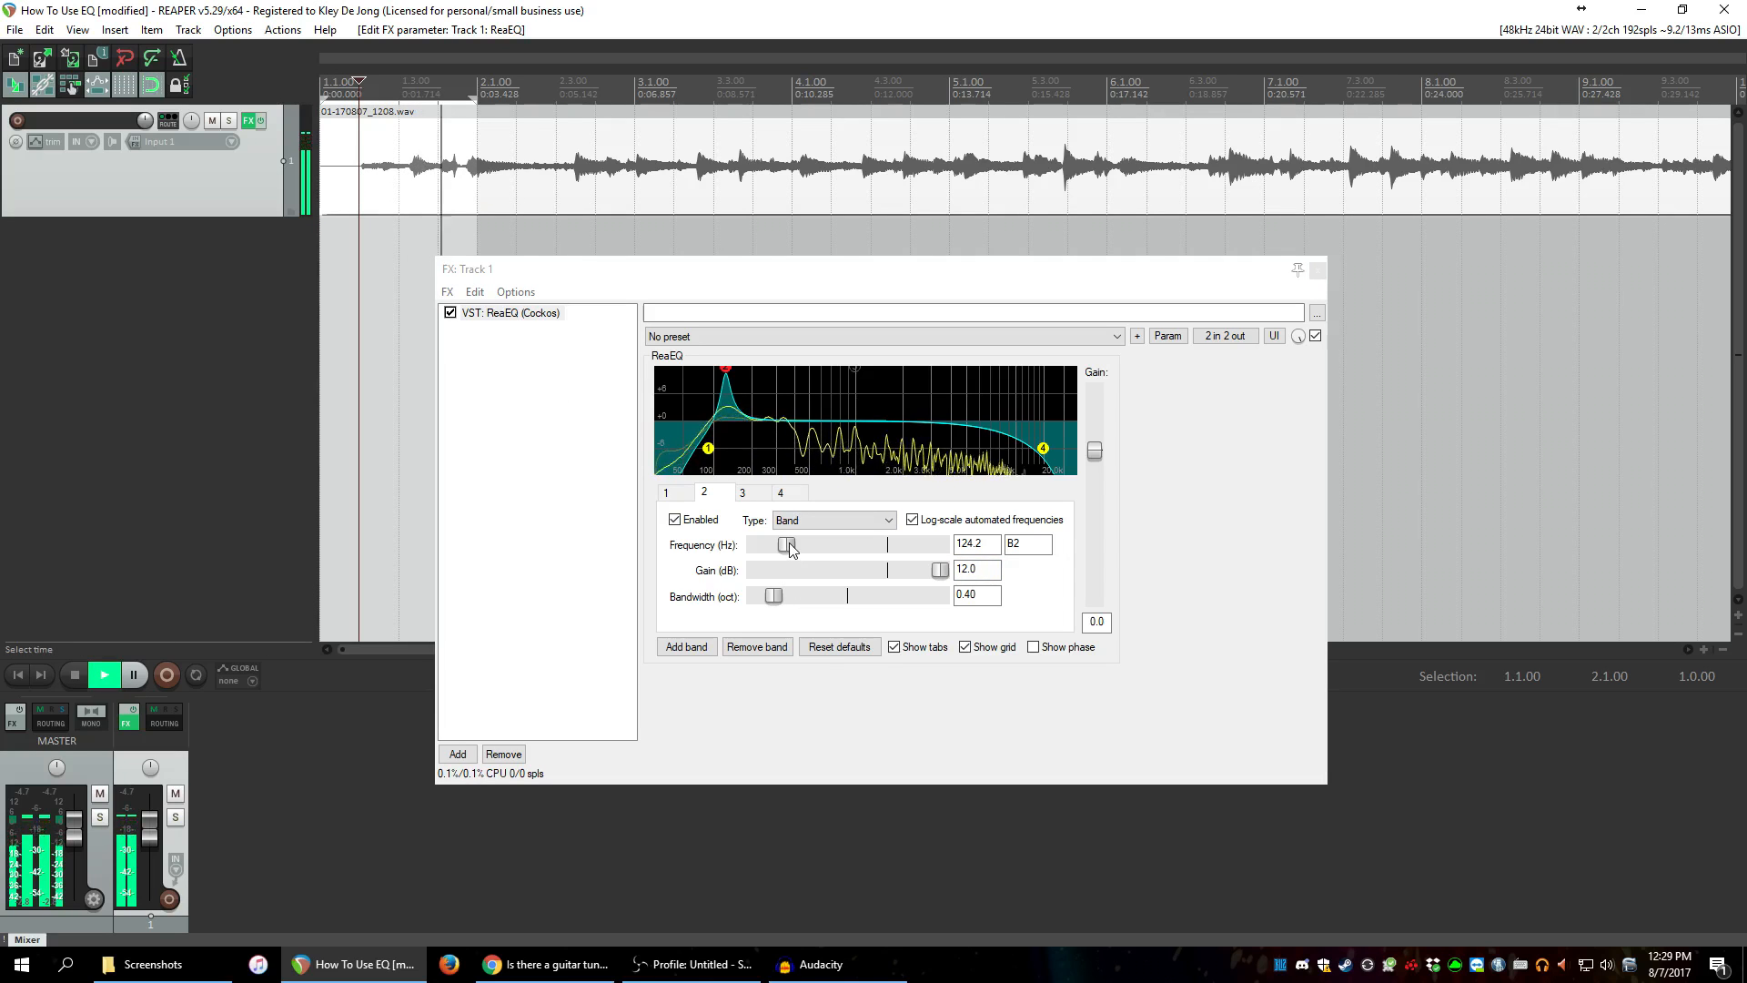
drag(789, 546, 808, 547)
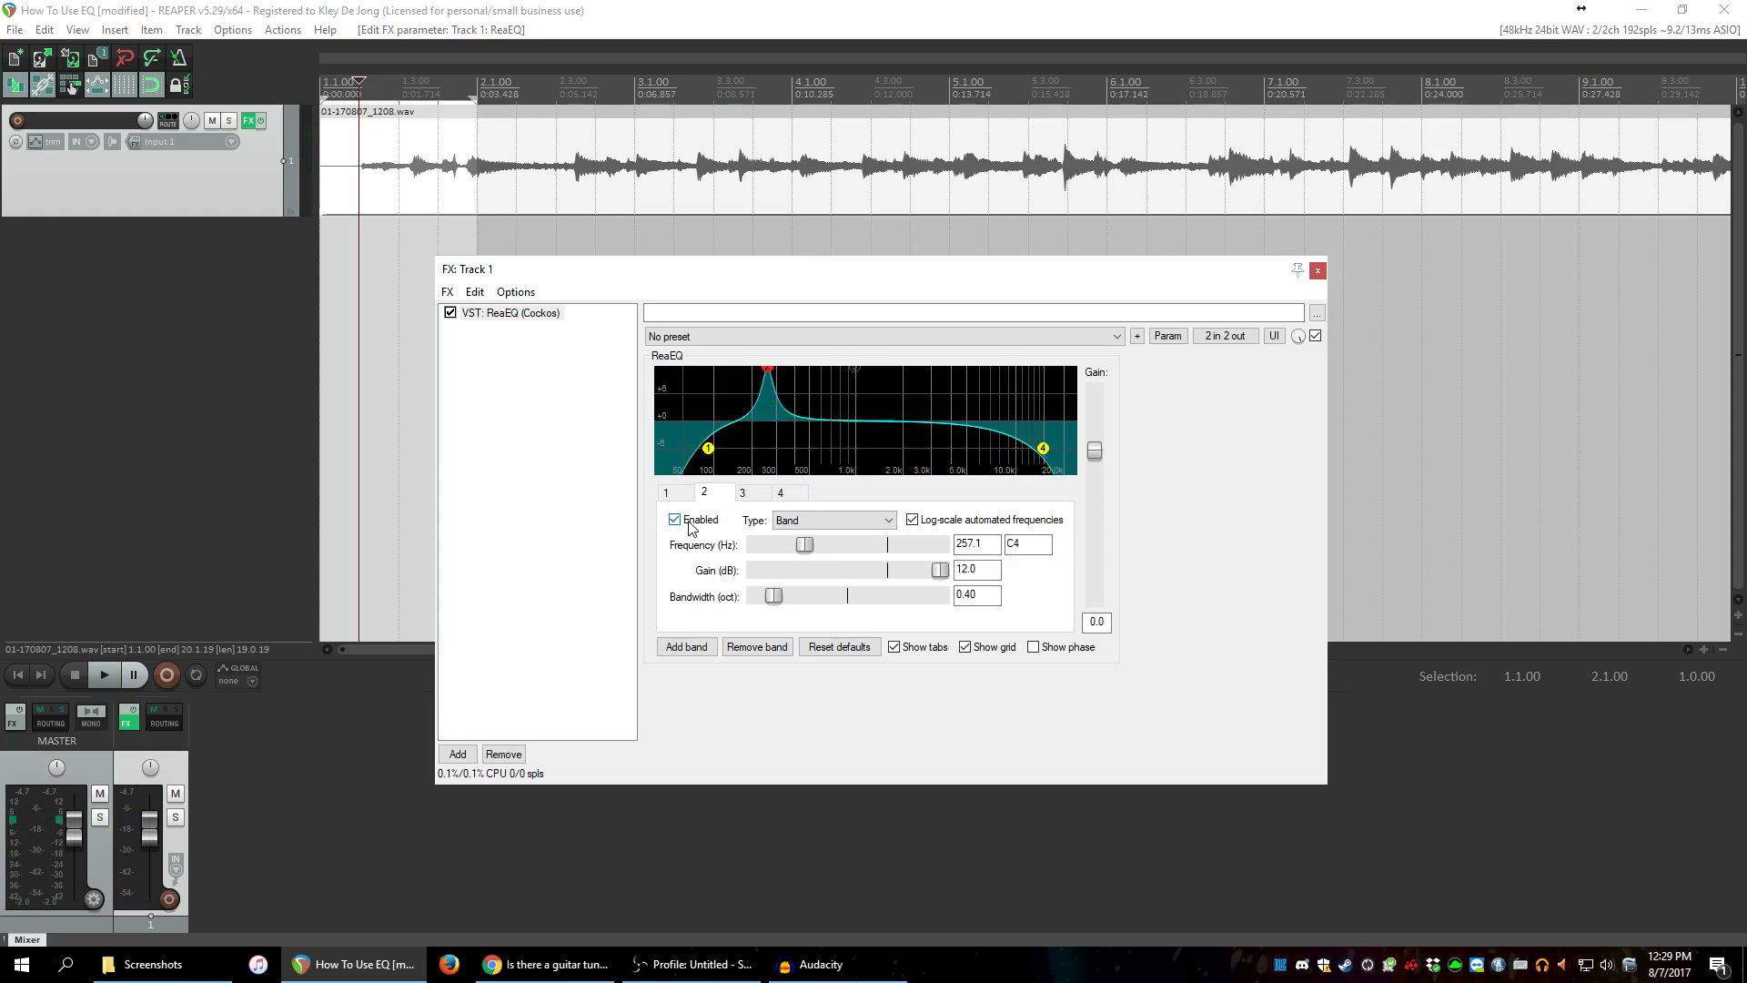
key(space)
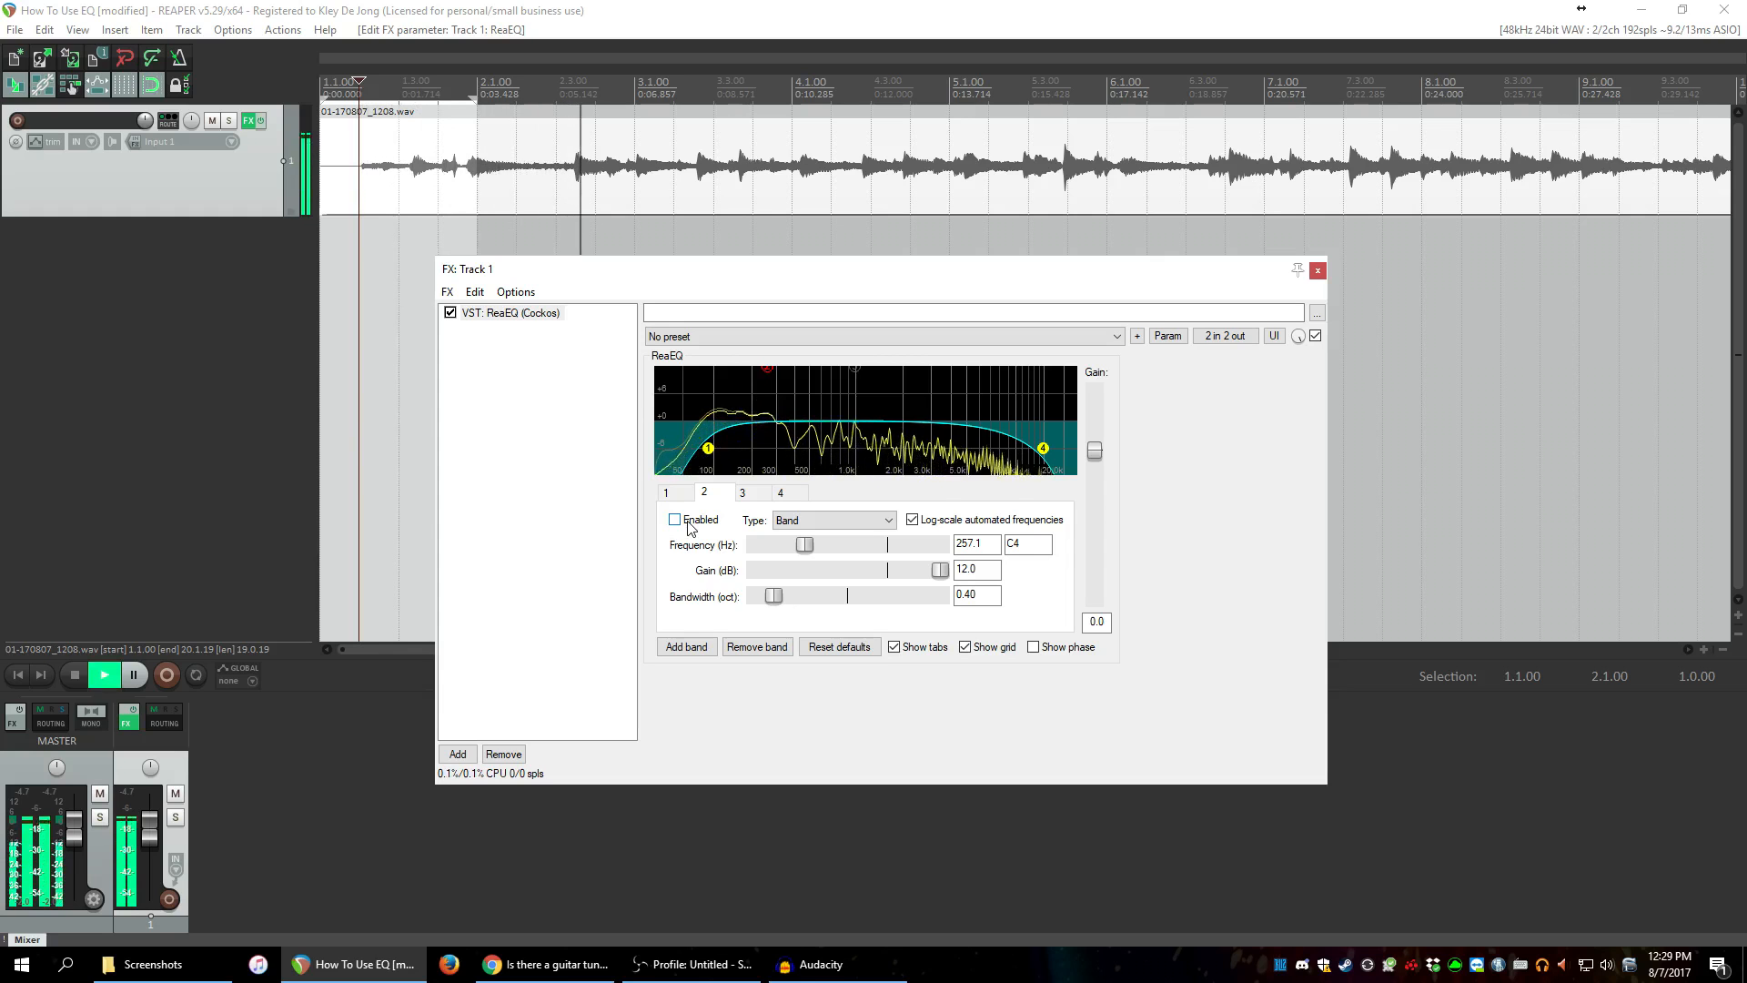
Compare the playing guitar with and without band 2's 12 dB boost at 257.1 Hz, and stop playback.
click(688, 528)
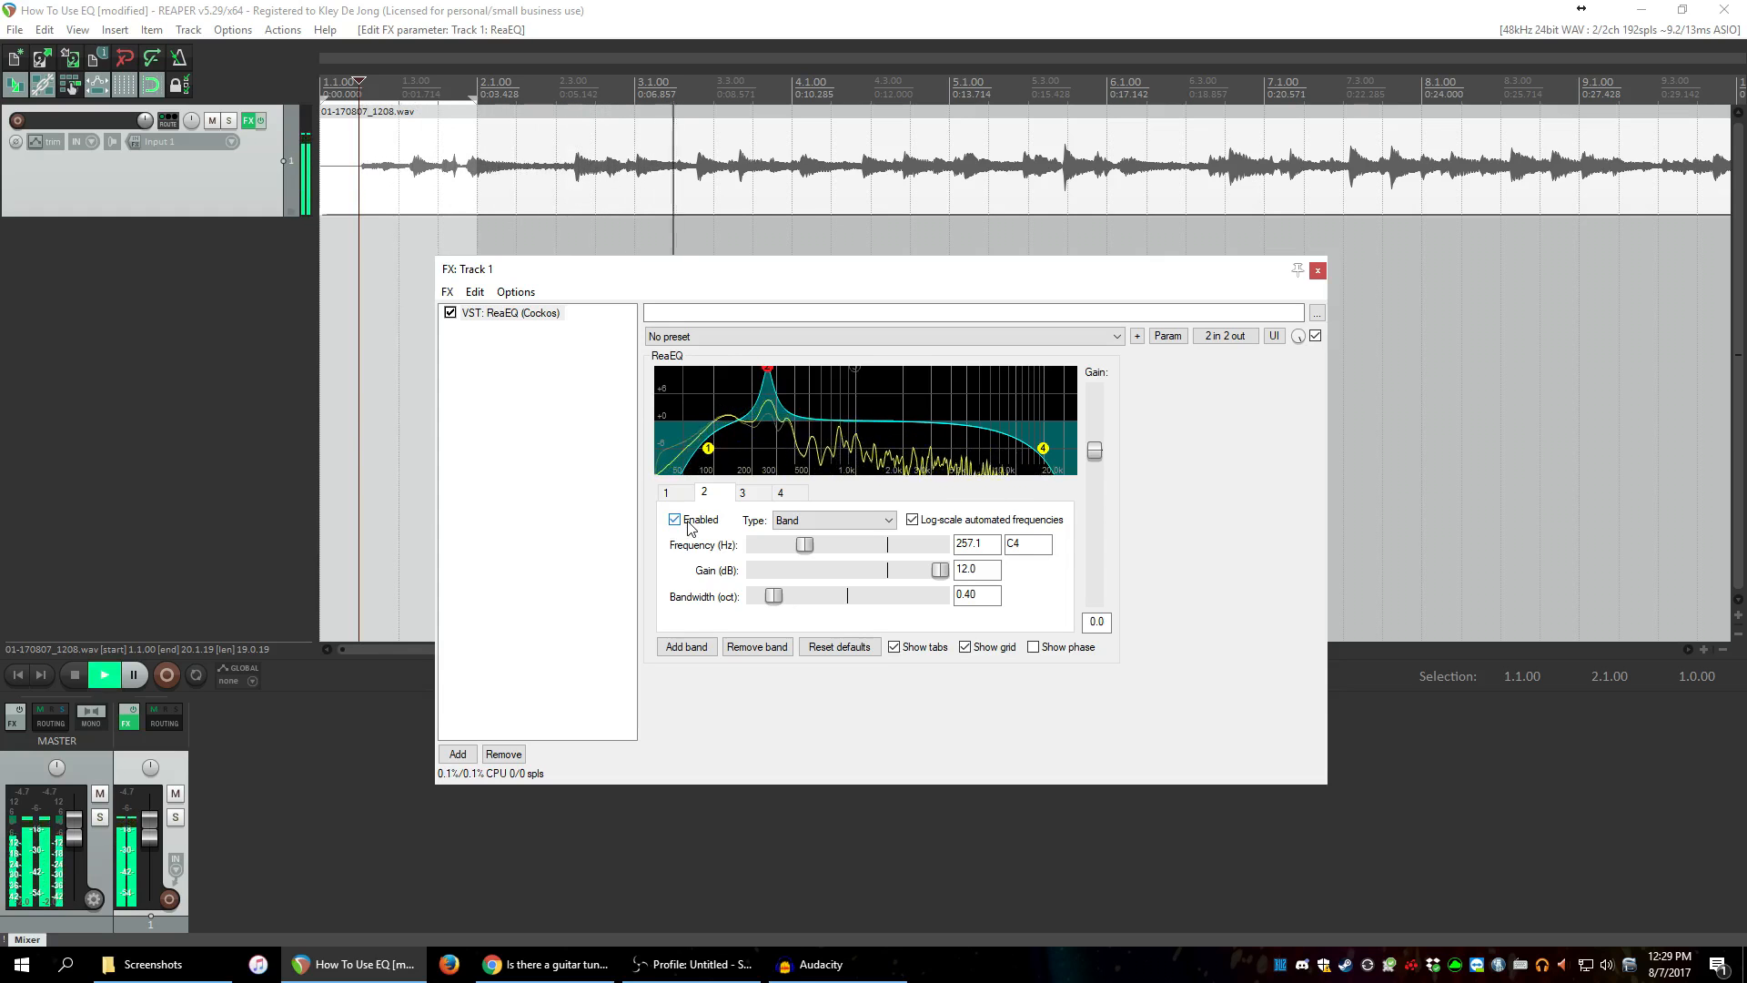
click(676, 519)
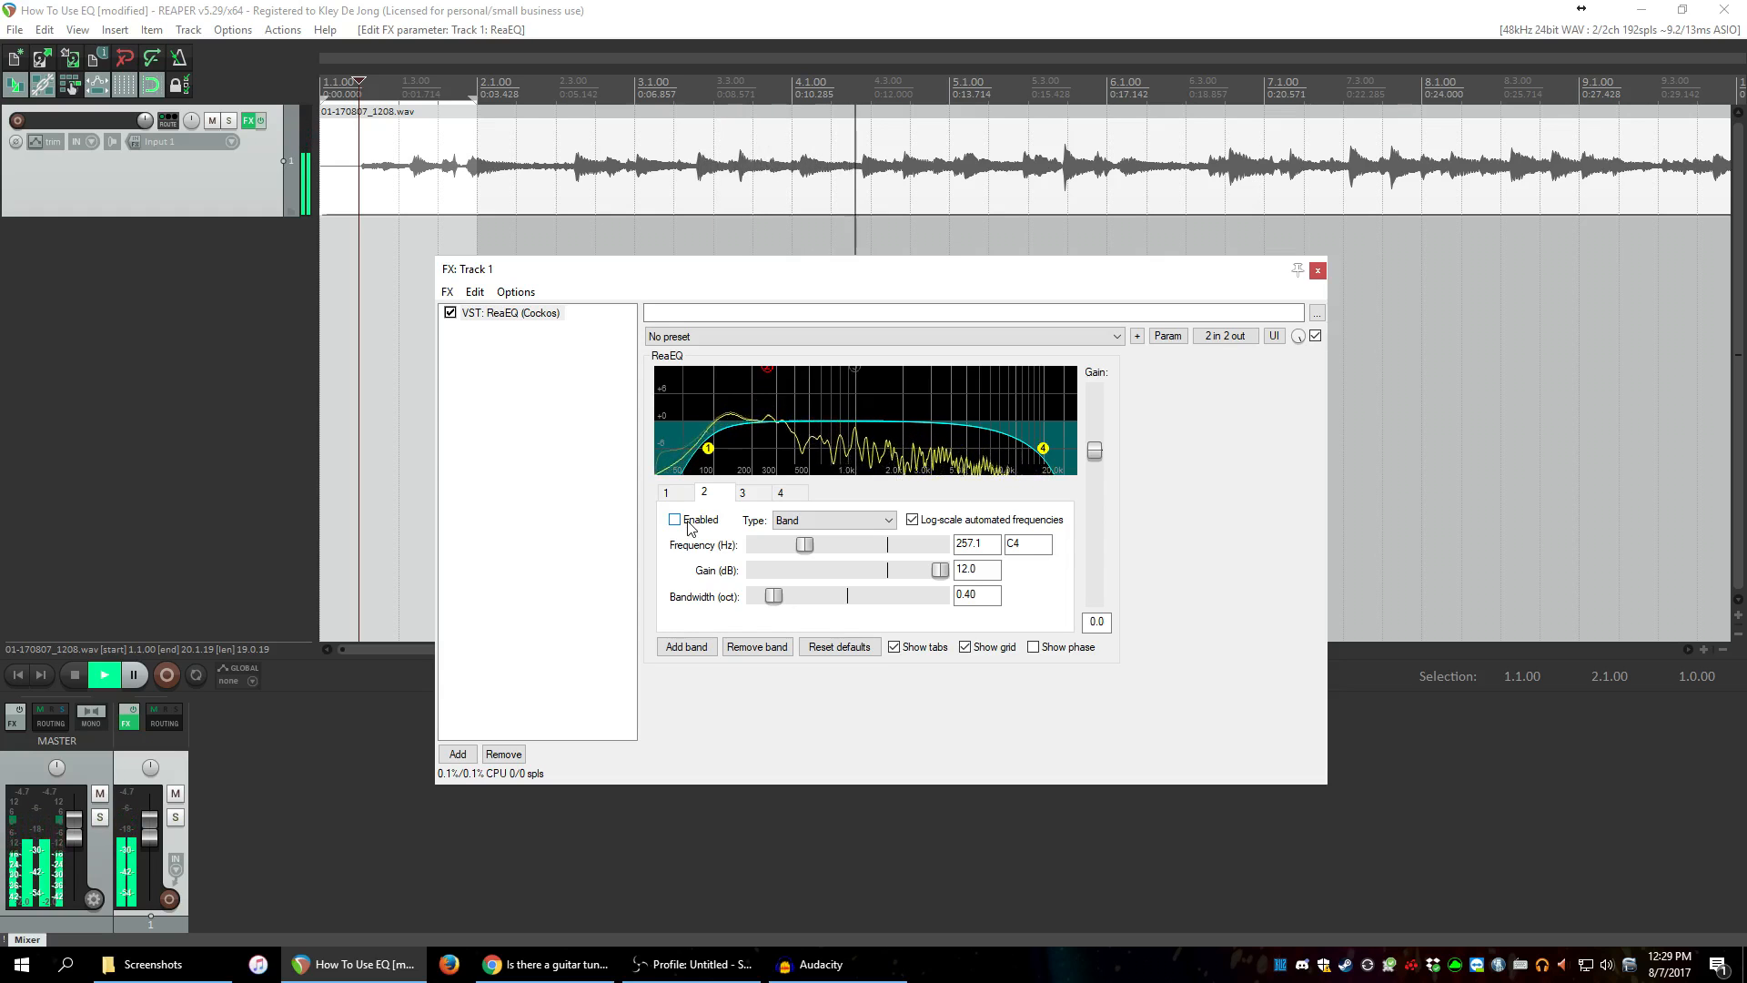
click(689, 526)
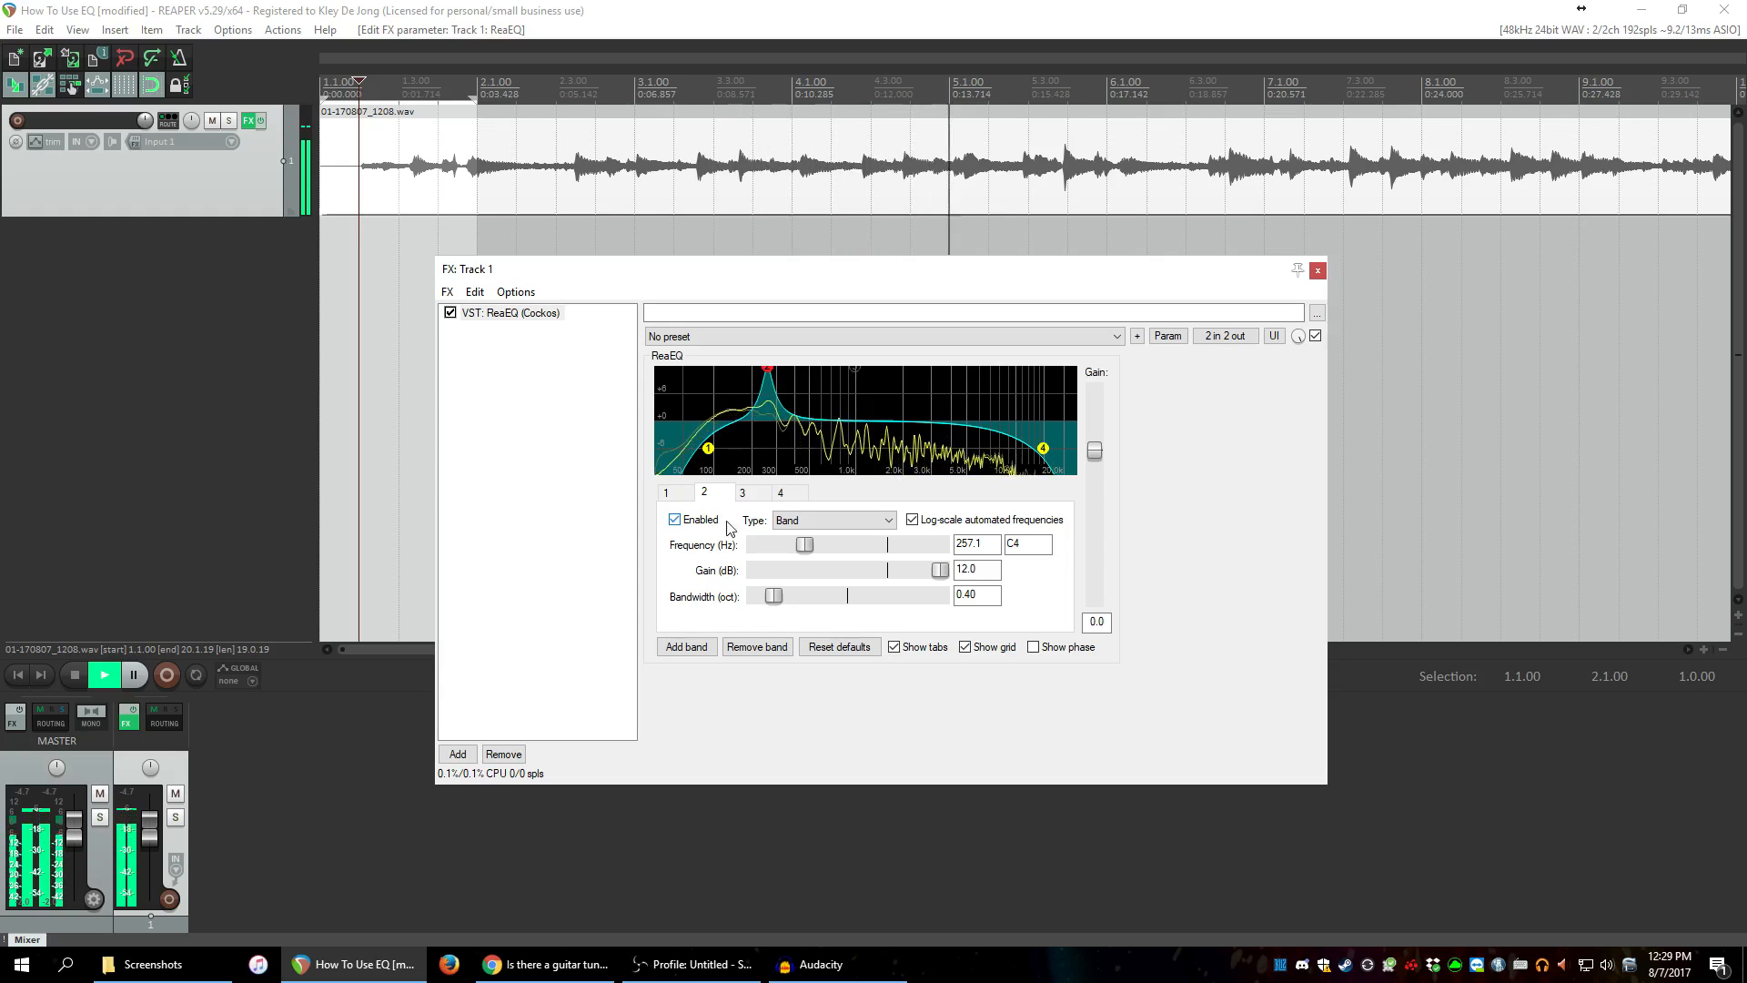
key(space)
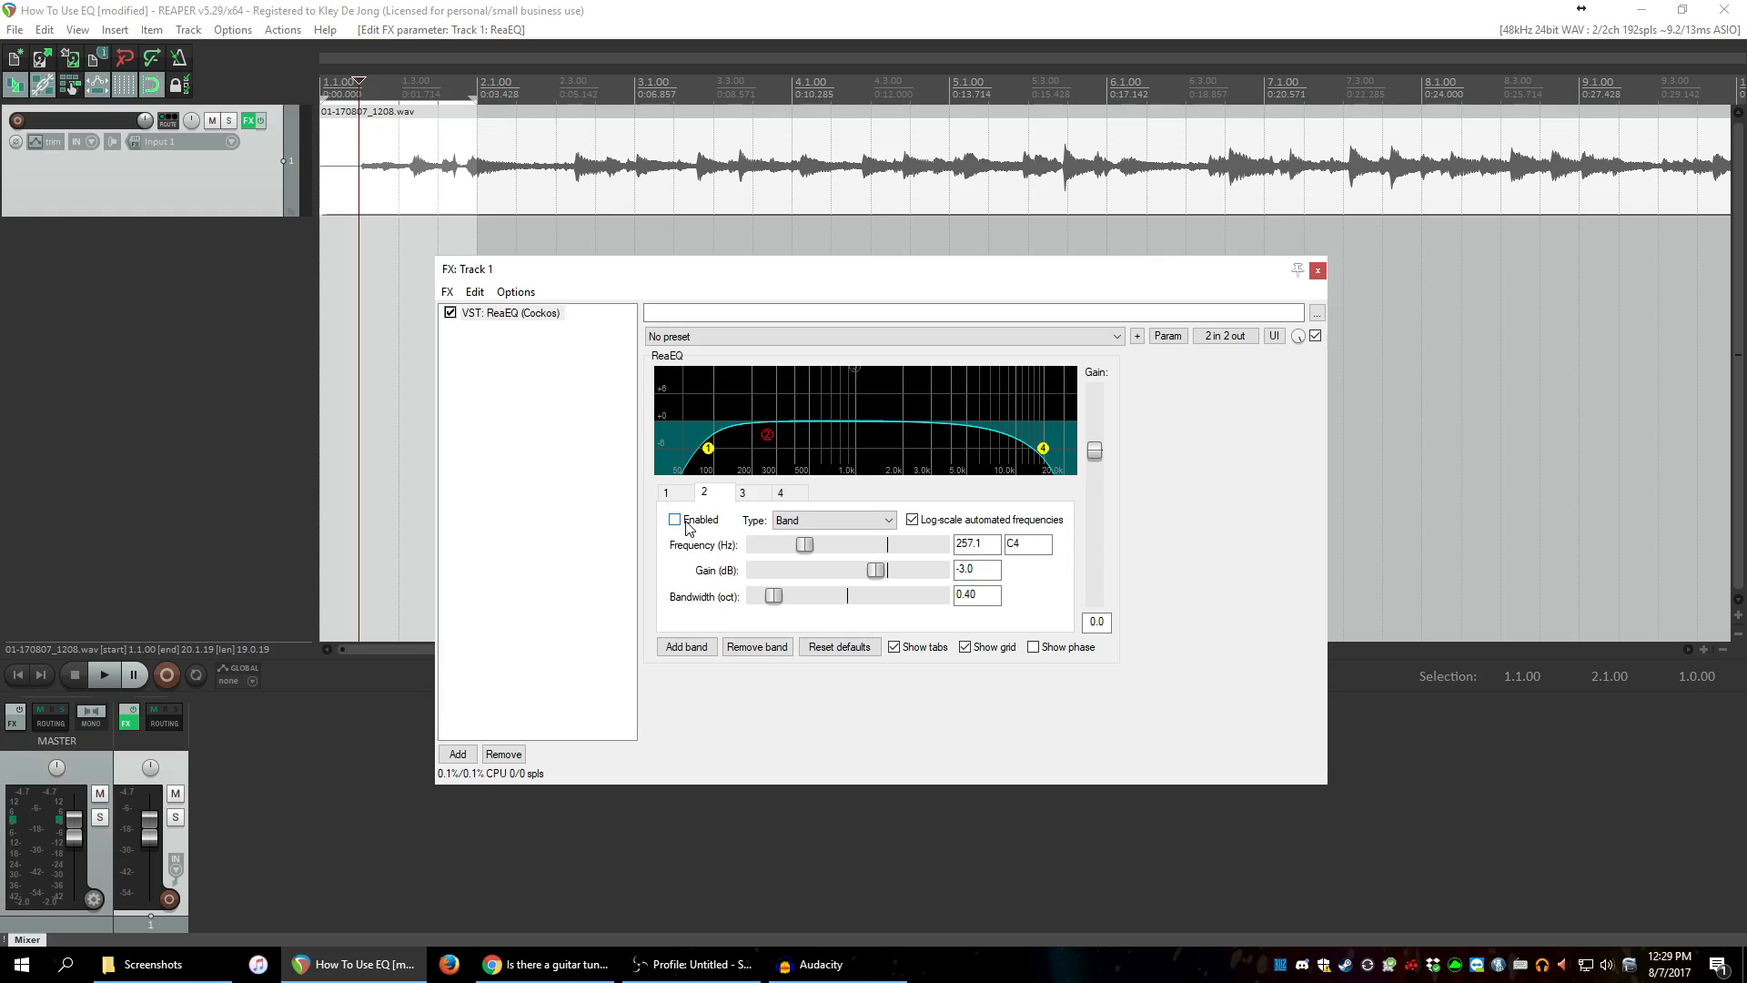
Play the guitar while toggling band 2's -3.0 dB cut on and off, leave the band enabled, and stop playback.
key(space)
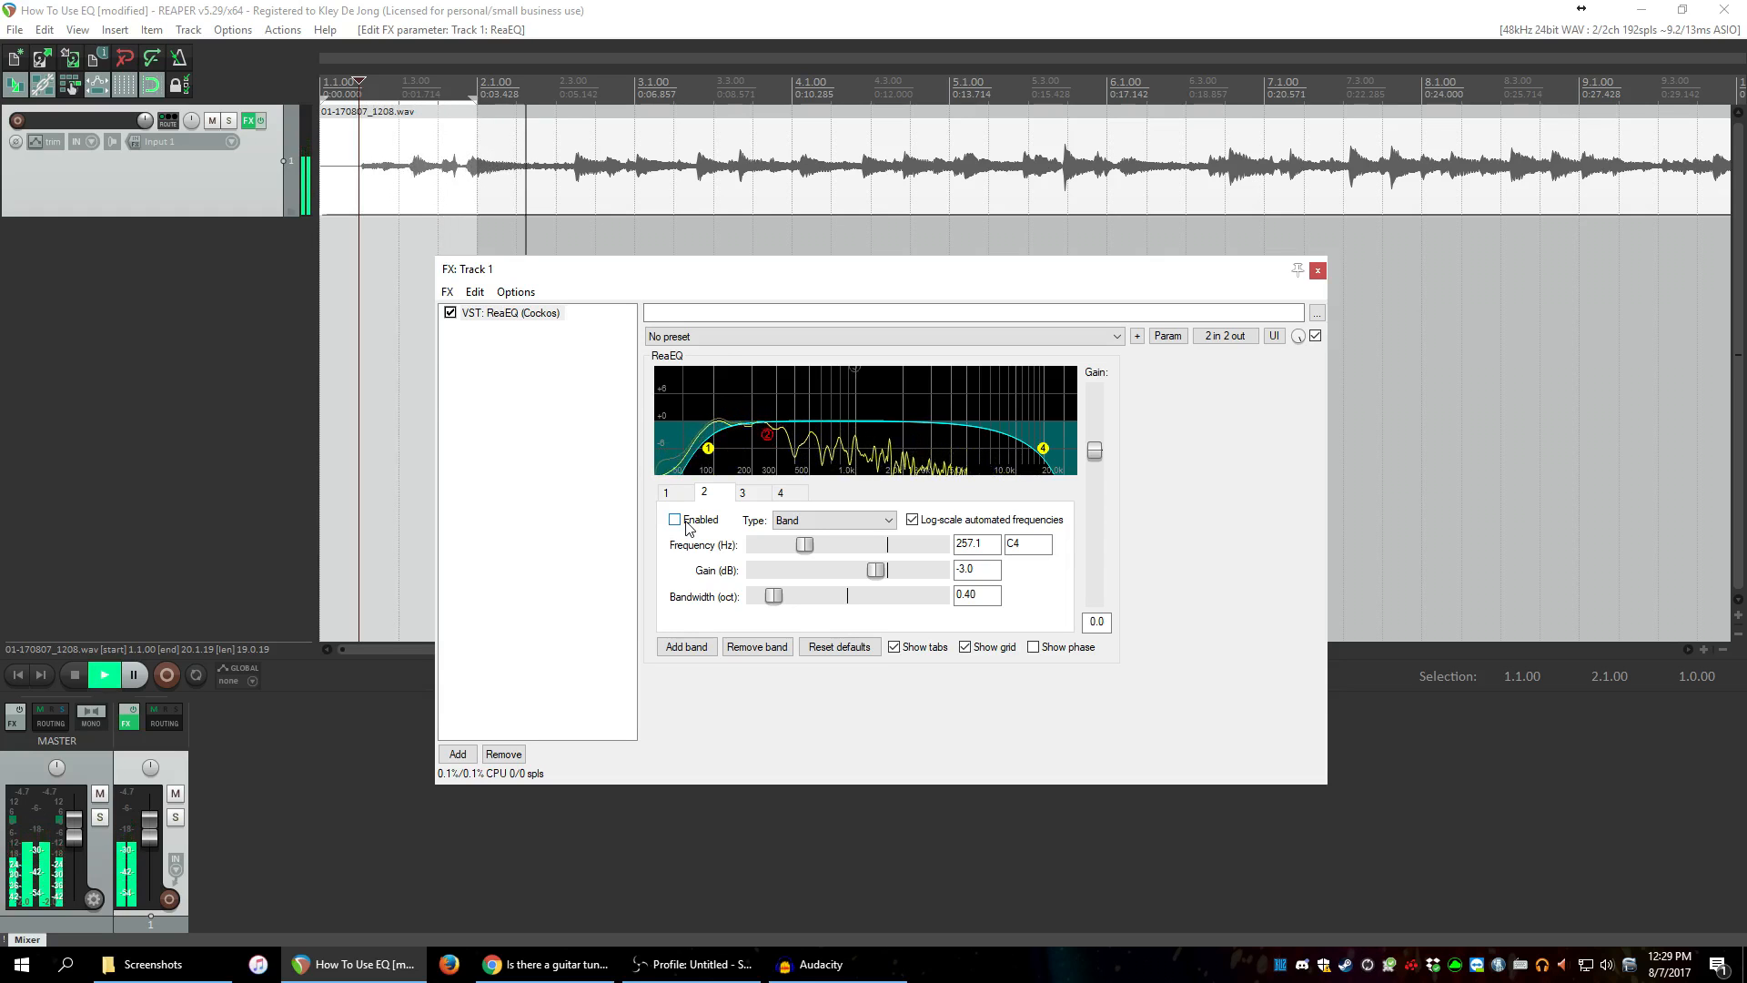
click(688, 528)
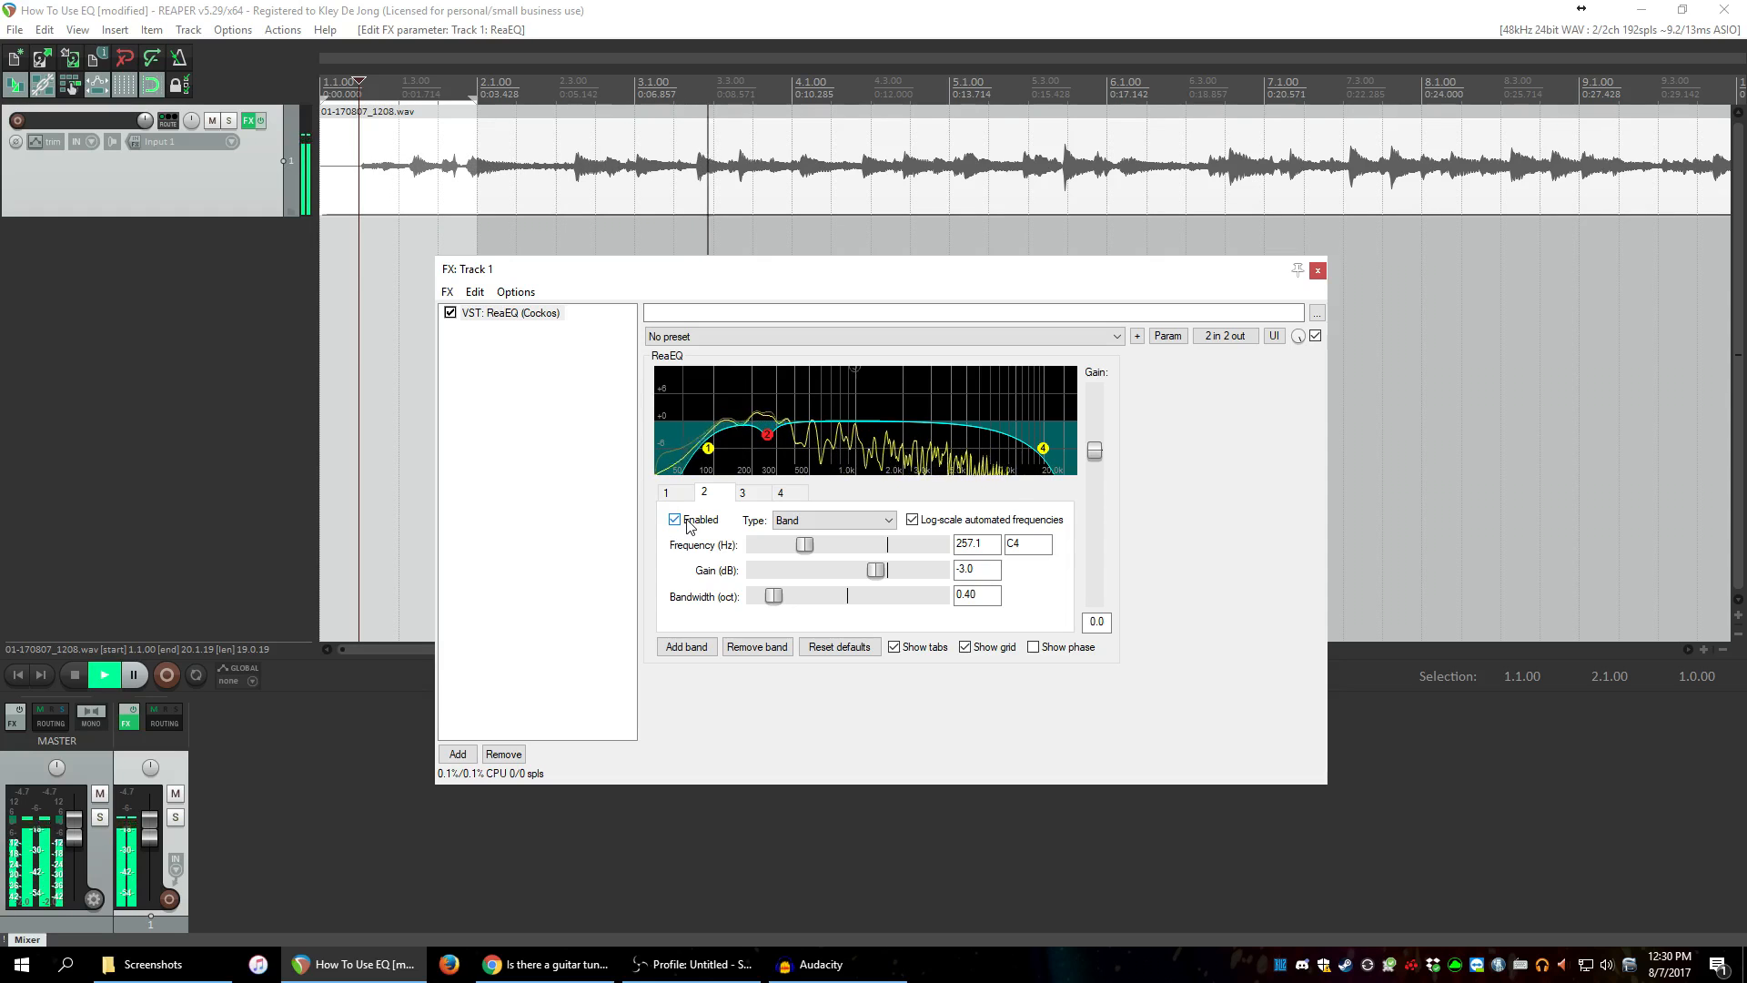
click(688, 528)
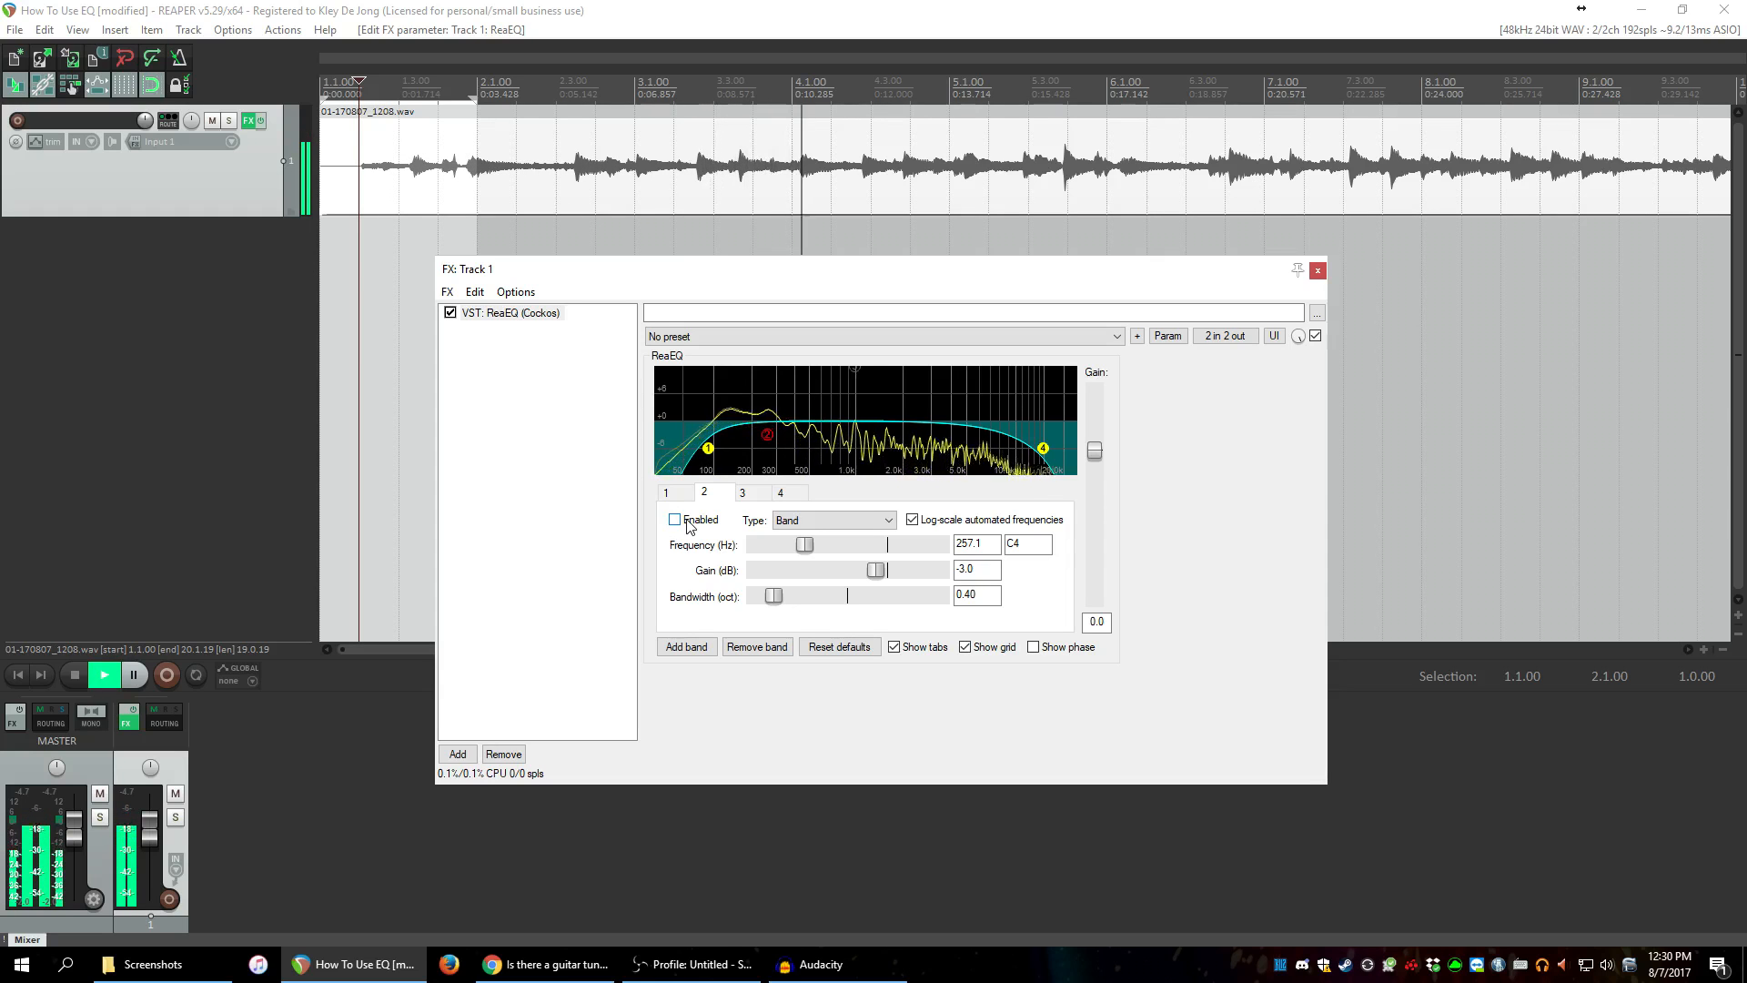
click(687, 528)
key(space)
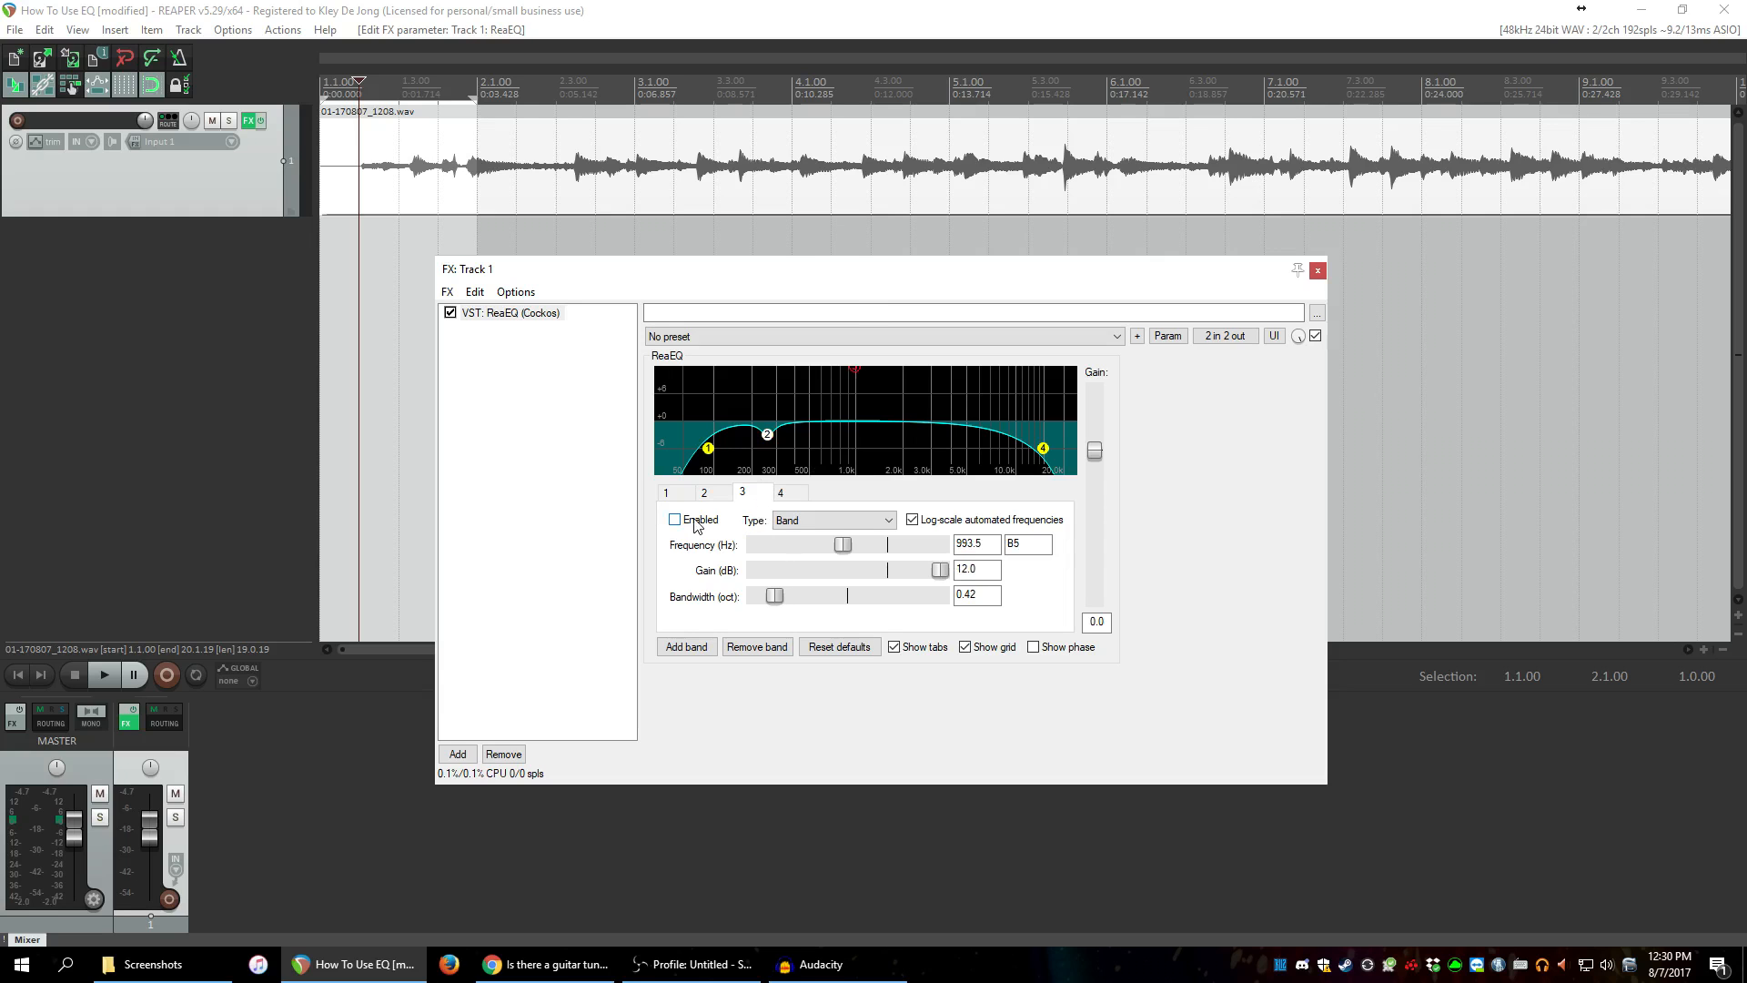
Sweep band 3's 12 dB boost to about 577 Hz during playback, and turn the boost into a slight cut.
drag(855, 547, 815, 548)
key(space)
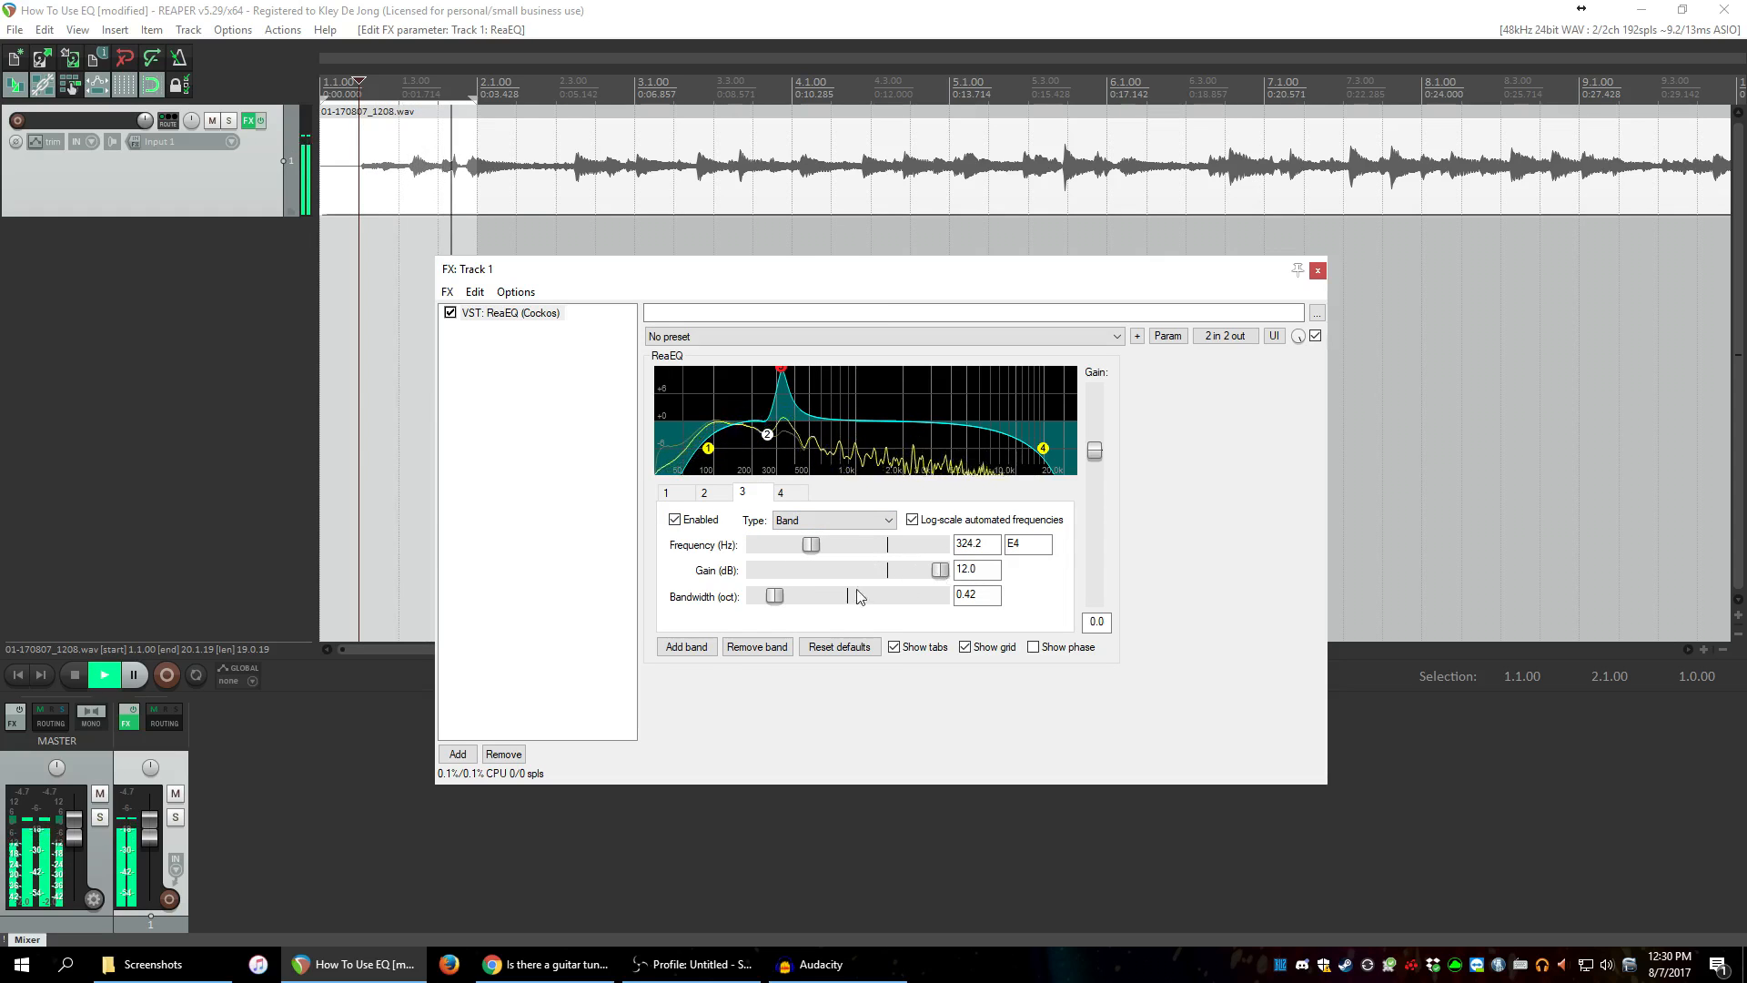
drag(813, 544, 826, 544)
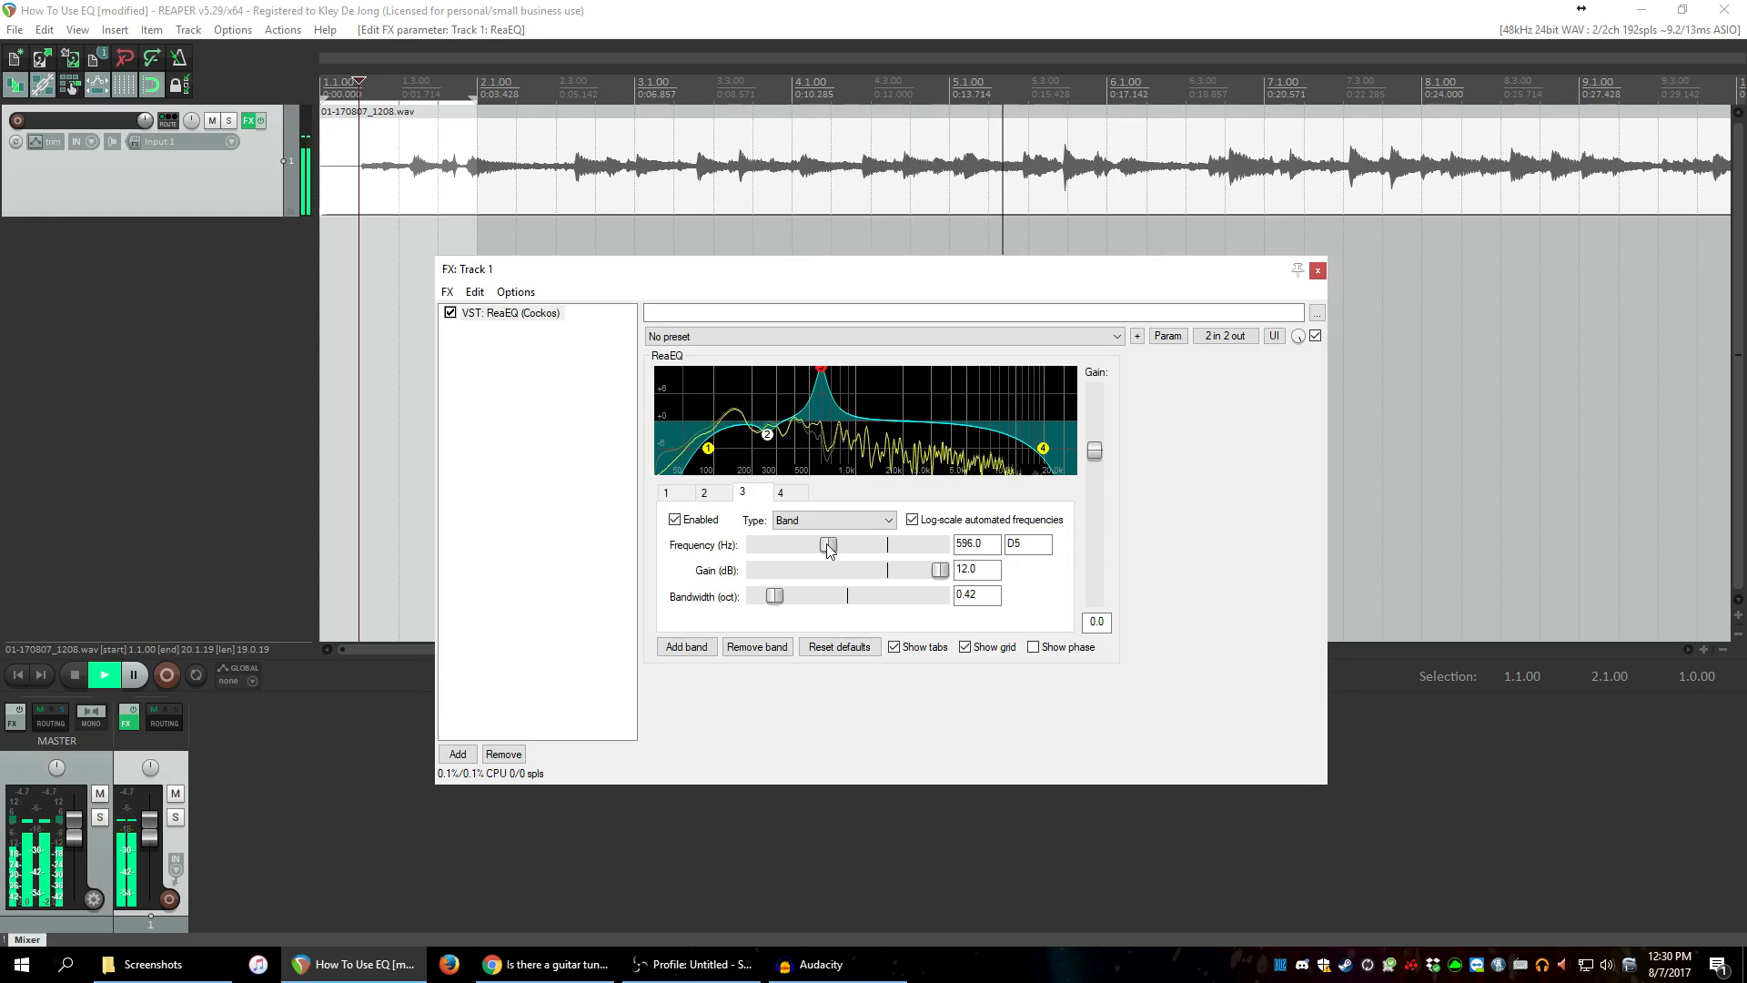
drag(826, 543, 829, 545)
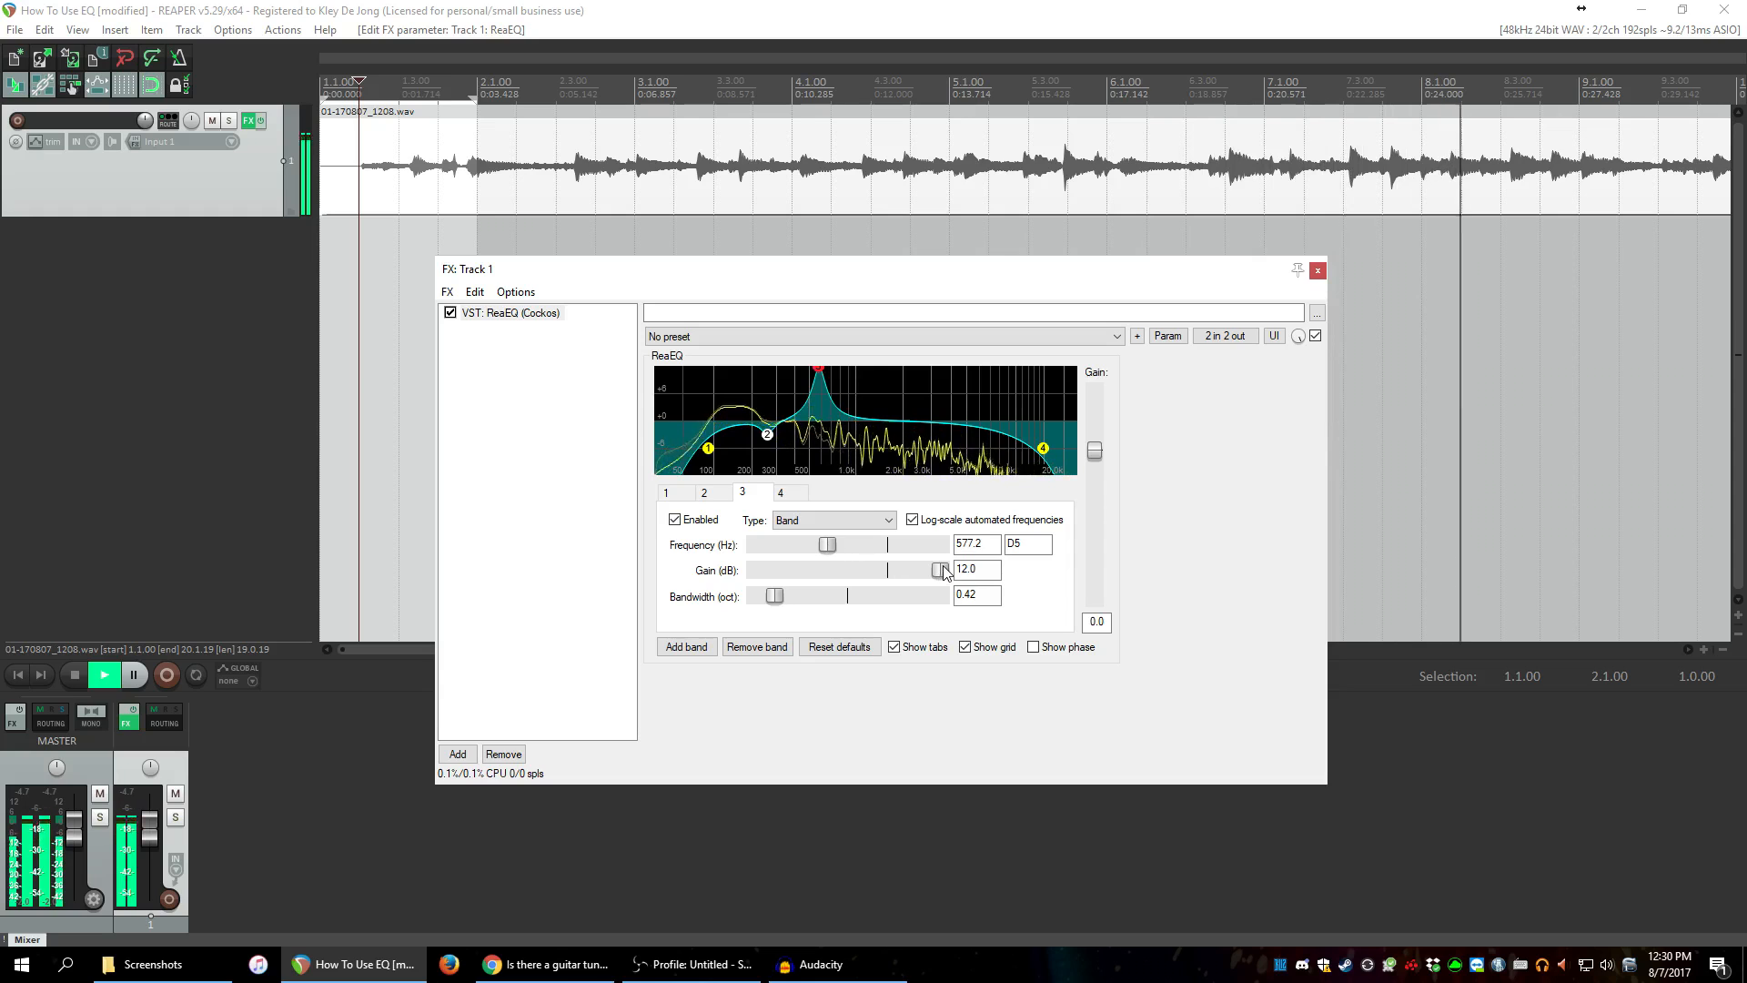
key(space)
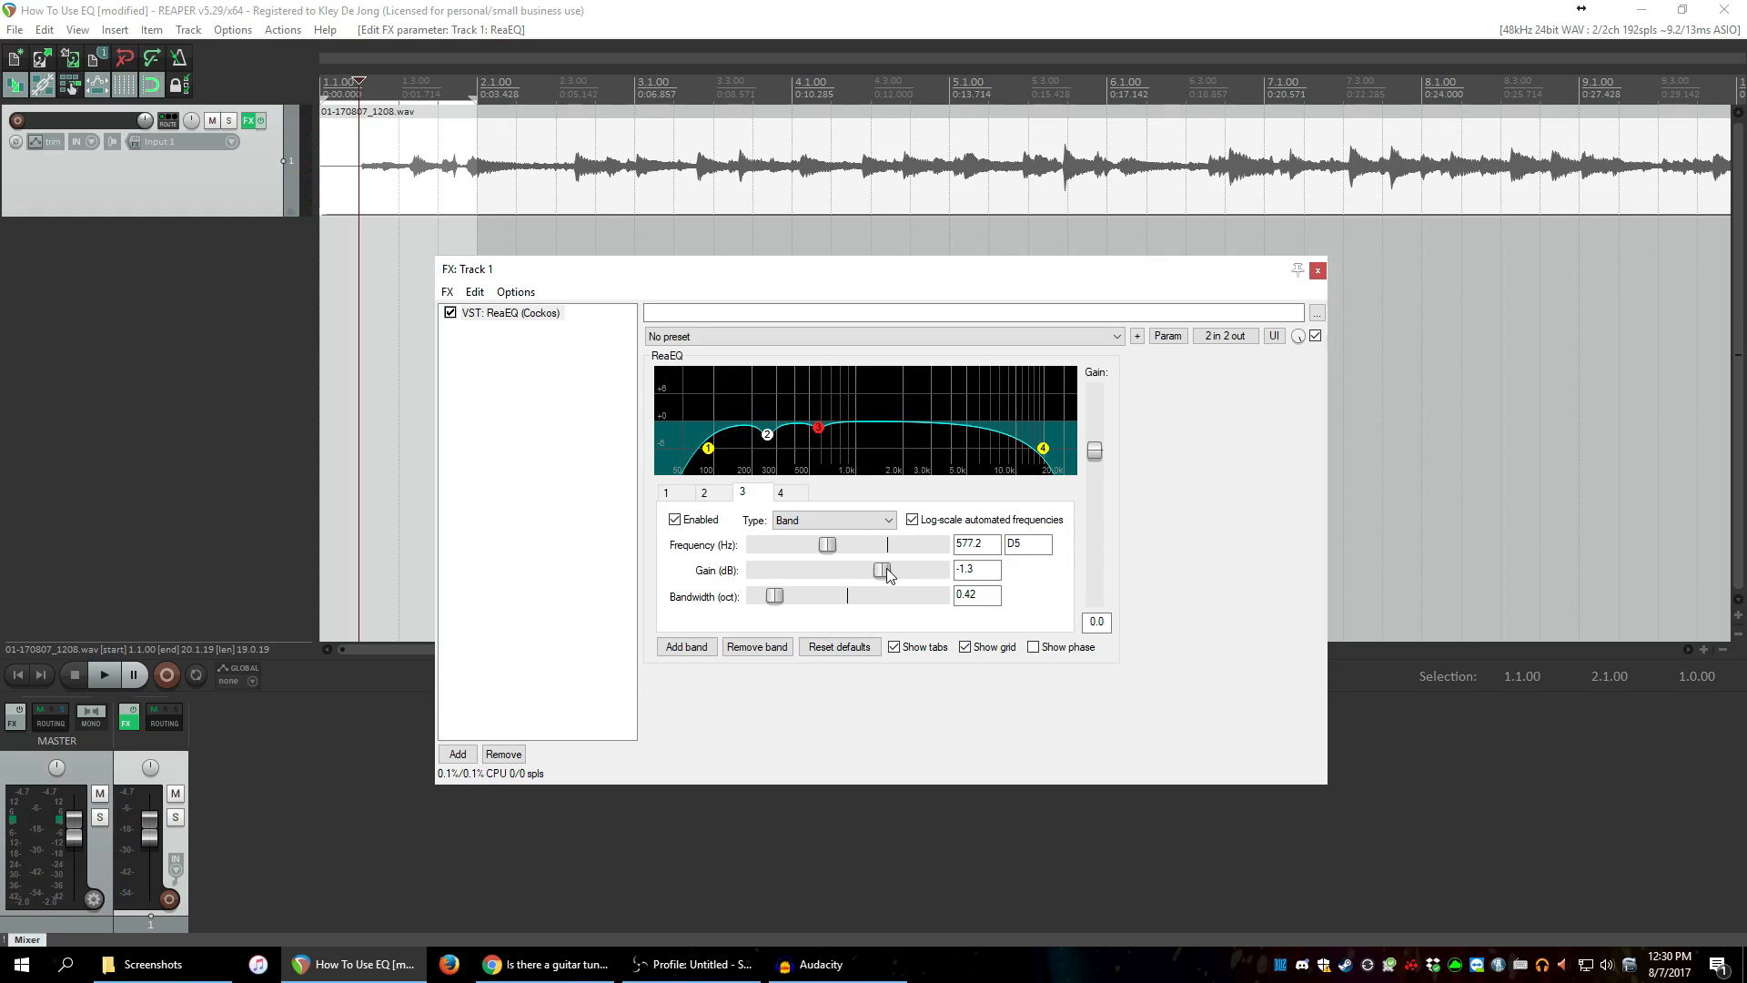
drag(885, 569, 882, 570)
Add a band with about 0.46 octaves bandwidth, sweep it boosted 12 dB to about 783 Hz during playback, and cut it by 3 dB.
click(687, 647)
key(space)
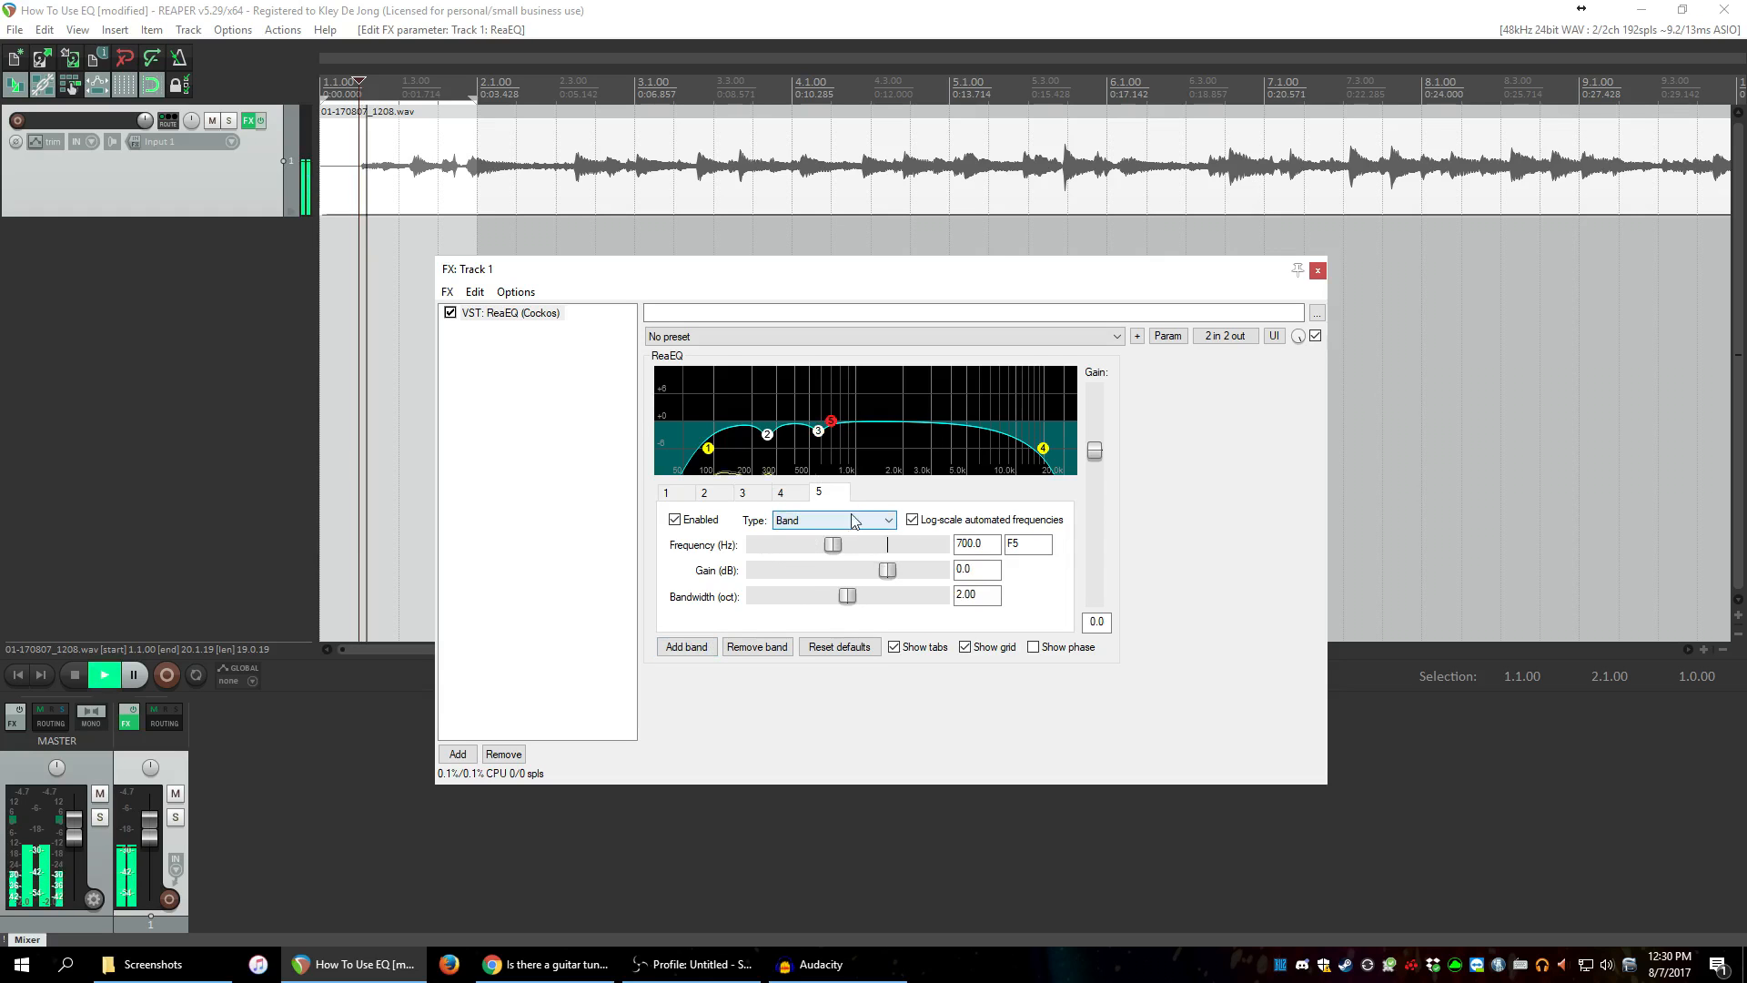
drag(847, 596, 778, 598)
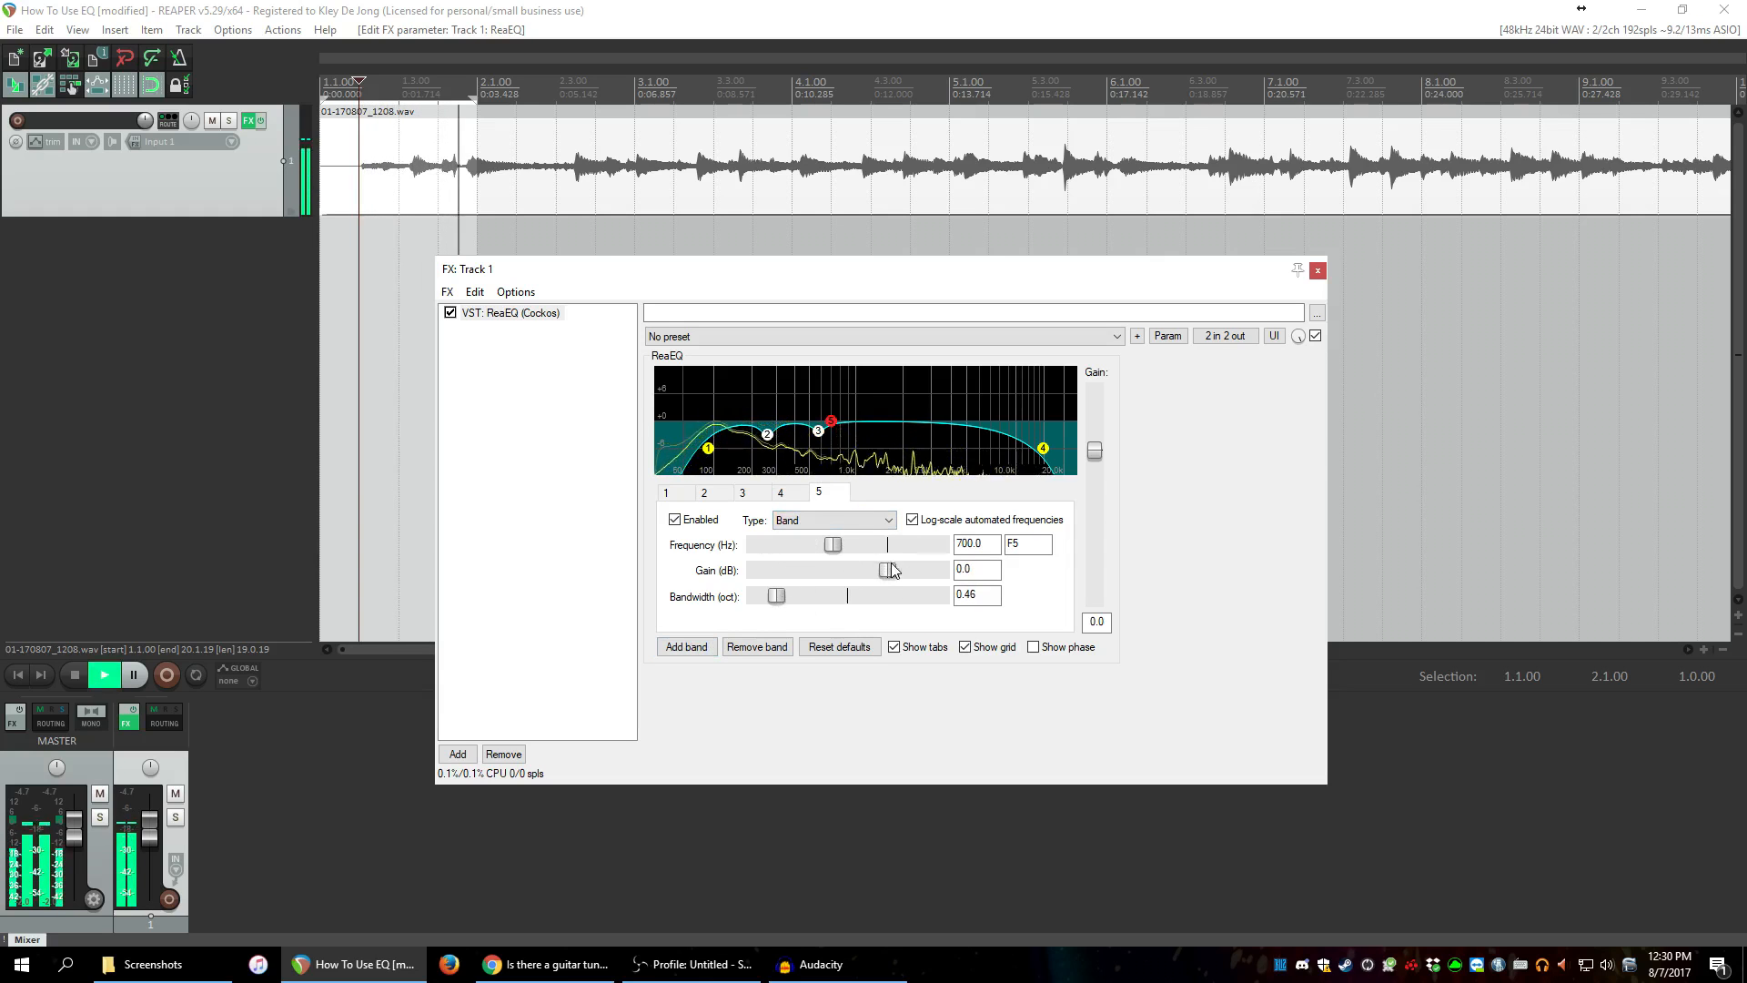
drag(889, 571, 944, 571)
drag(834, 547, 841, 547)
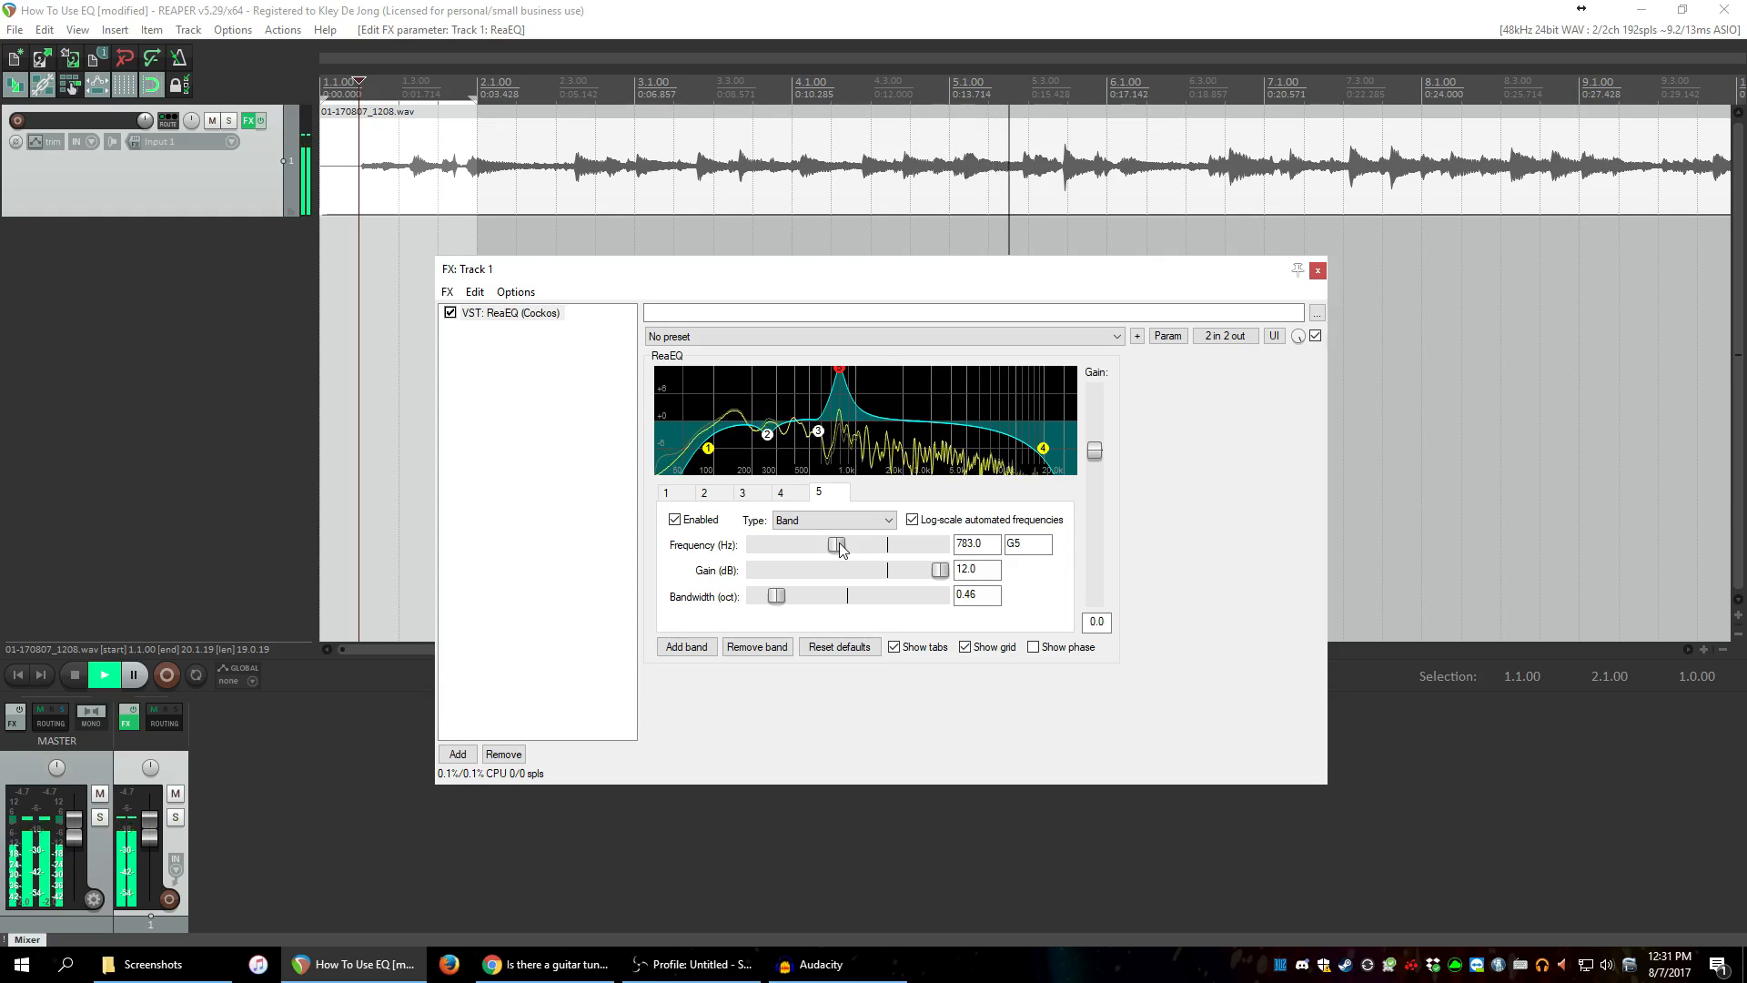
drag(940, 569, 879, 577)
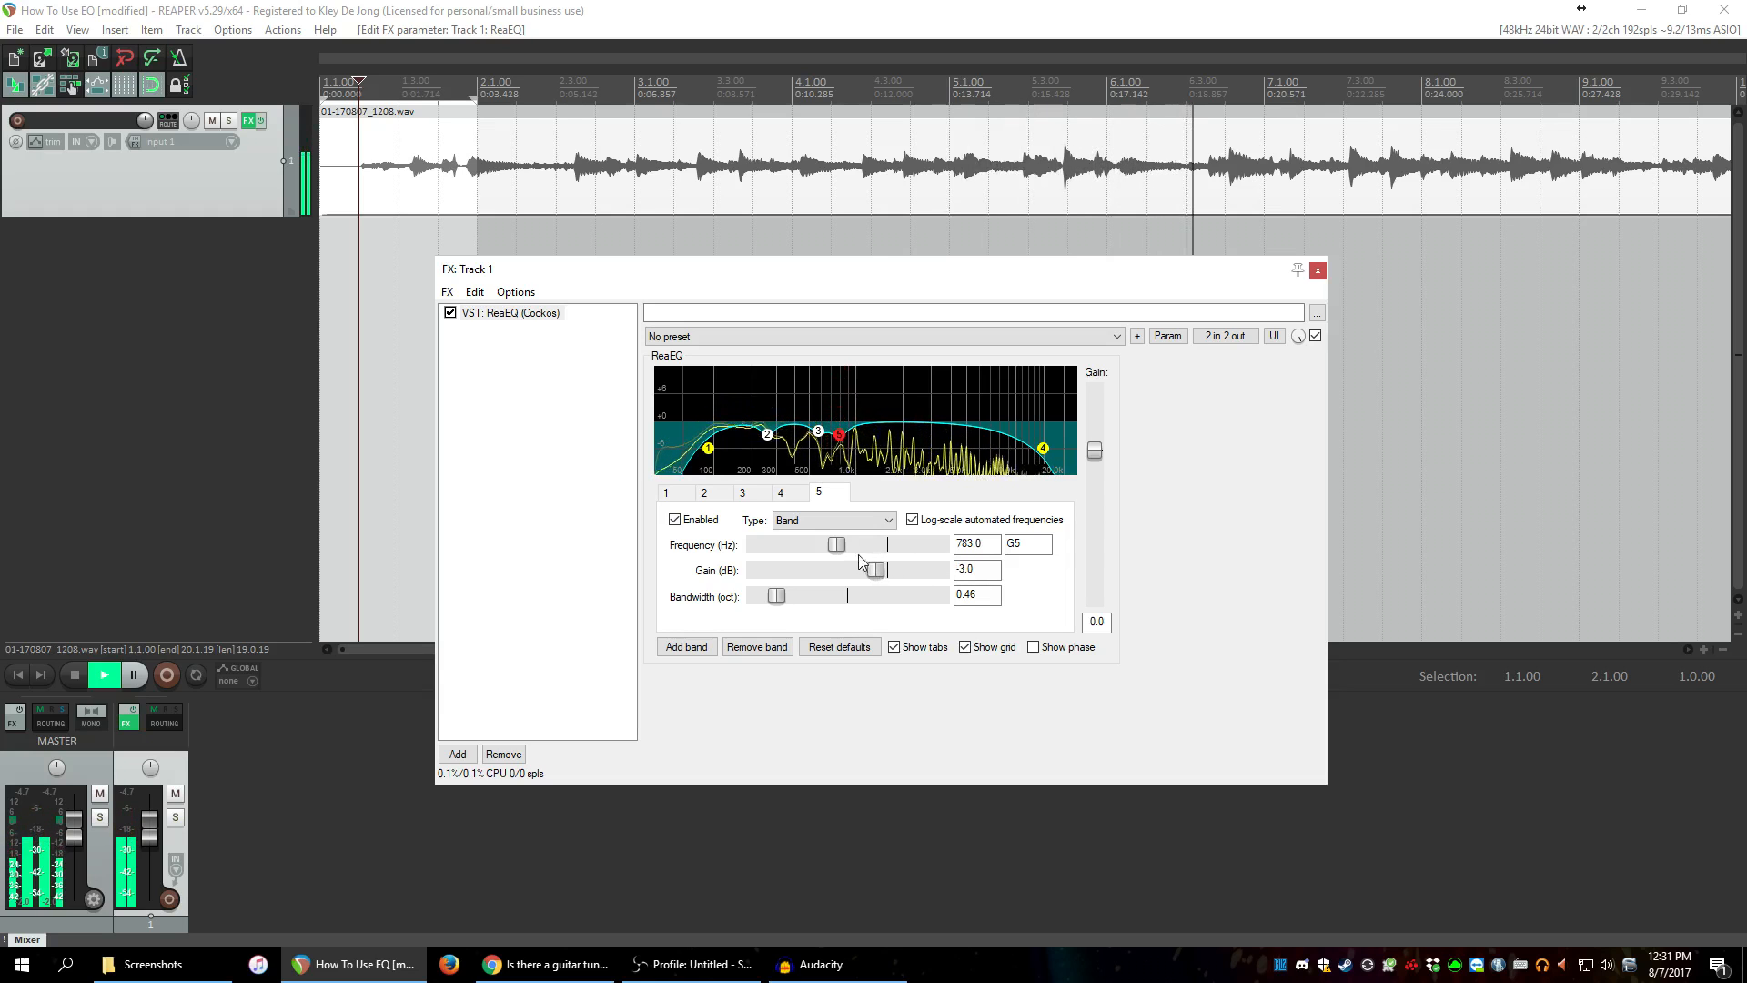
Add a sixth band about 0.40 octaves wide, sweep it boosted 12 dB to about 1650 Hz, and set its gain to -2 dB.
click(686, 646)
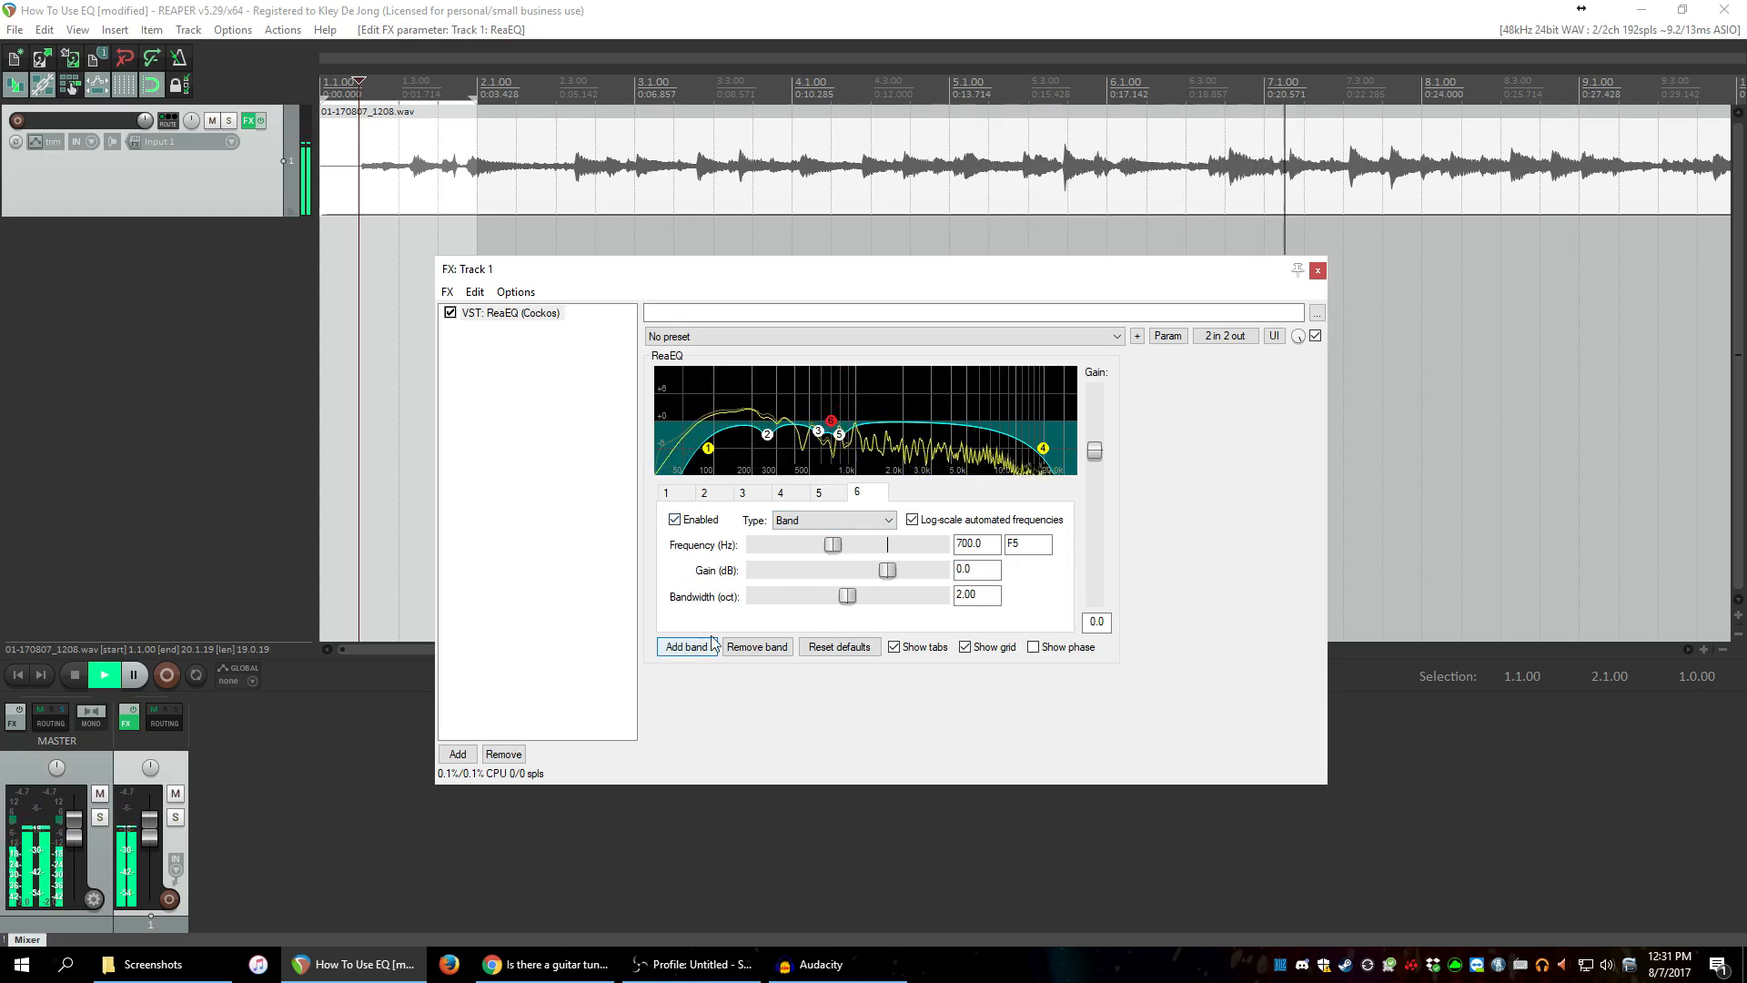
drag(848, 595, 773, 595)
drag(887, 570, 940, 569)
drag(837, 544, 864, 545)
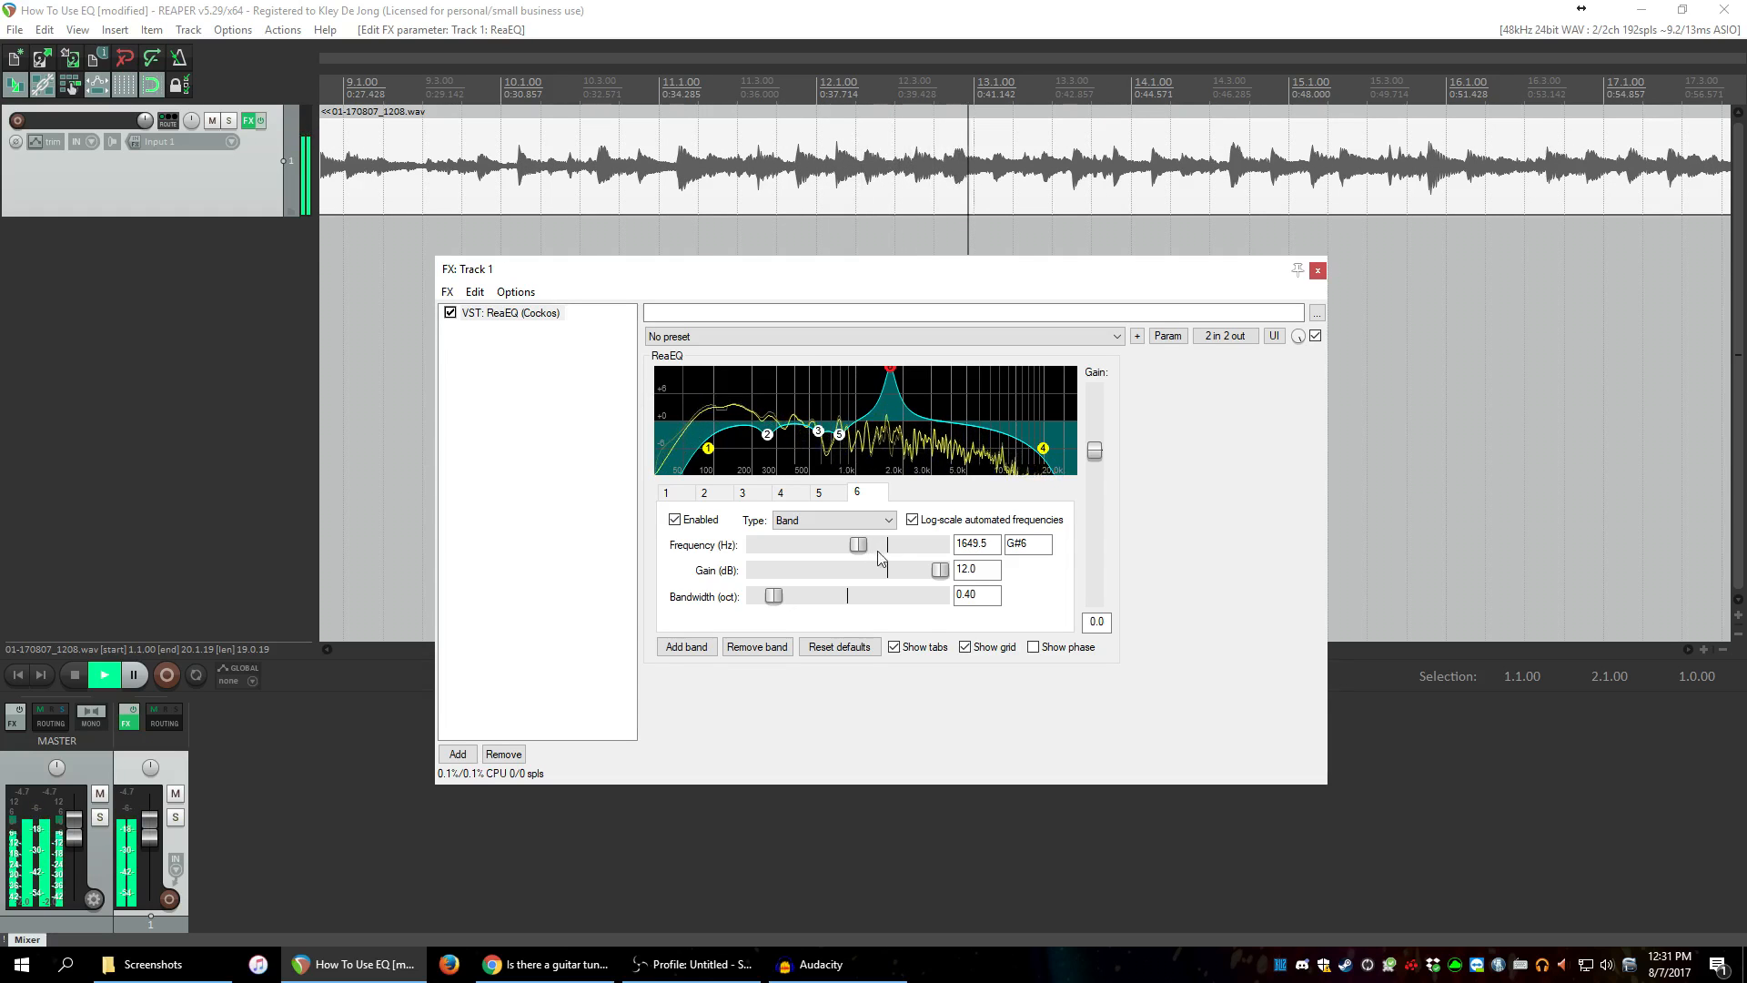
drag(940, 571, 883, 575)
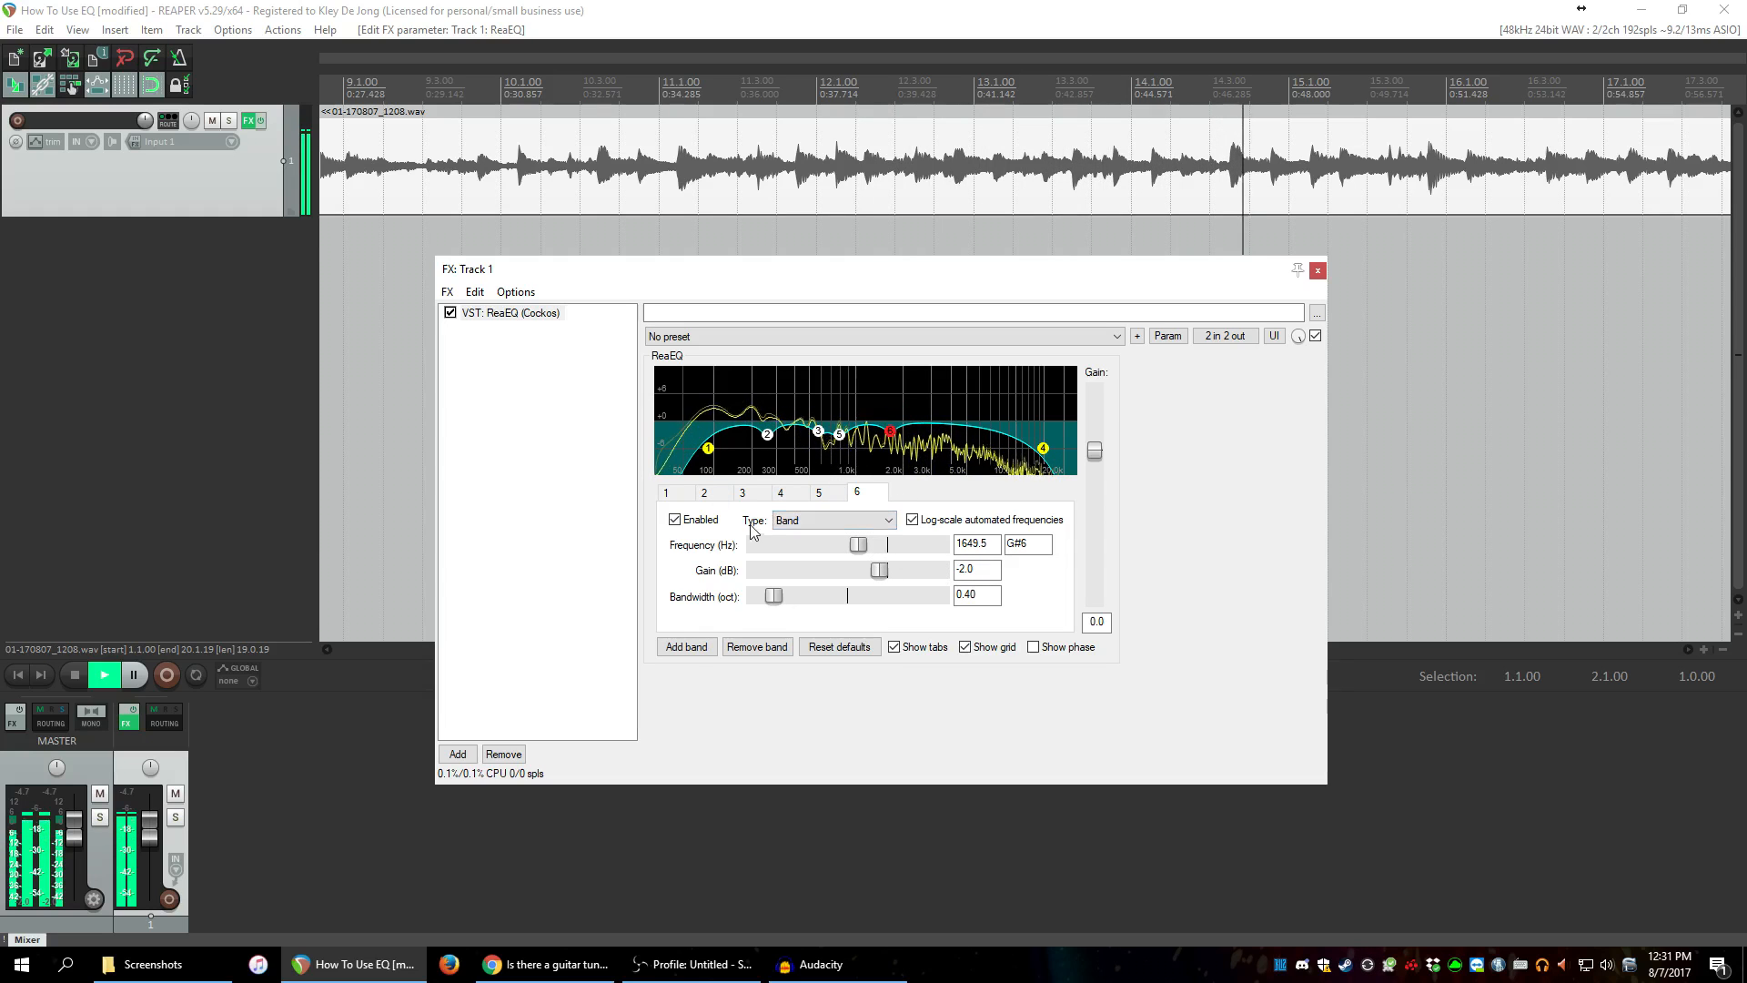
Add a seventh band with a bandwidth of about 0.44 octaves and a 12 dB boost, and sweep it to about 3408 Hz.
click(710, 643)
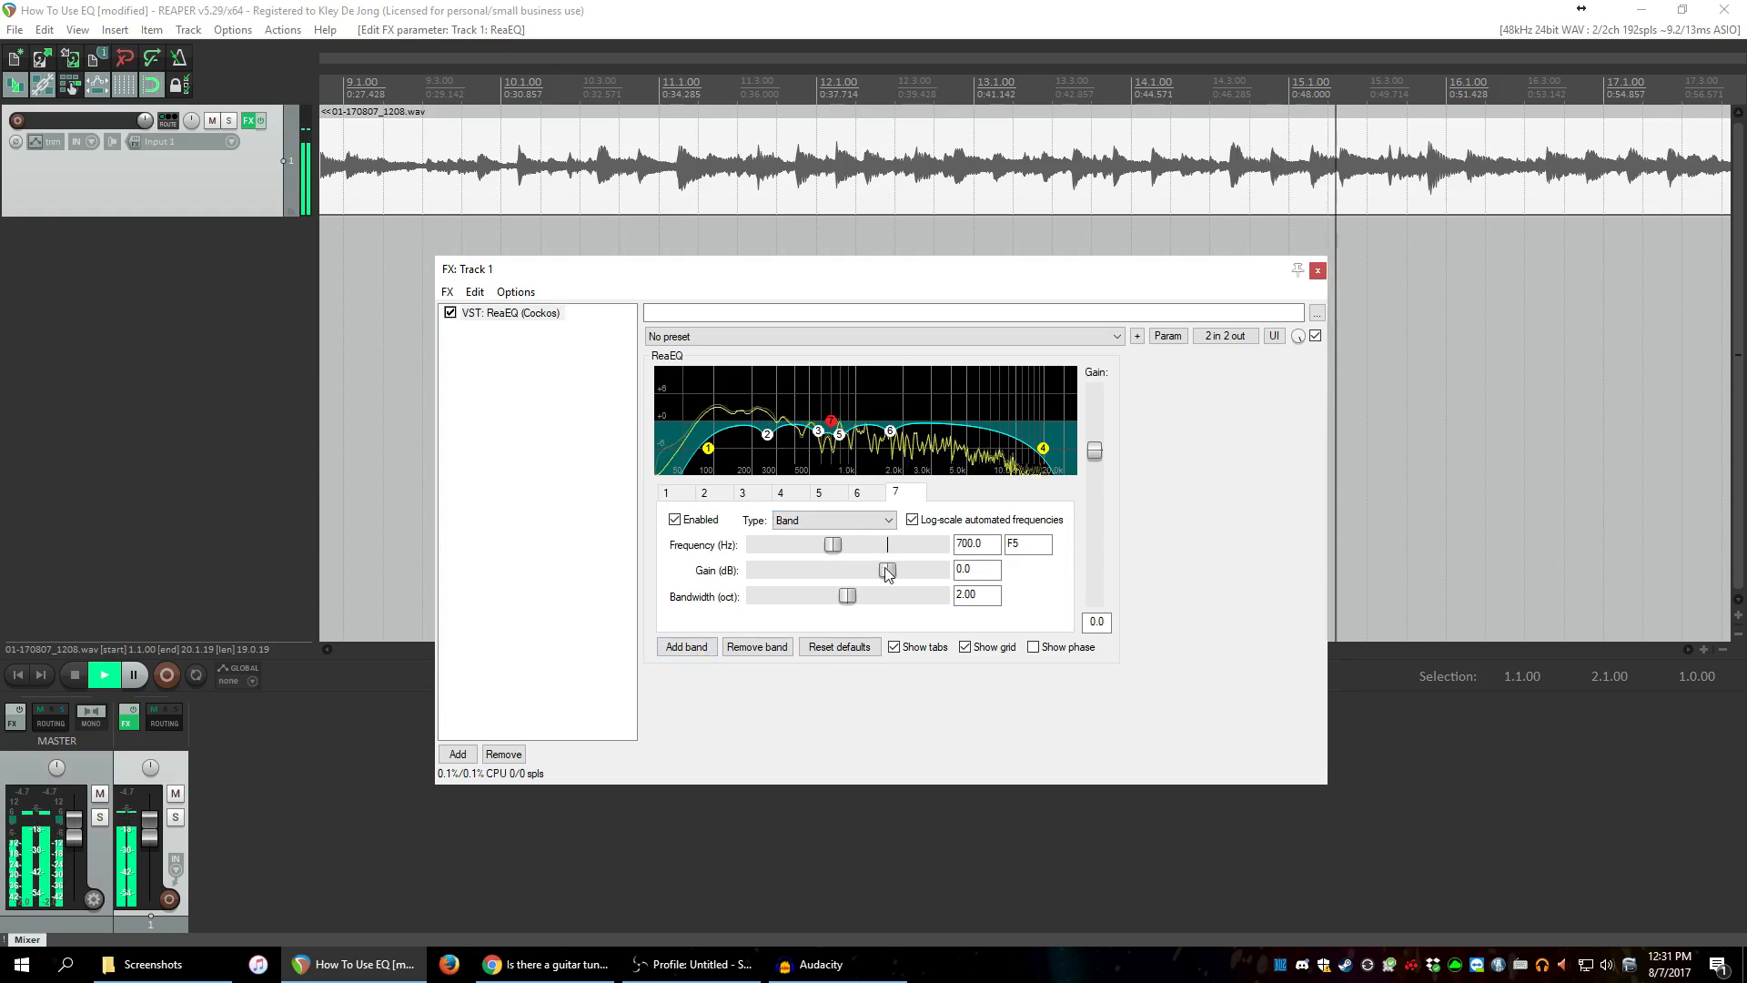
drag(886, 571, 894, 571)
drag(847, 597, 776, 597)
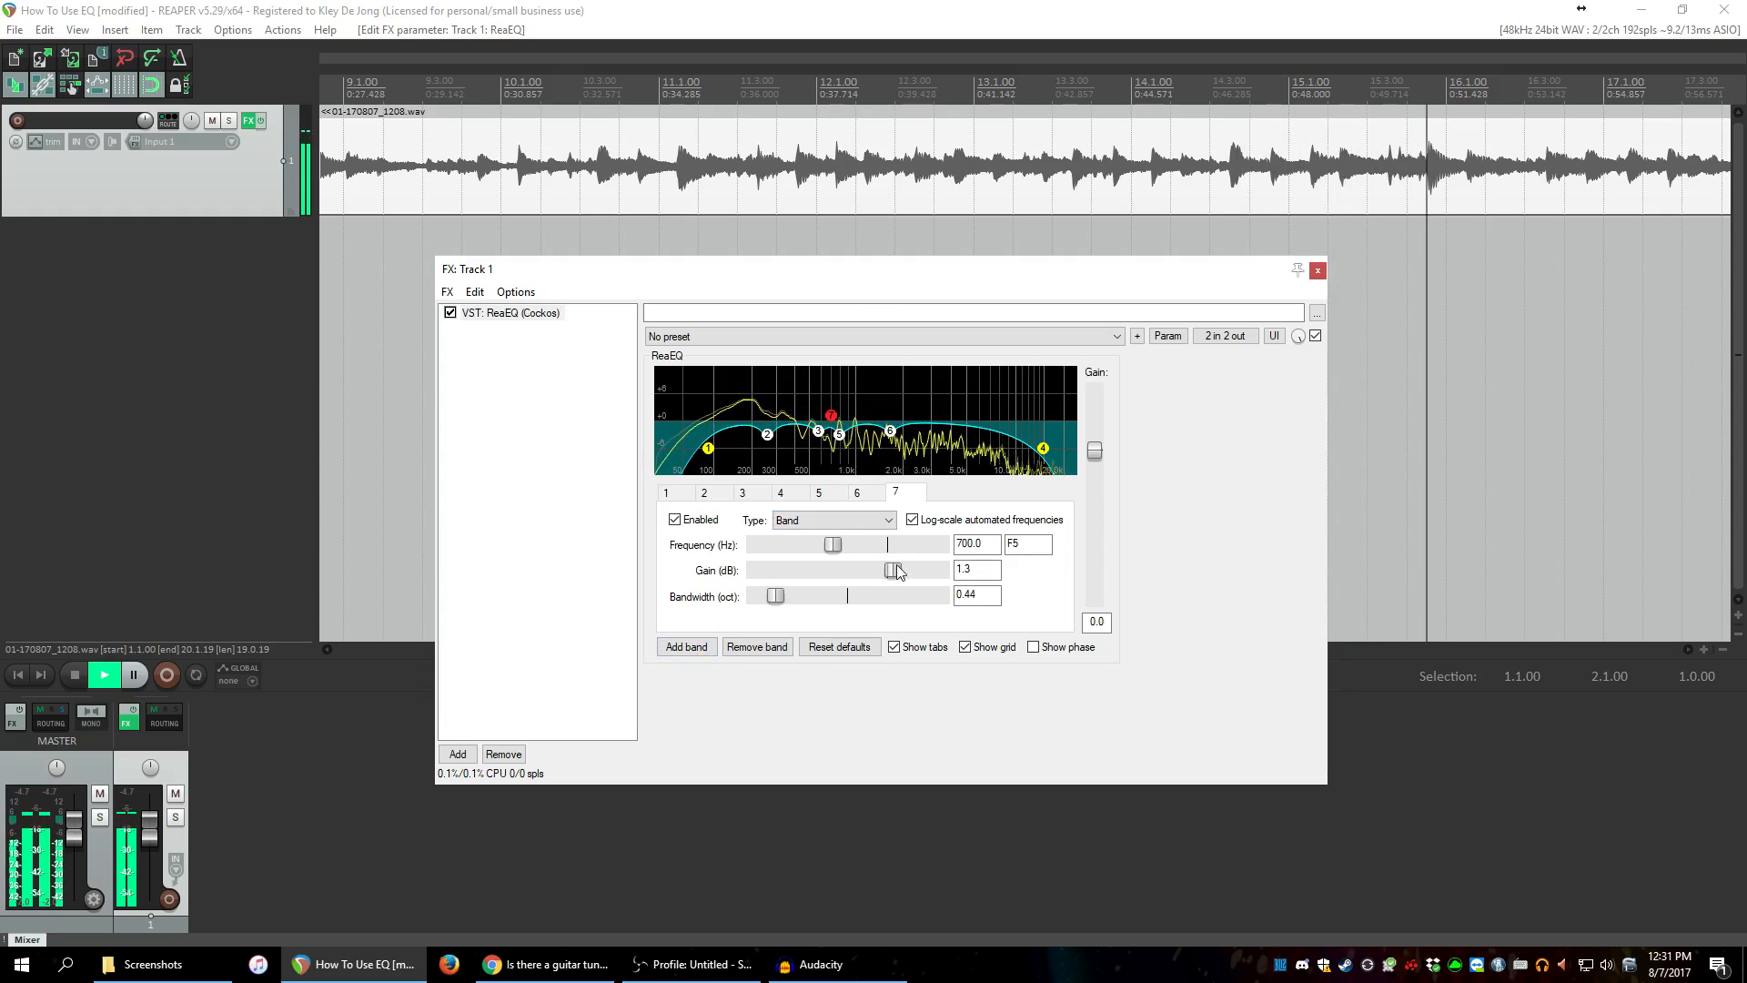
drag(896, 571, 940, 571)
drag(833, 545, 880, 543)
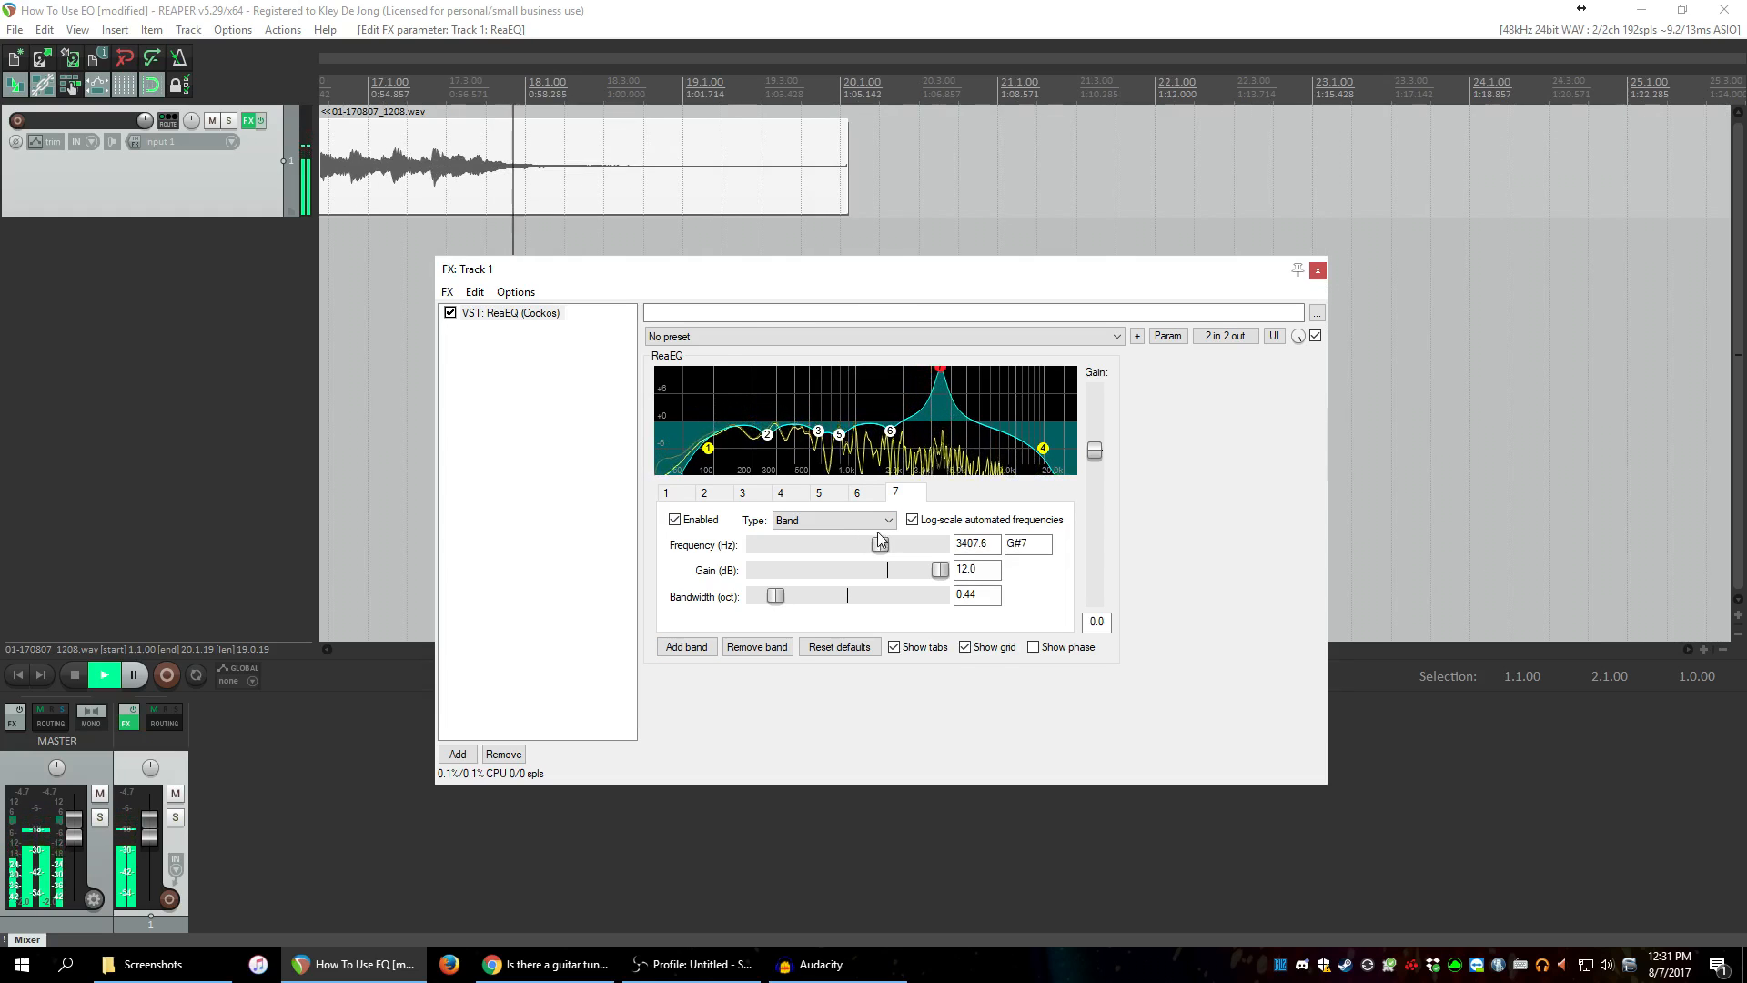
Replay from the project start while sweeping band 7 to about 5174 Hz, disable the band, and stop playback.
click(25, 675)
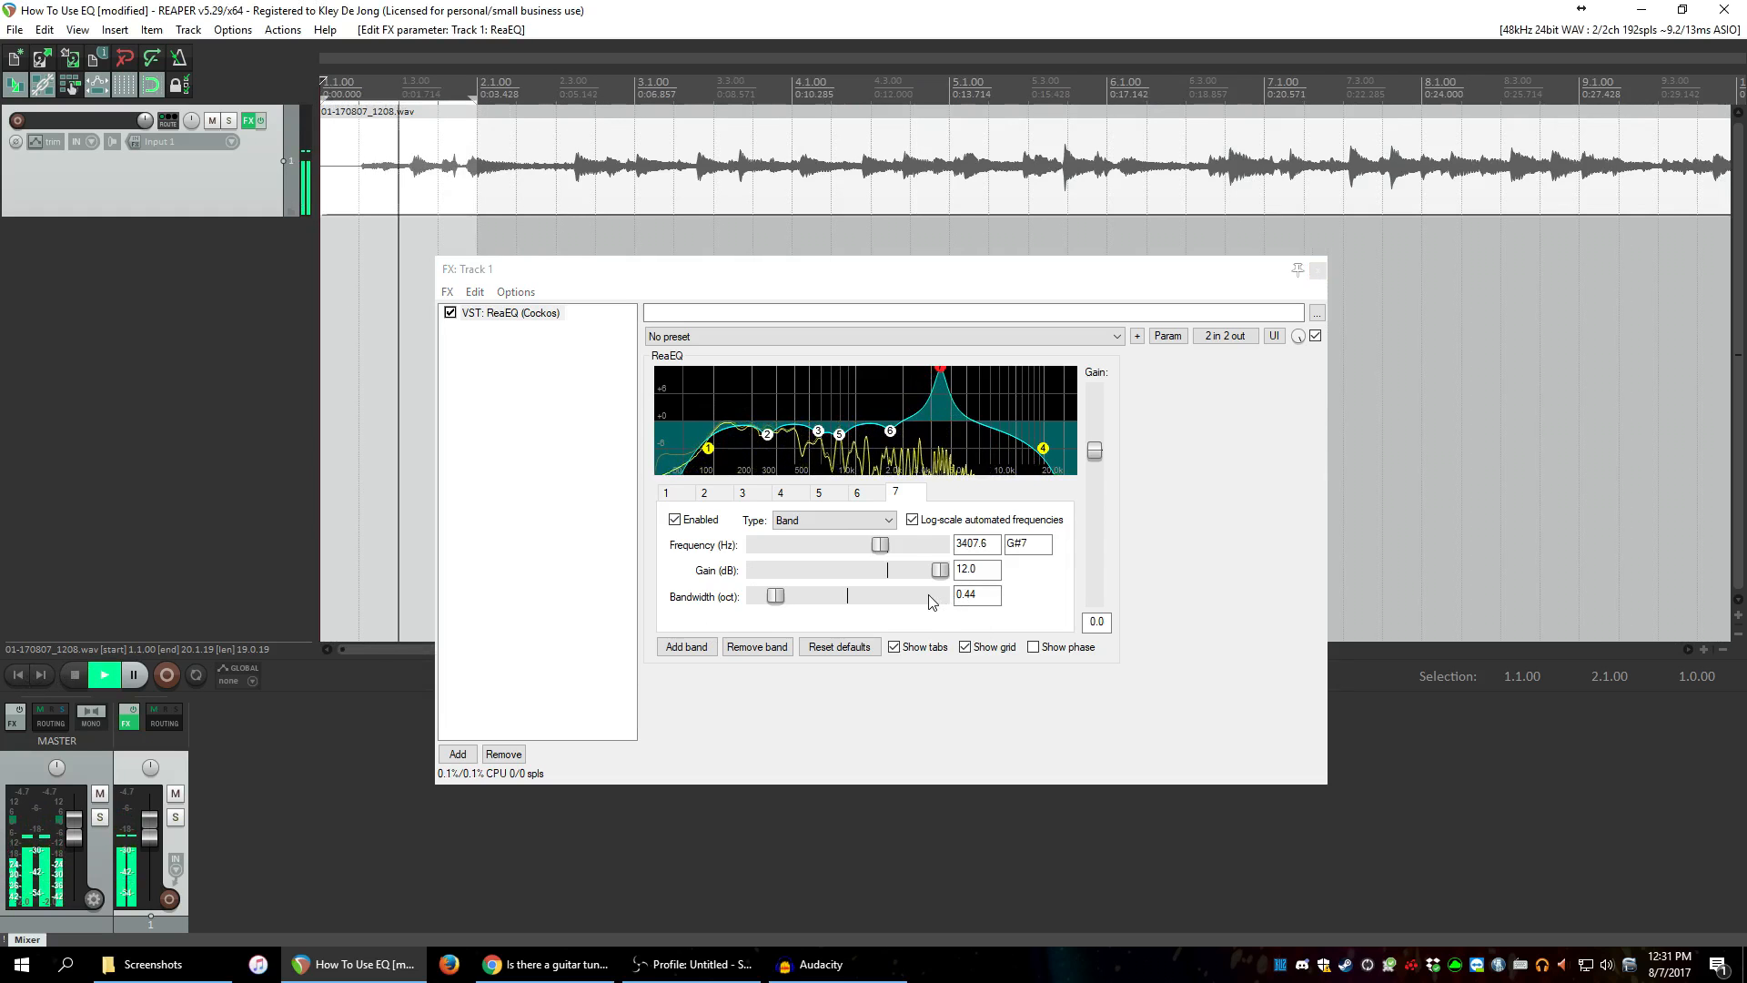
drag(886, 543, 899, 543)
click(676, 519)
key(space)
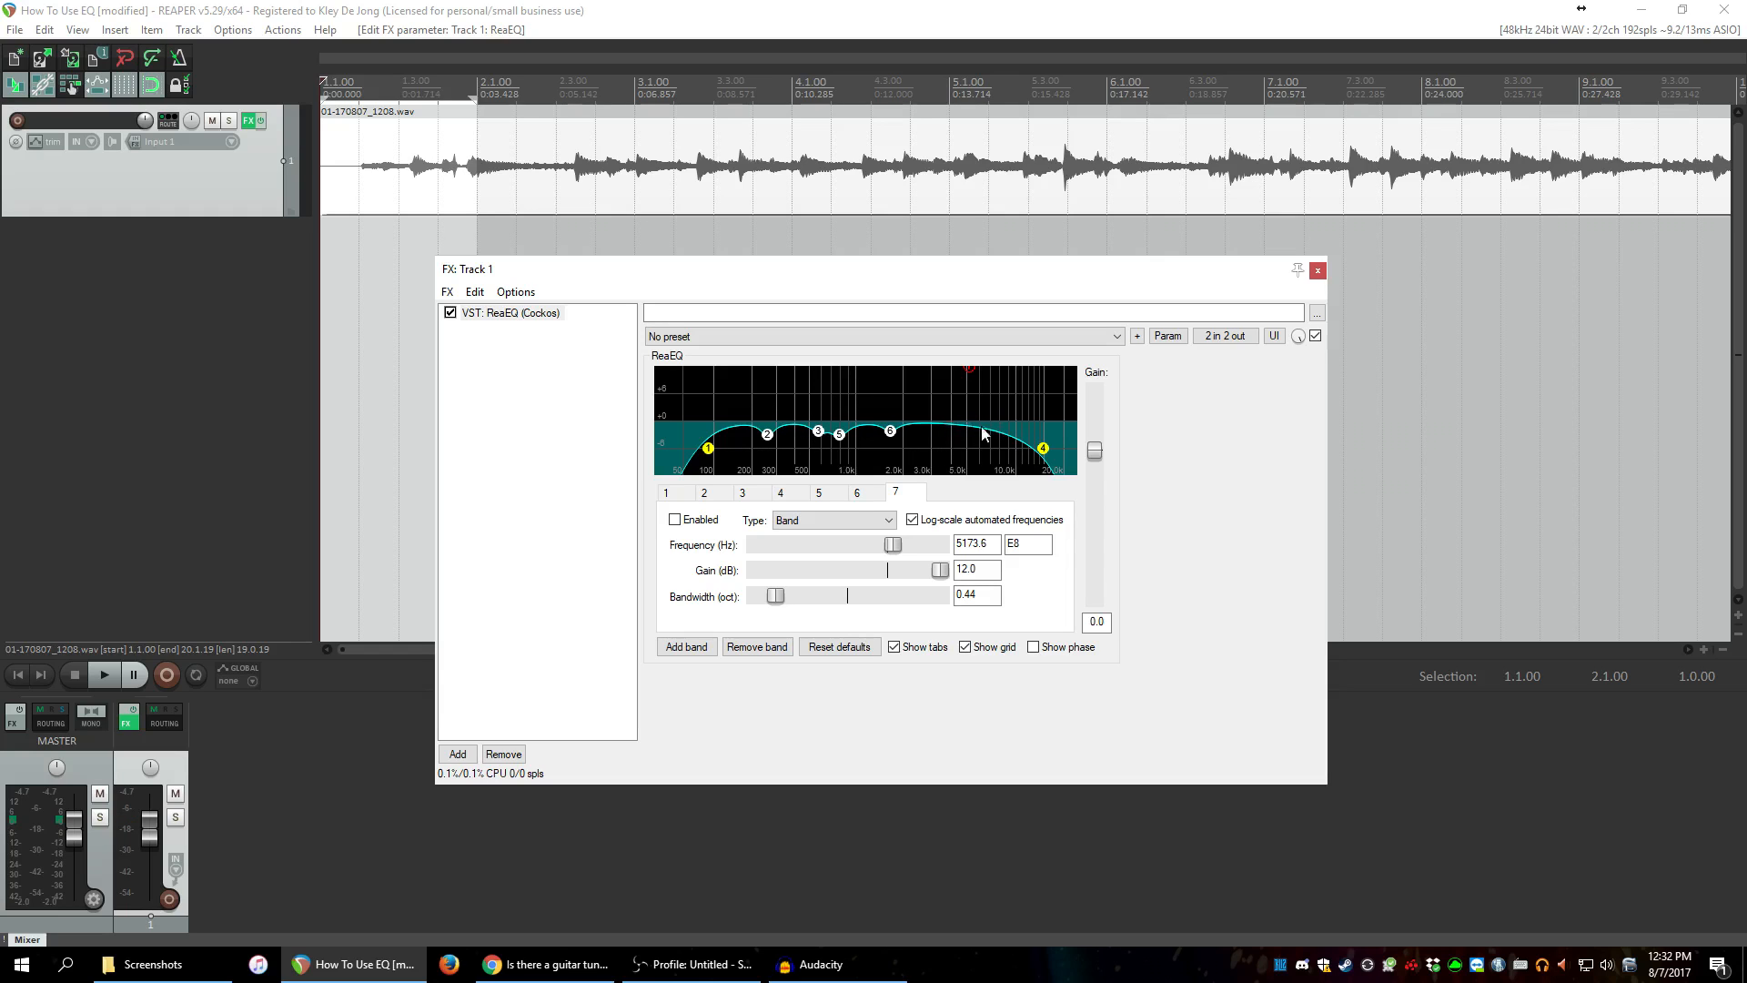
Review the settings of bands 2 and 3, and set low-pass band 4's bandwidth to about 1.56 octaves.
click(705, 492)
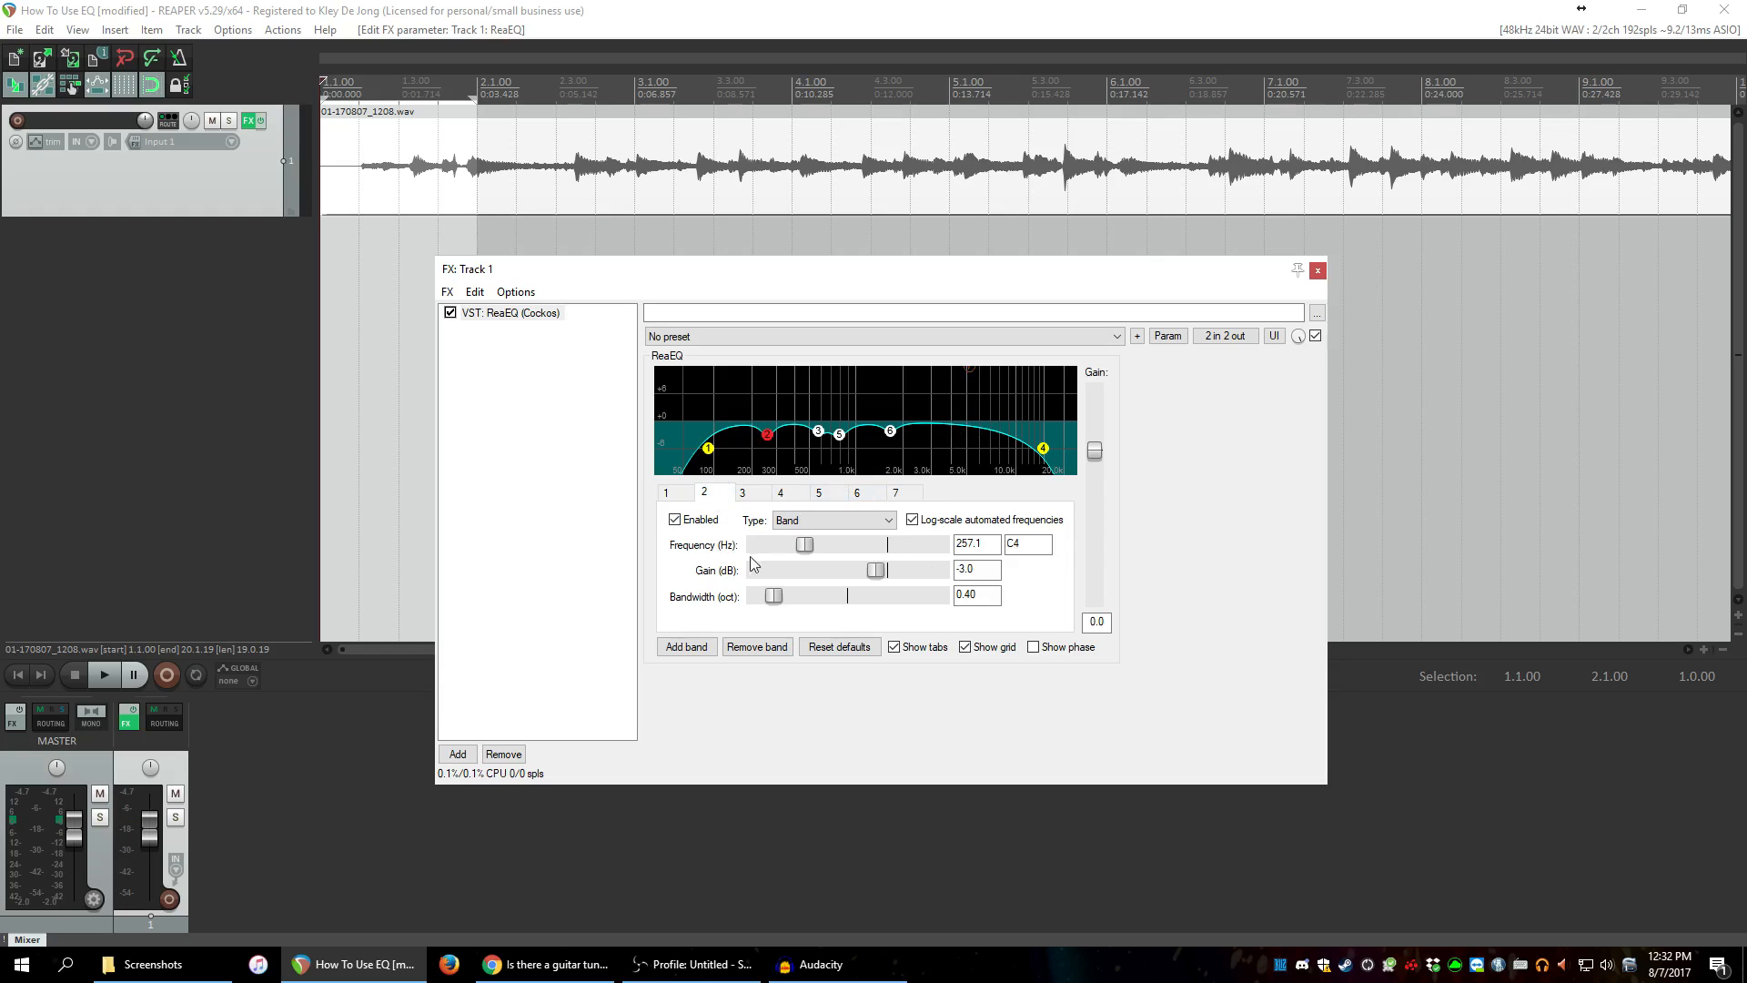
drag(778, 595, 774, 605)
click(743, 493)
click(781, 493)
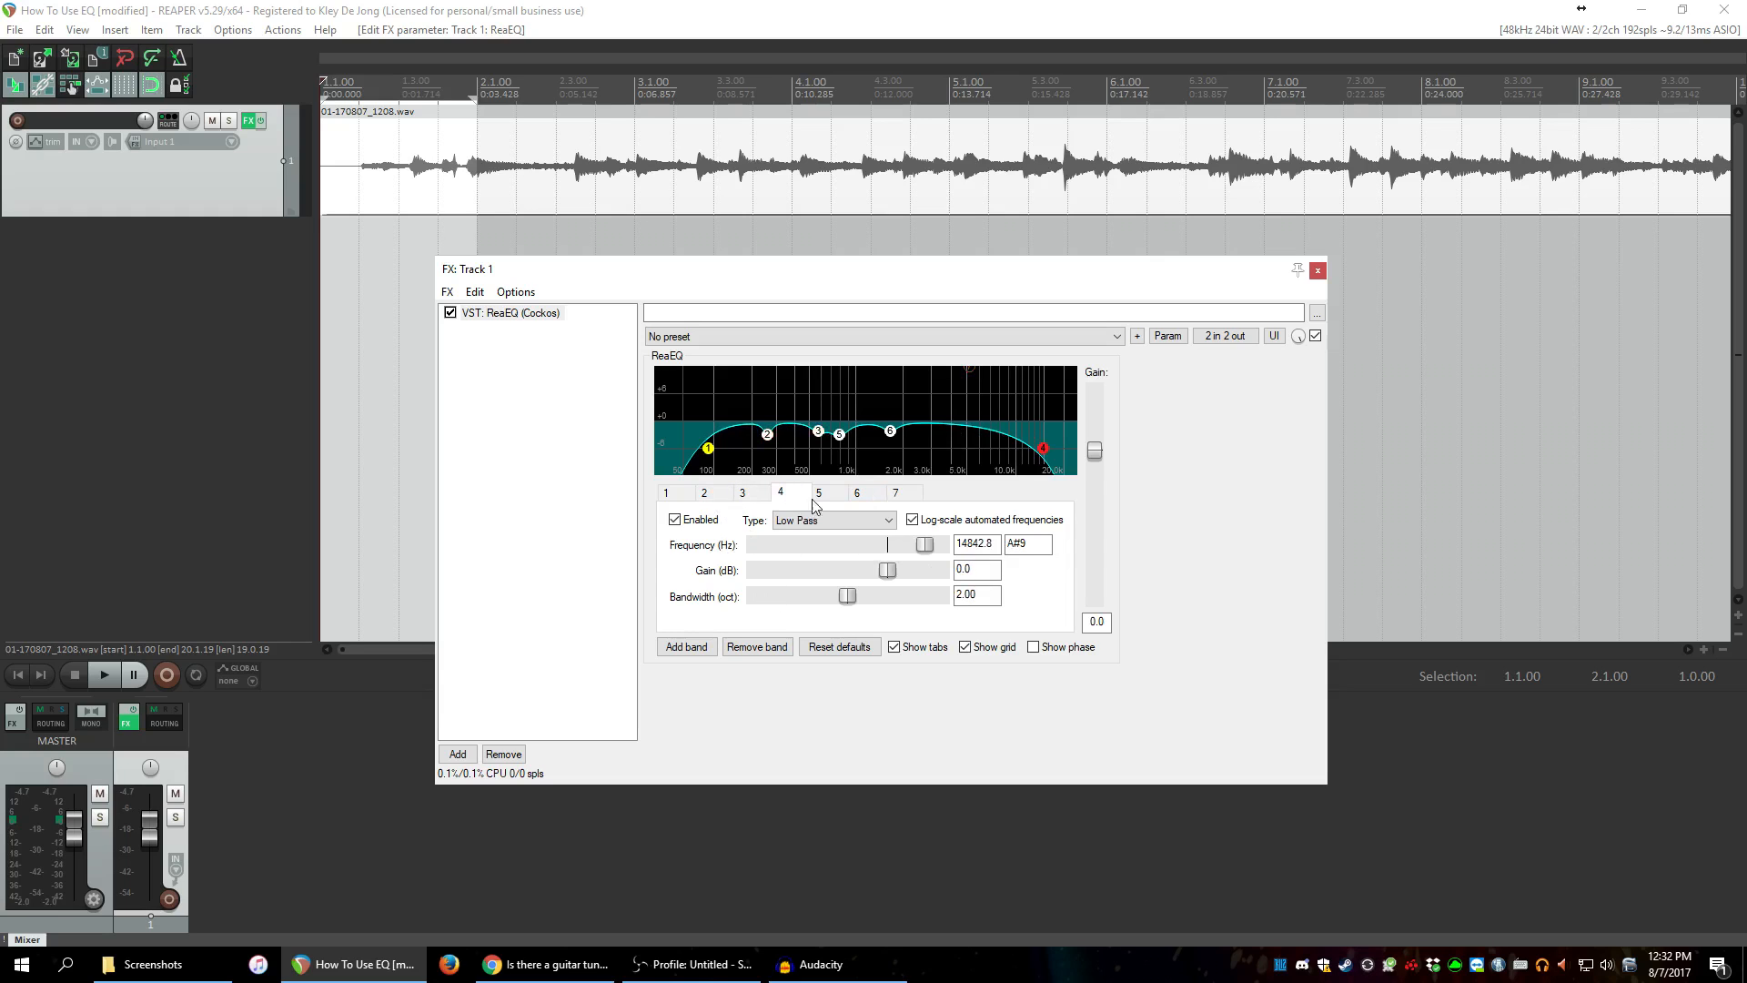
drag(847, 597, 827, 597)
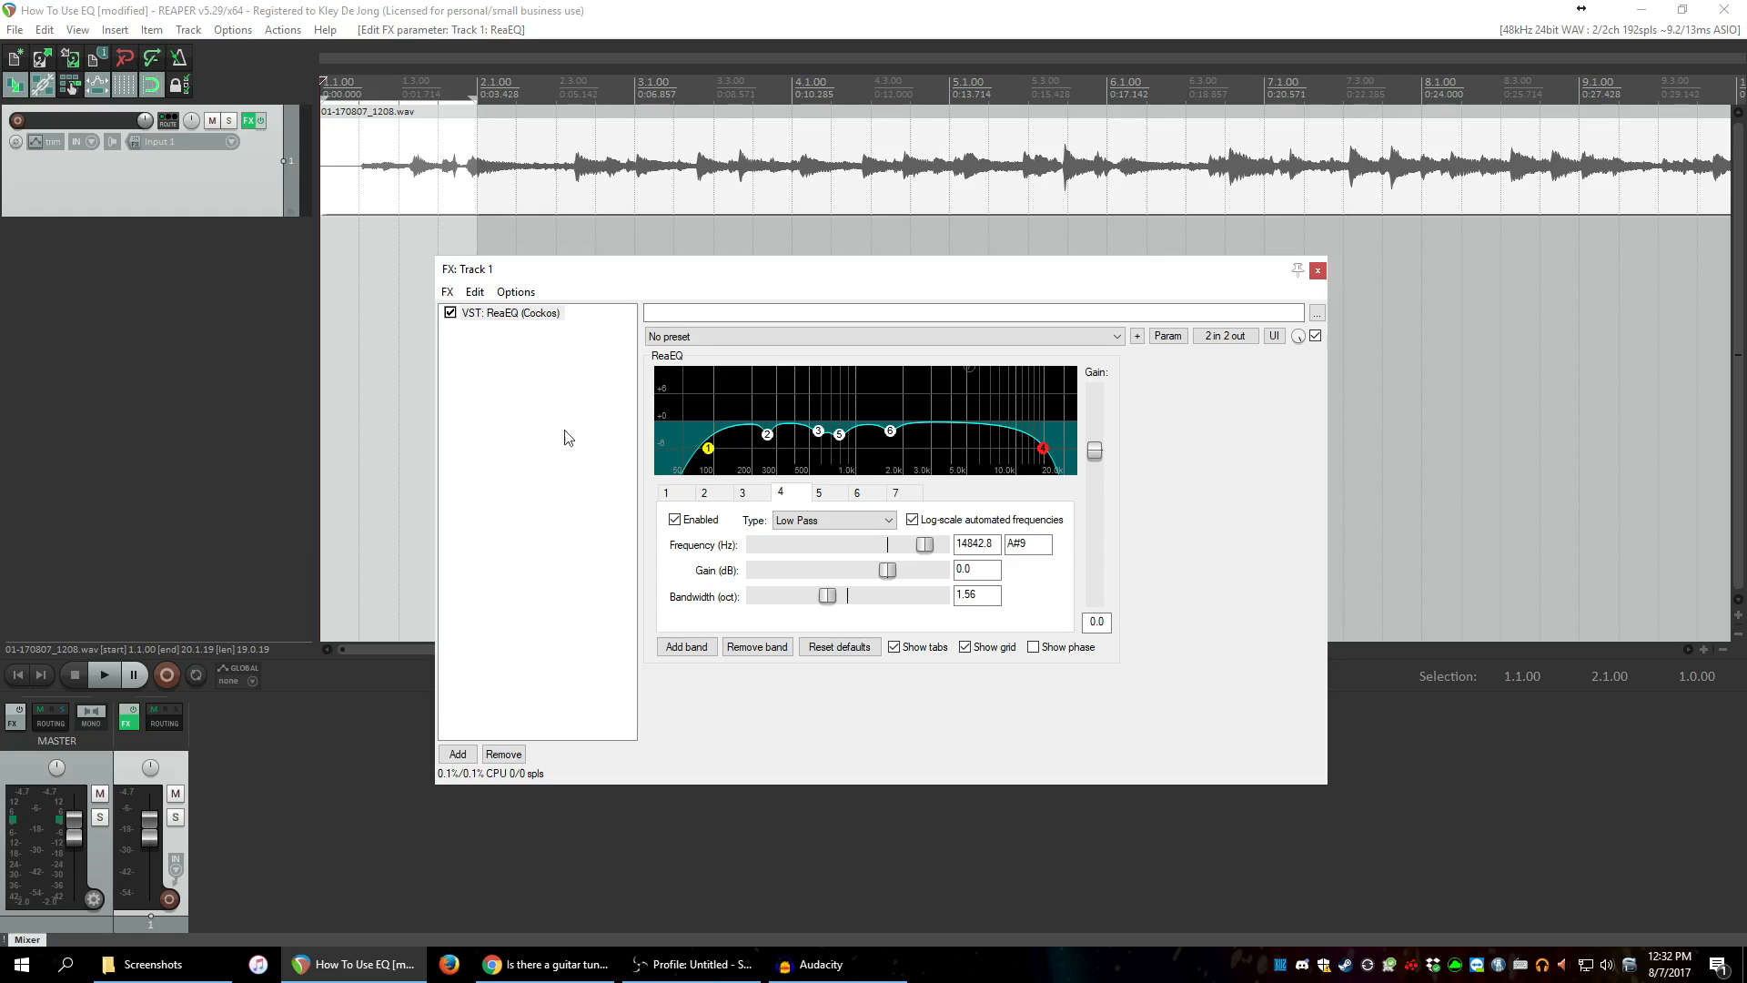
Play from where the guitar begins, bypassing and re-enabling ReaEQ repeatedly to compare the original and equalized sound.
click(363, 175)
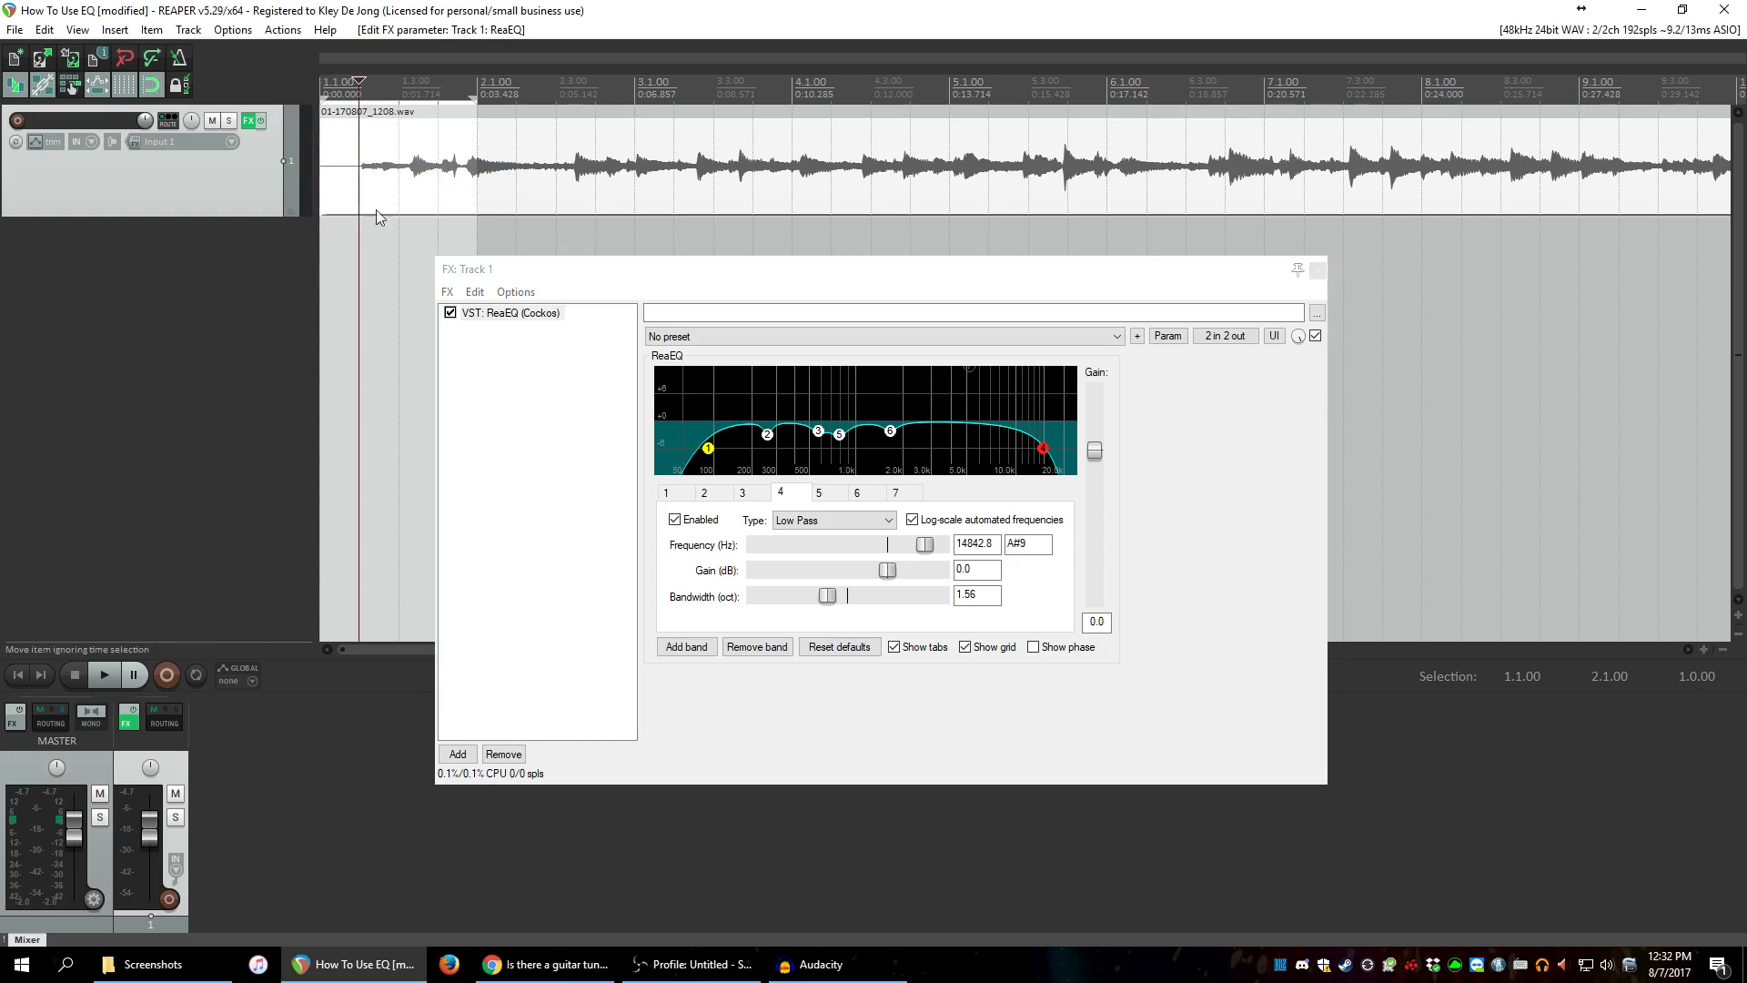
click(450, 313)
click(449, 313)
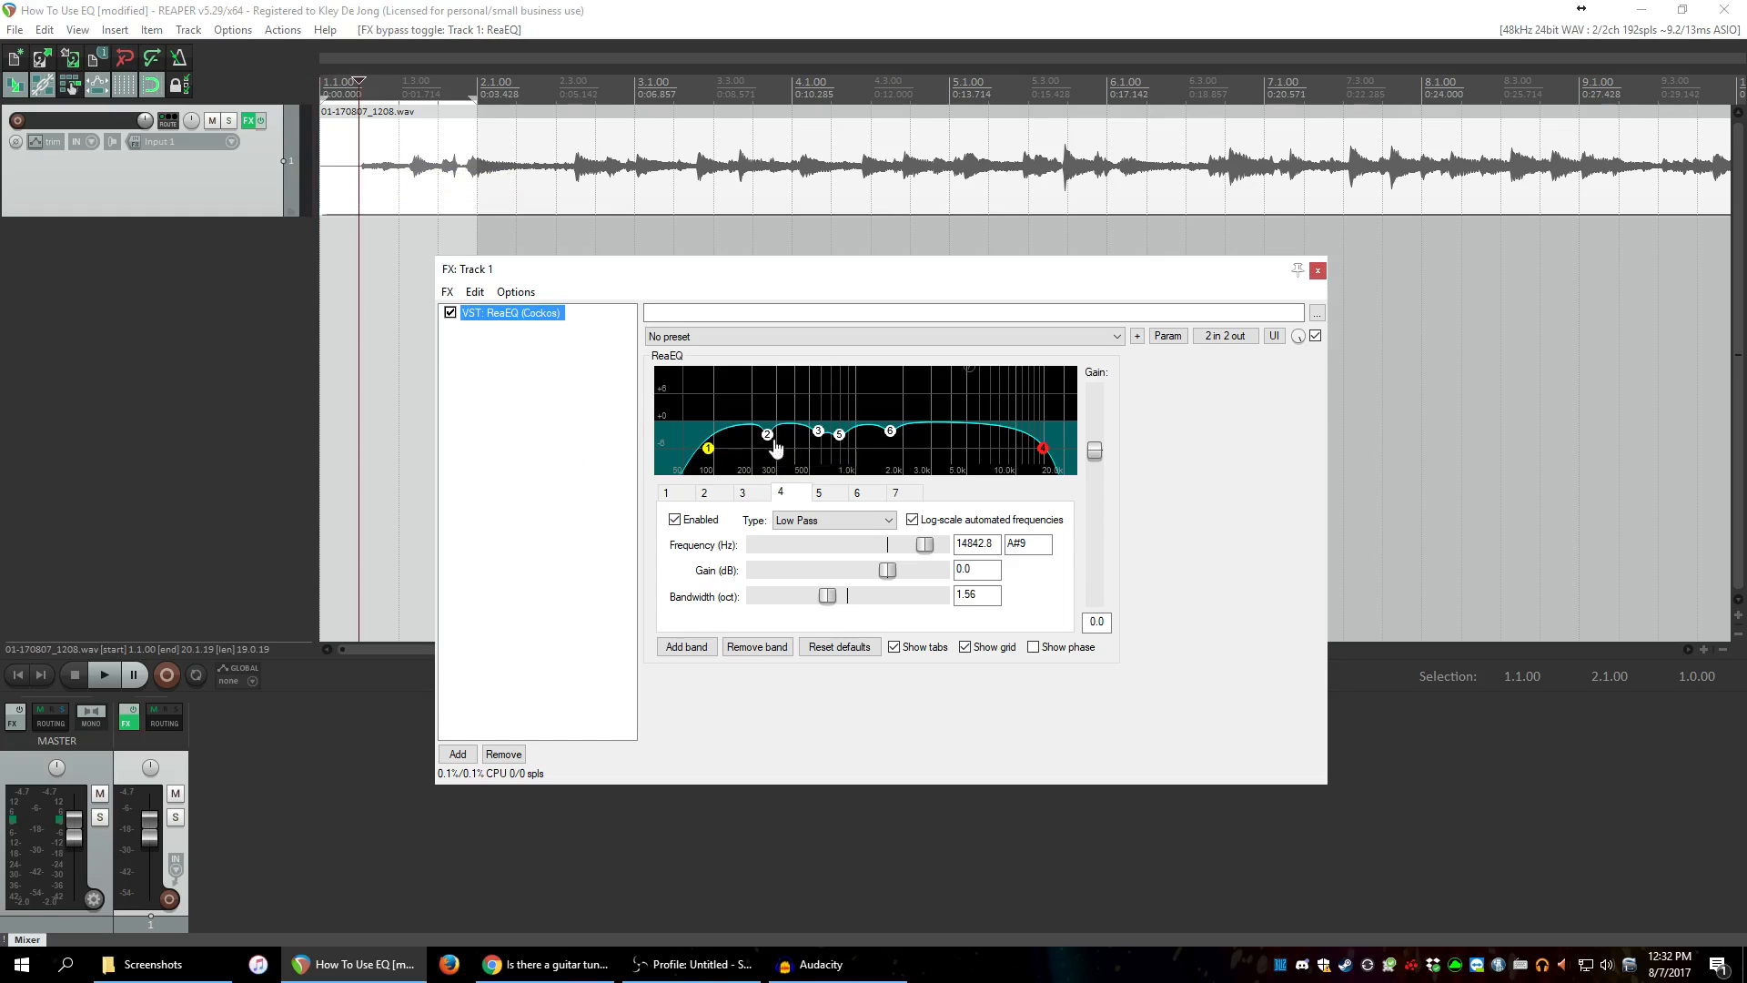
click(359, 177)
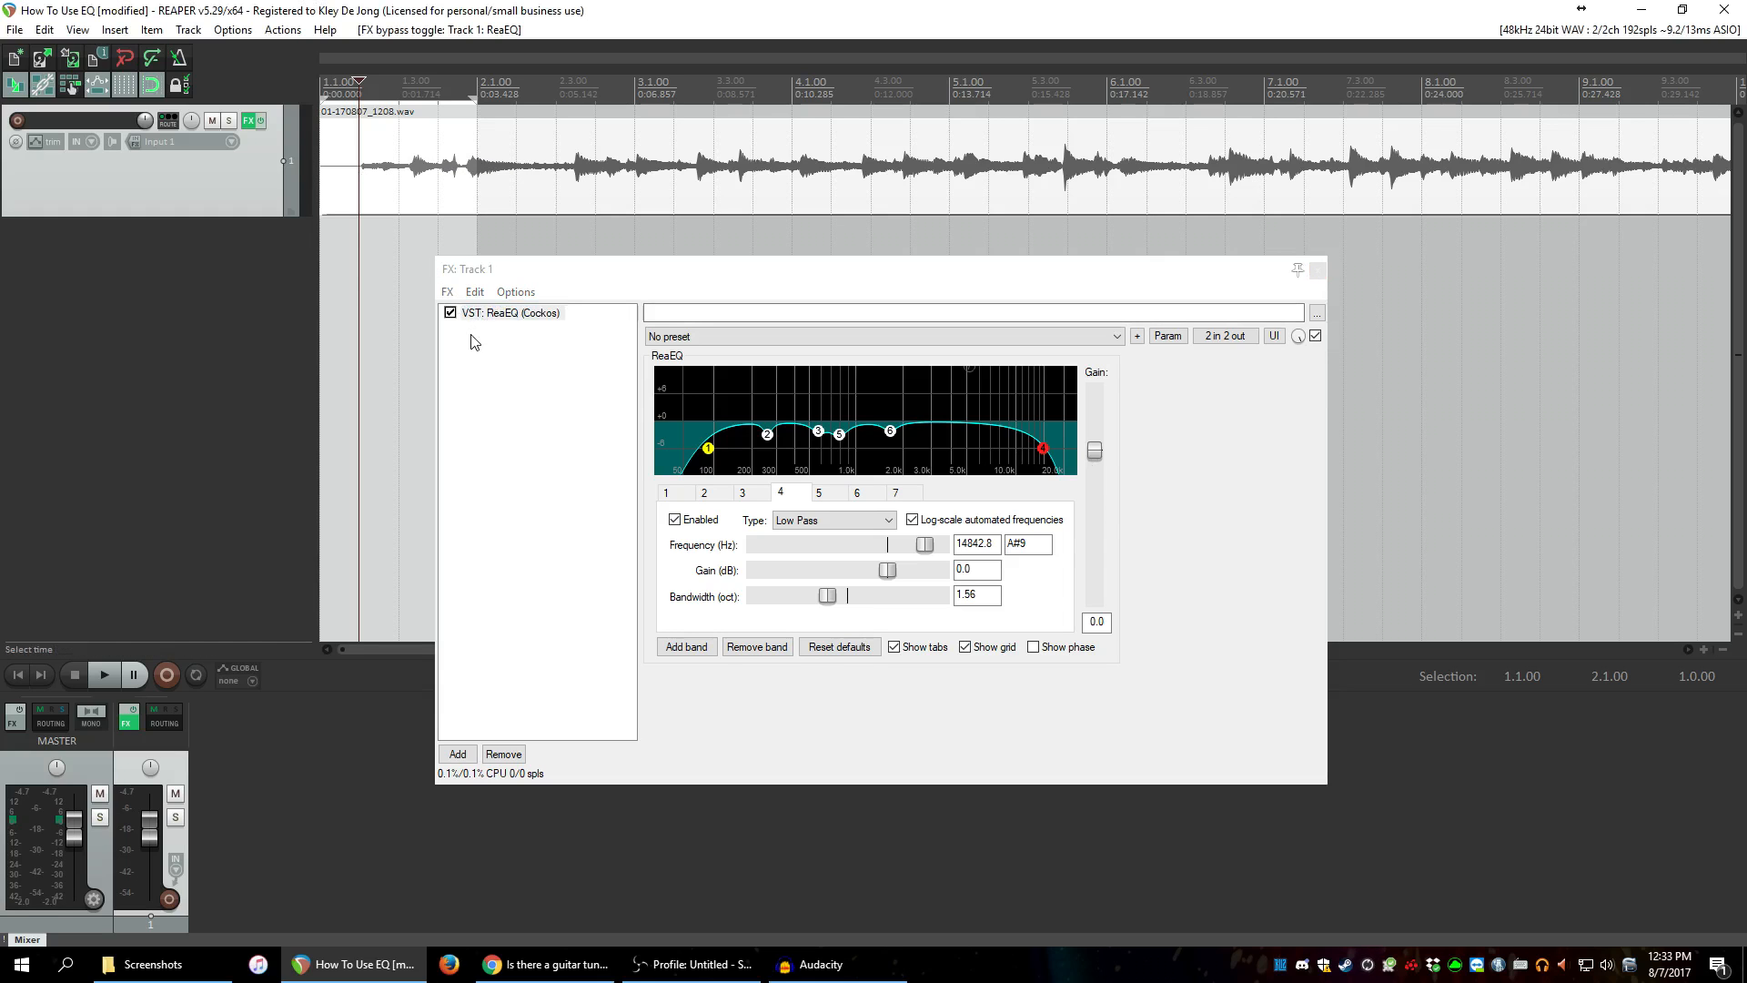
key(space)
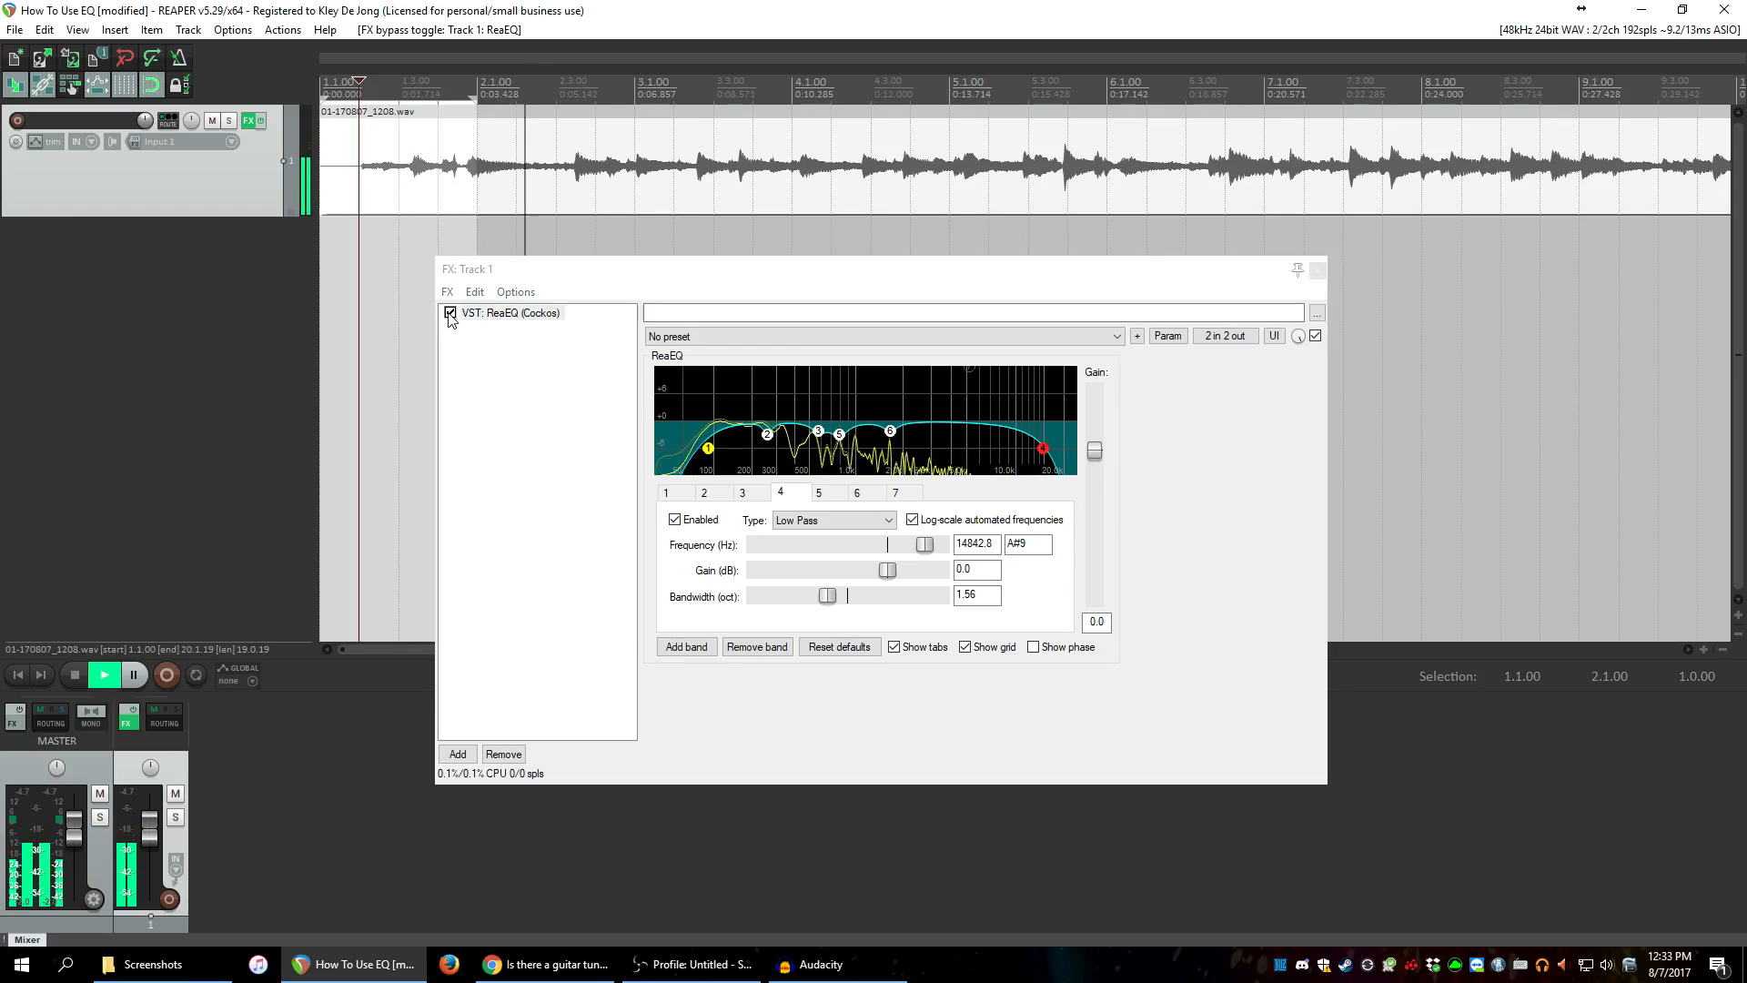
click(449, 314)
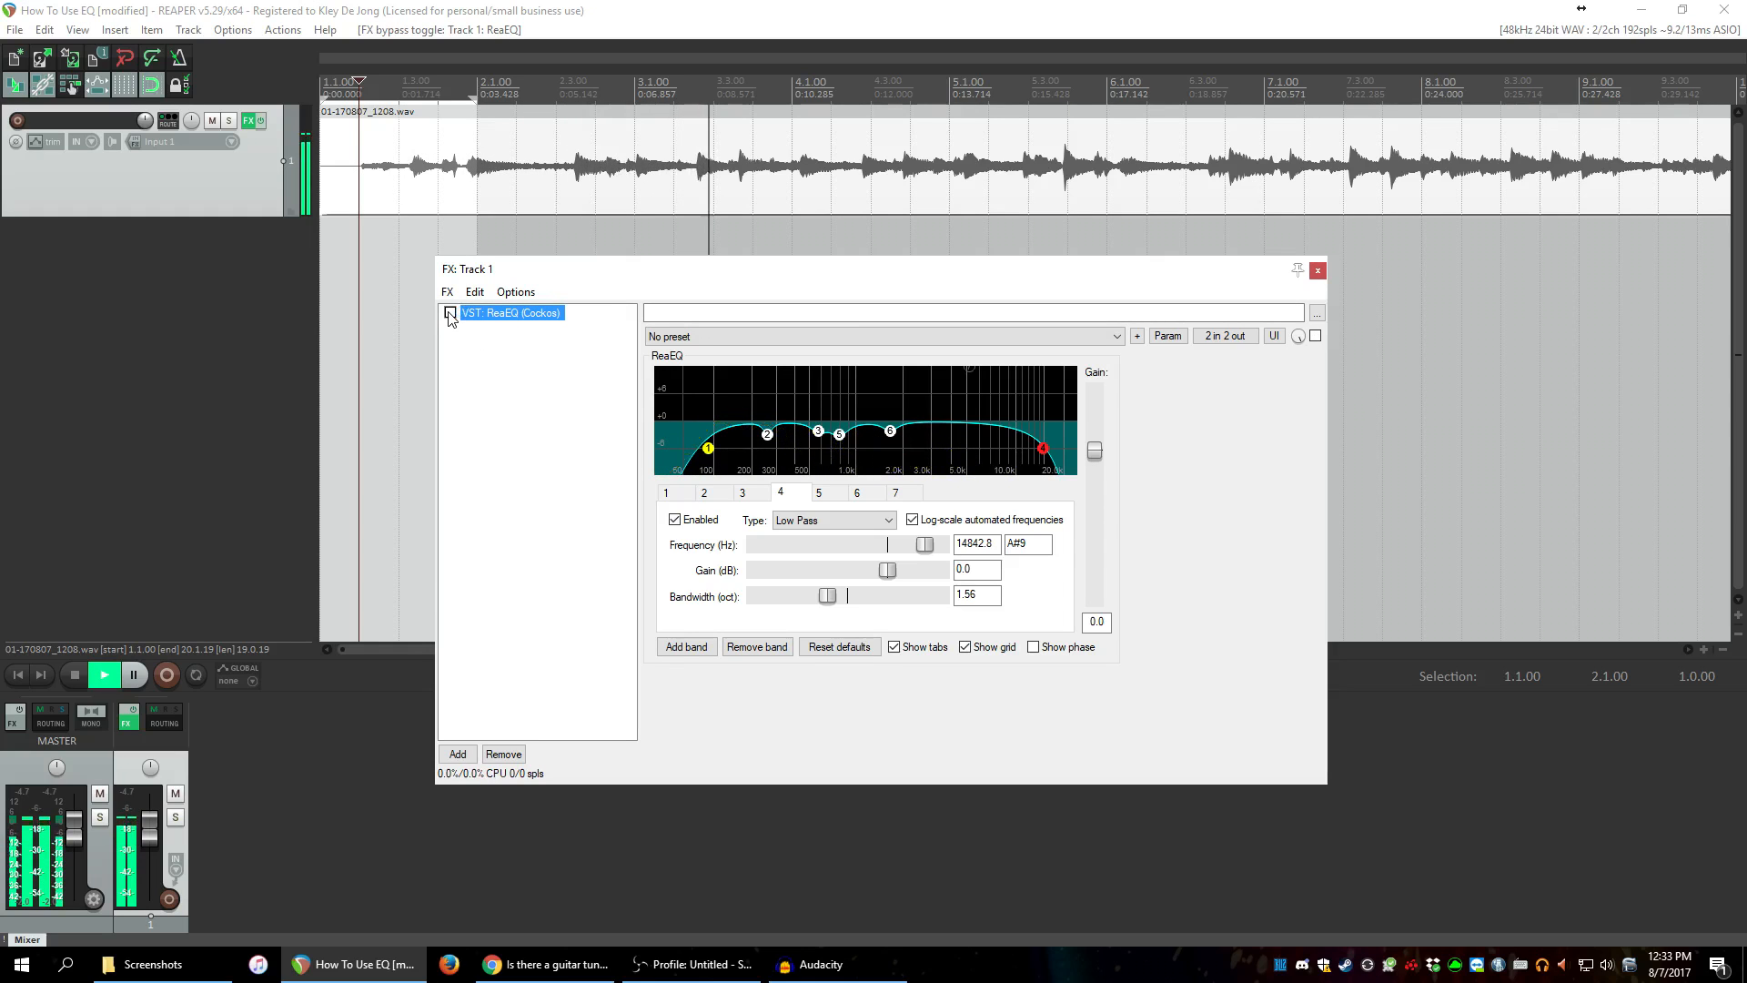
click(449, 313)
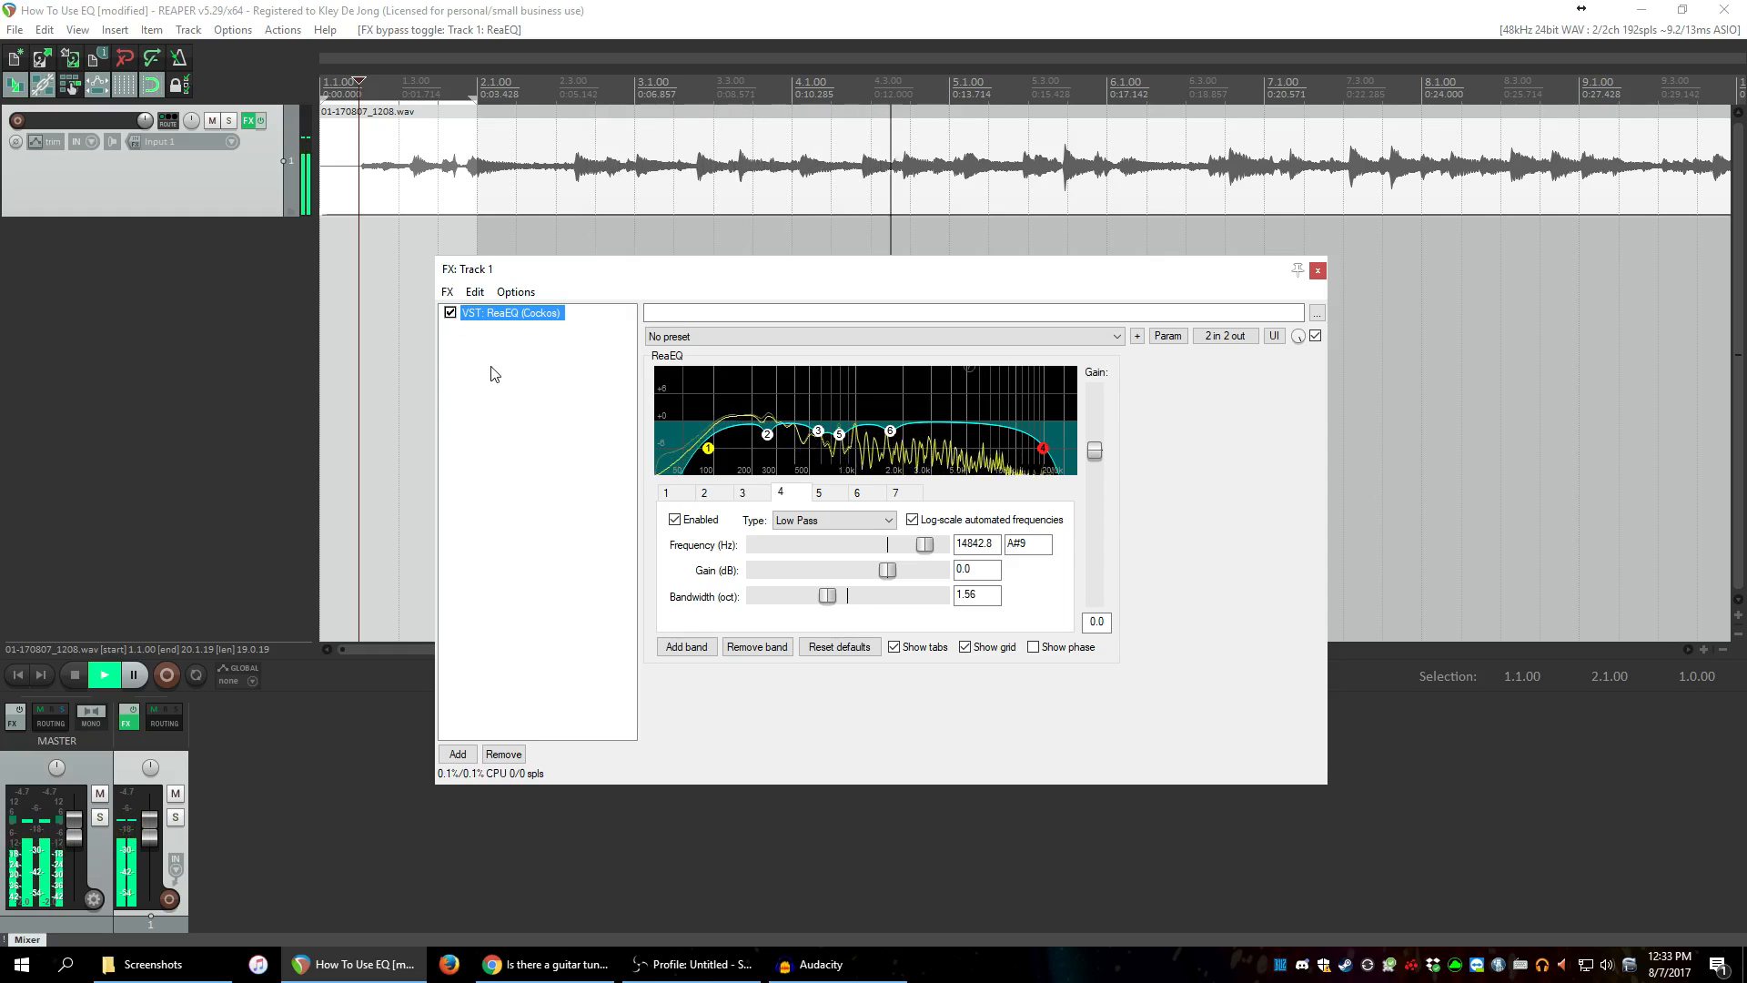
click(450, 313)
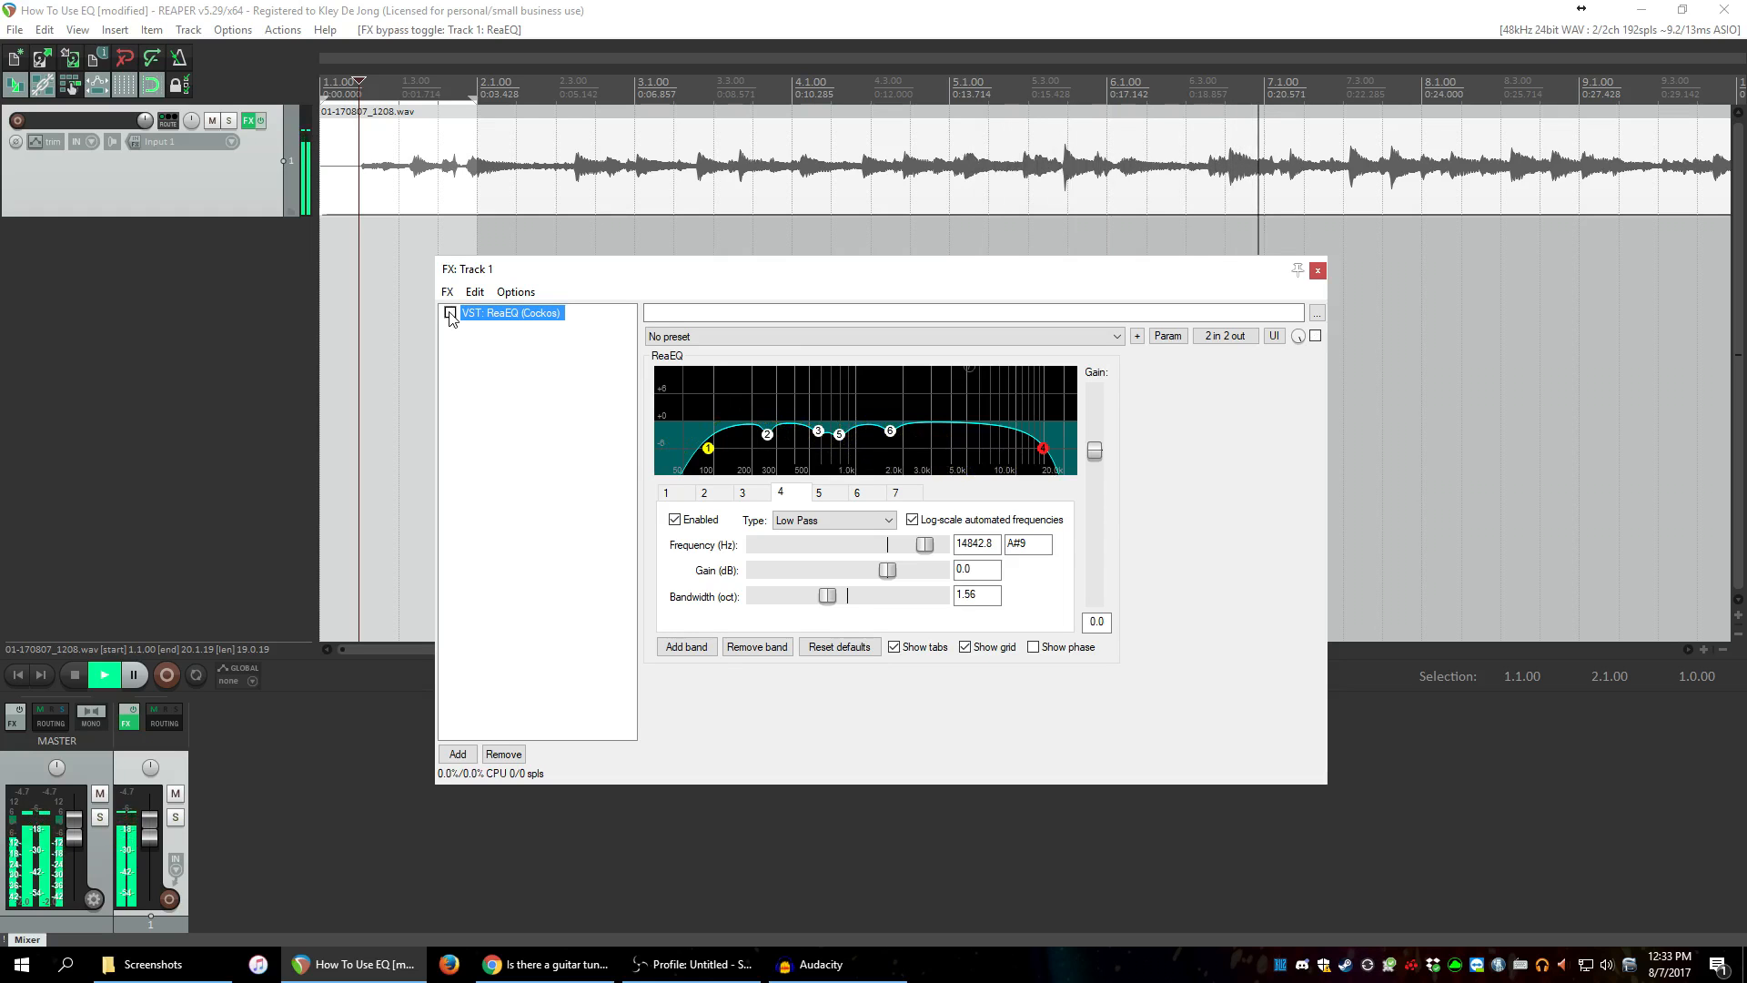
click(450, 313)
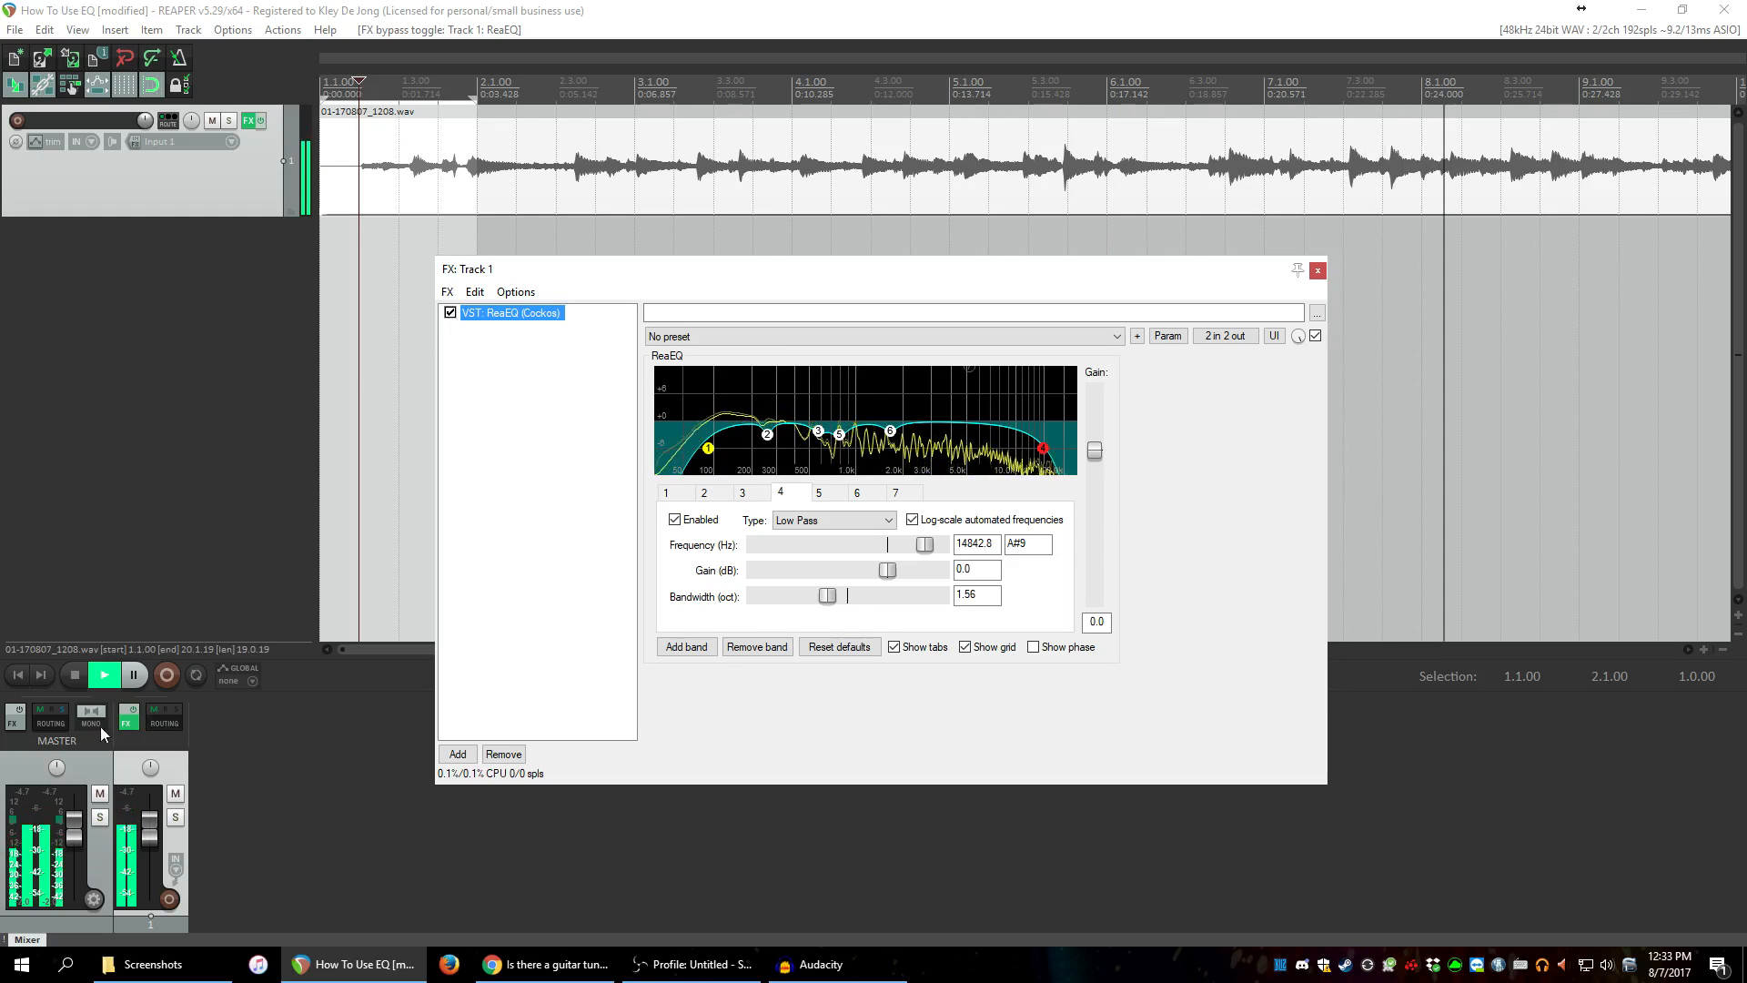
Stop playback and show the settings of band 7 in ReaEQ.
click(74, 674)
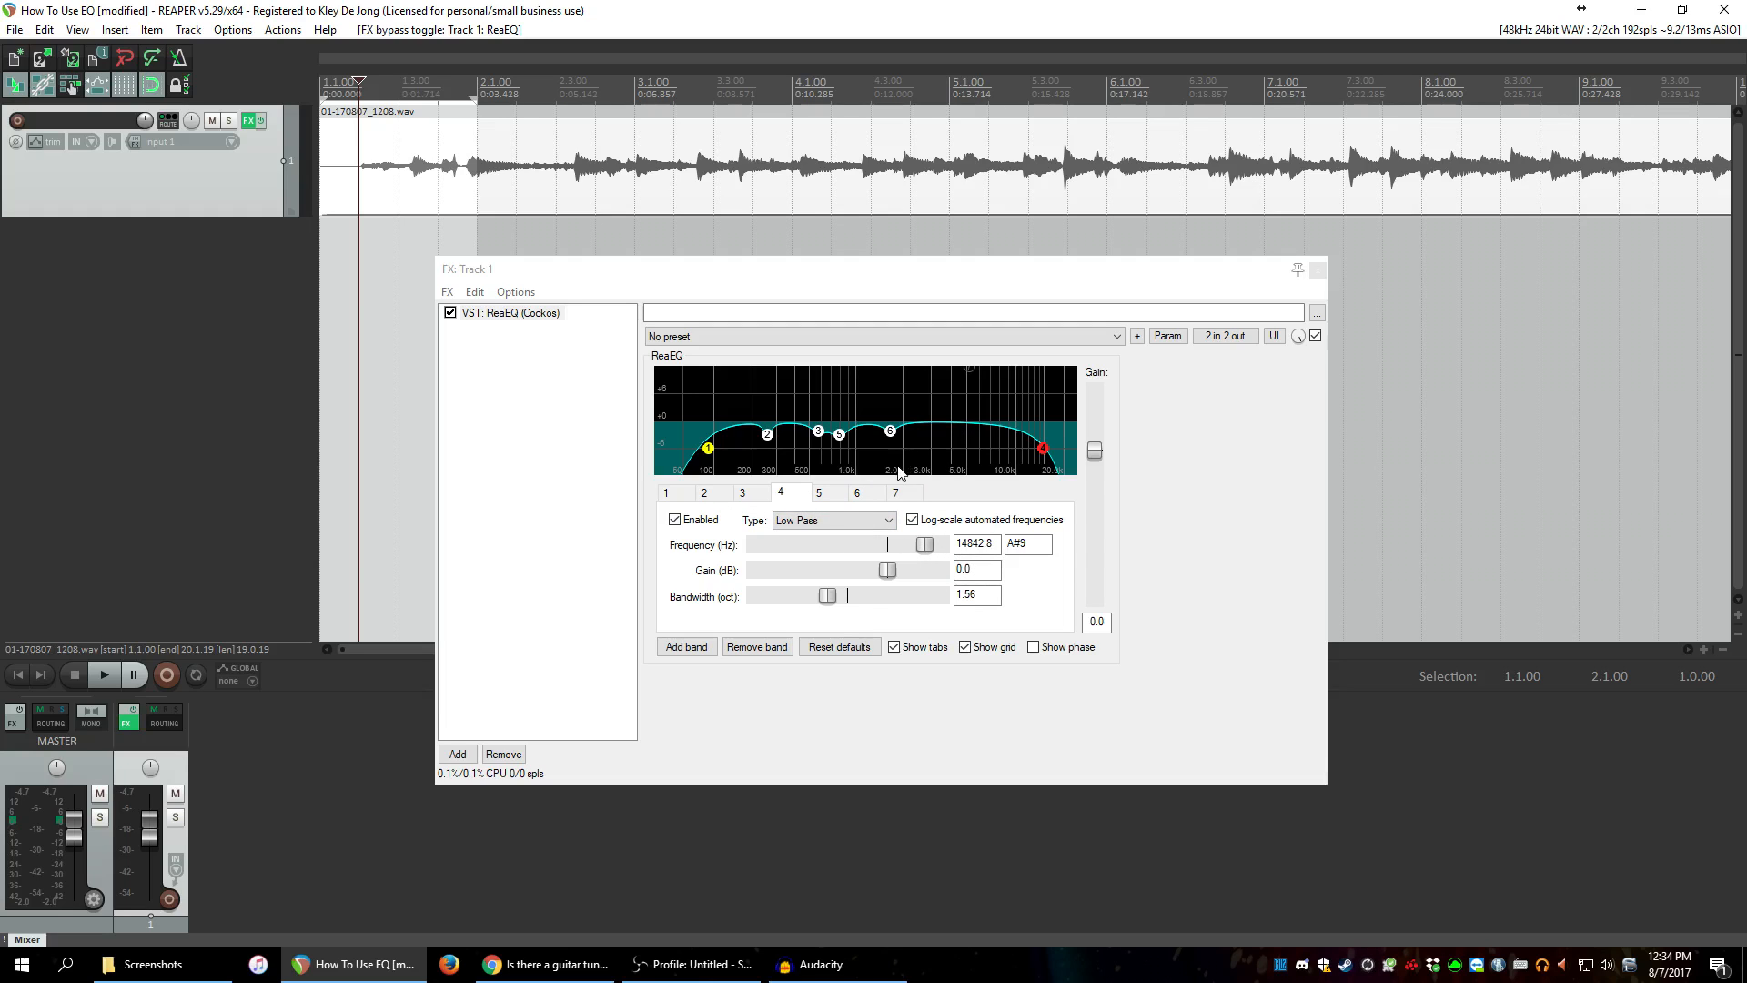
click(839, 494)
click(896, 494)
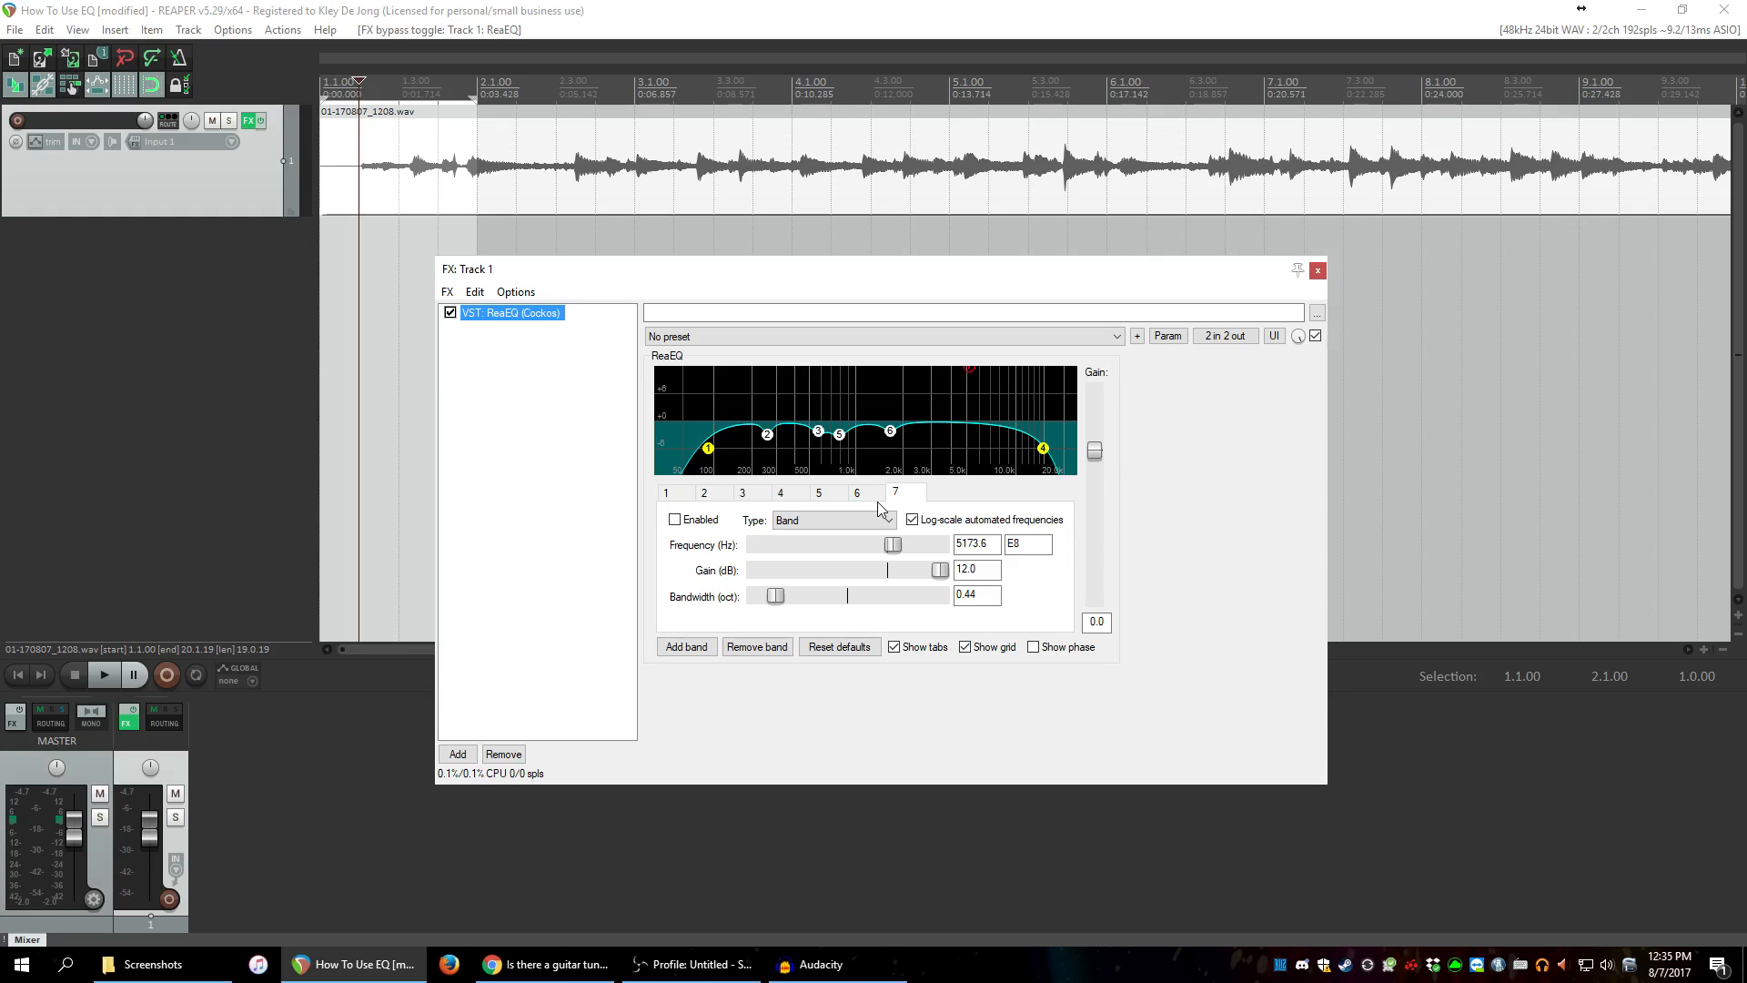
click(528, 508)
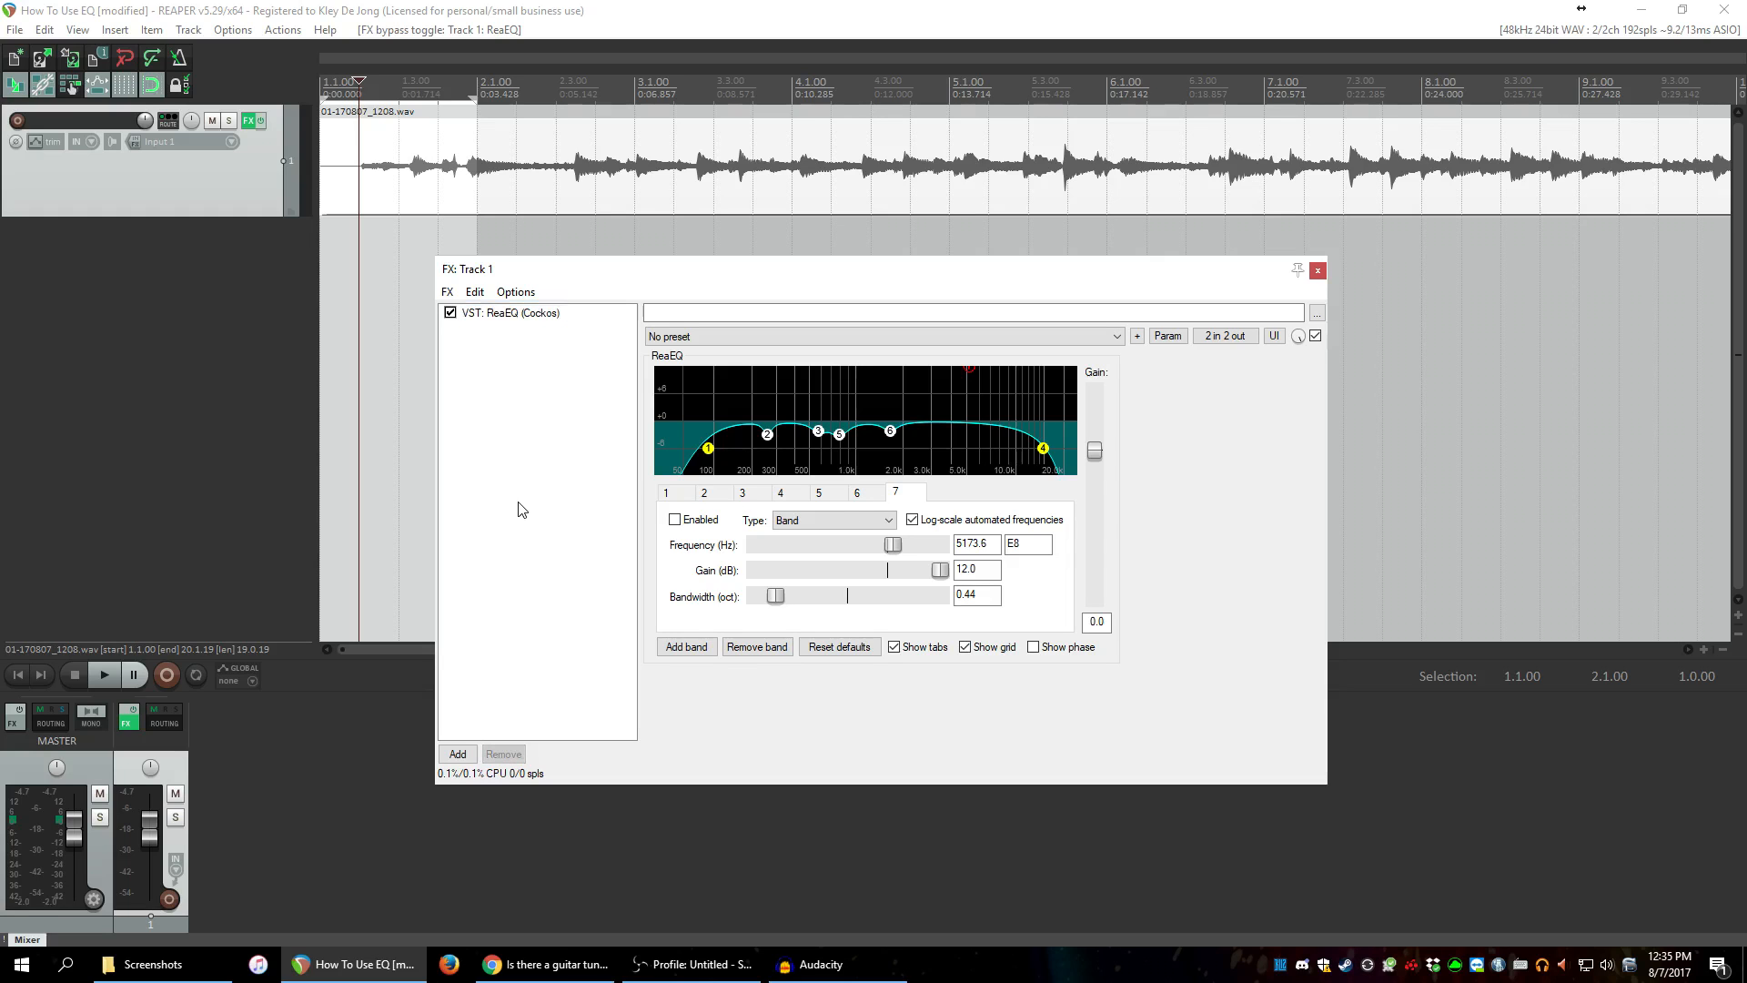
click(457, 754)
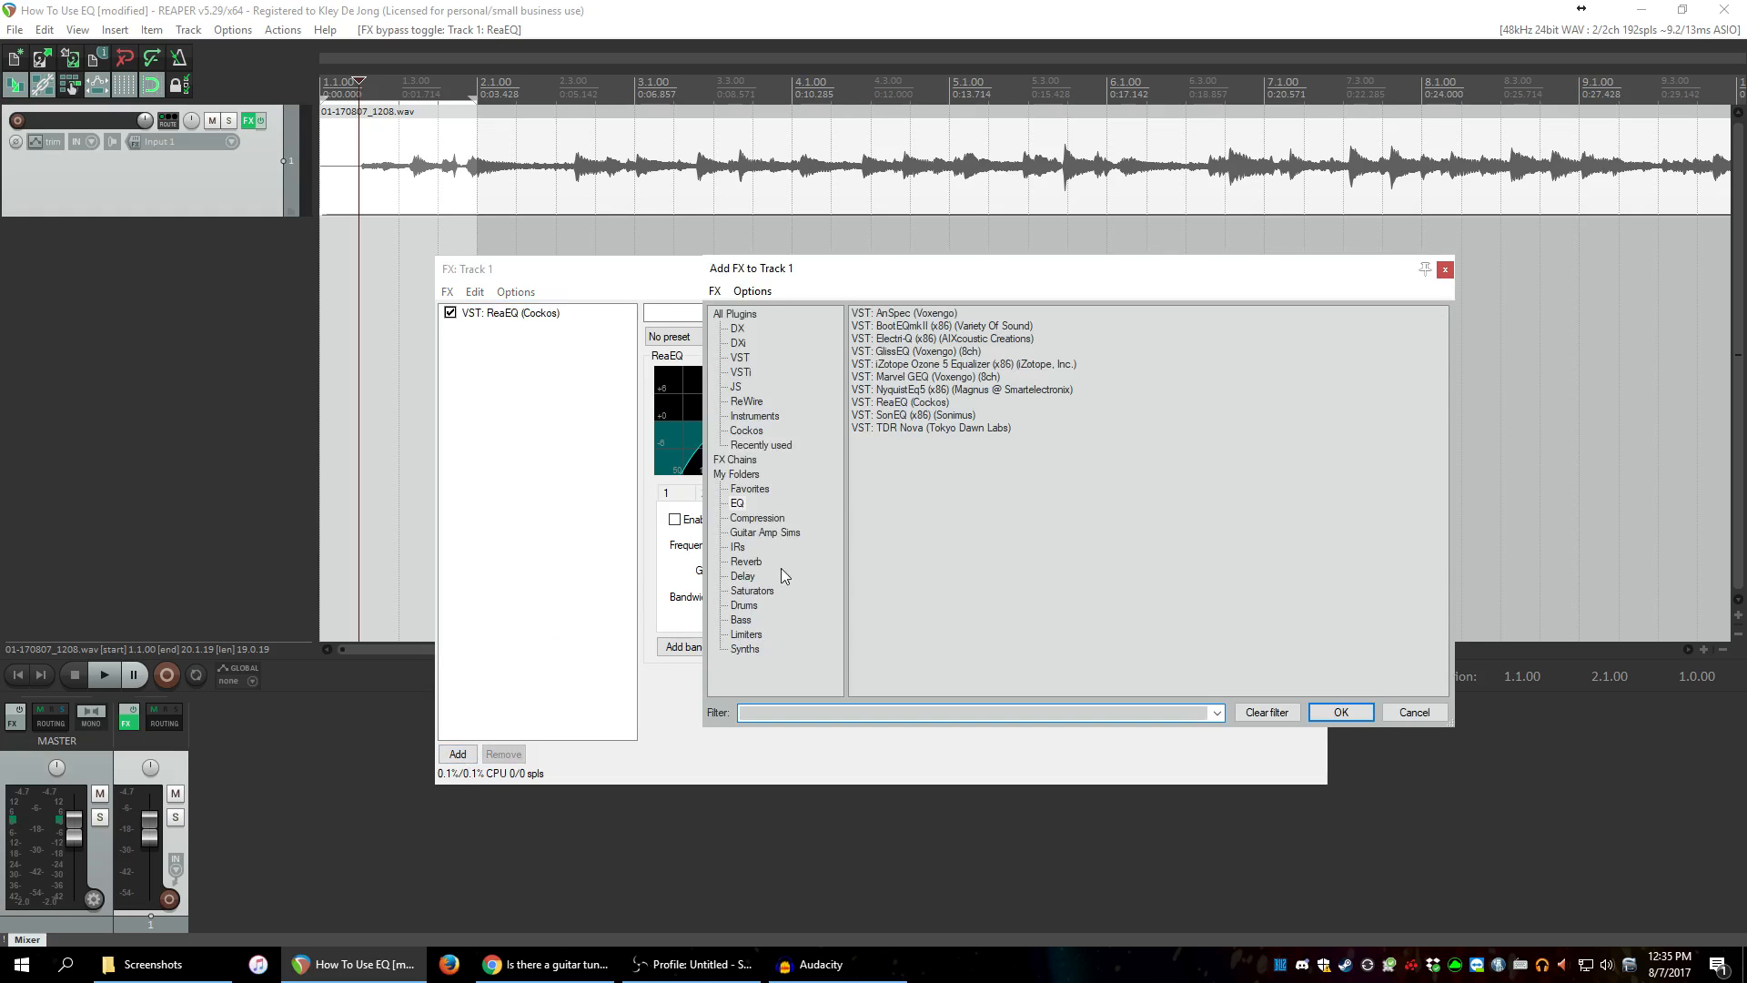
double_click(903, 391)
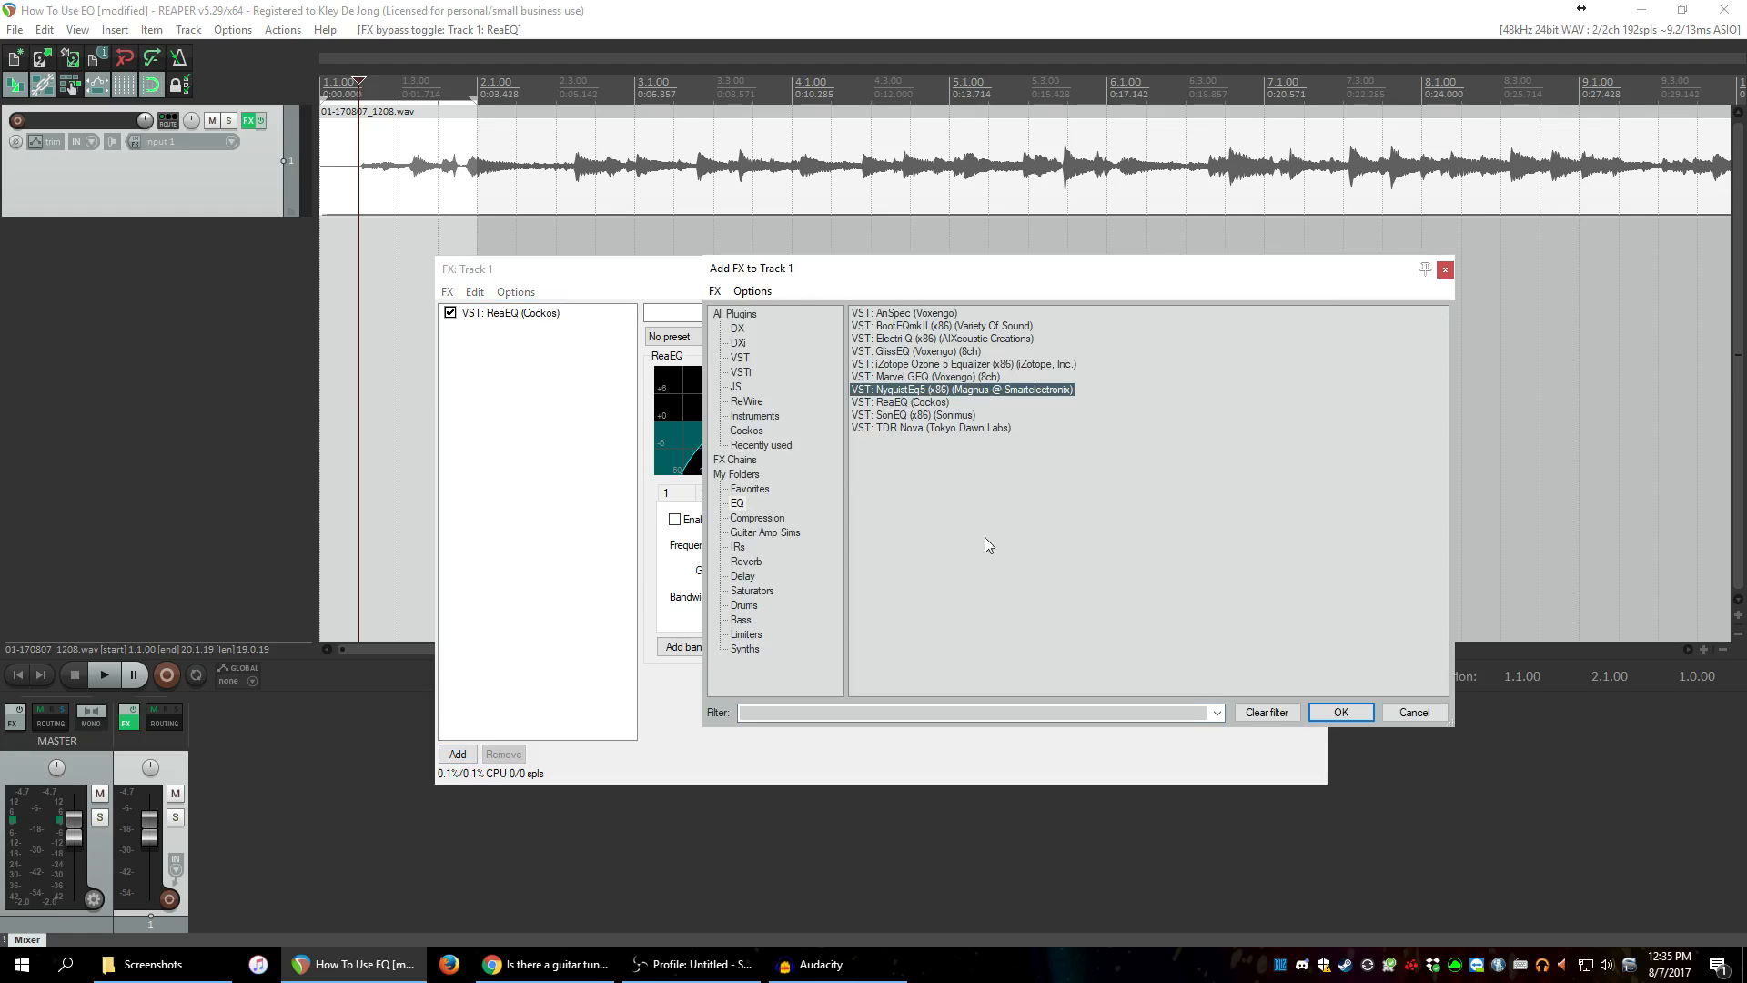
click(503, 754)
Add a second ReaEQ to the track, disable its high-pass band 1 and low-pass band 4, and show band 2.
click(457, 755)
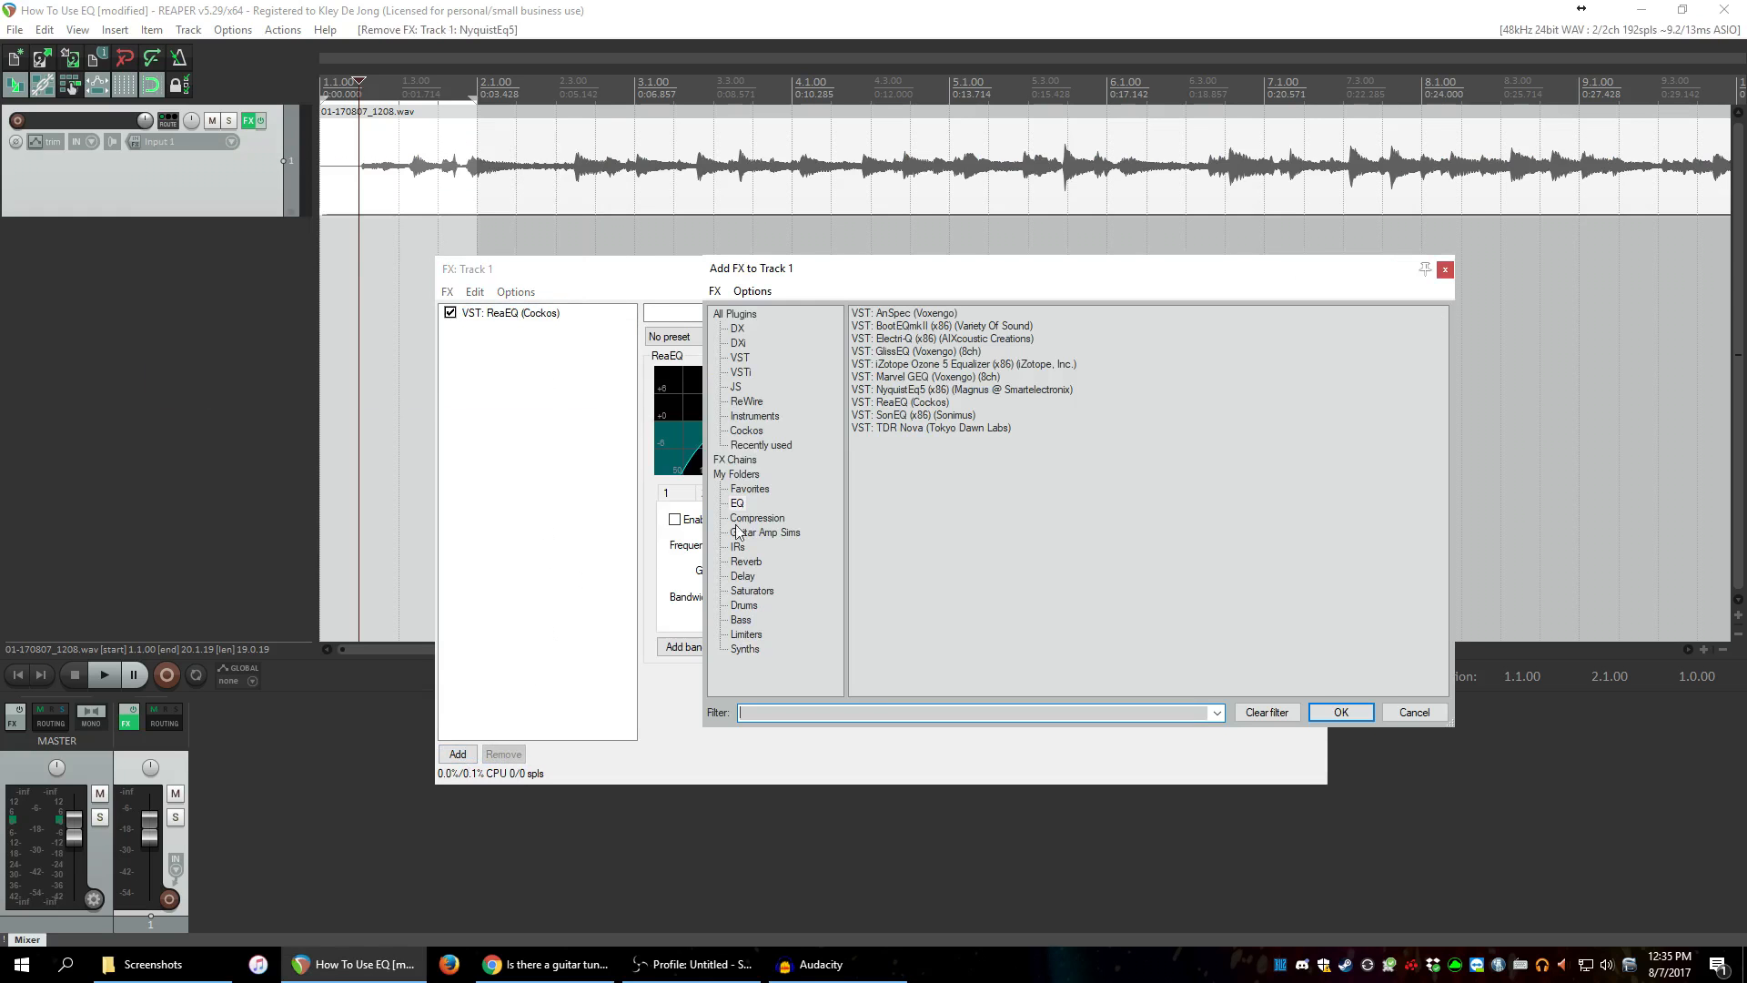
double_click(900, 405)
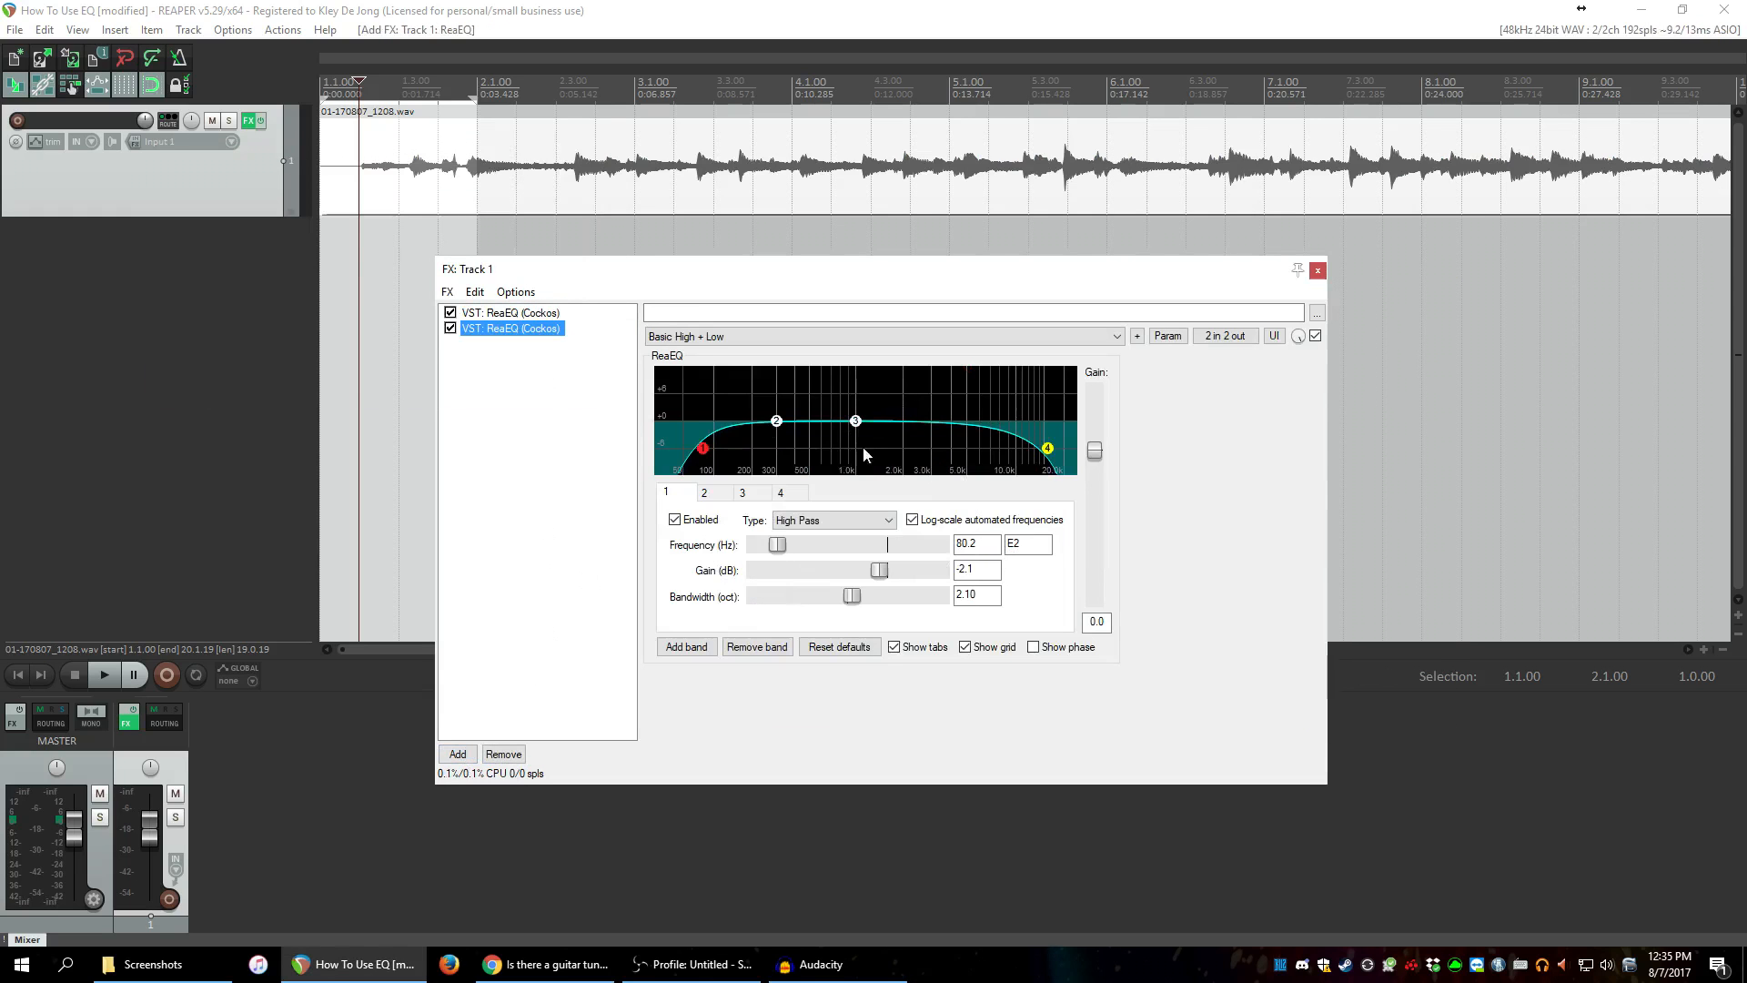
click(685, 519)
click(787, 494)
click(703, 520)
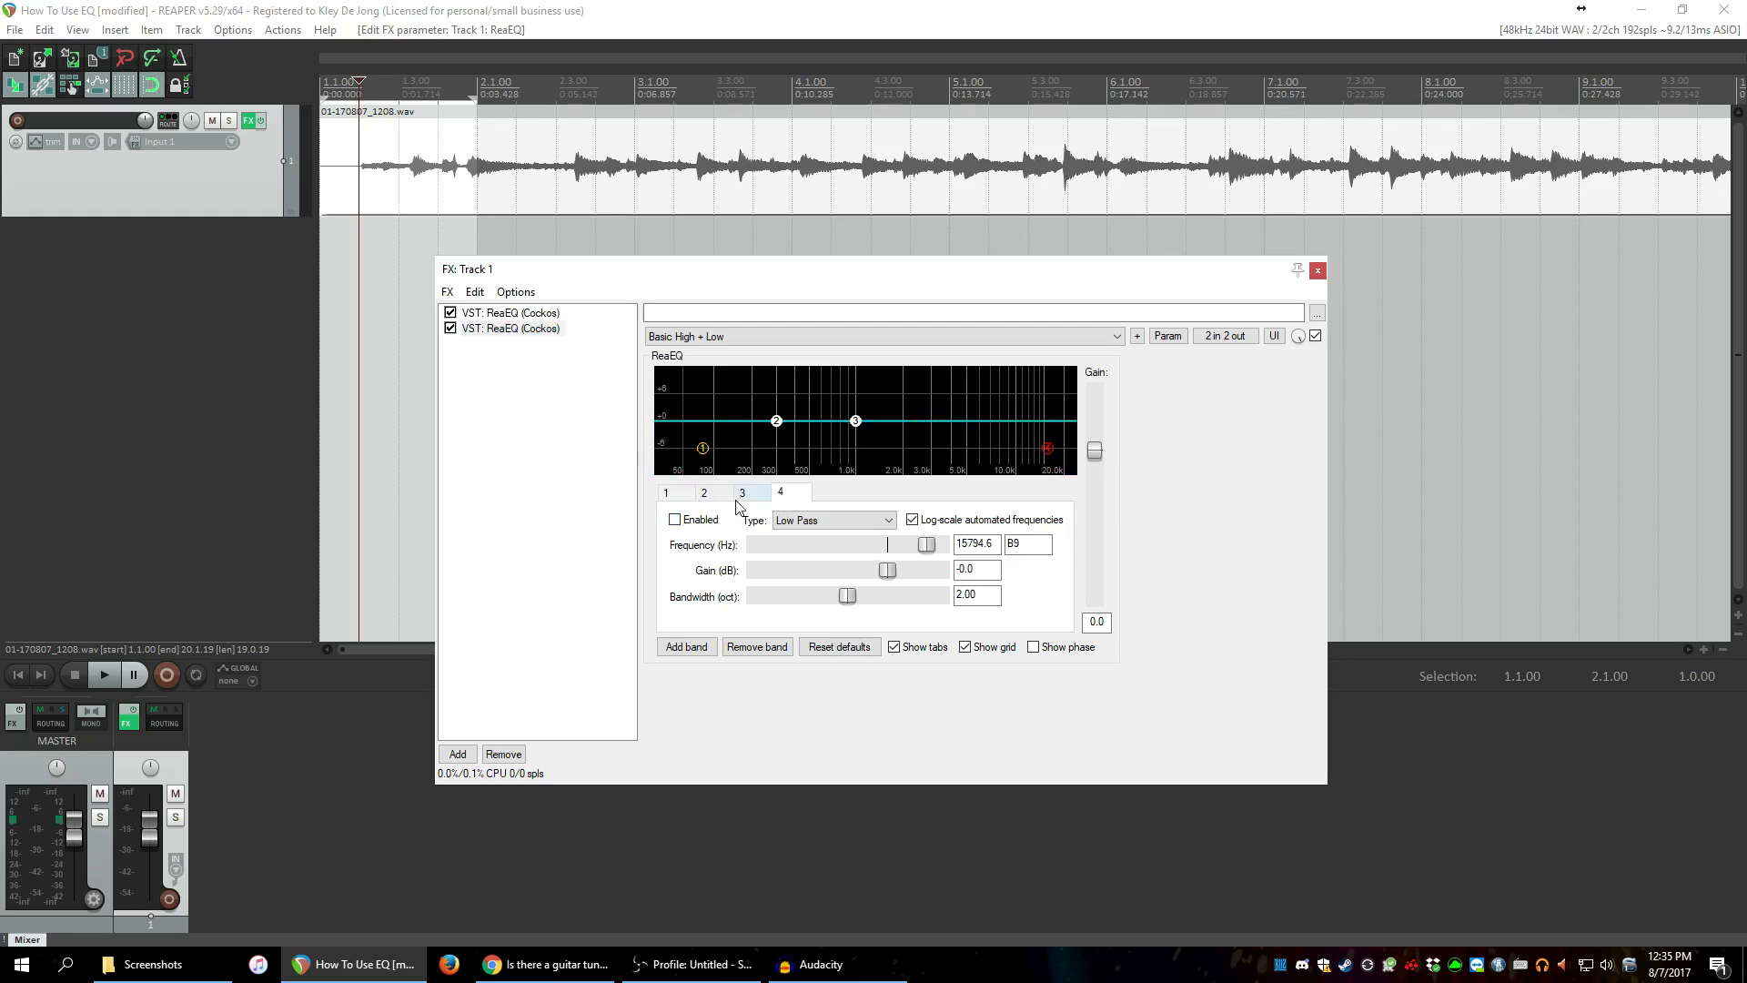
click(721, 497)
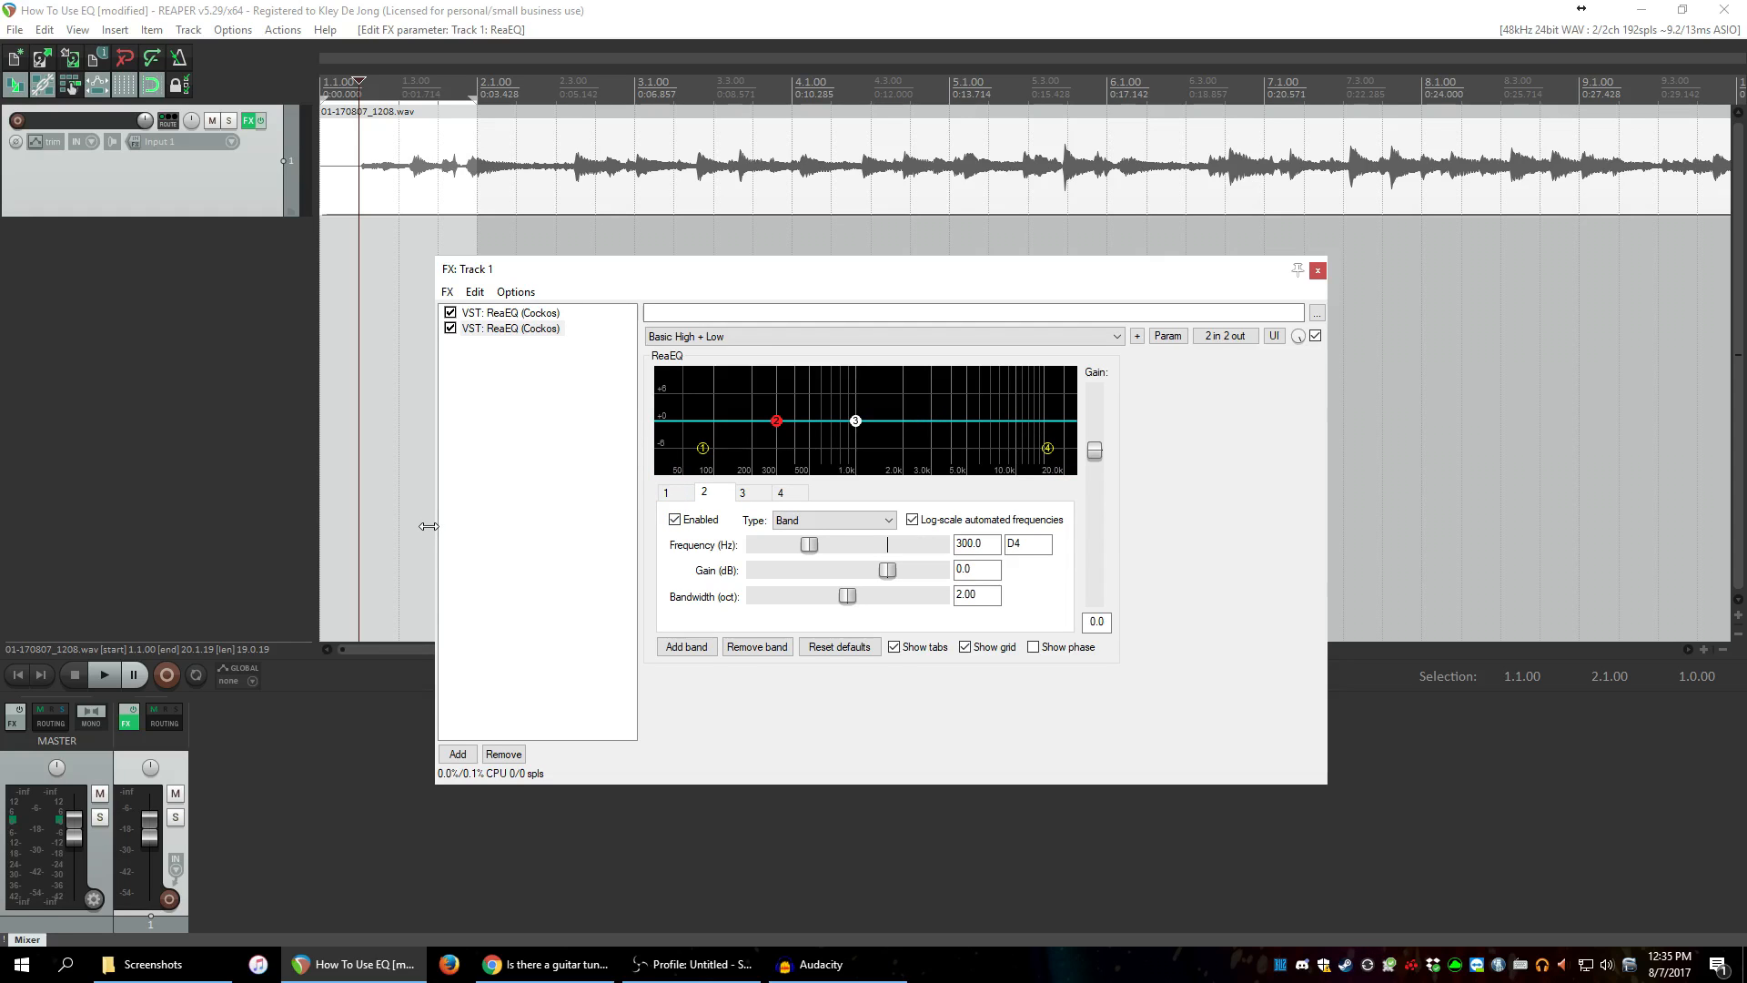
Re-enable high-pass band 1 and low-pass band 4 in the second ReaEQ.
click(678, 493)
click(779, 493)
click(676, 520)
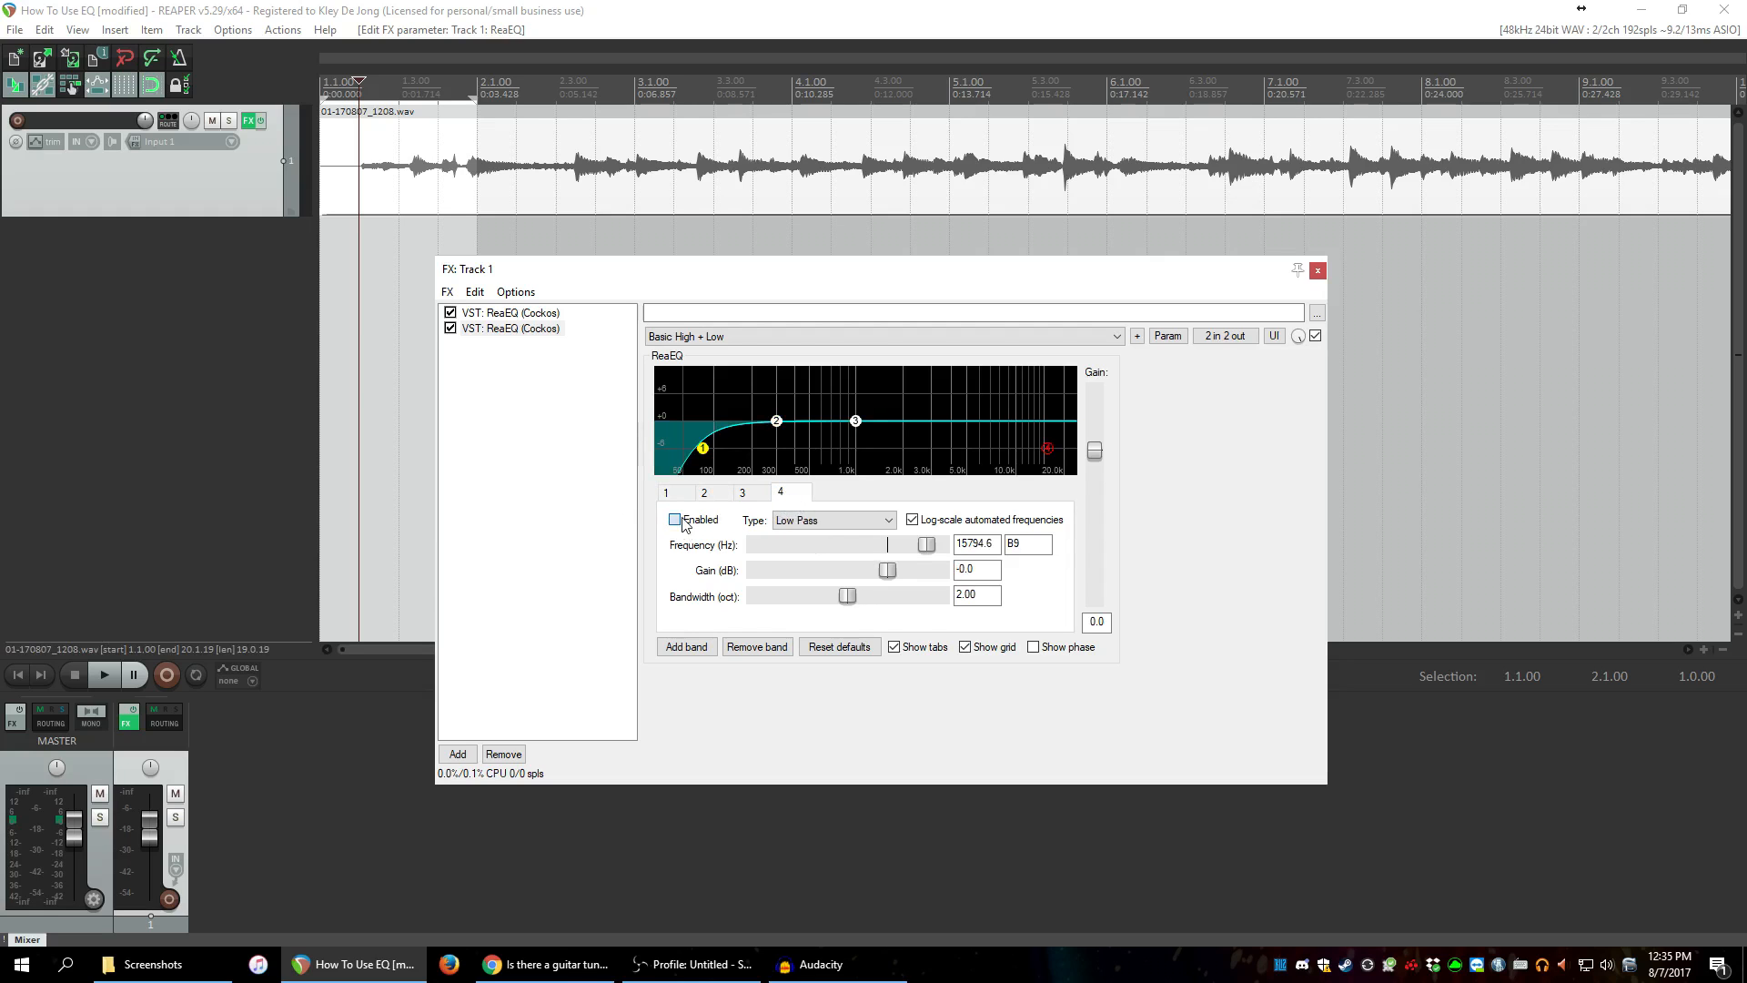
Raise high-pass band 1 into the midrange and lower low-pass band 4 to about 2772 Hz in the second ReaEQ.
click(666, 493)
drag(781, 549, 874, 553)
click(783, 494)
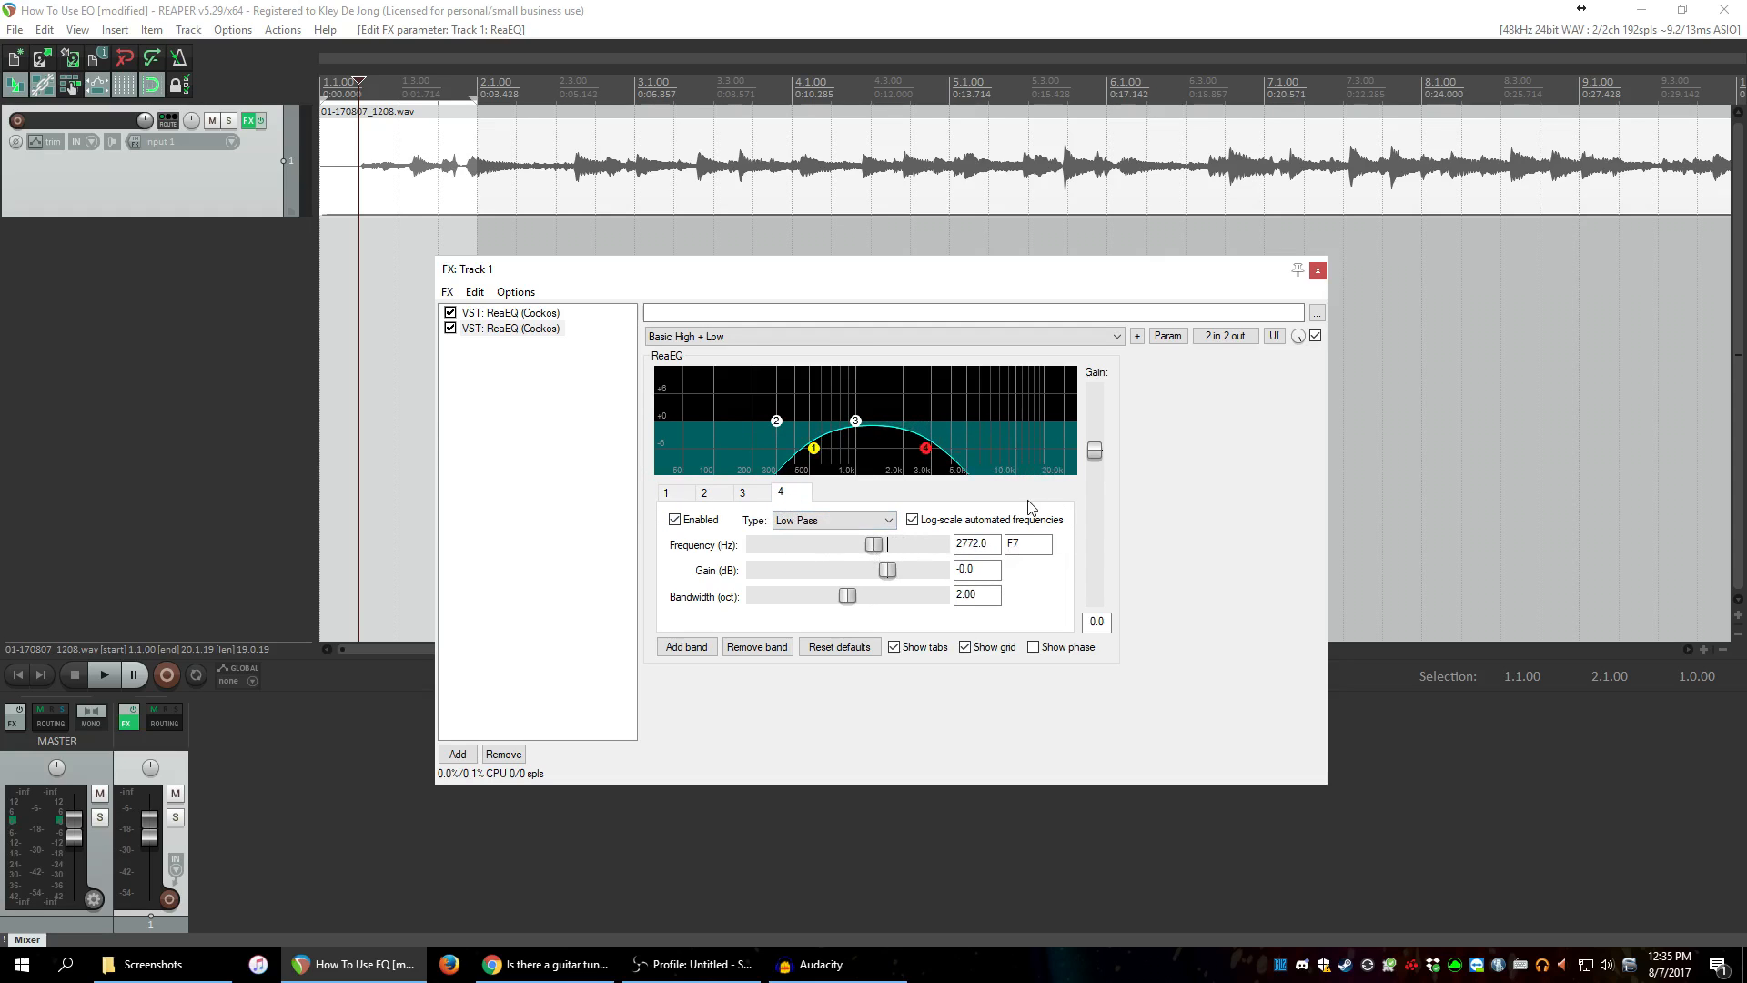
click(670, 495)
click(782, 496)
Play the track from where the guitar begins to hear the narrowed frequency range, and stop playback.
click(361, 171)
key(space)
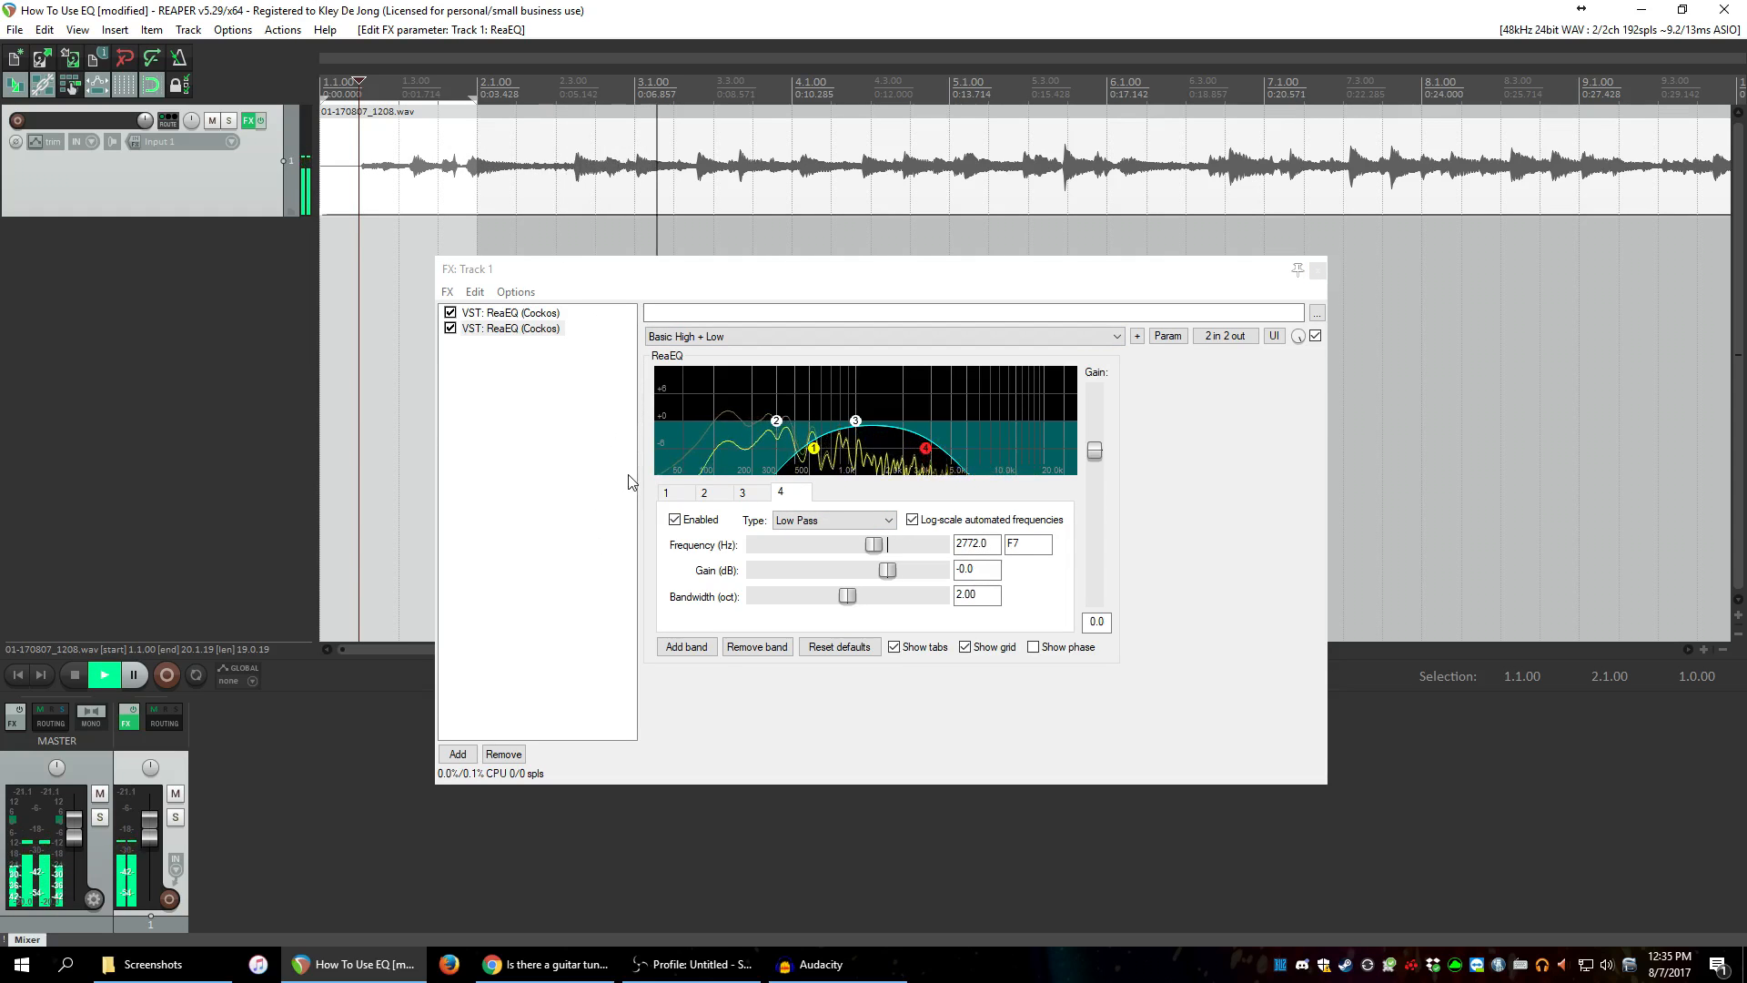
key(space)
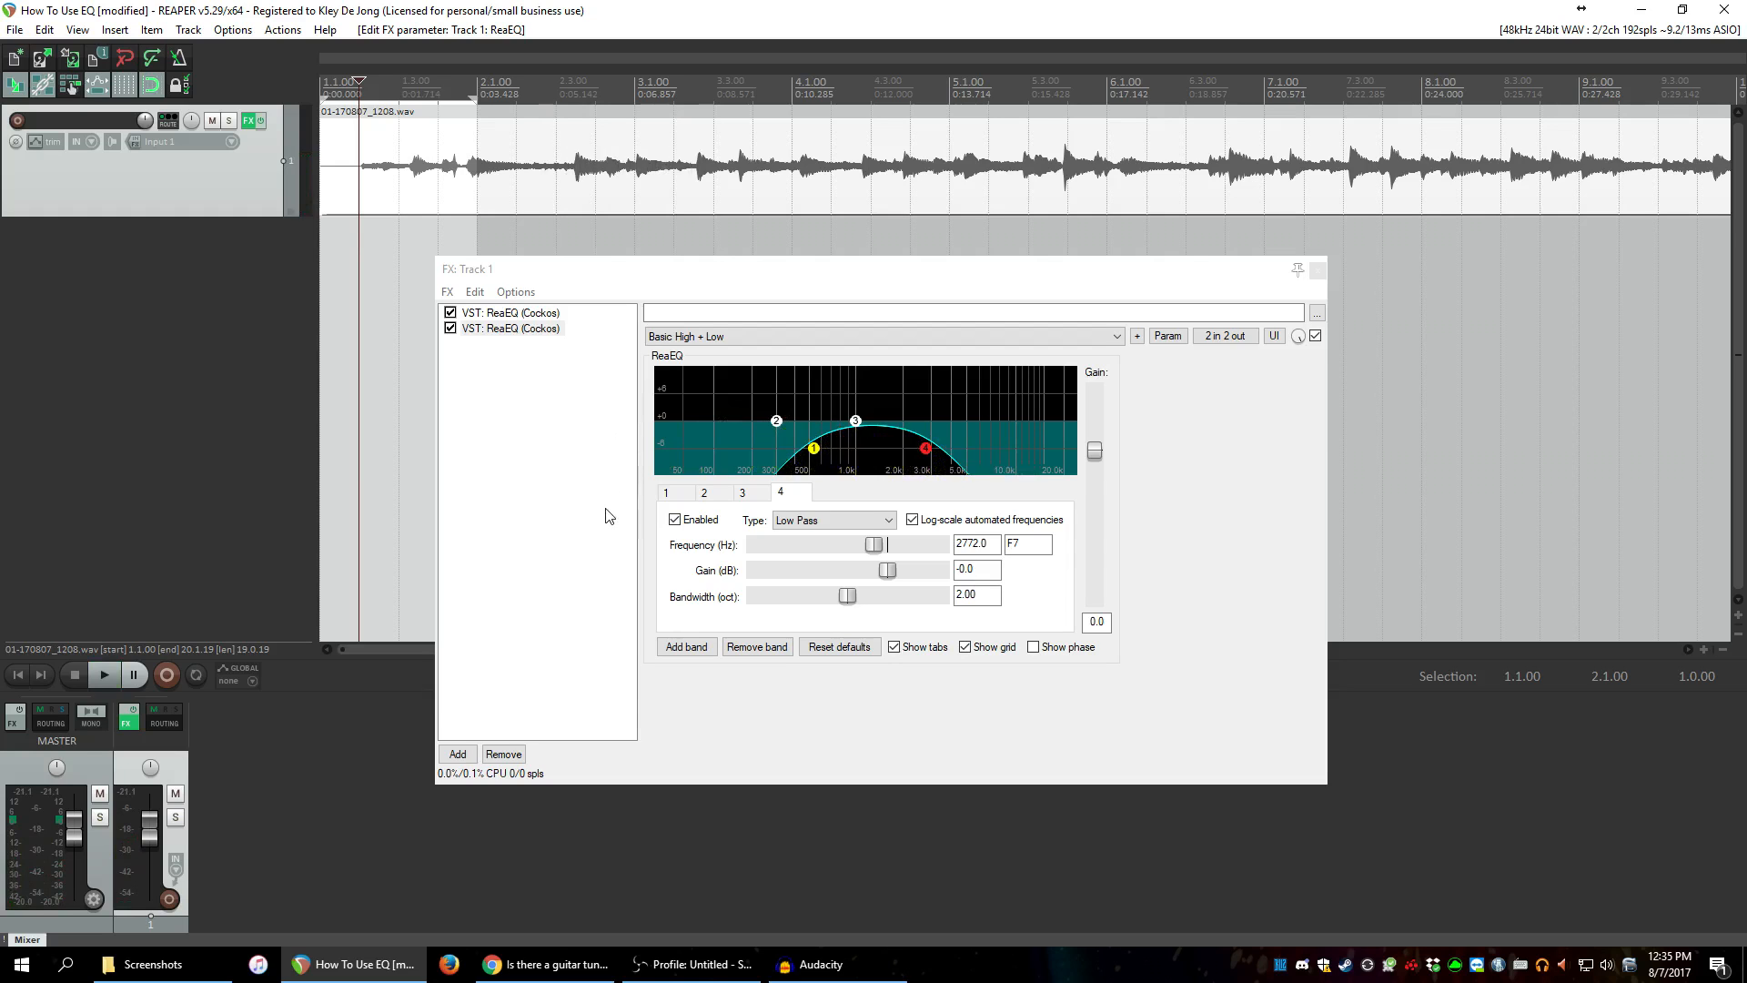
Play from partway through measure 5, bypass the second ReaEQ during playback to compare the sound, and stop.
click(971, 187)
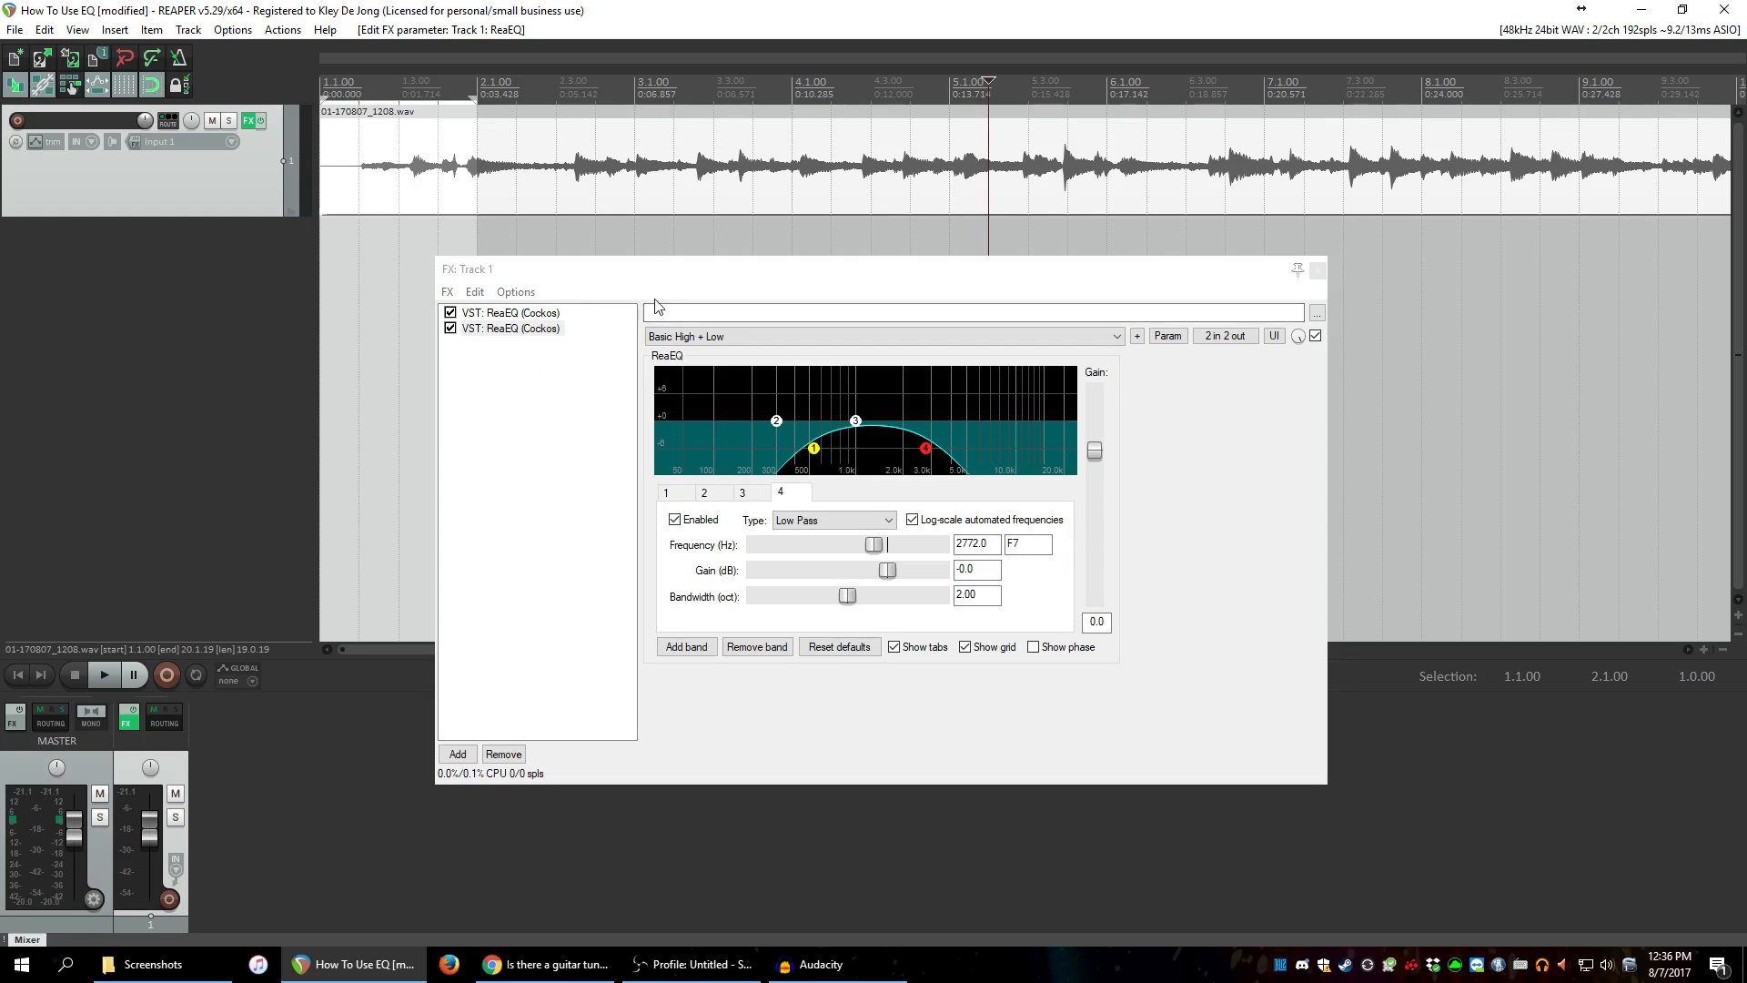
key(space)
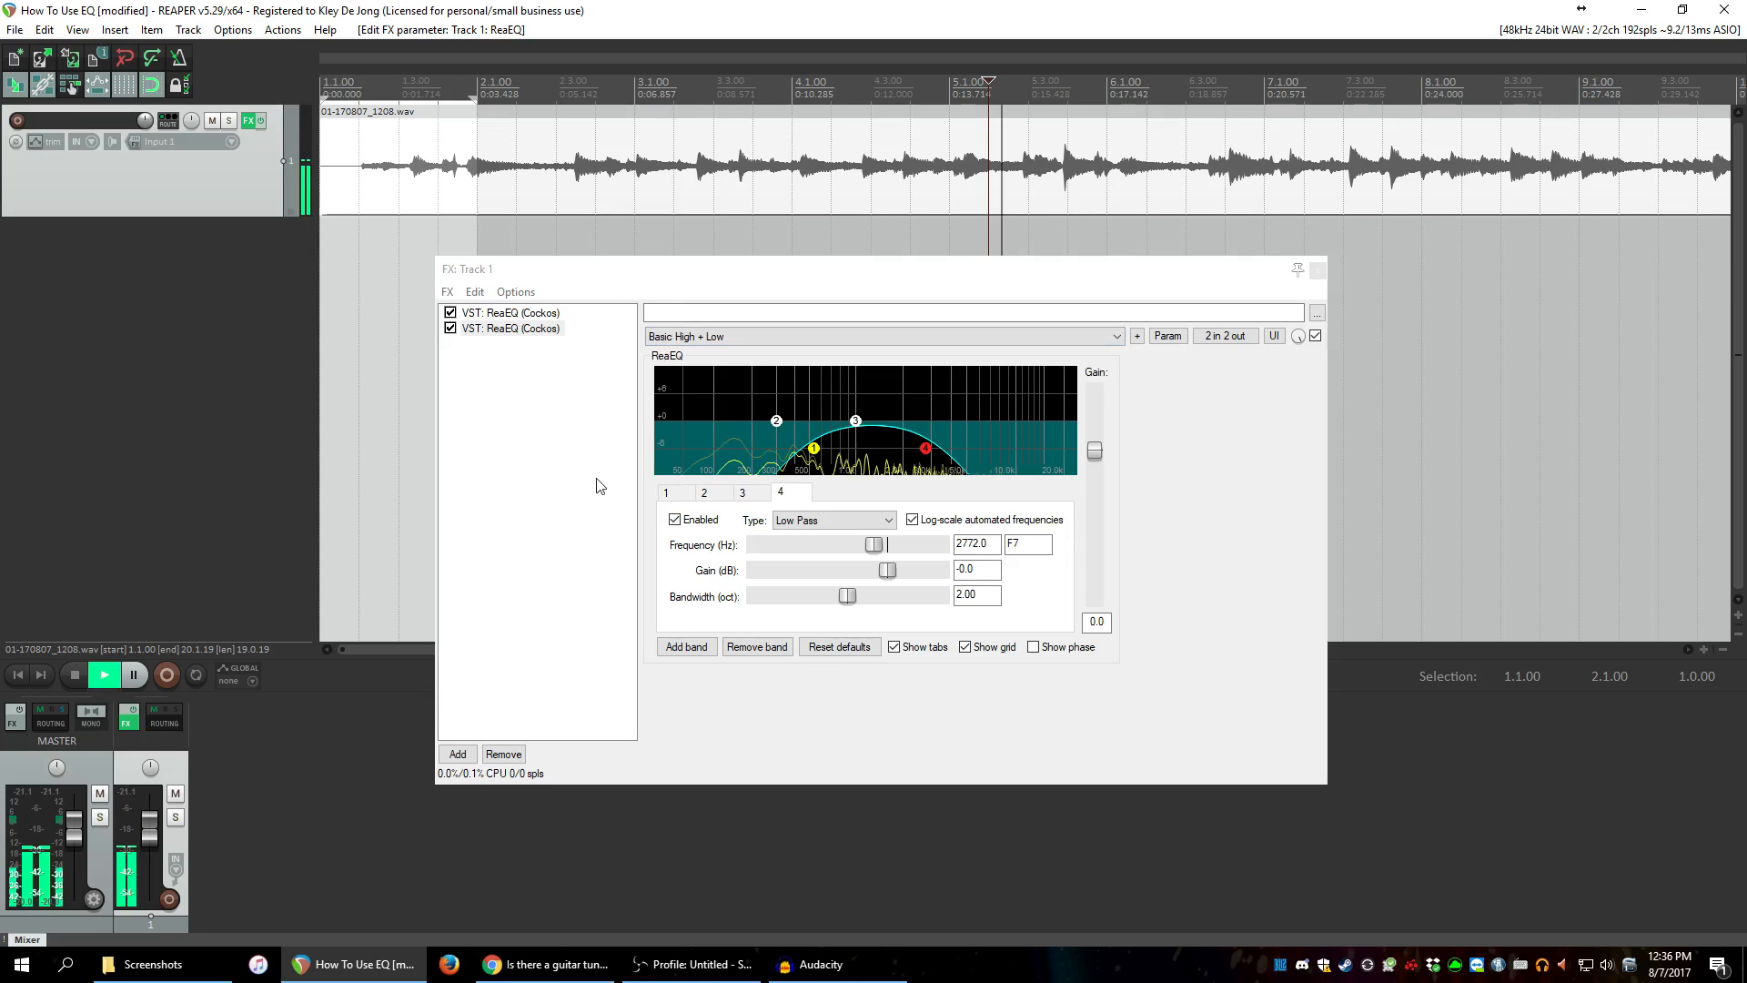
click(449, 329)
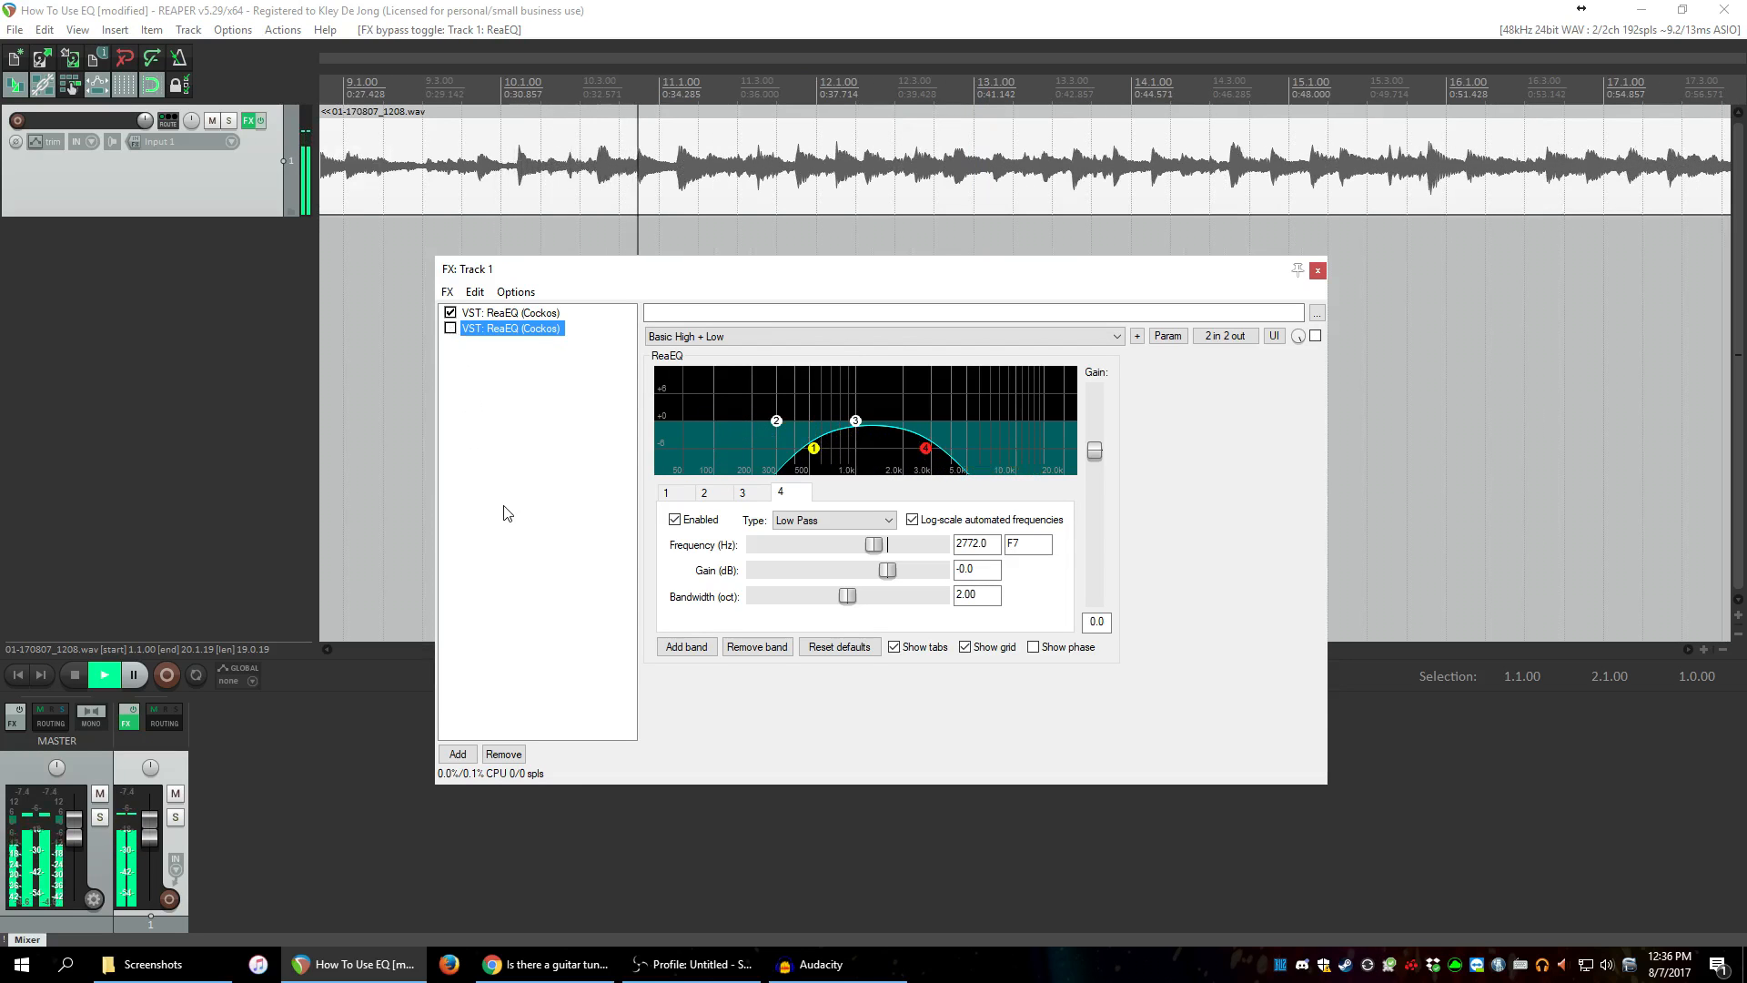
key(space)
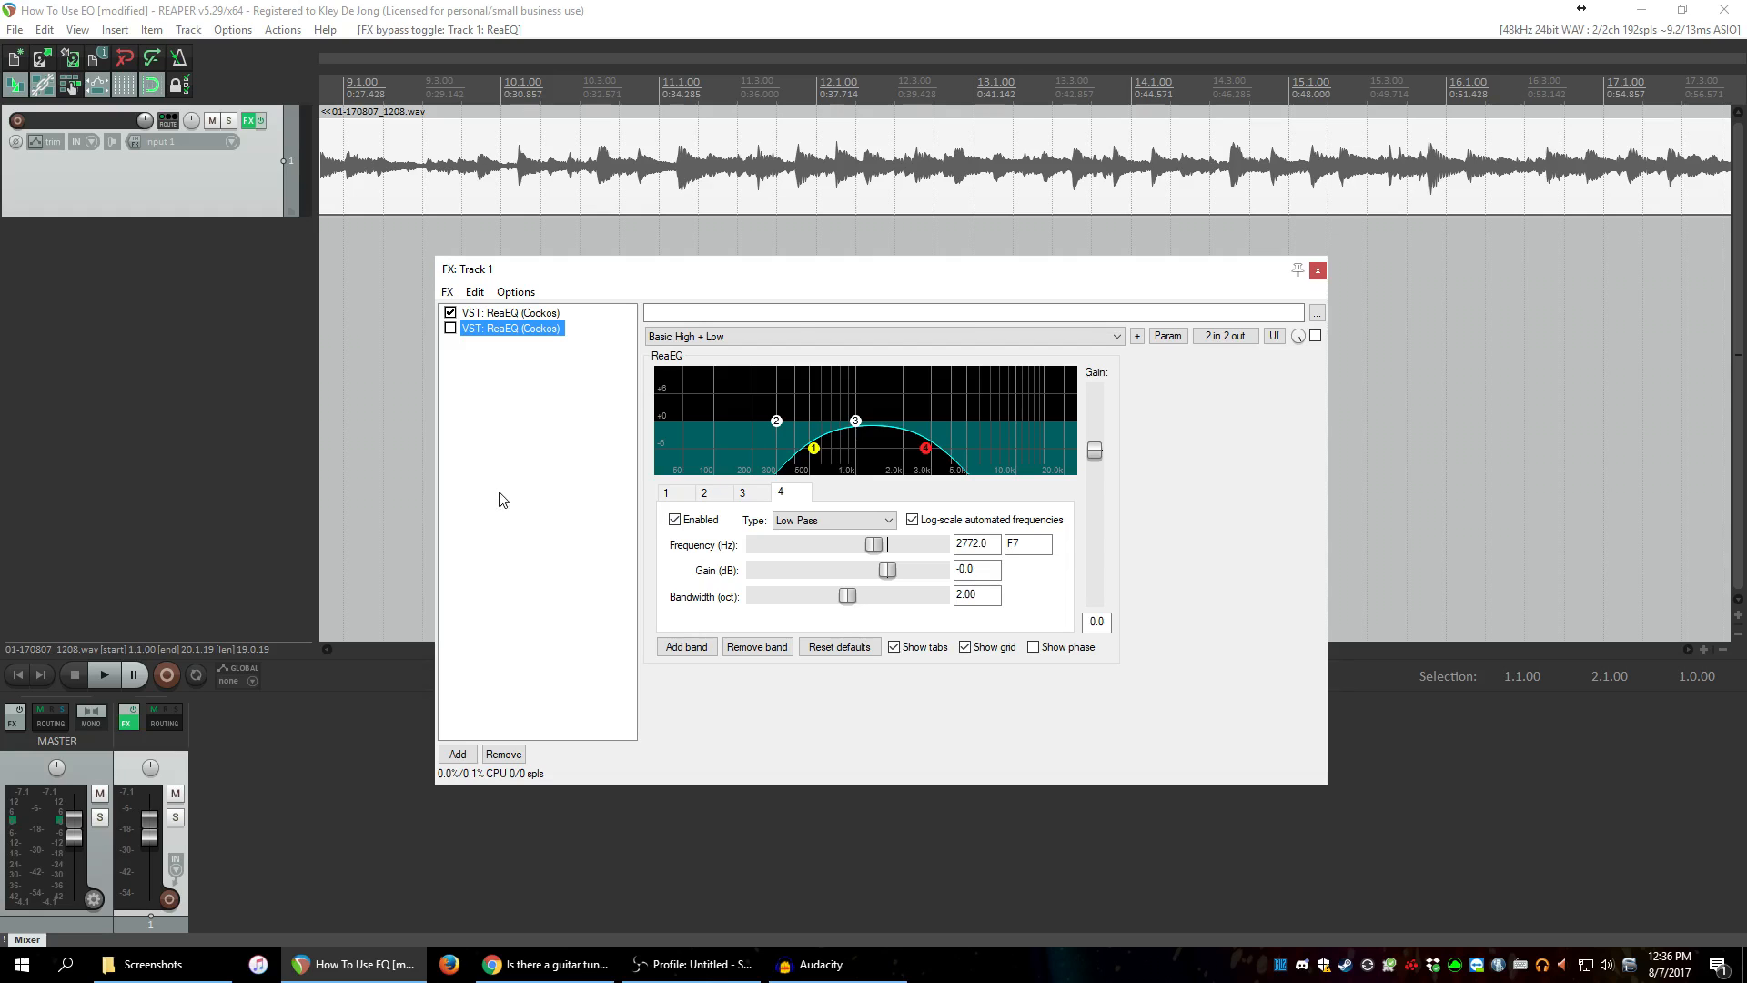
Add a third ReaEQ to the track's effects chain.
double_click(503, 499)
click(920, 403)
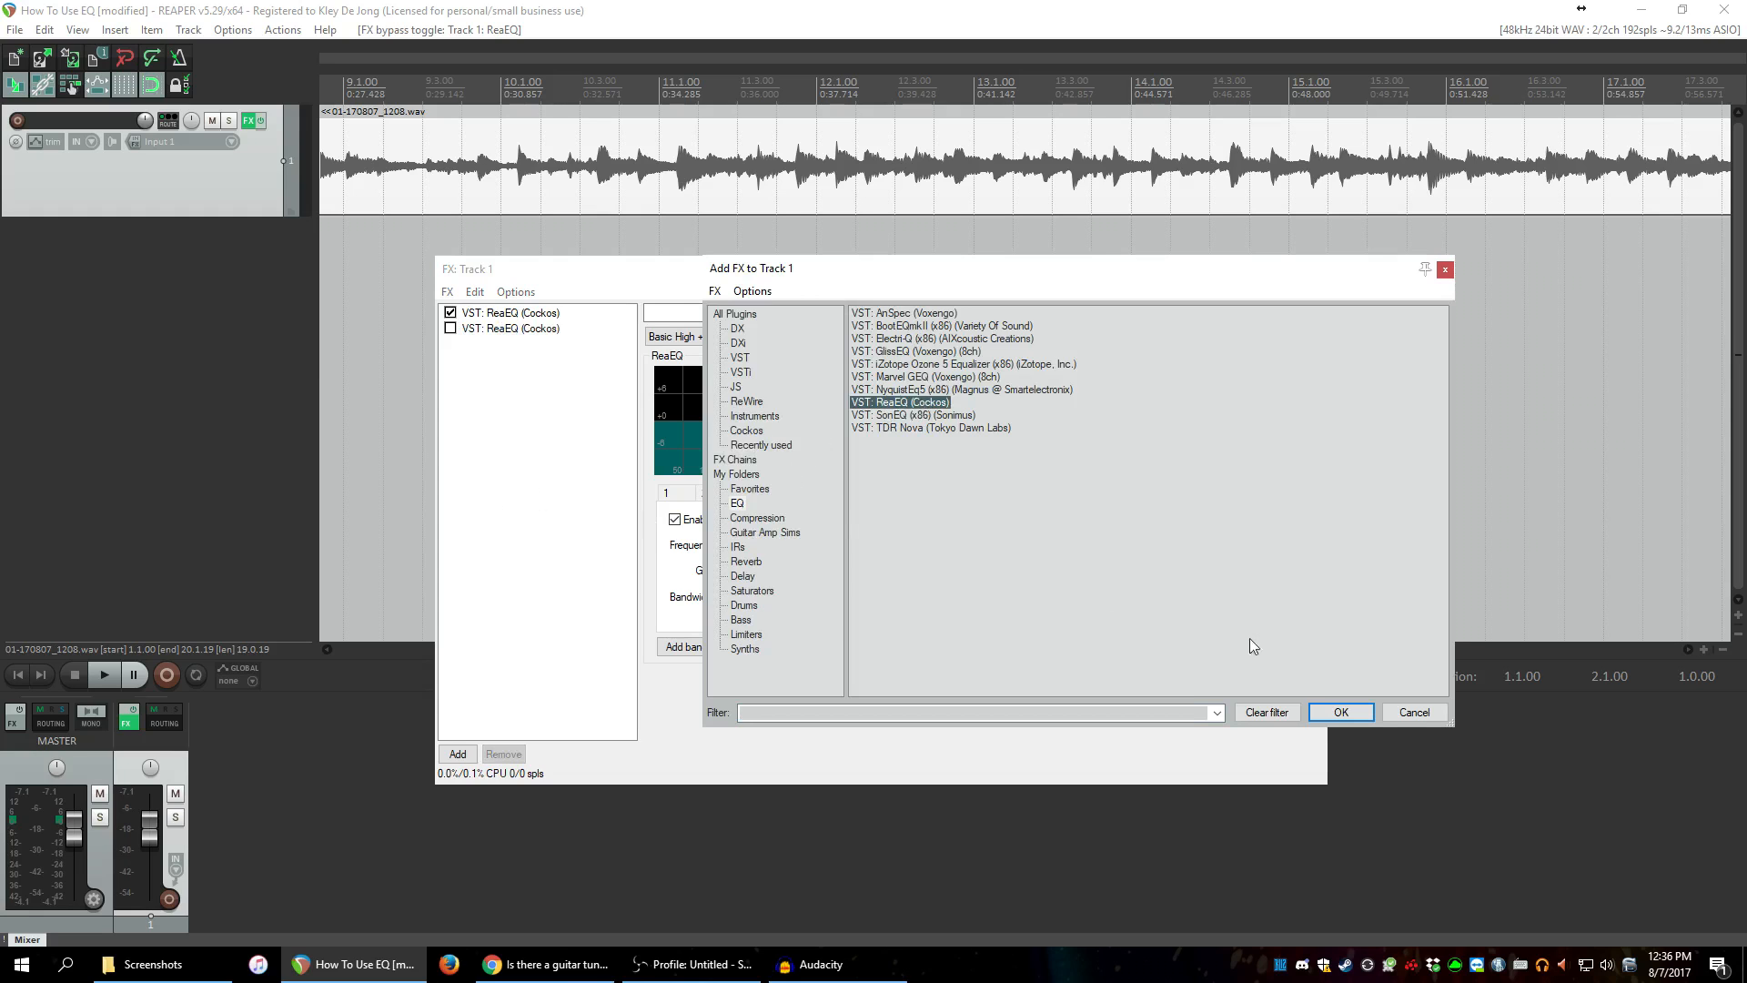
click(1353, 707)
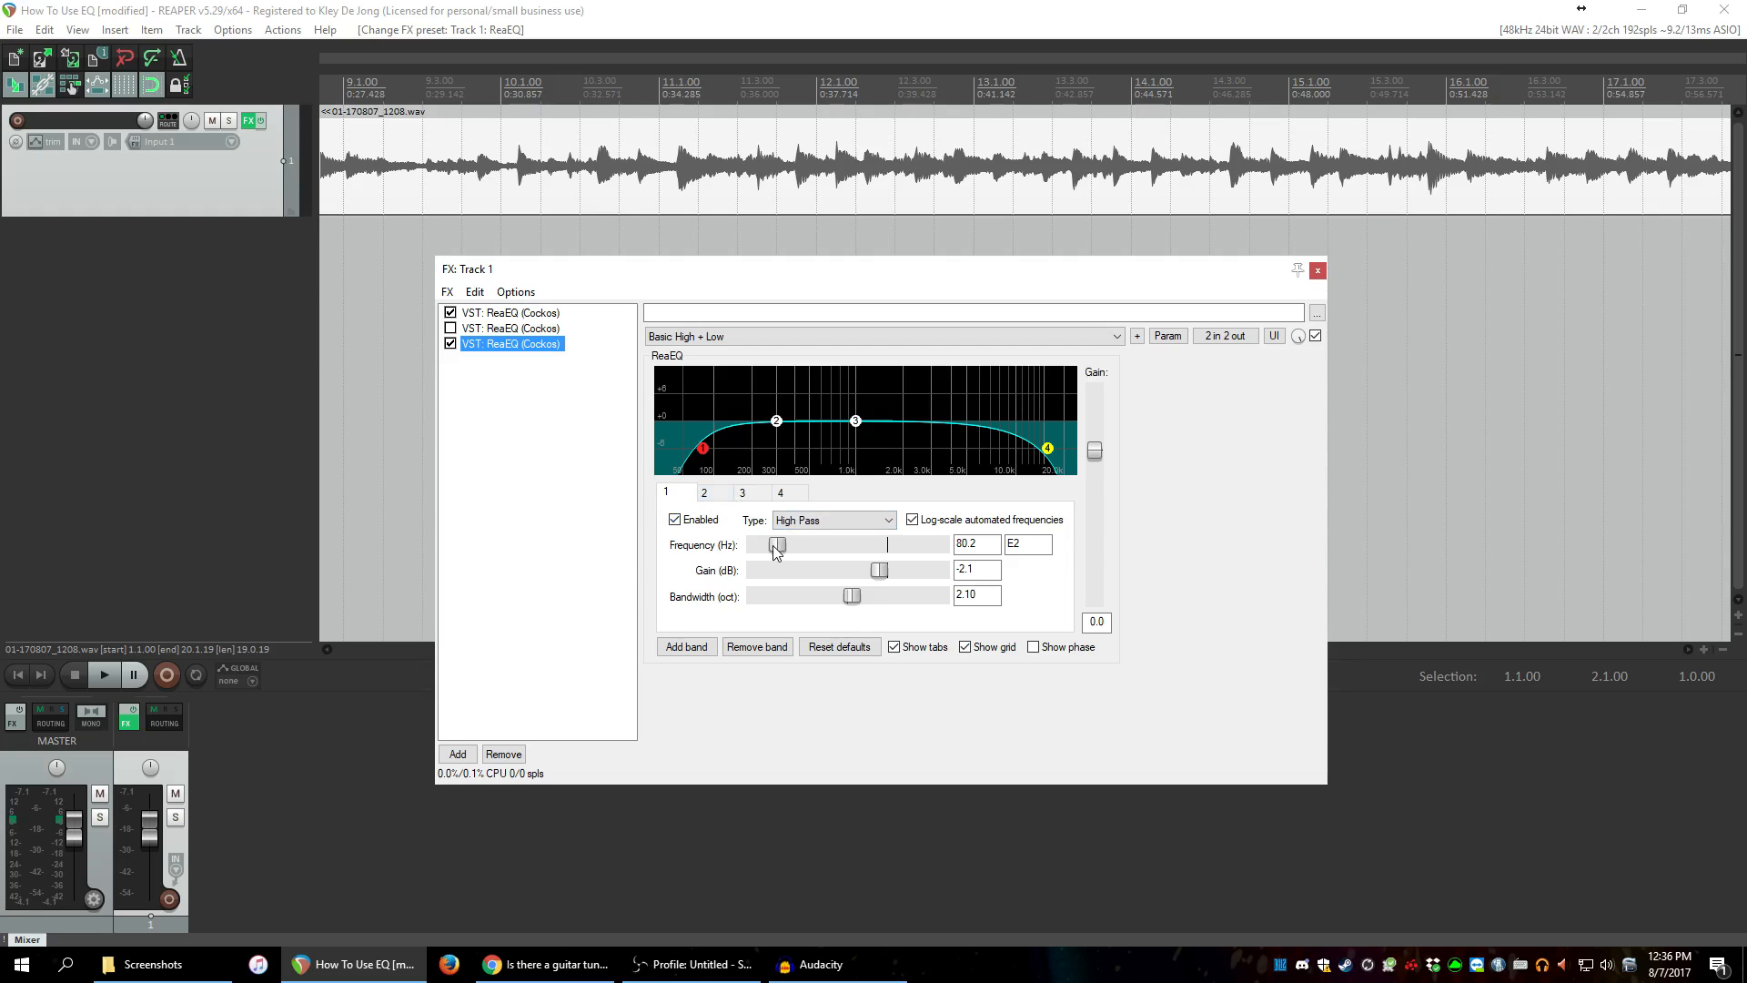
Review the settings of band 2 in the first ReaEQ.
click(533, 313)
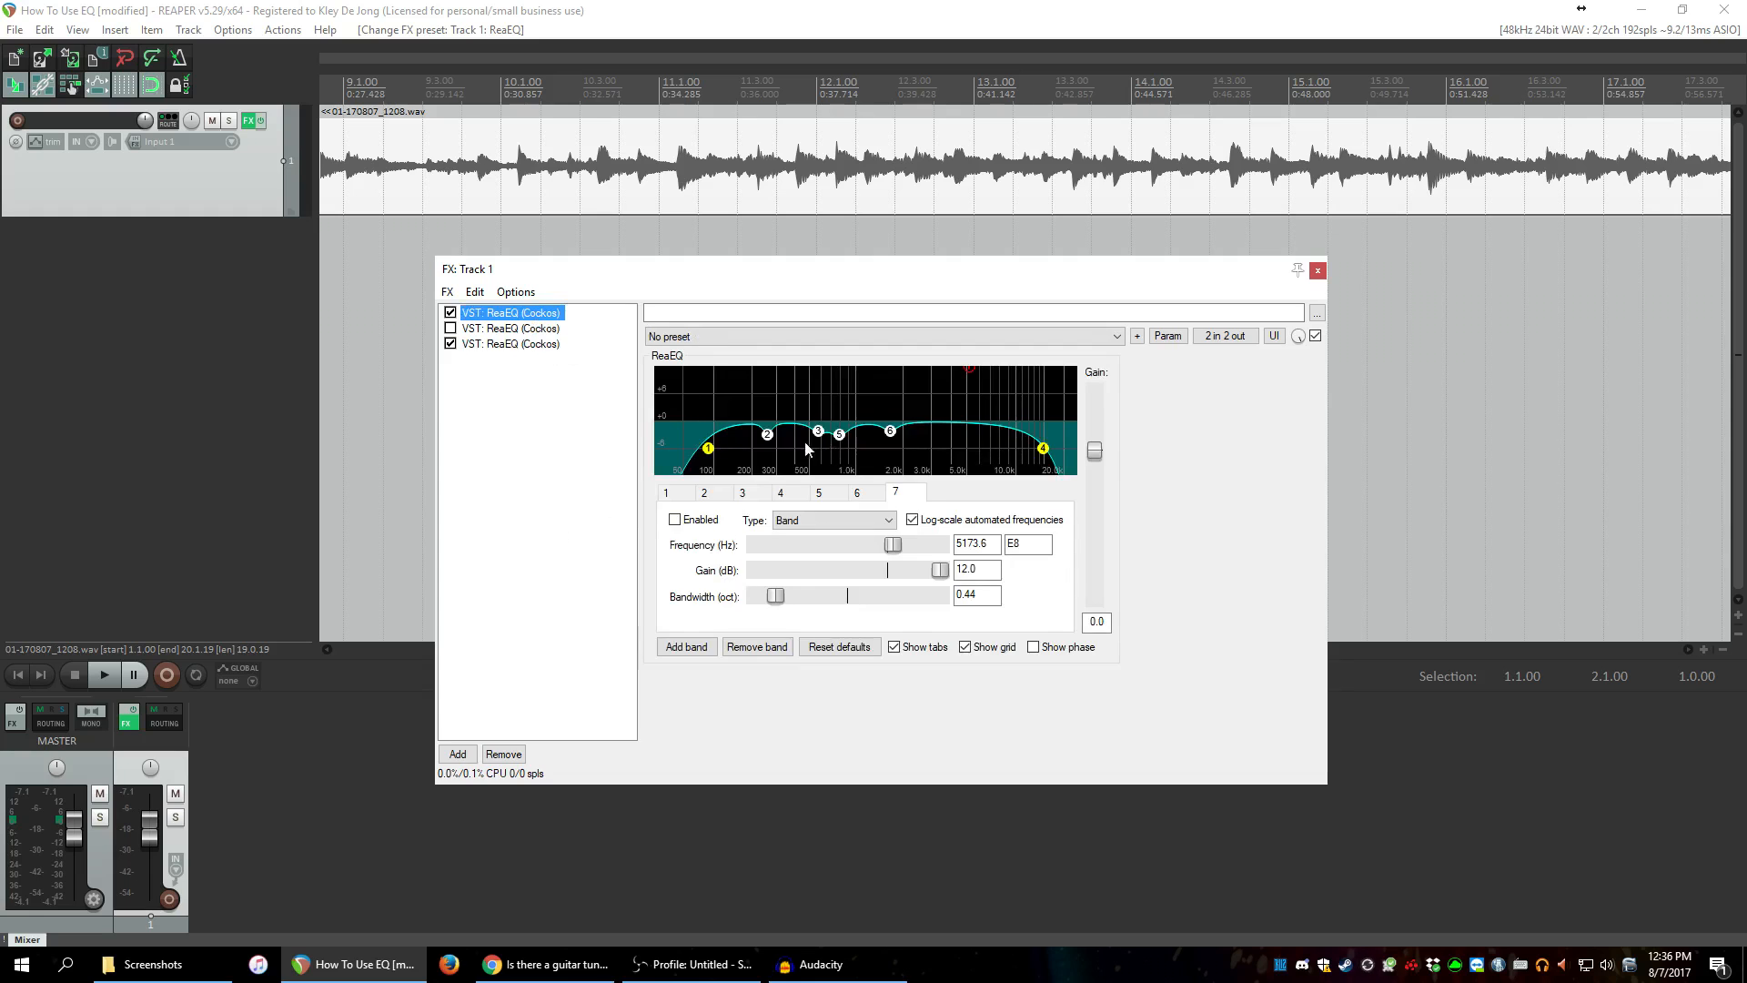
click(769, 437)
click(674, 520)
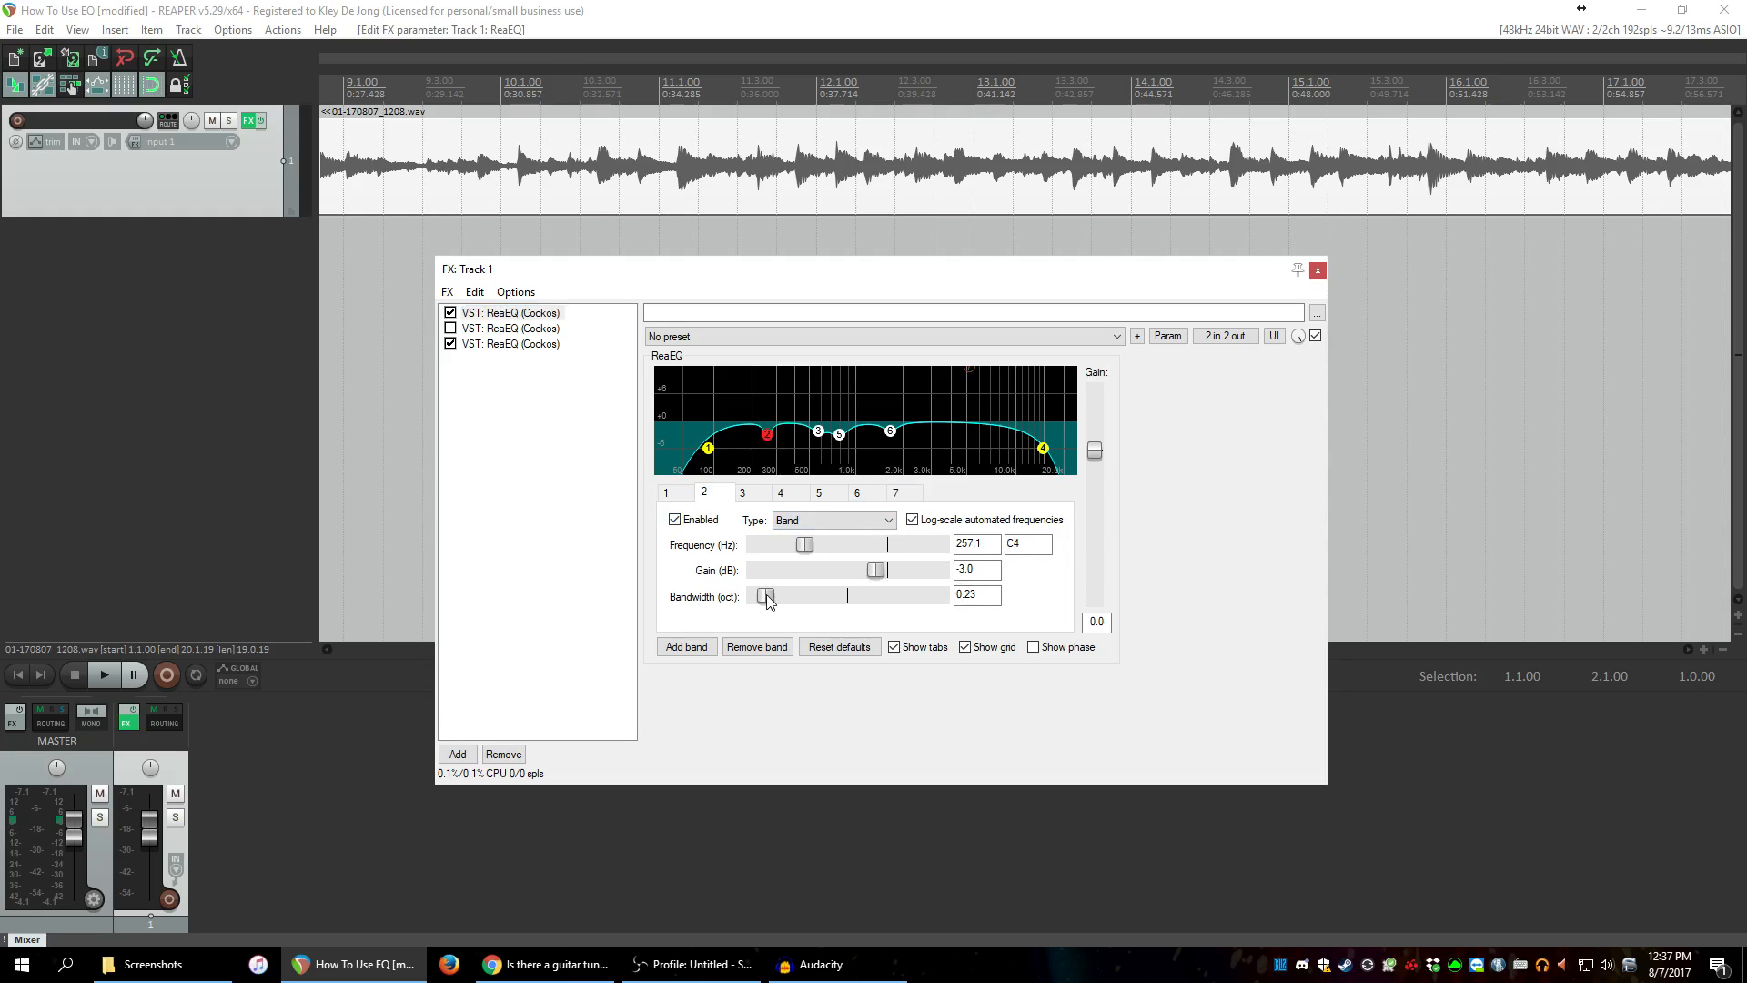
In the third ReaEQ, set band 2 to a 0.17-octave bandwidth and -inf gain, and move it to about 412 Hz.
click(500, 345)
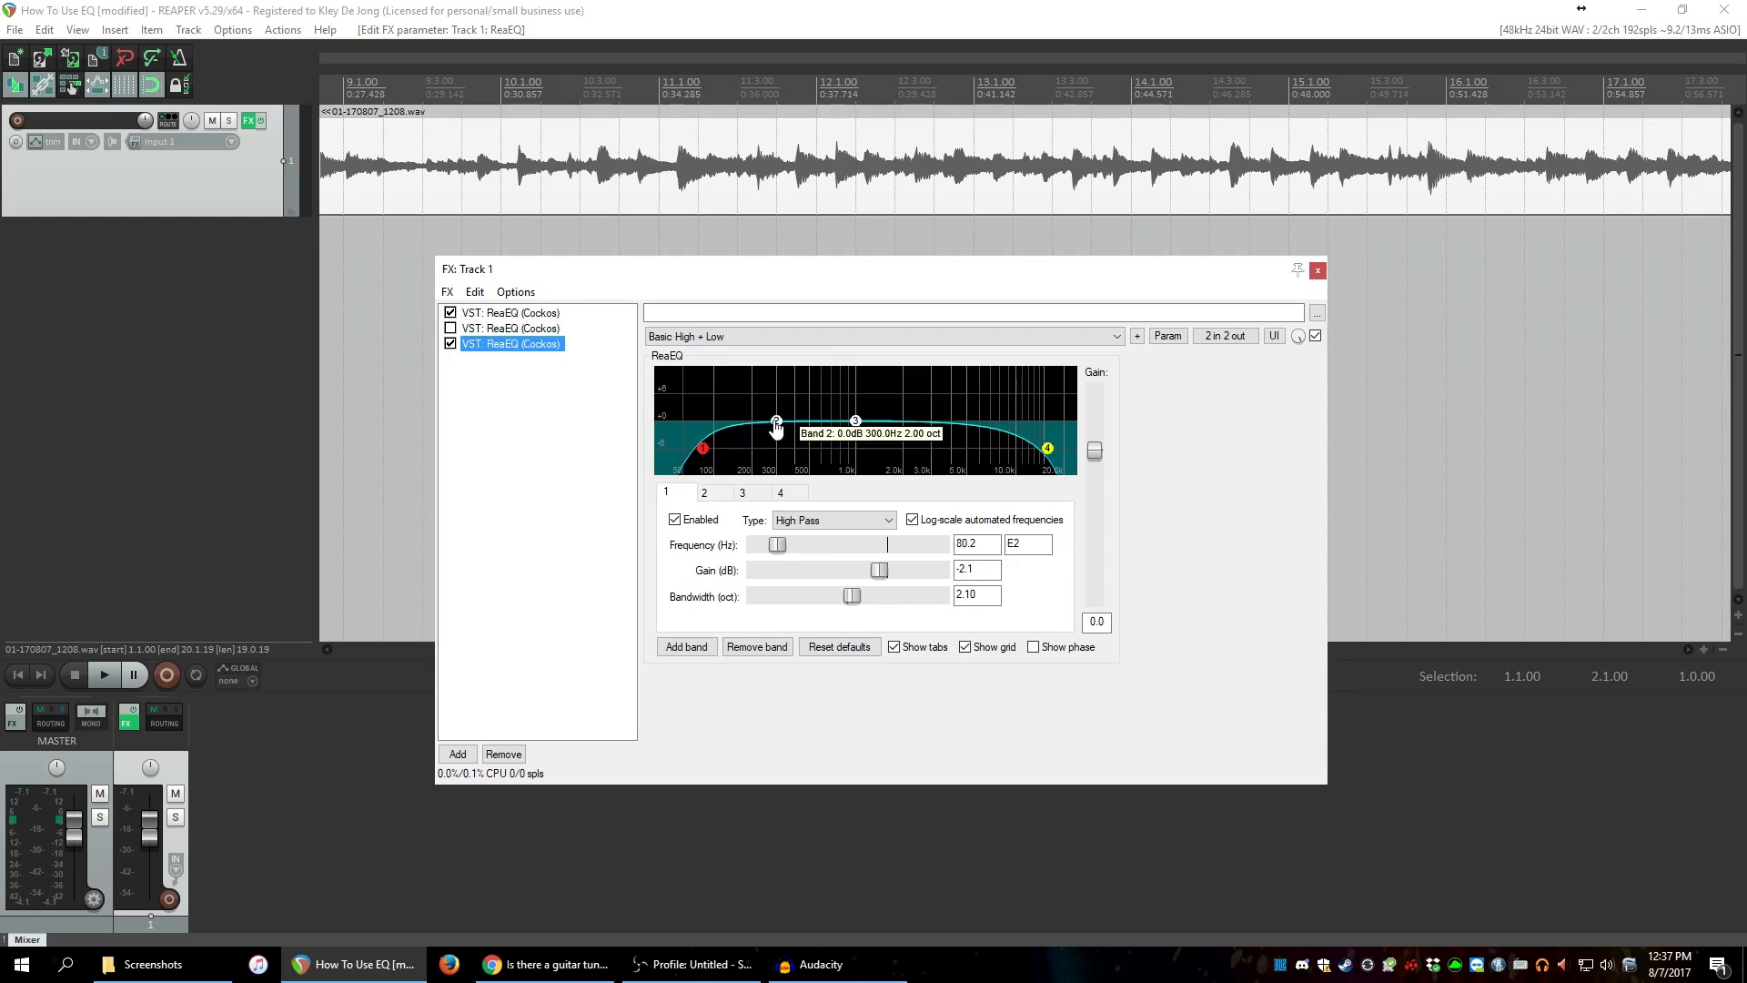
click(776, 422)
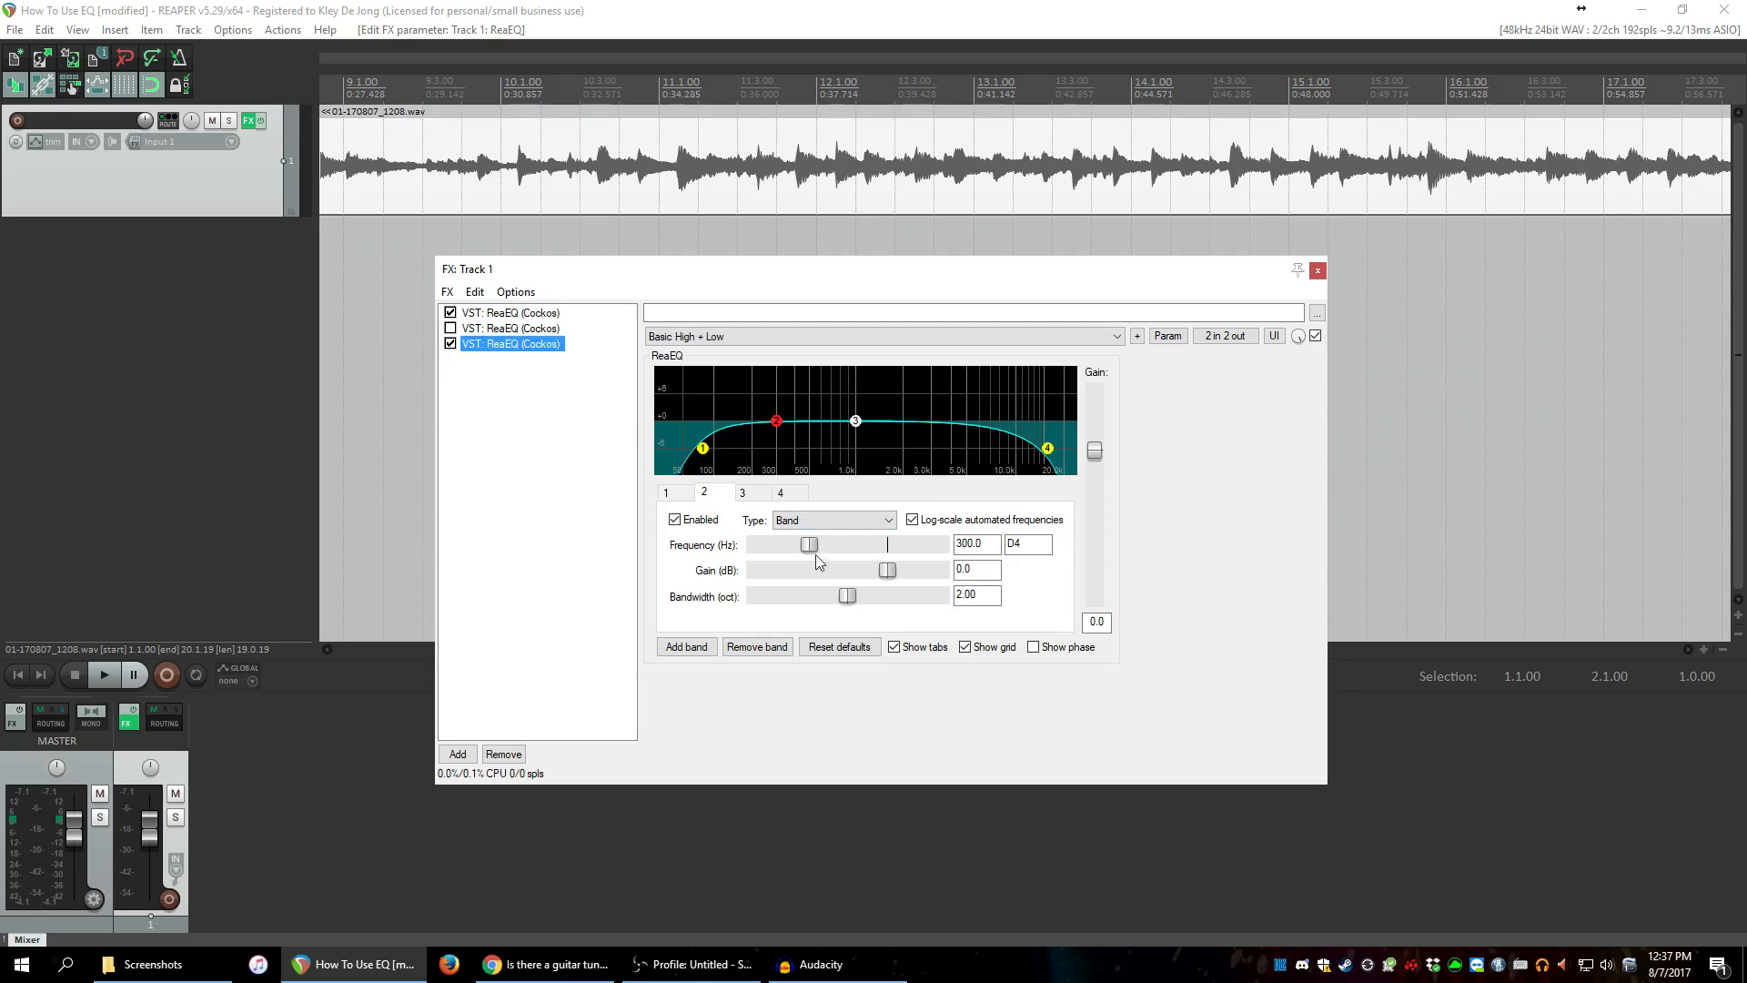
drag(849, 596, 740, 605)
drag(896, 577, 819, 551)
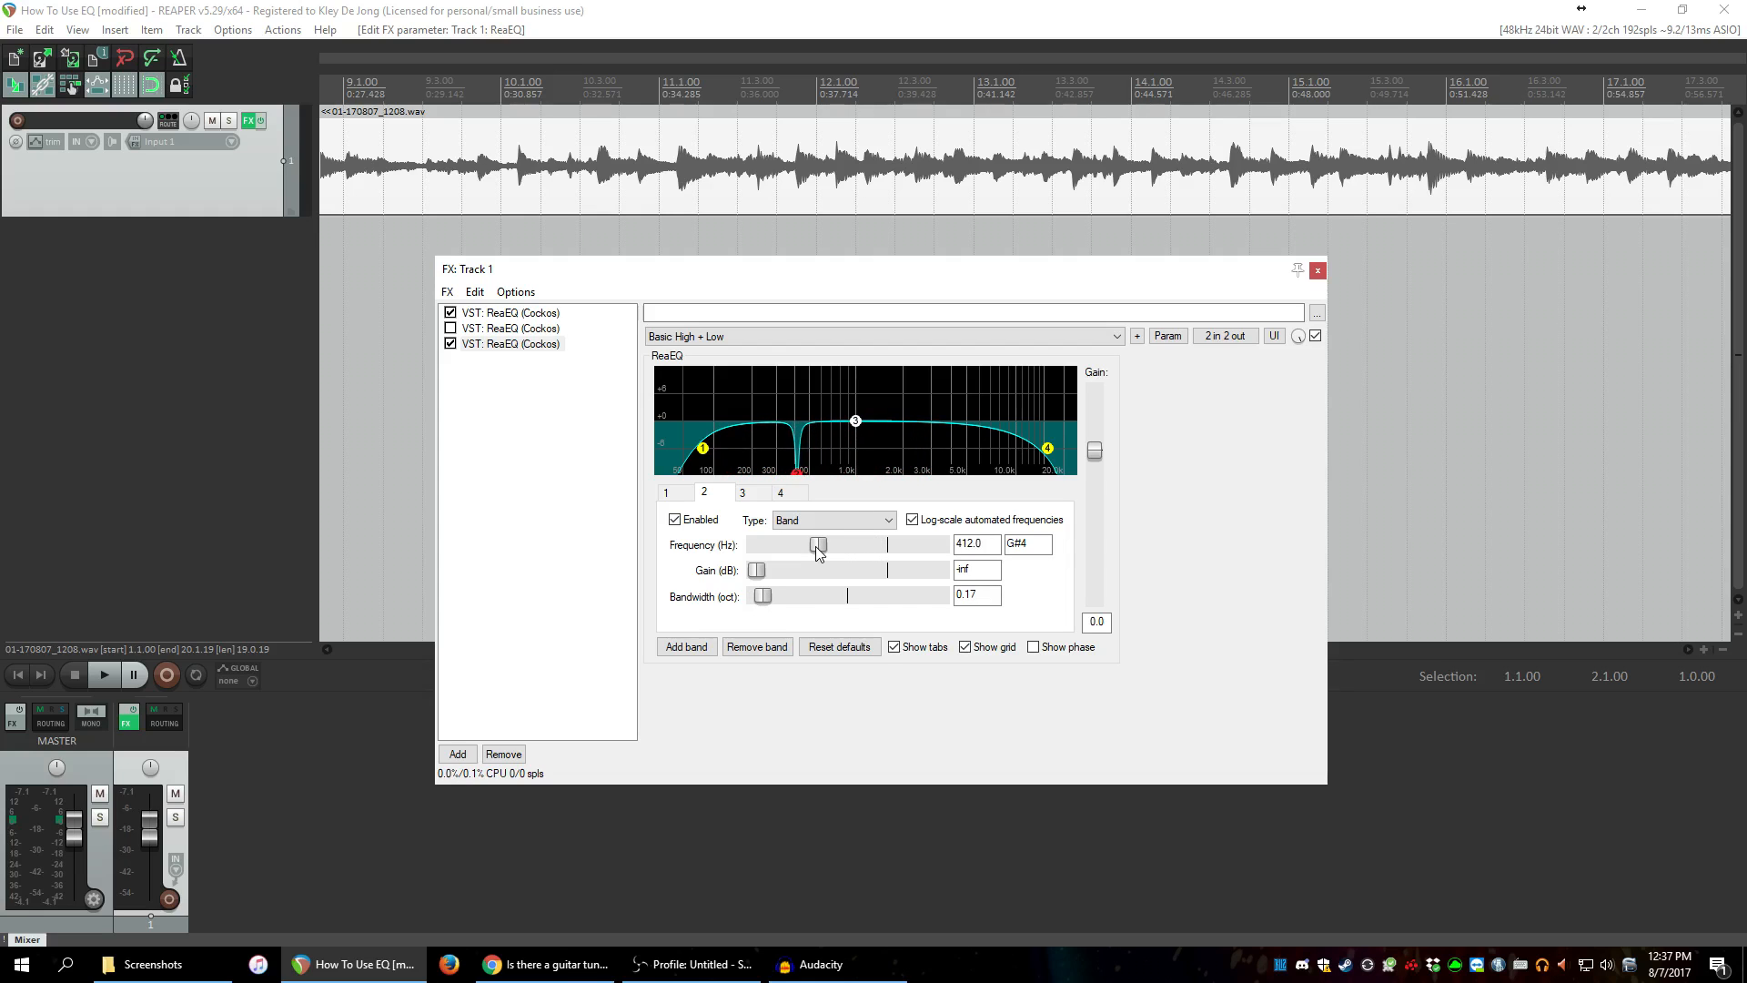